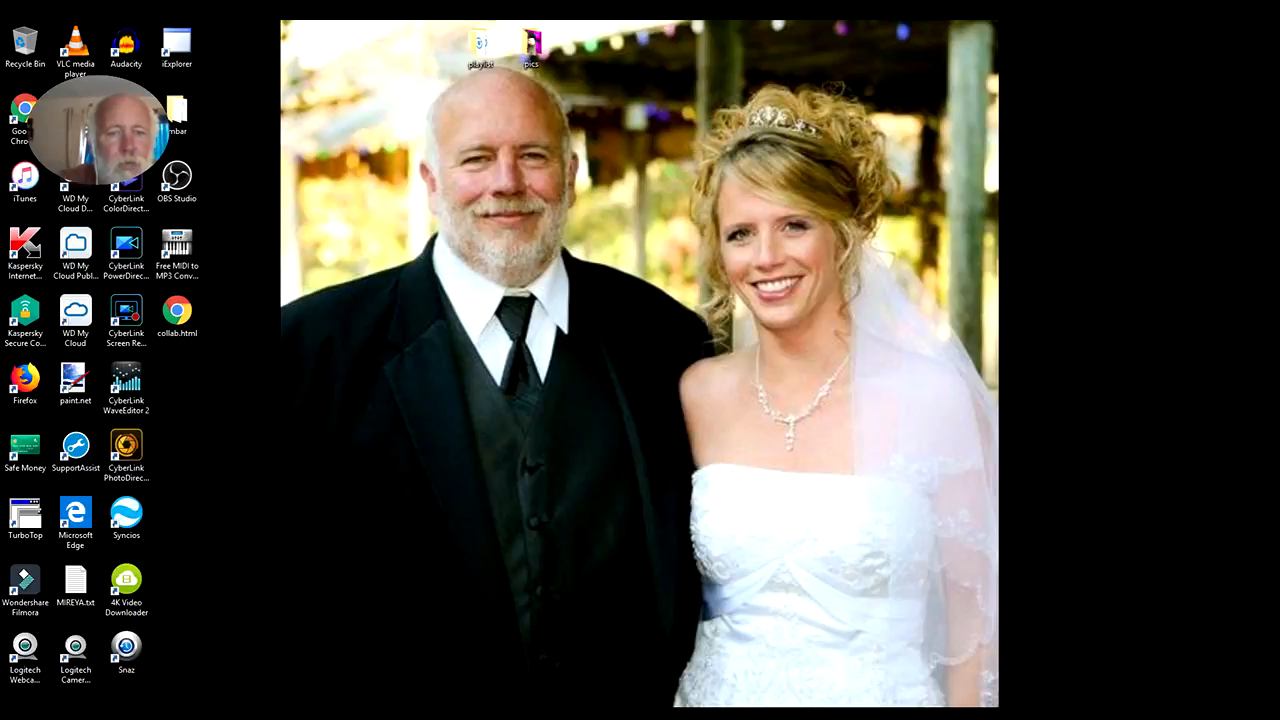
Open Microsoft Edge and go to youtube.com
click(345, 714)
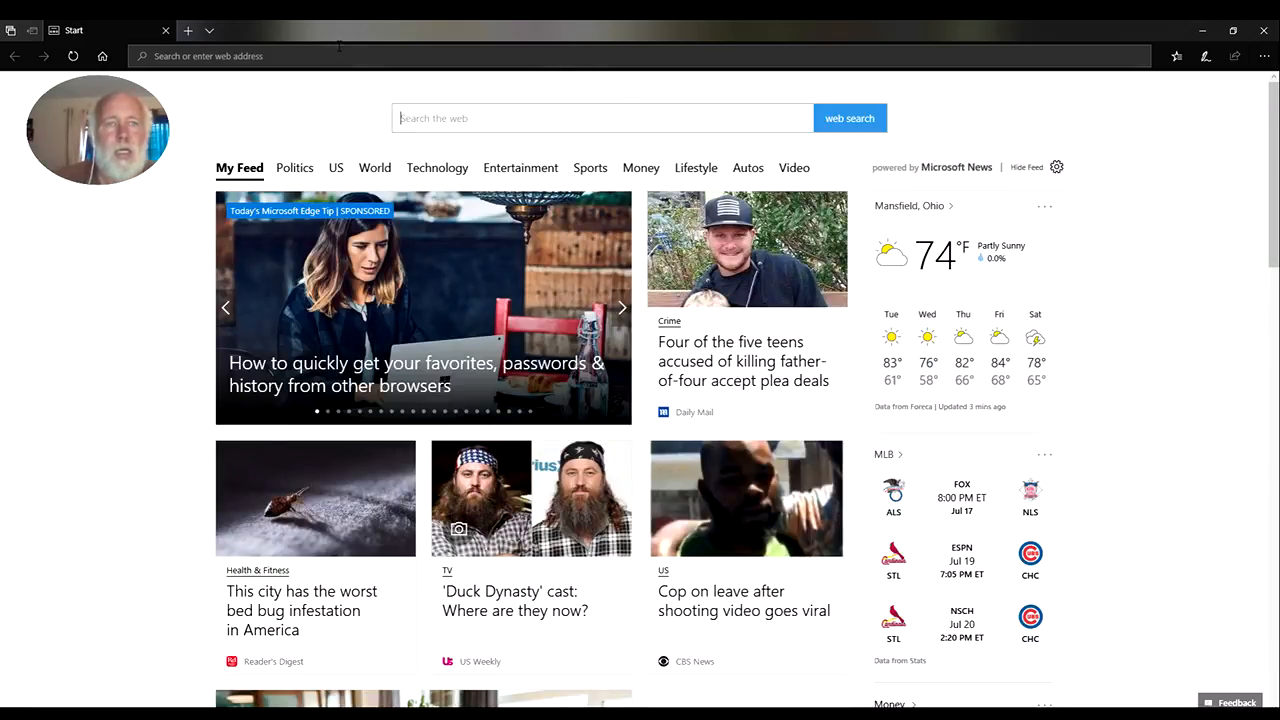
click(338, 50)
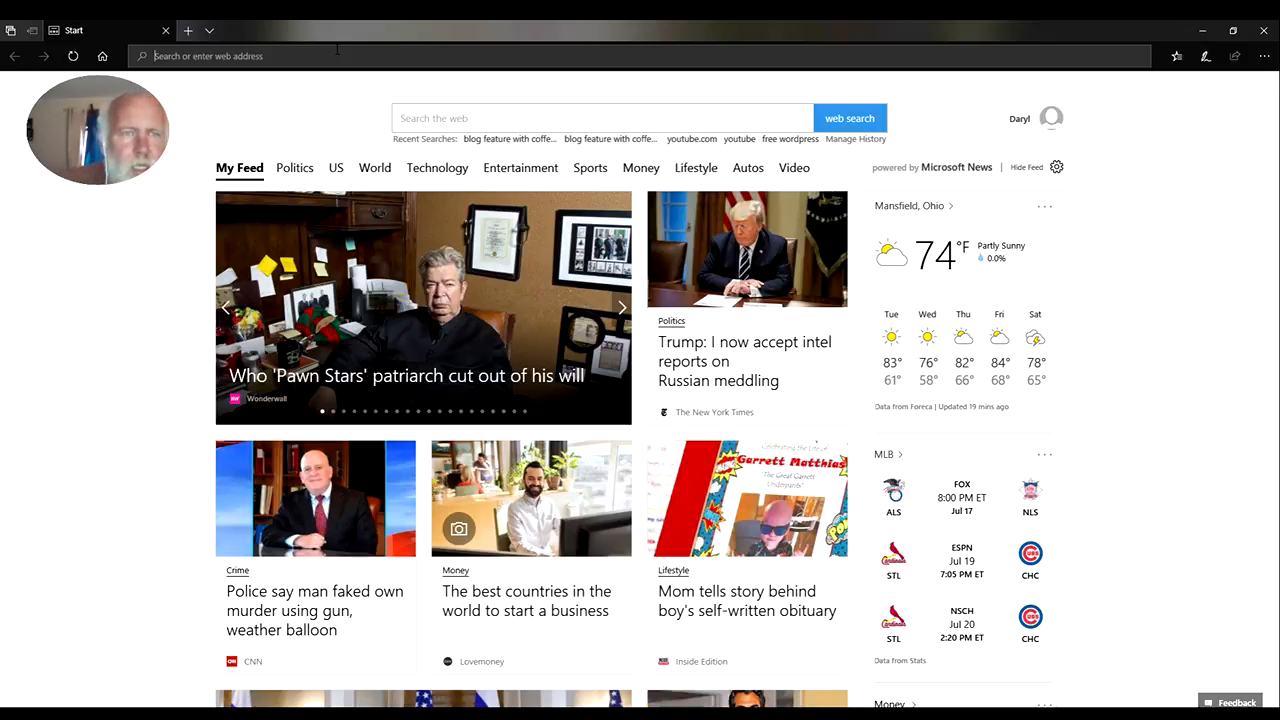
text(youtub)
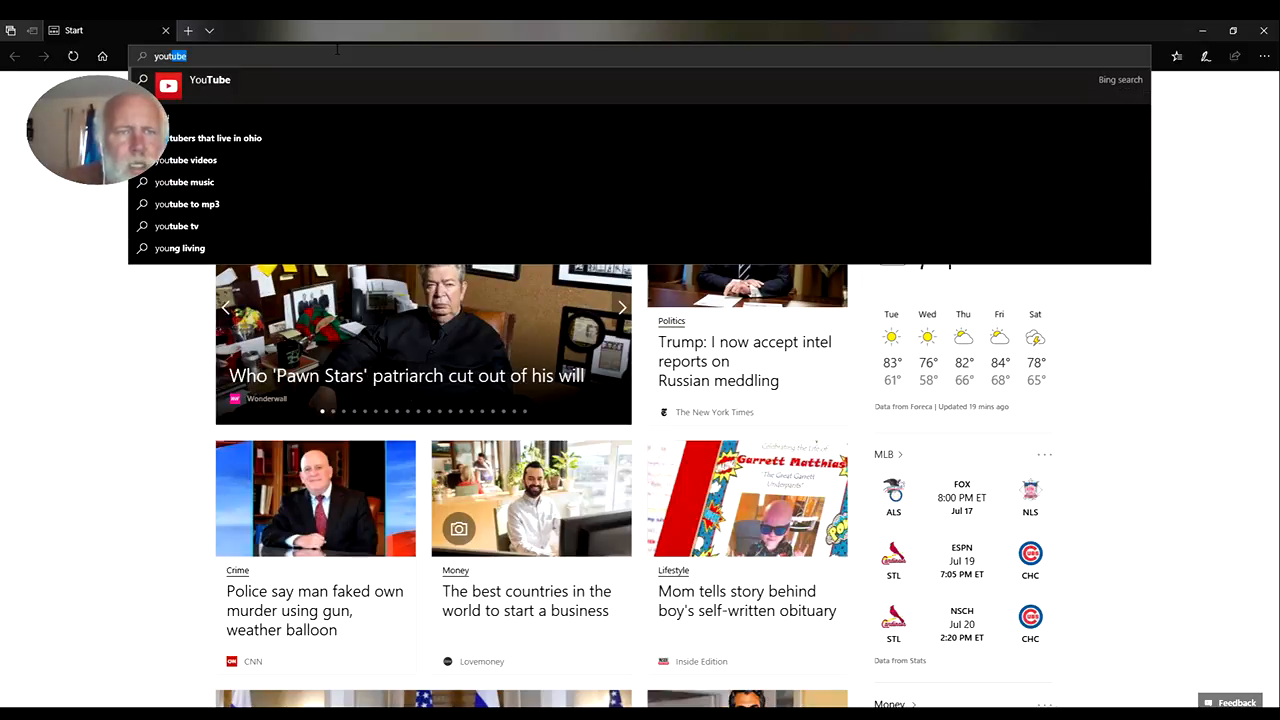
text(e.com)
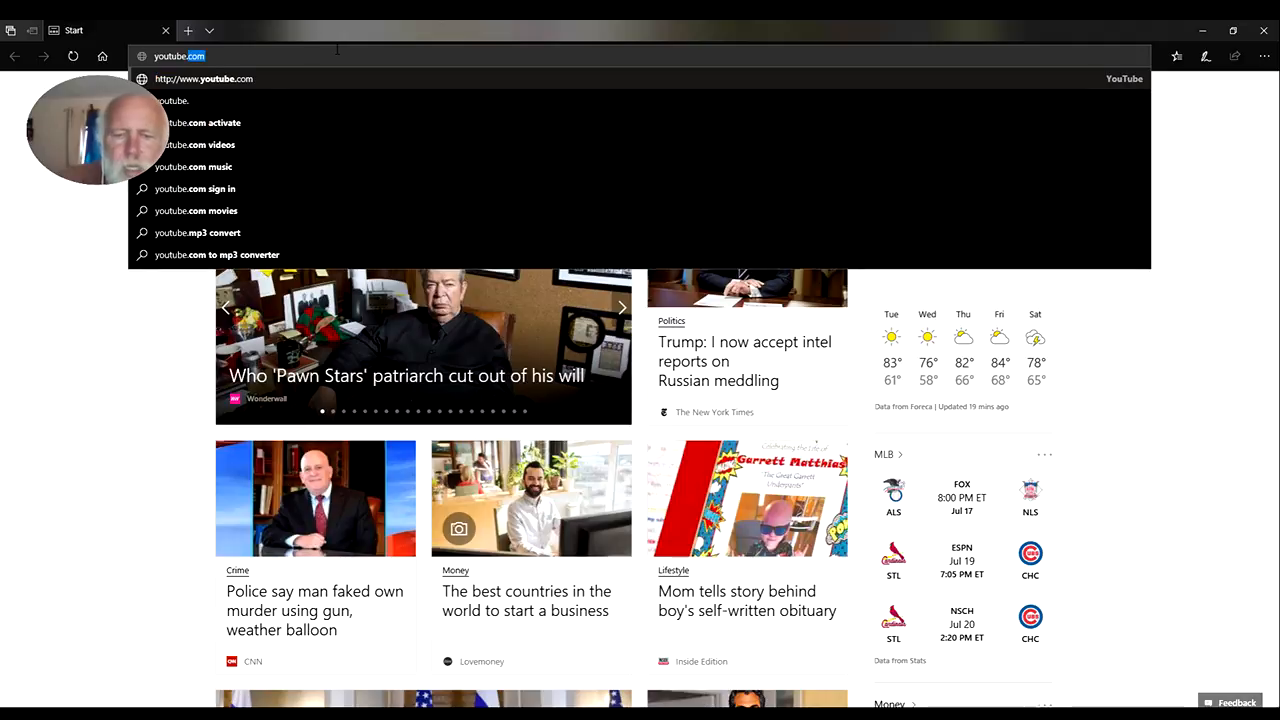
key(Return)
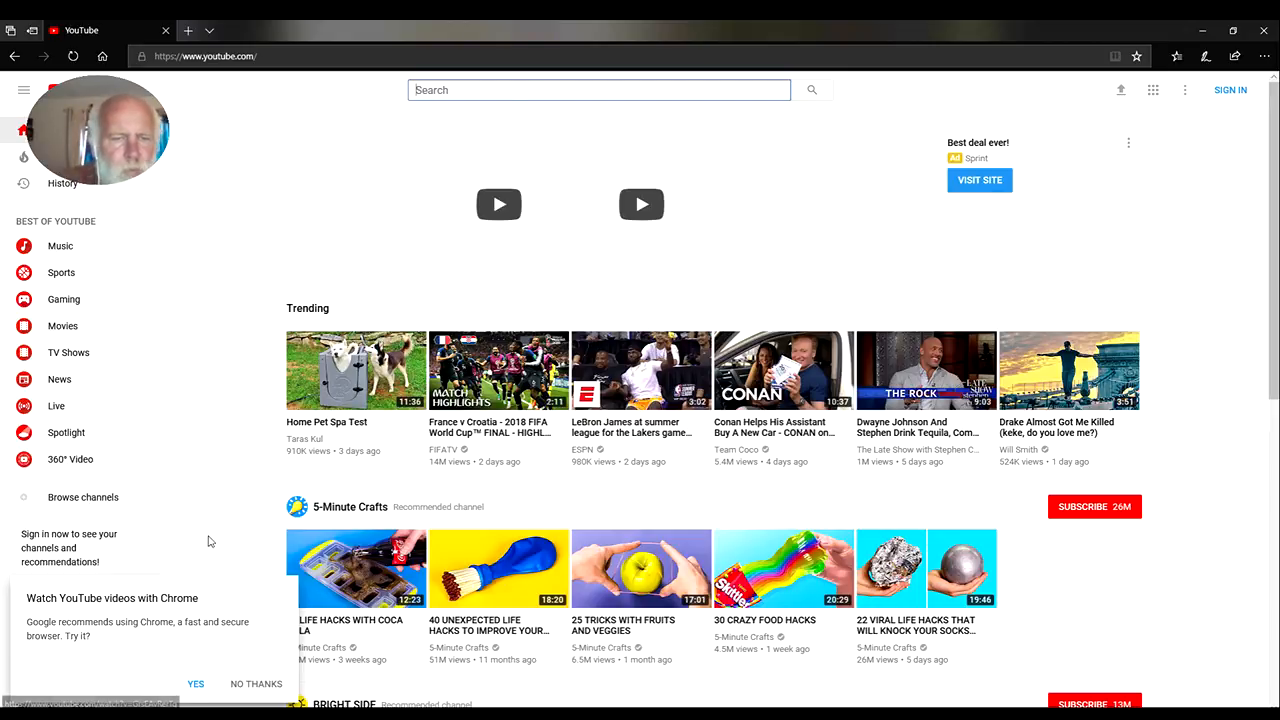
Decline the offer to use Chrome, and open the trending video "Home Pet Spa Test" and pause it
click(254, 685)
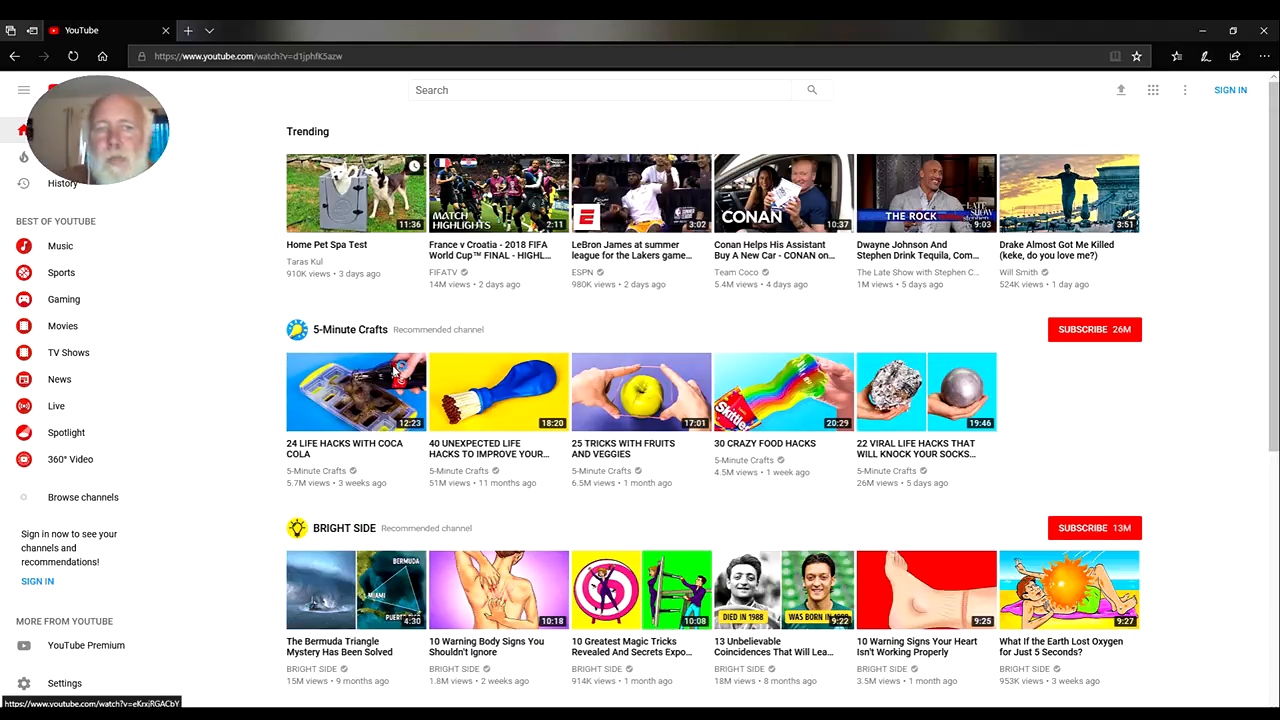
click(396, 368)
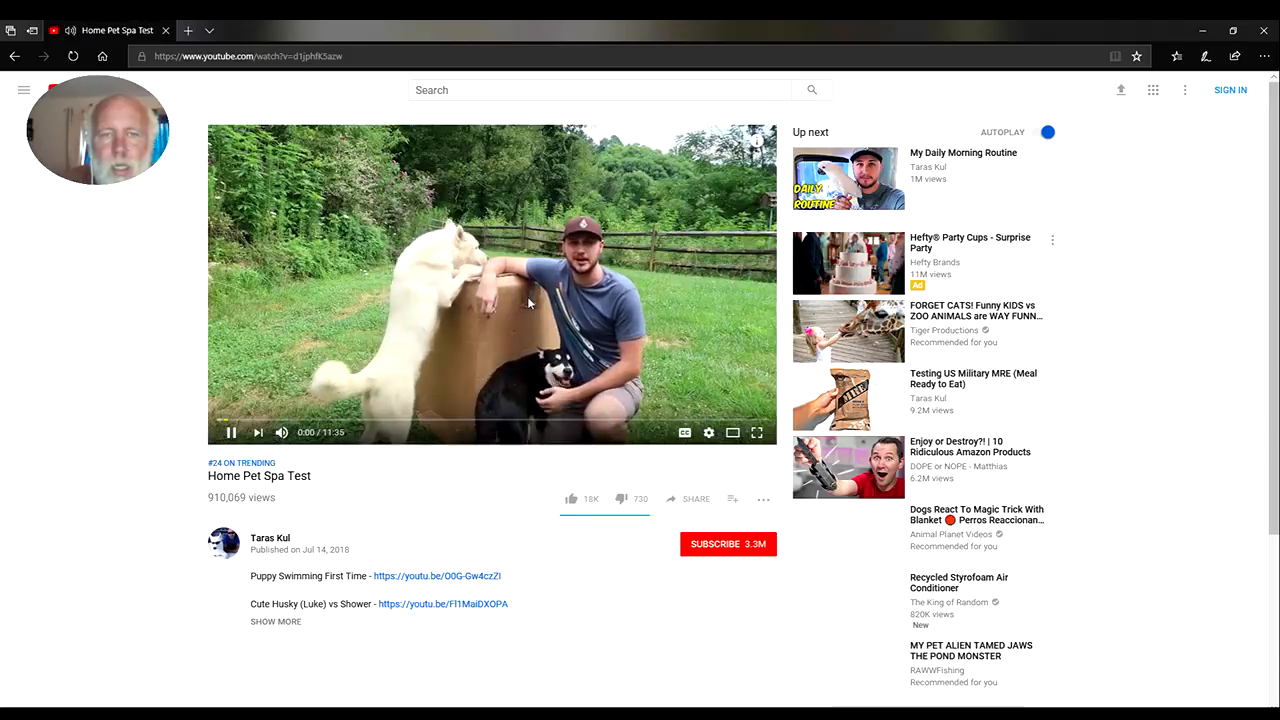
click(515, 318)
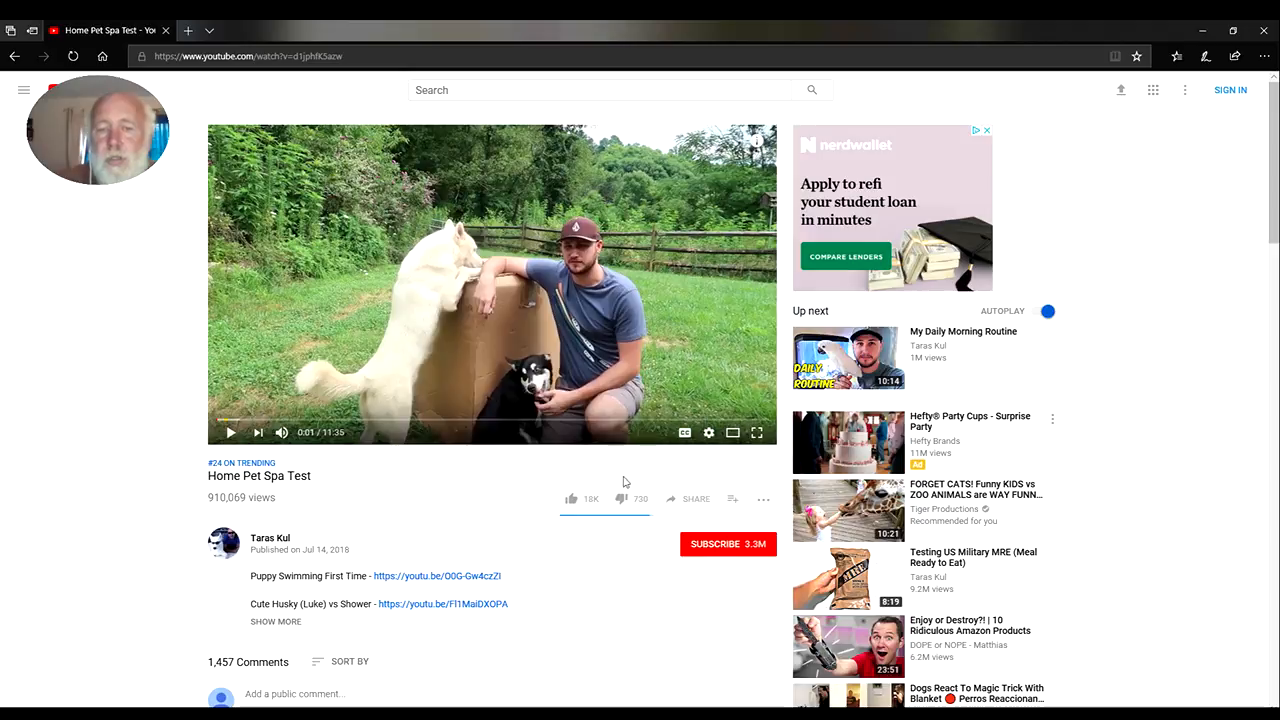
Look through all the sharing destinations offered for the paused video, and close the share dialog
click(673, 500)
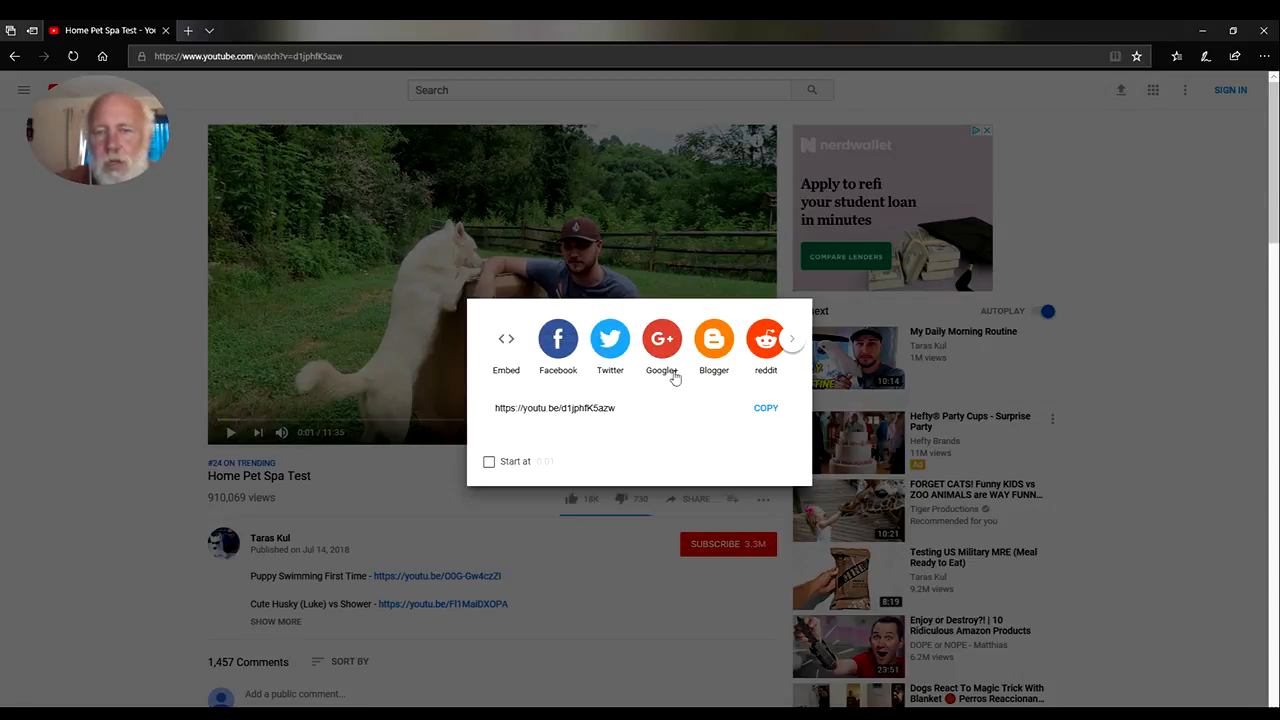
click(793, 342)
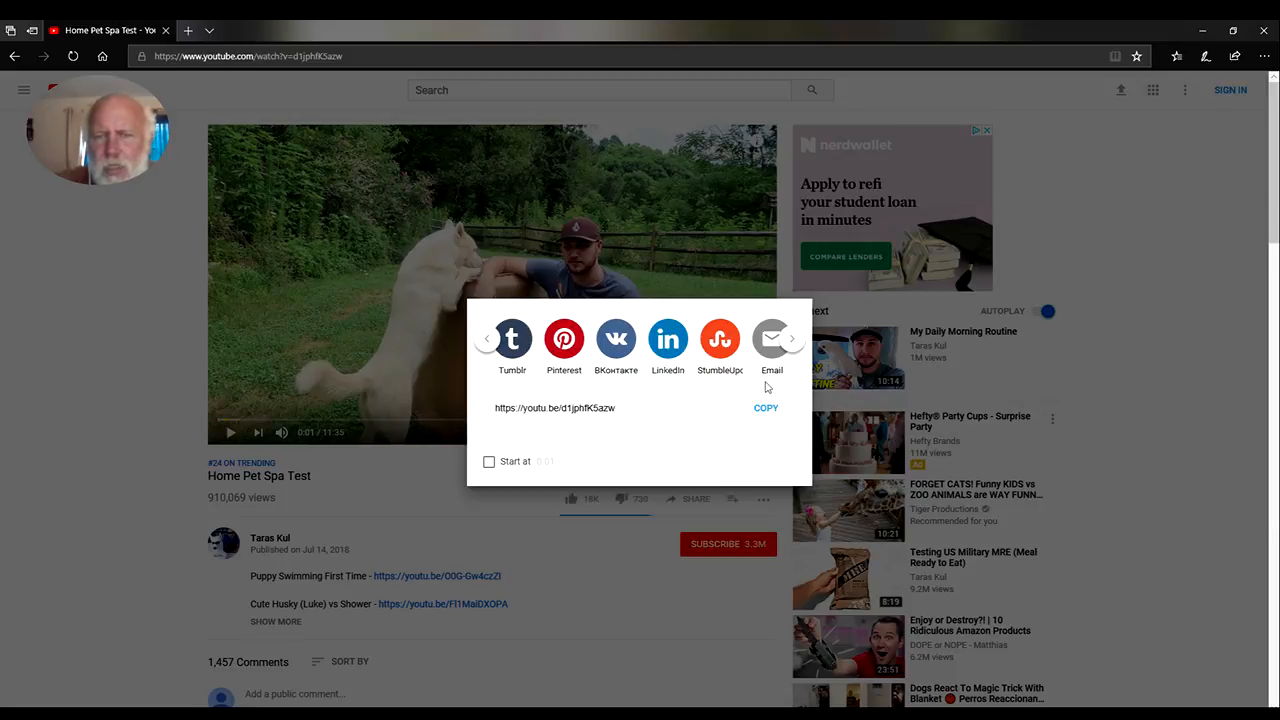
click(790, 340)
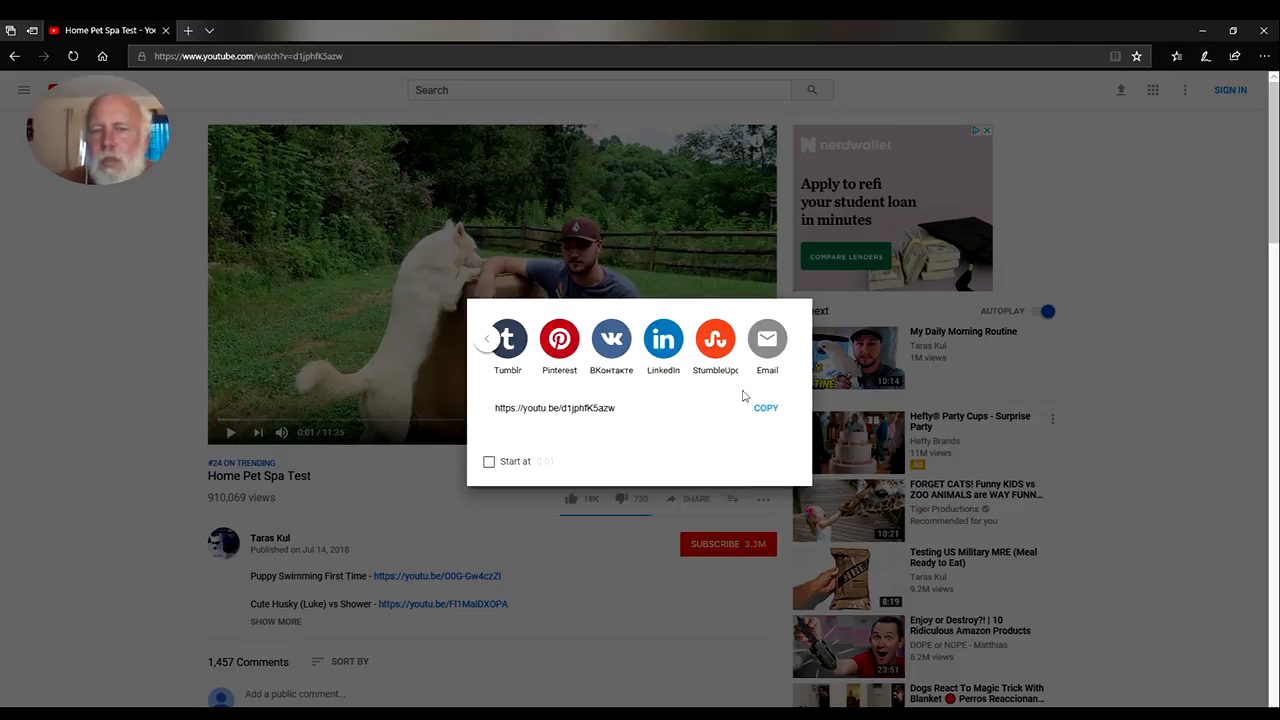
click(133, 330)
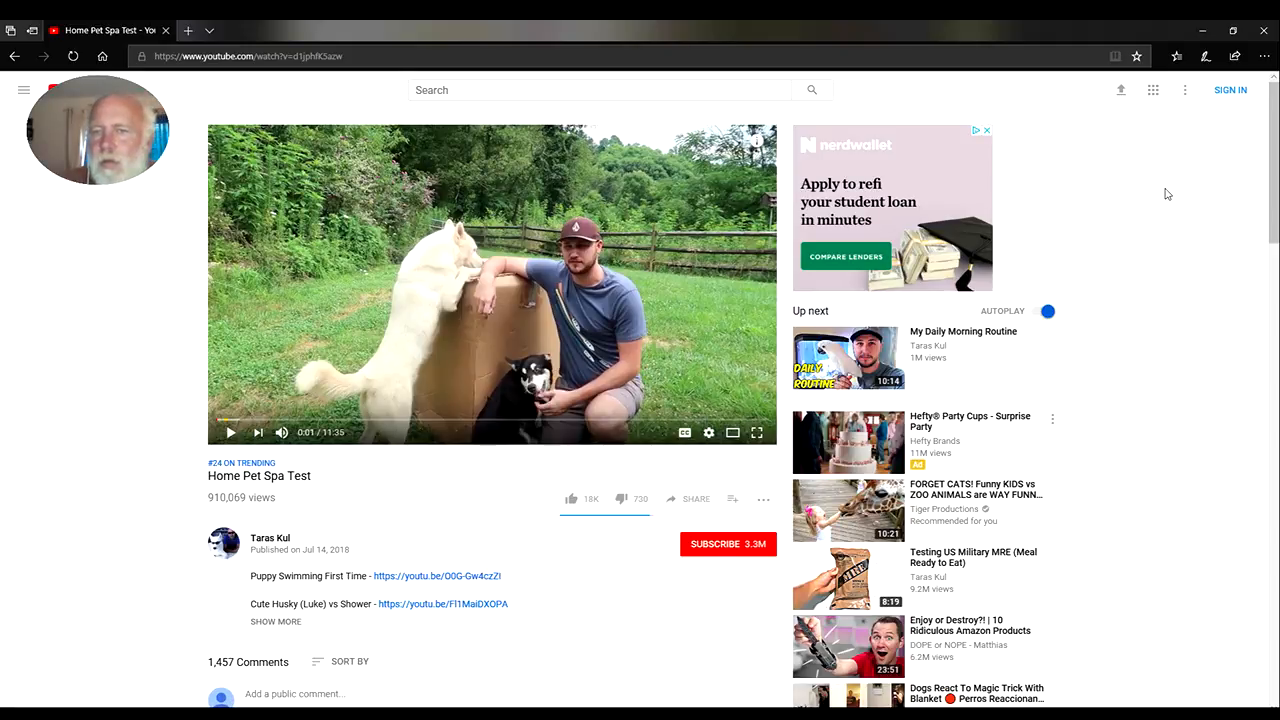
Glance over the video's comments and close the Microsoft Edge window
scroll(1165, 194, down, 3)
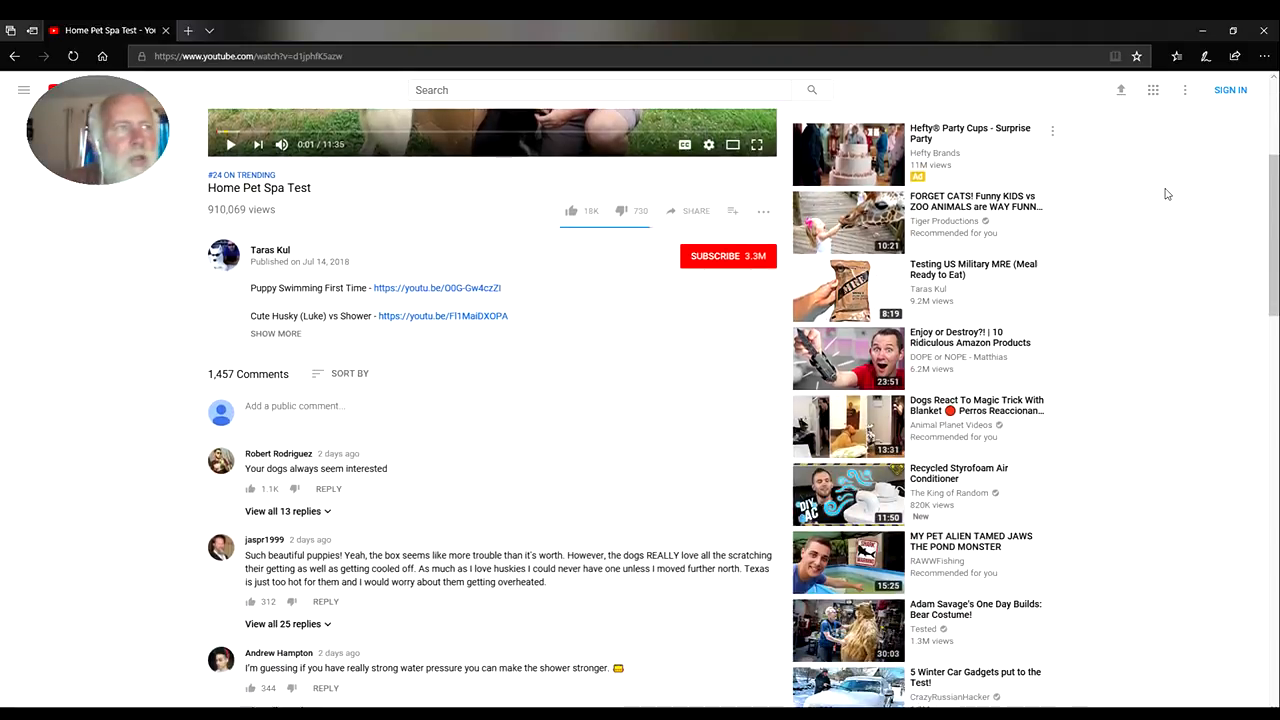
scroll(1165, 194, up, 3)
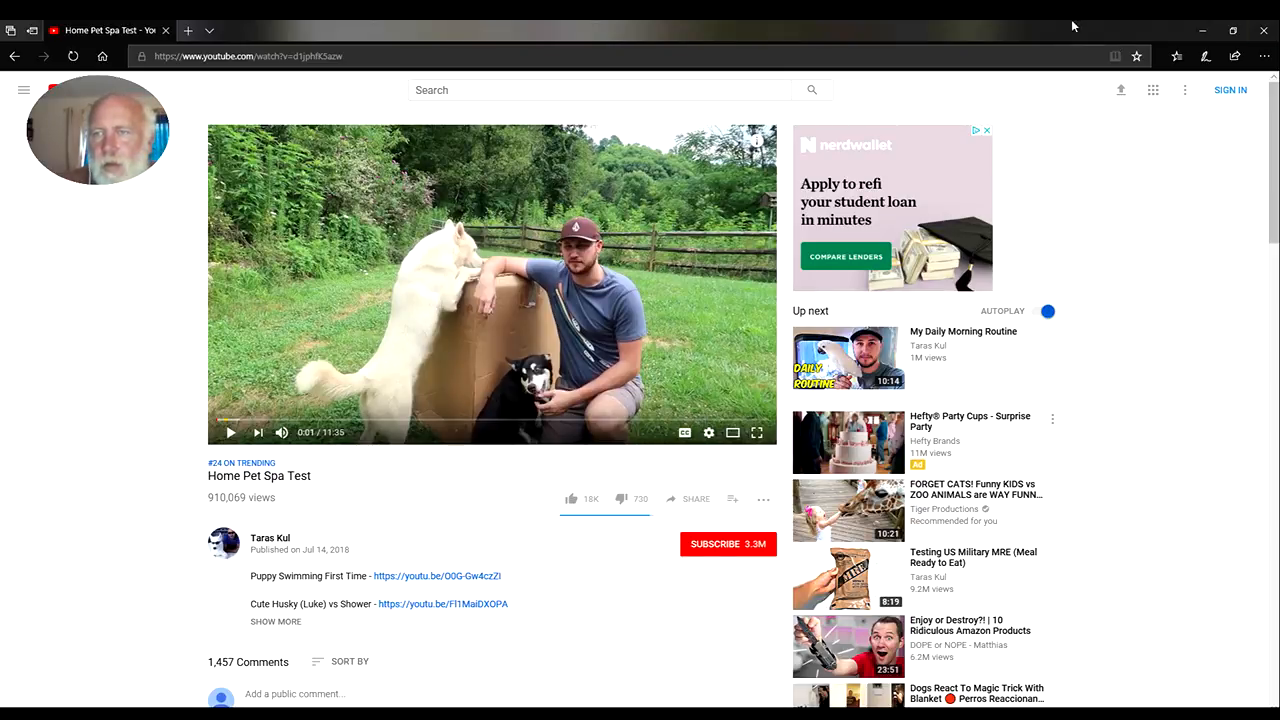
click(1267, 33)
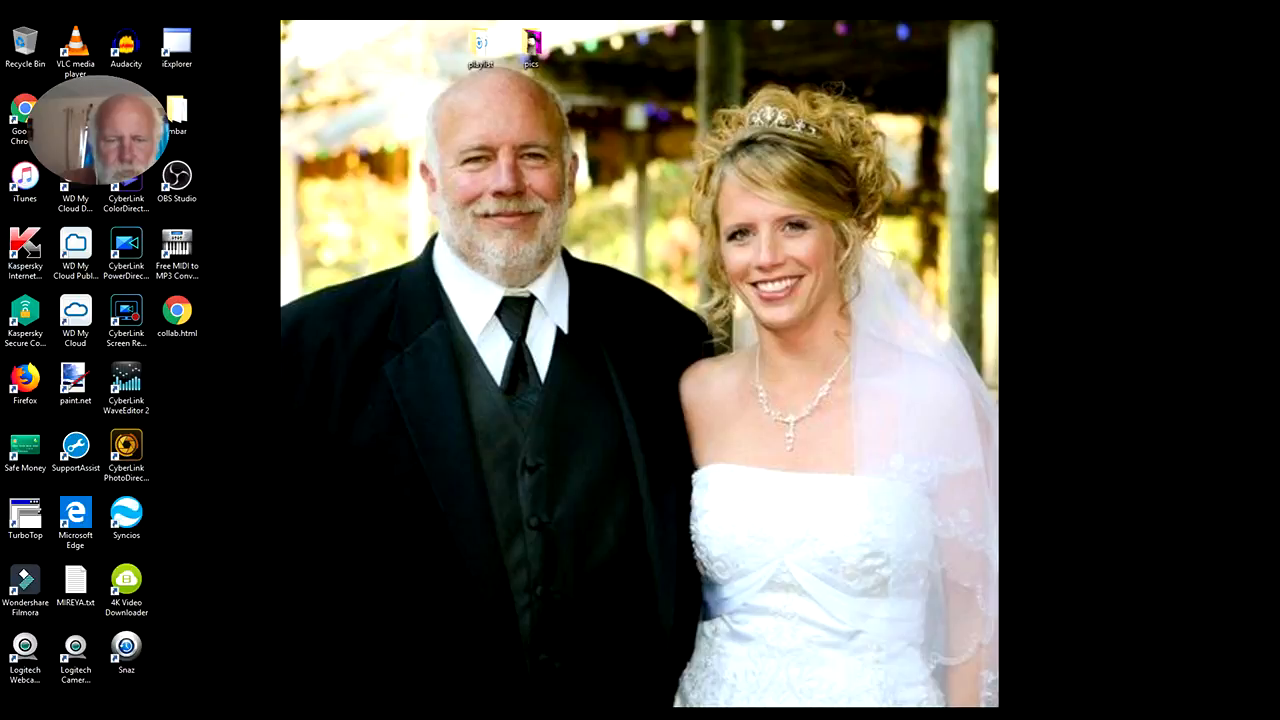
Switch to Filmora and scrub the playhead through the opening titles of the stacyfinal clip to preview them
click(507, 712)
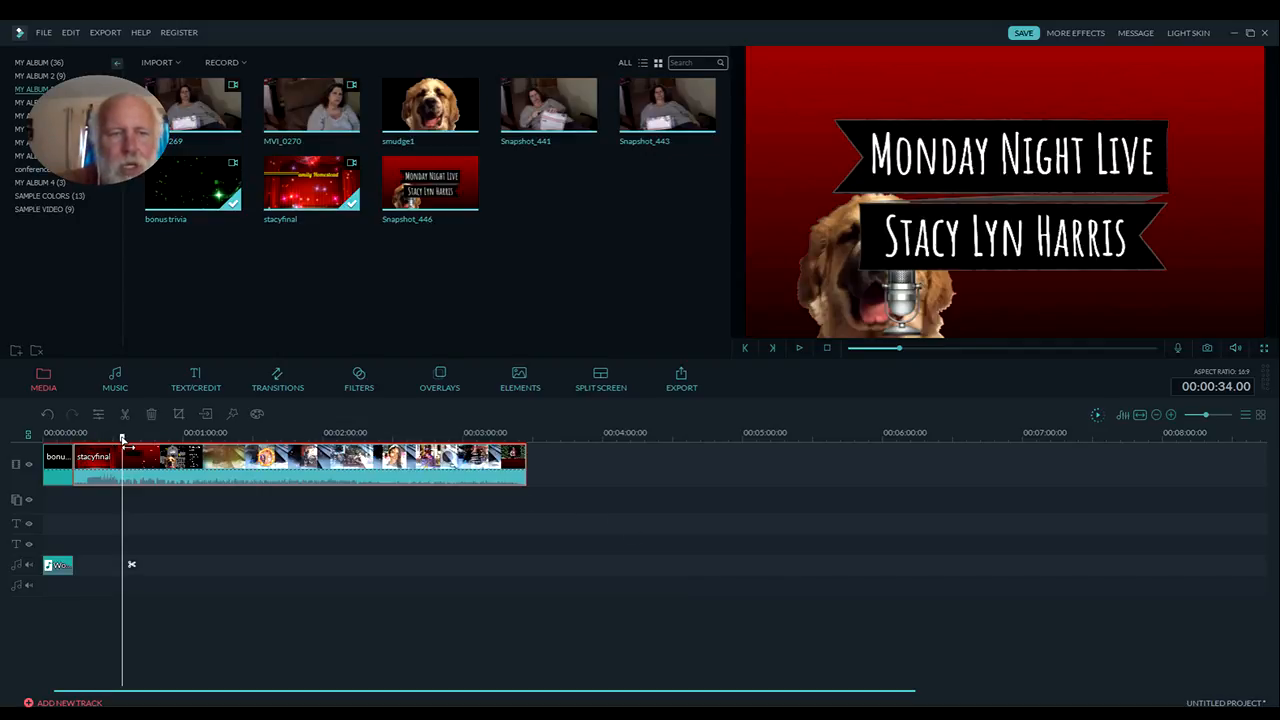
mouse_move(123, 440)
mouse_down()
mouse_move(279, 455)
mouse_move(107, 438)
mouse_up()
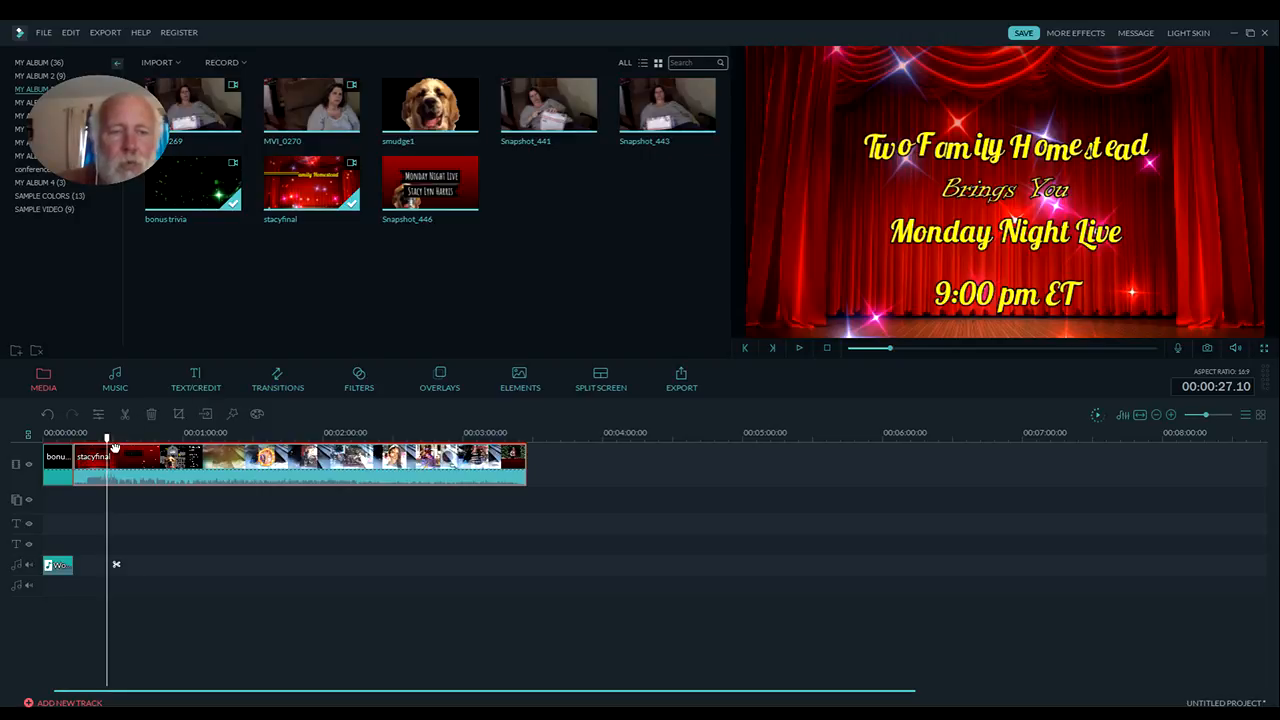
drag(108, 440, 121, 449)
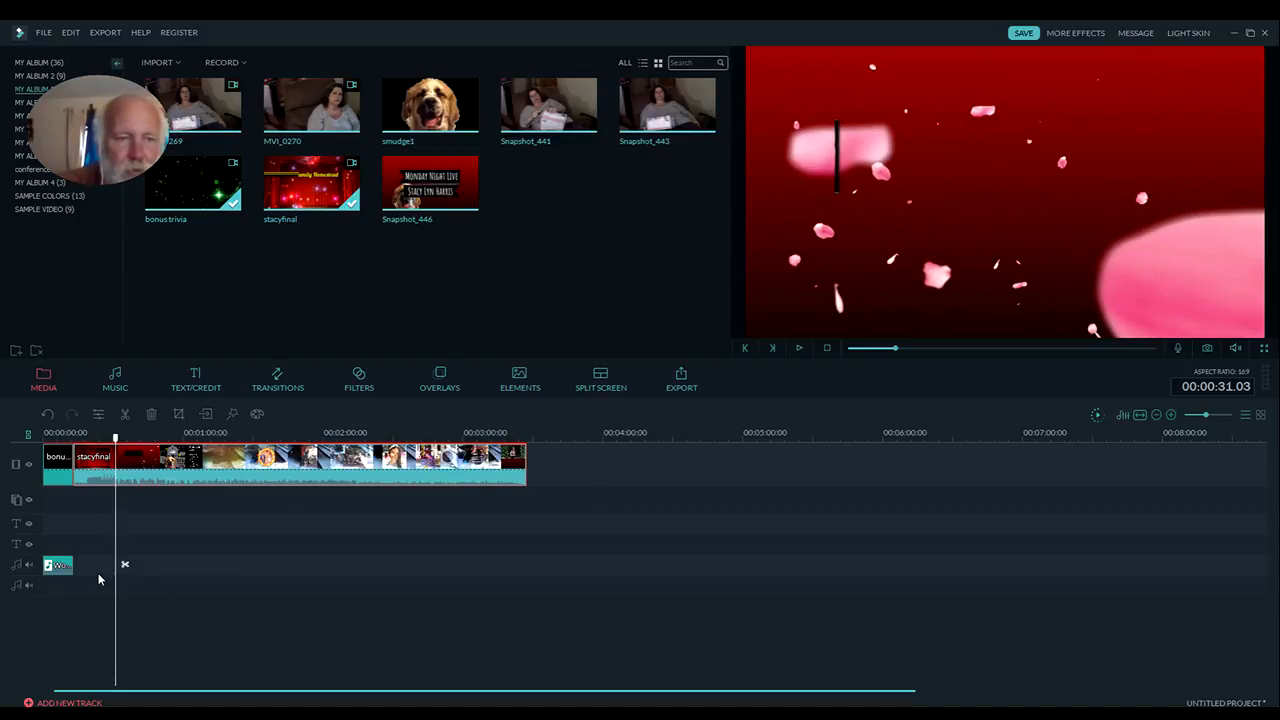
Delete the audio clip at the start of the first audio track
click(58, 565)
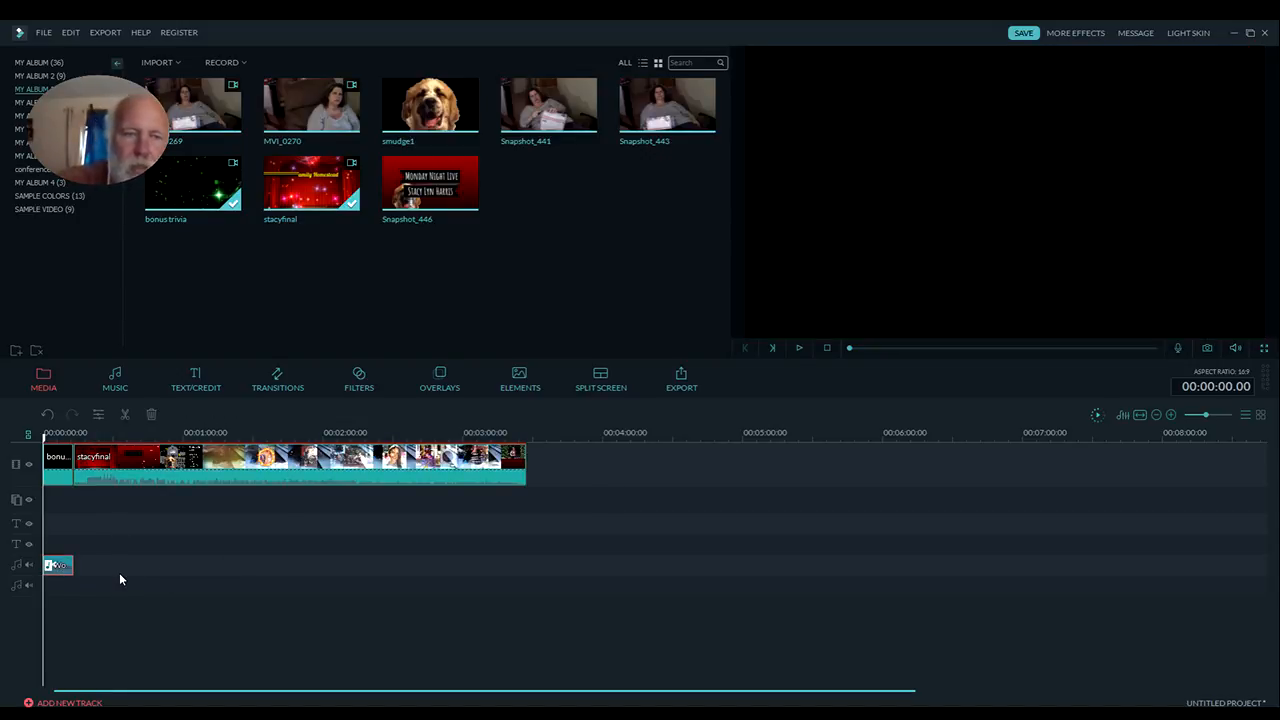
key(Delete)
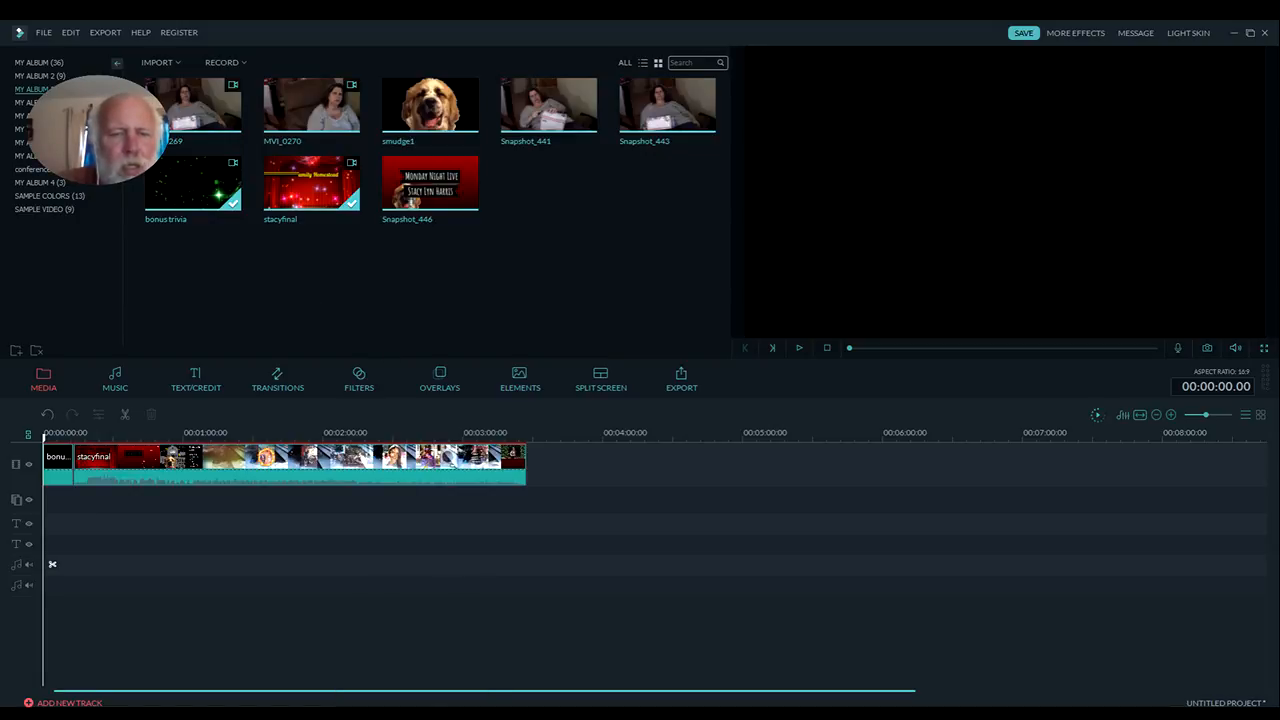
Open a new Google Chrome window, bring it onto this screen and maximize it
right_click(409, 714)
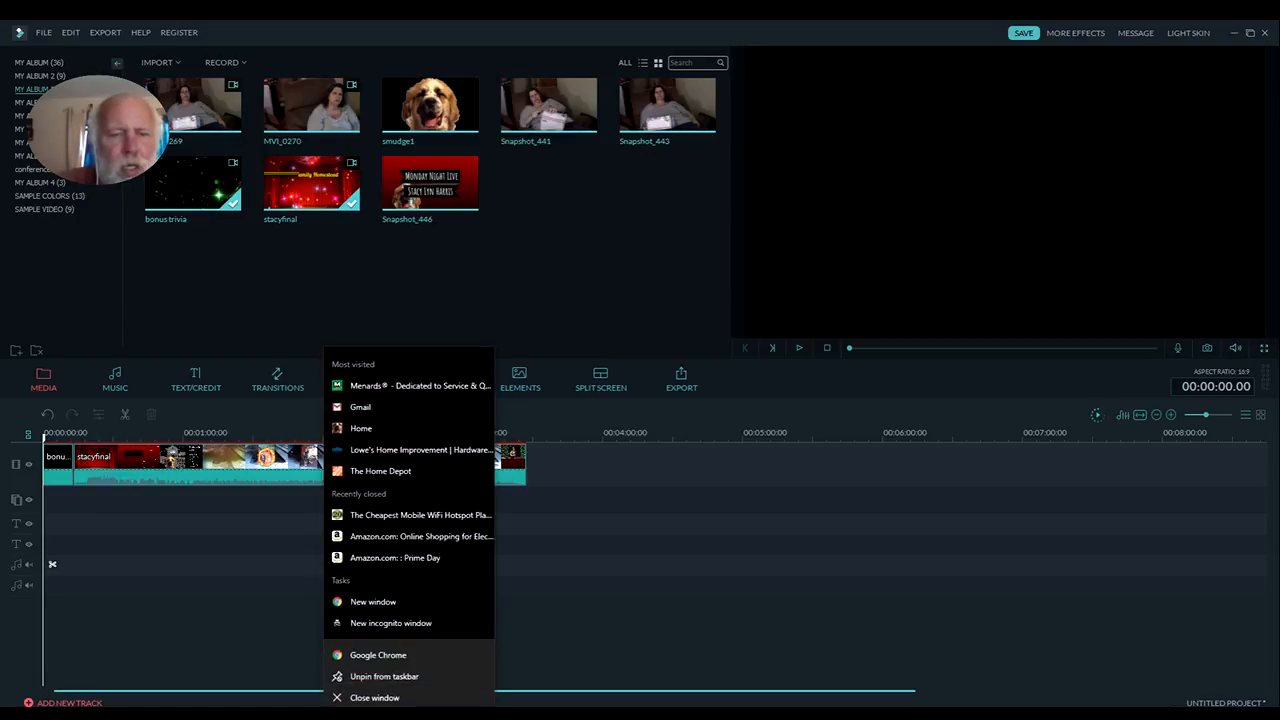
click(444, 604)
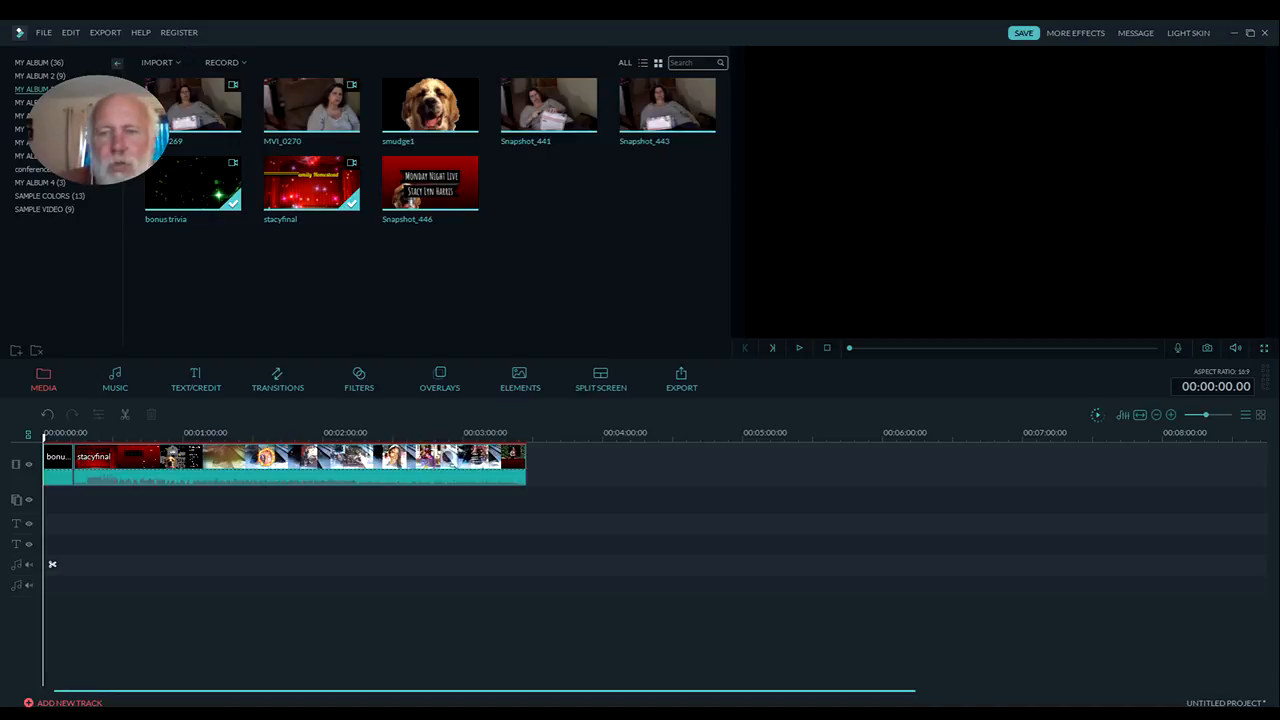
drag(1279, 290, 665, 106)
double_click(665, 106)
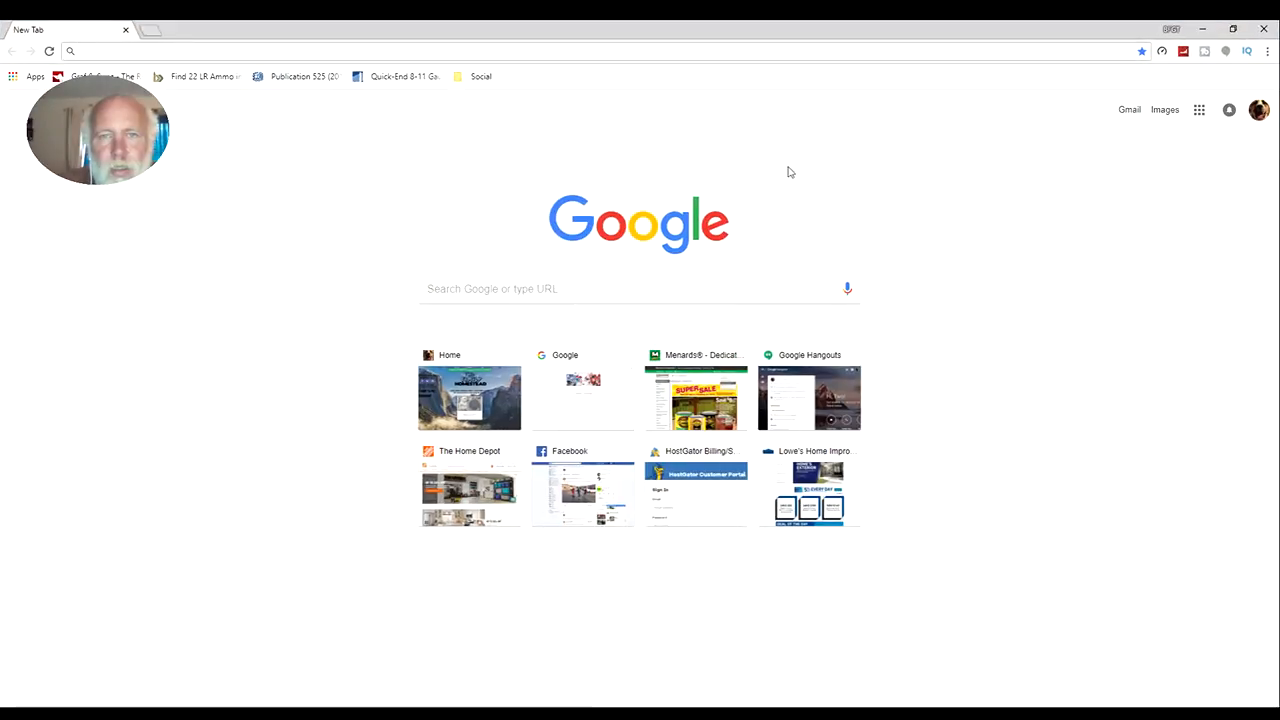
Go to youtube.com and open the signed-in account's own channel page
click(790, 56)
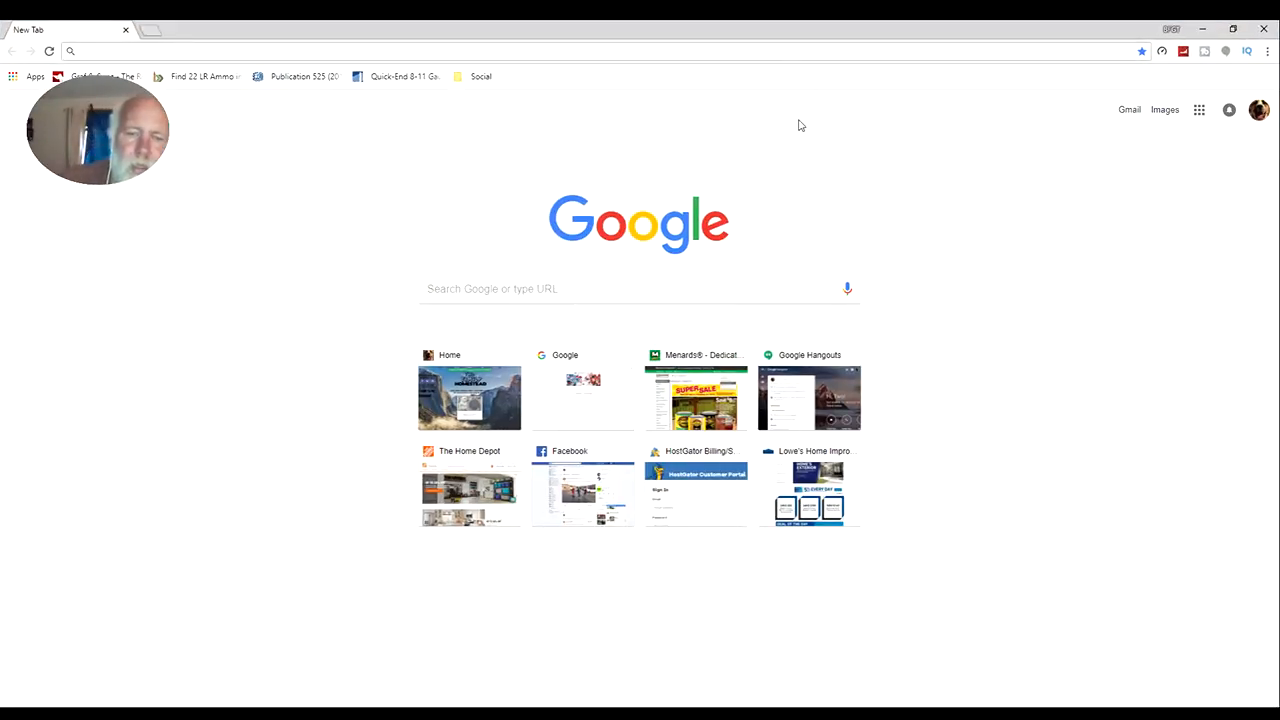
text(youtube.com)
key(Return)
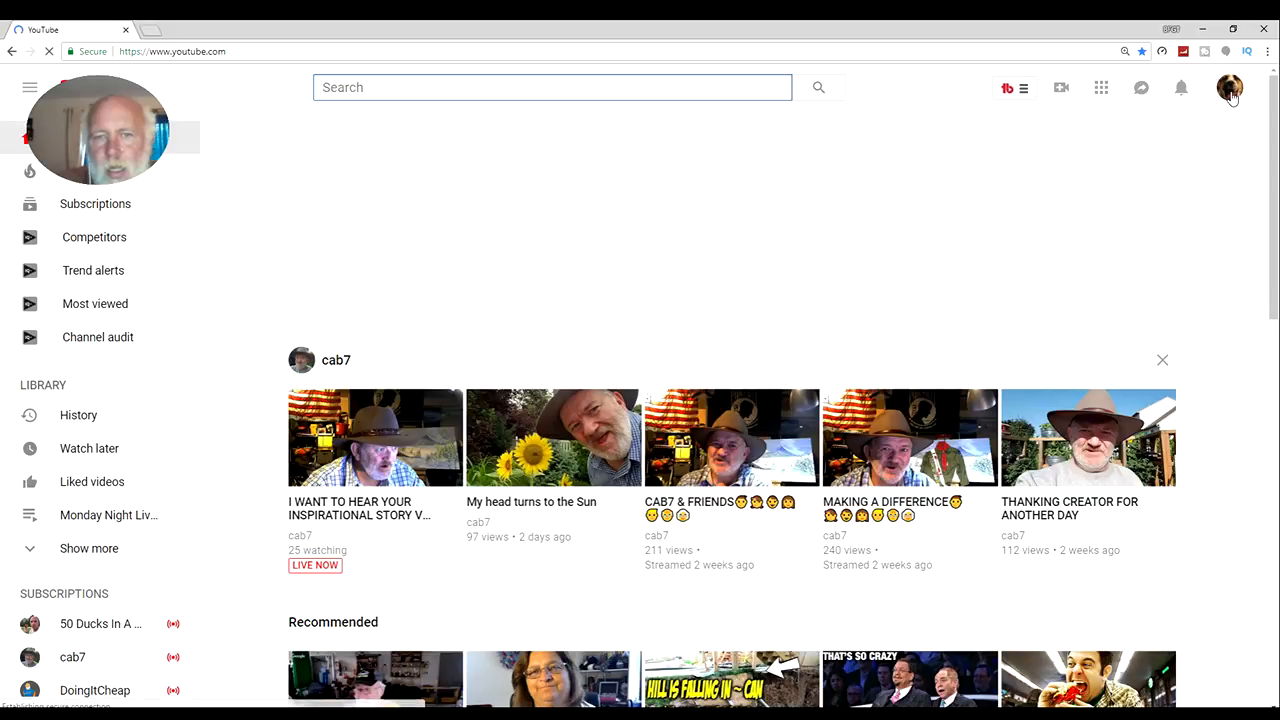
click(1231, 93)
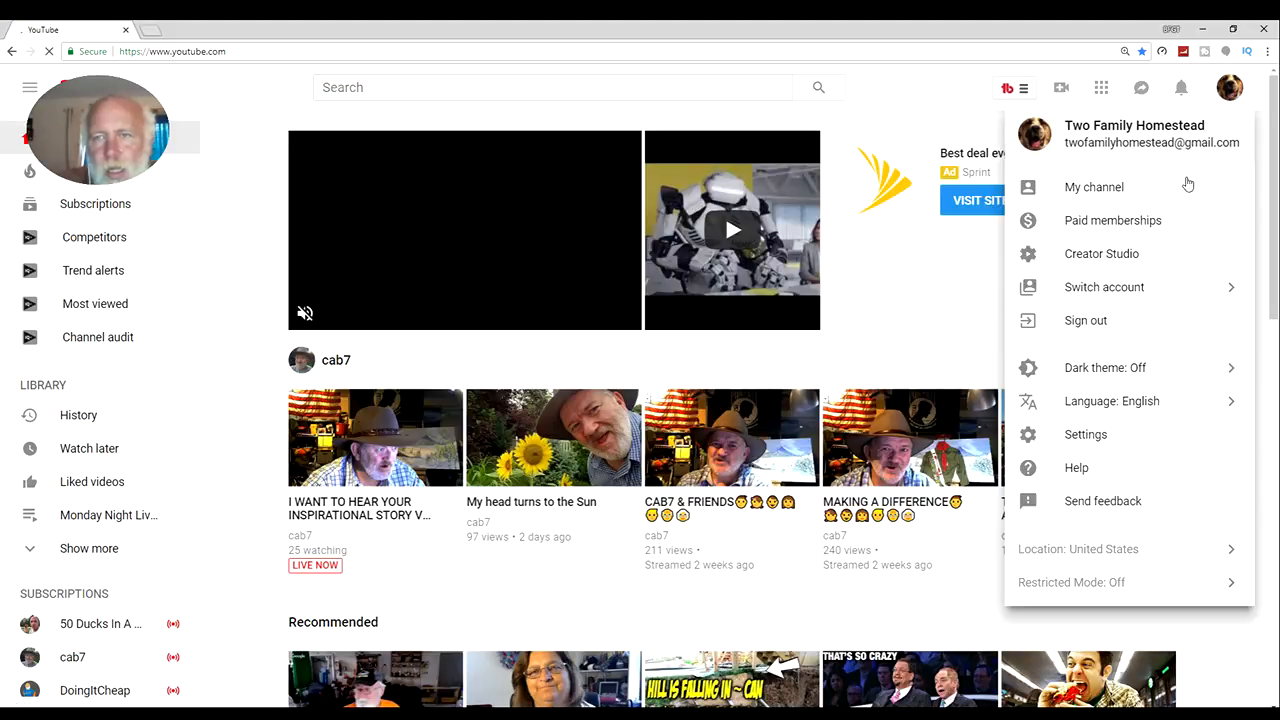
click(1158, 190)
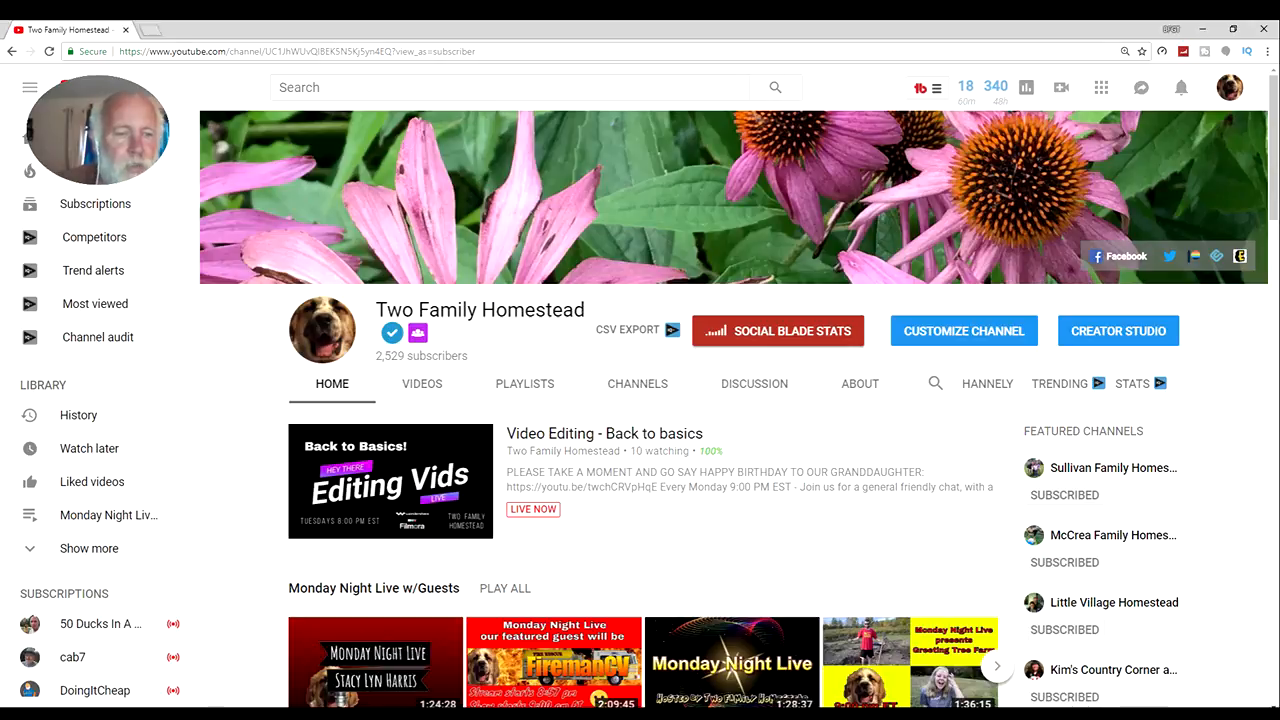
Search the computer for "pa" and launch paint.net
key(super+s)
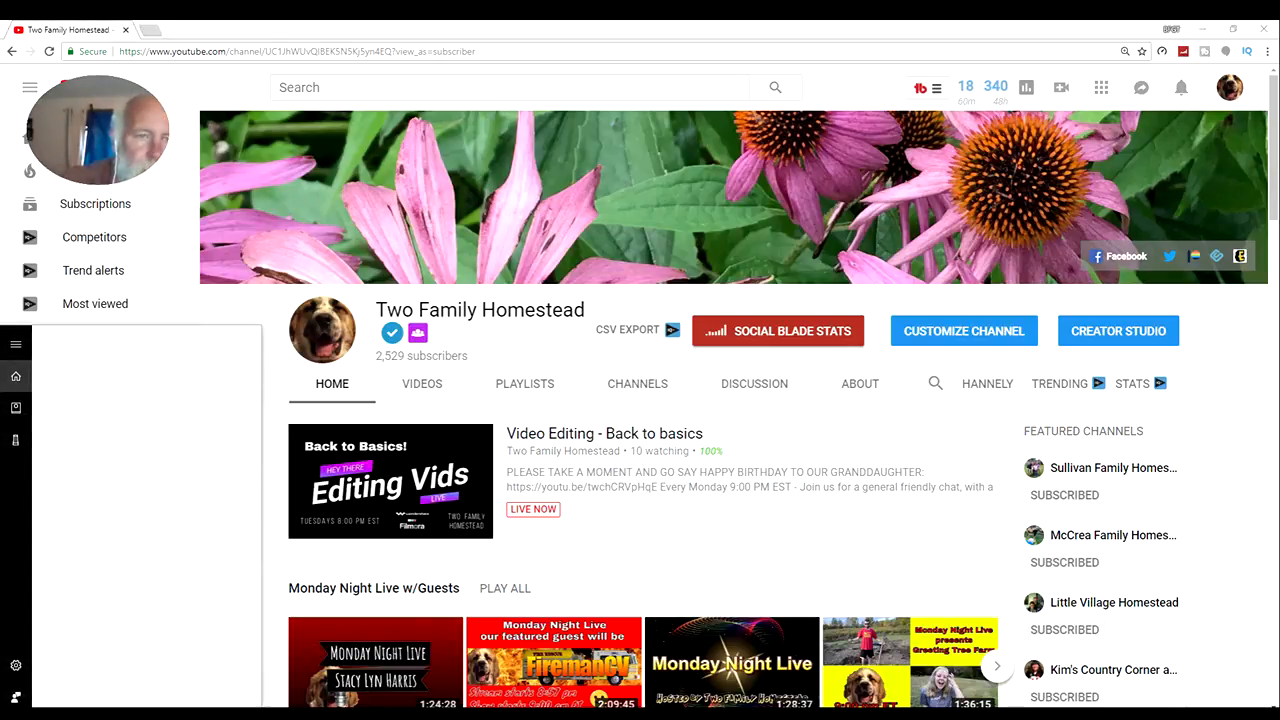
text(pa)
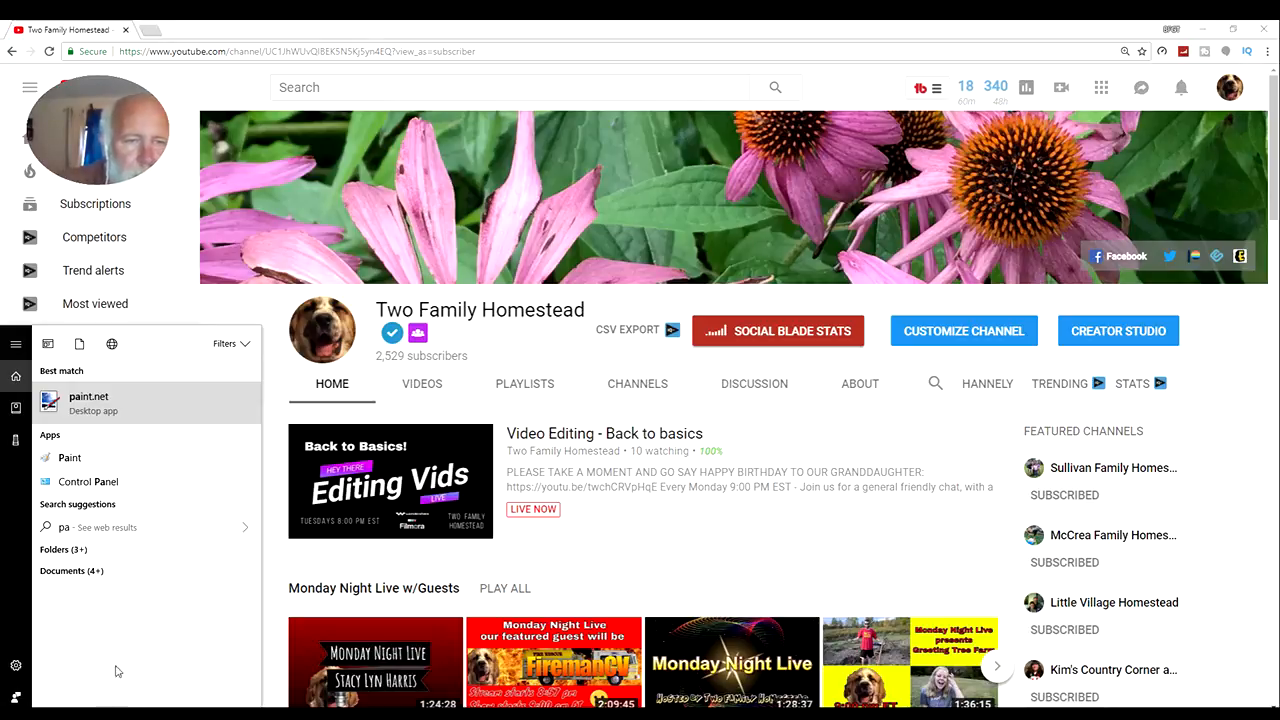
click(192, 411)
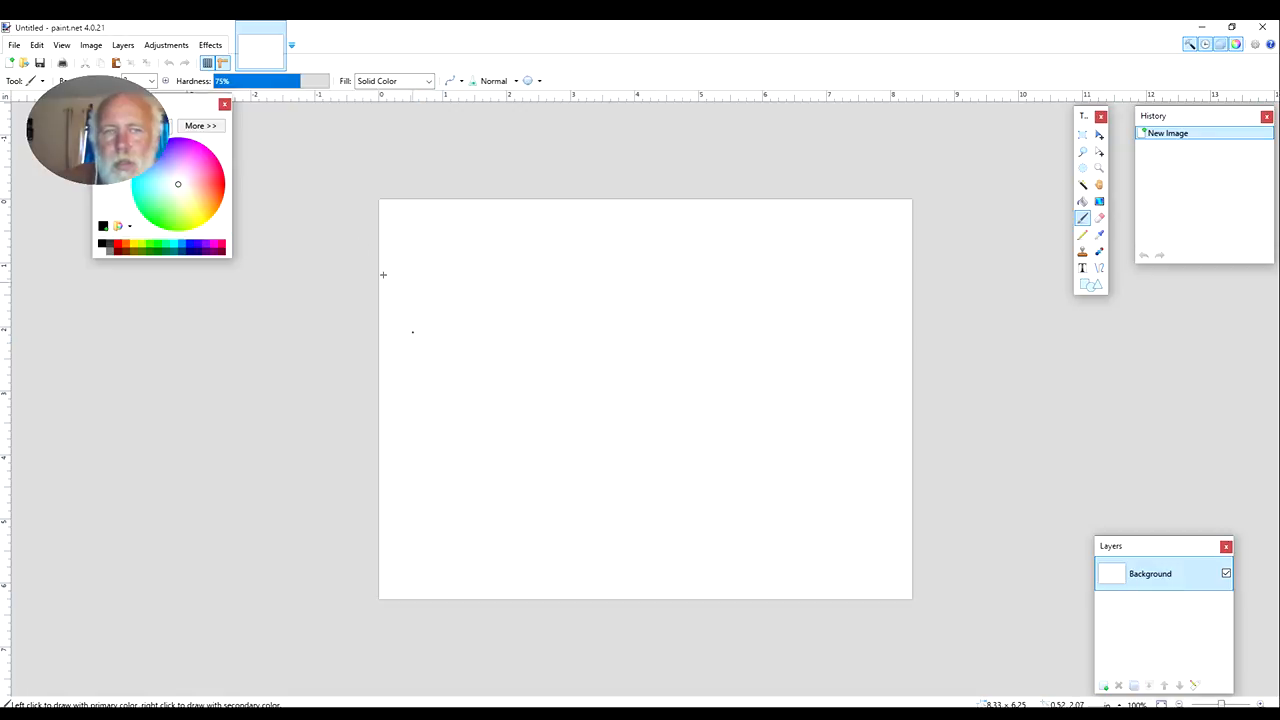
Open the recent image smudge2.png
click(14, 46)
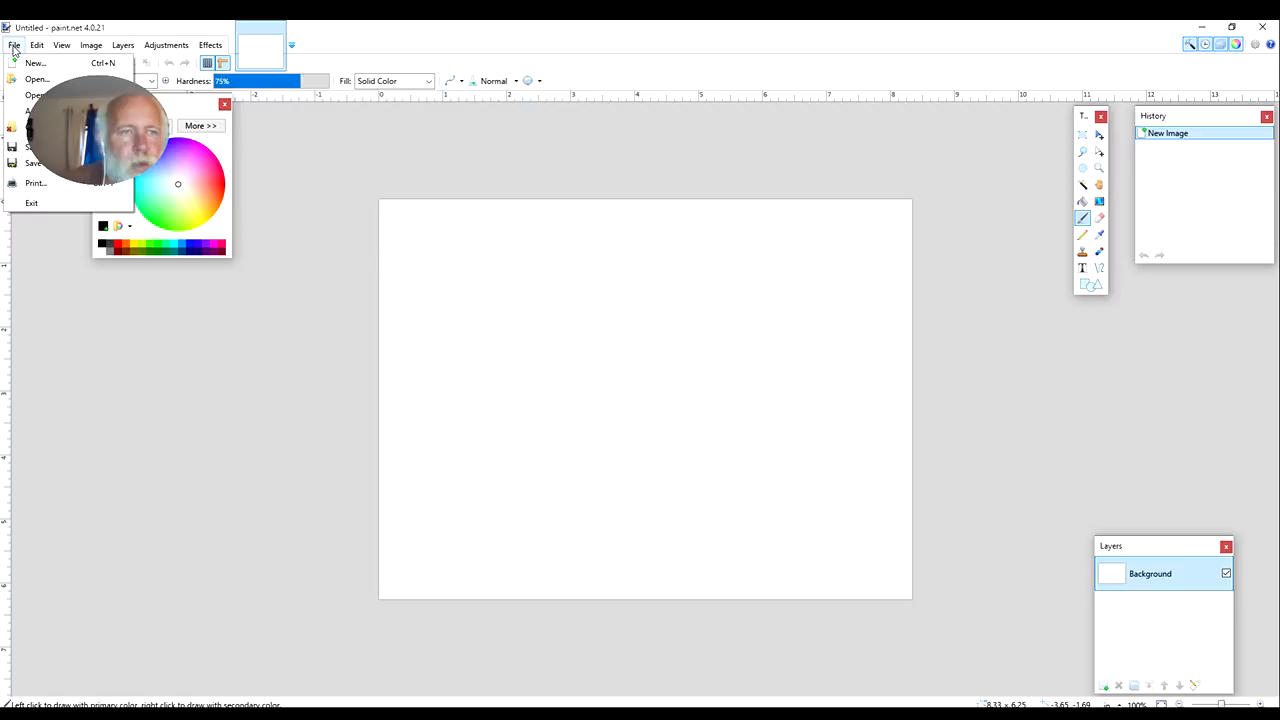
mouse_move(36, 95)
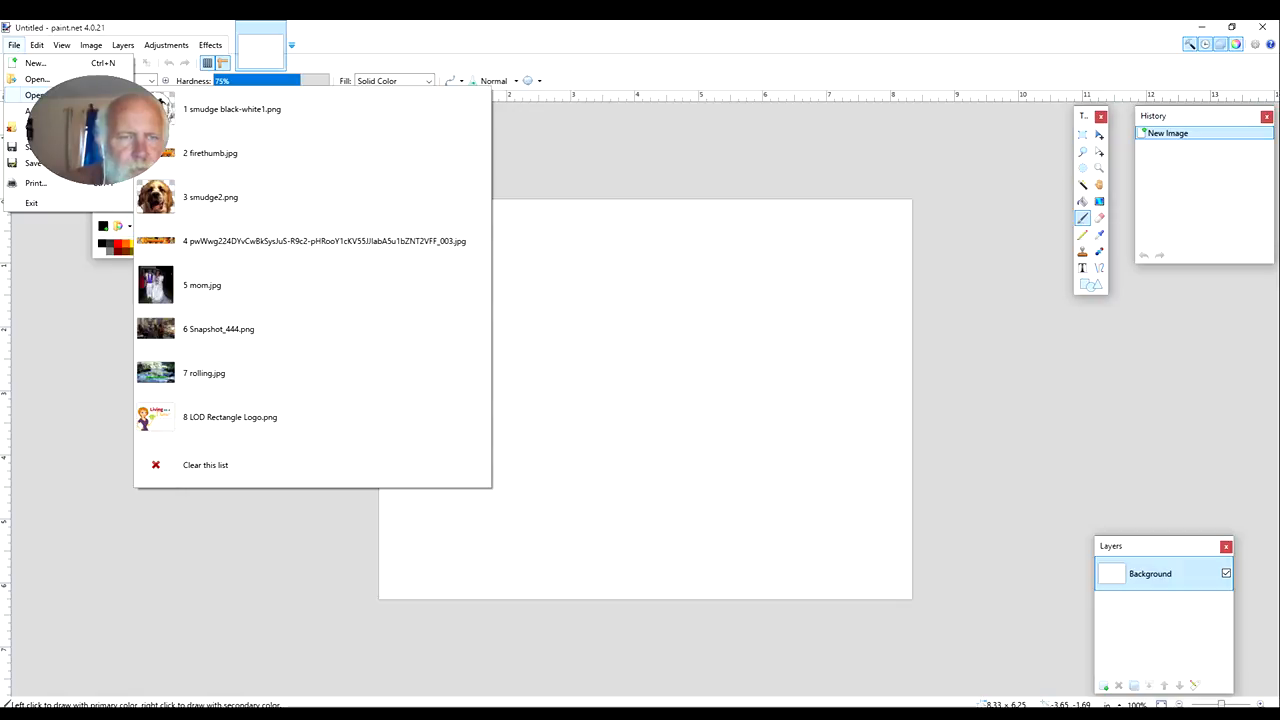
click(300, 199)
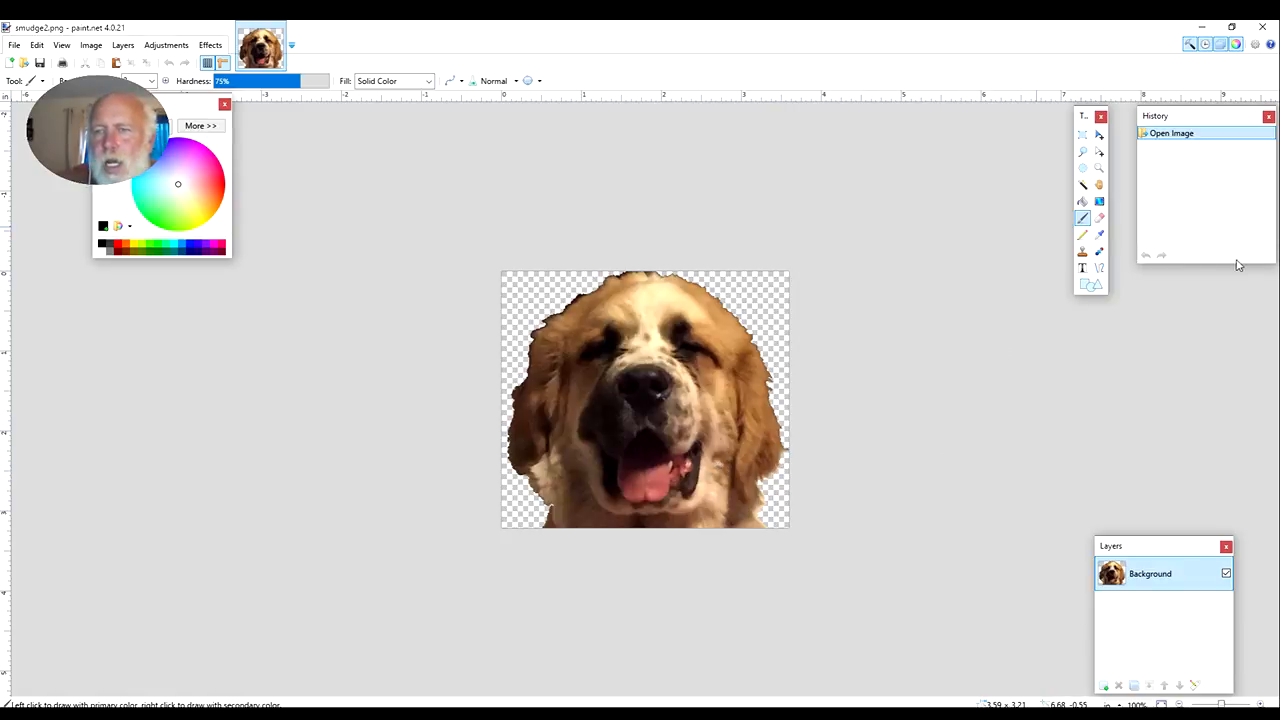
Activate the Text tool and set its font to FTY STRATEGYCIDE NCV
click(1083, 270)
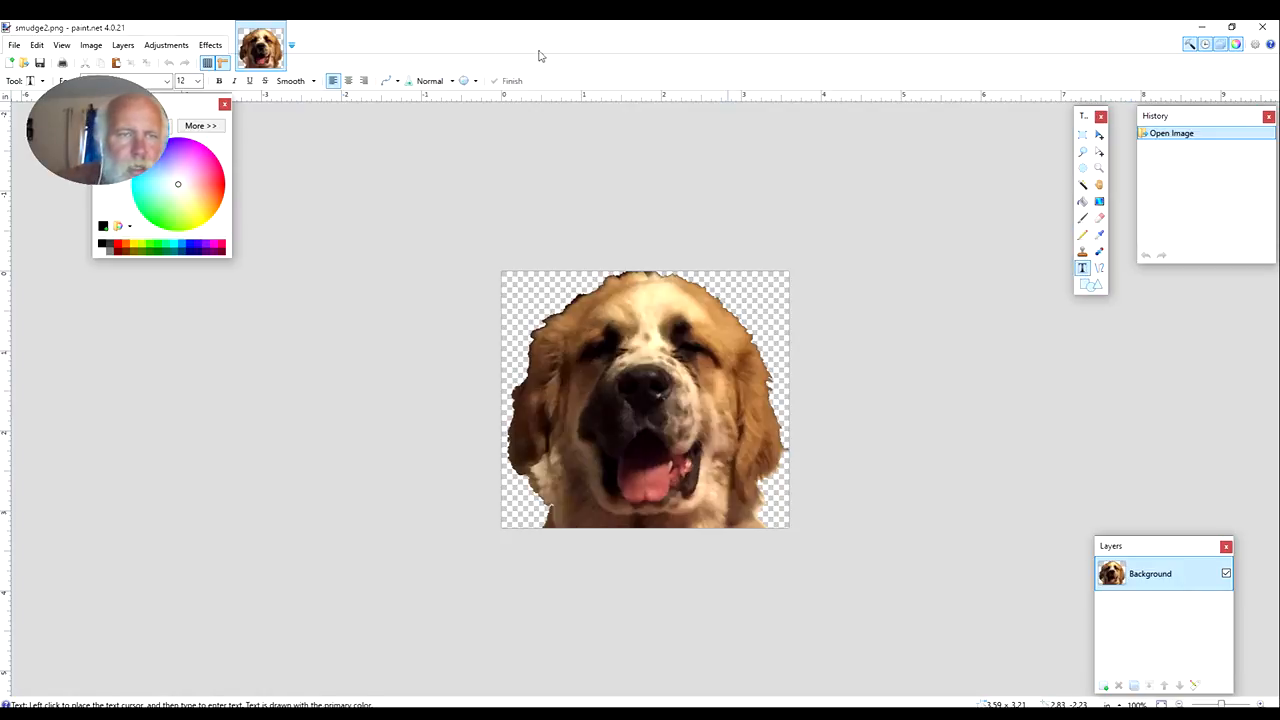
click(166, 81)
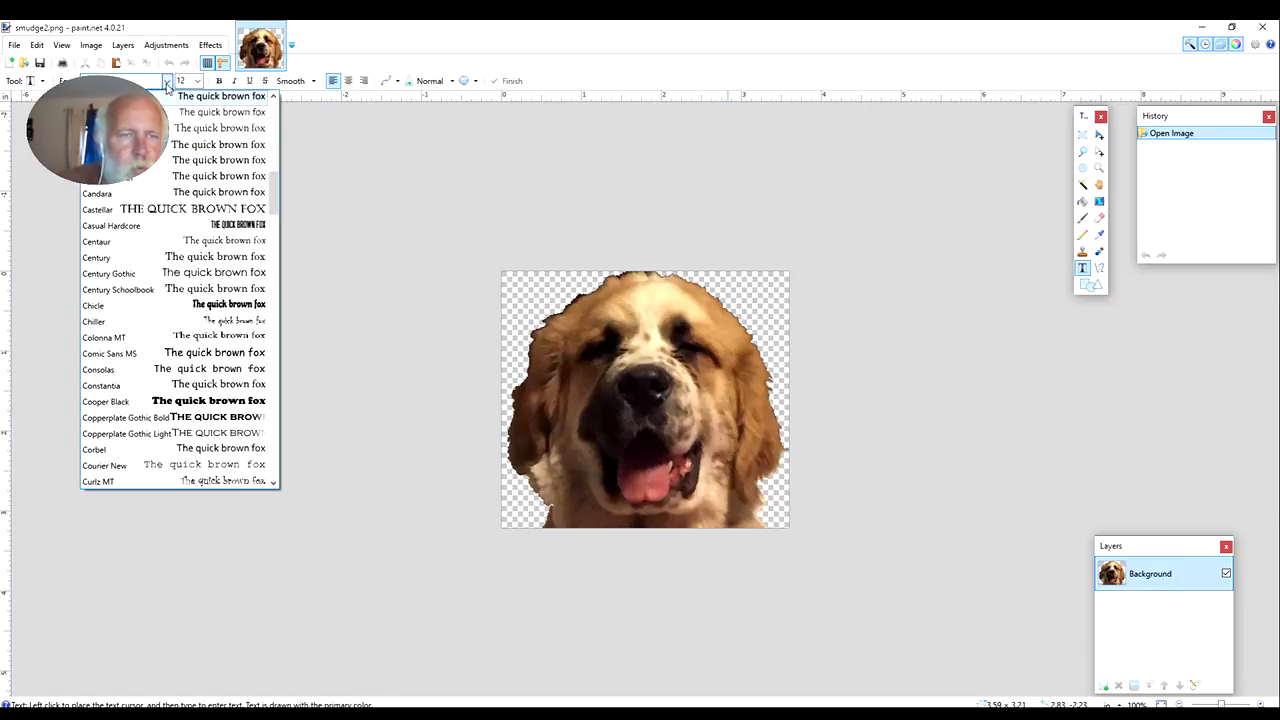
scroll(195, 222, down, 4)
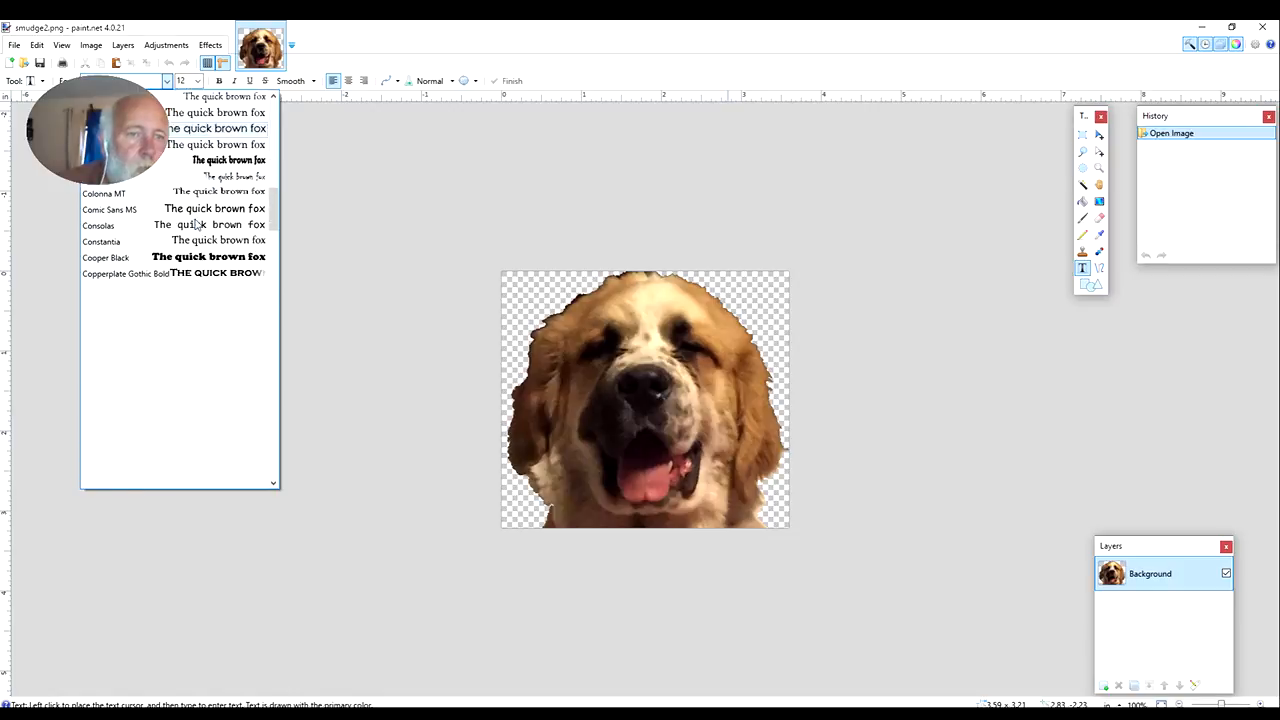
scroll(195, 224, down, 4)
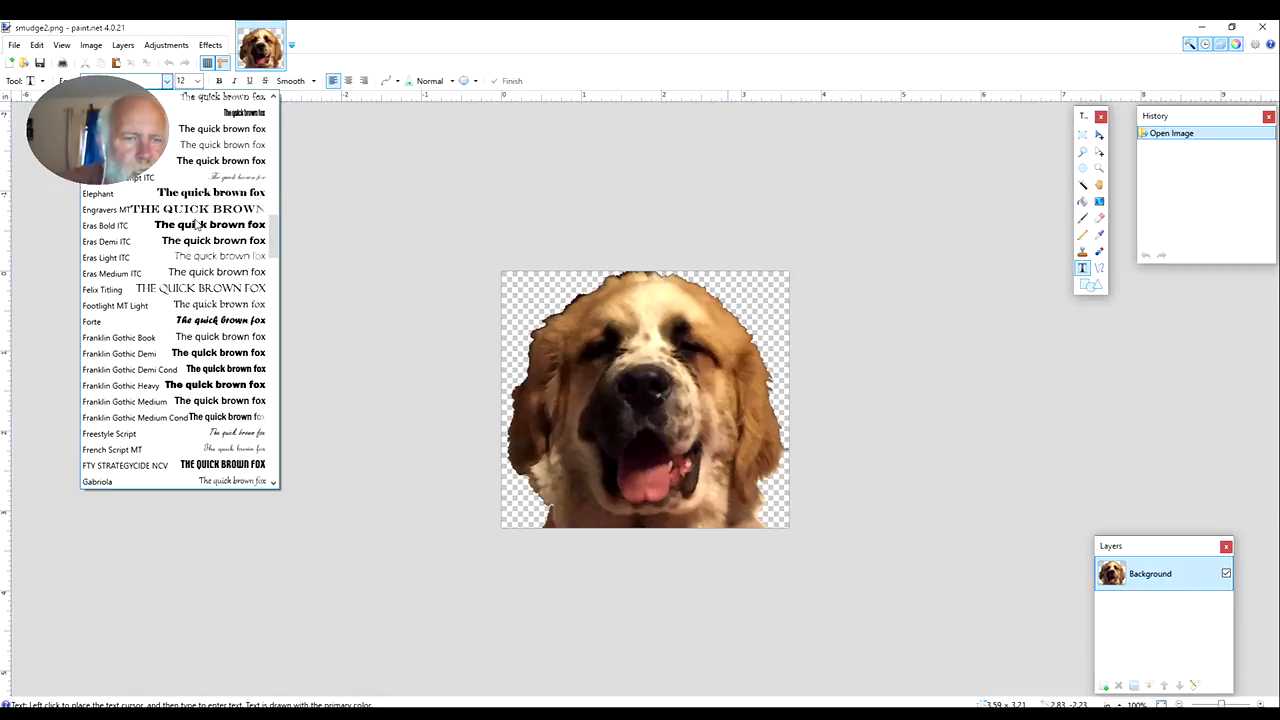
click(163, 468)
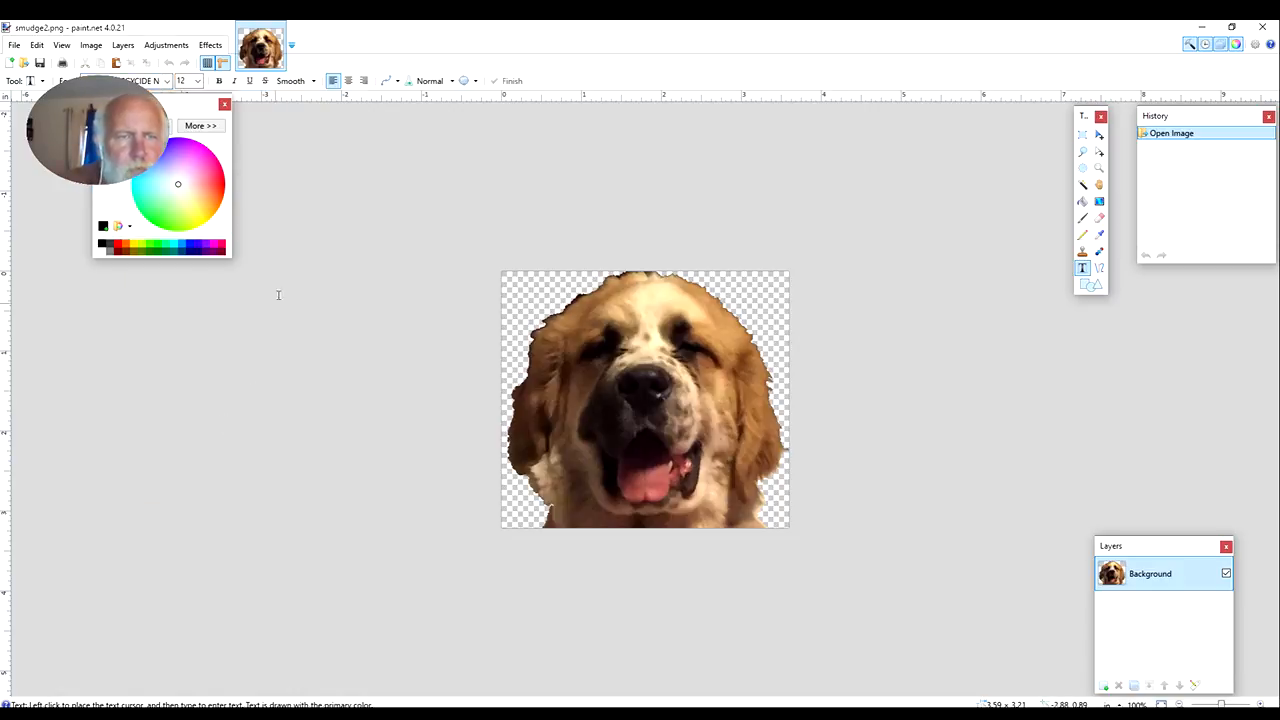
Choose green as the primary color and add the text "TESTING" across the dog's face beside the nose
click(161, 219)
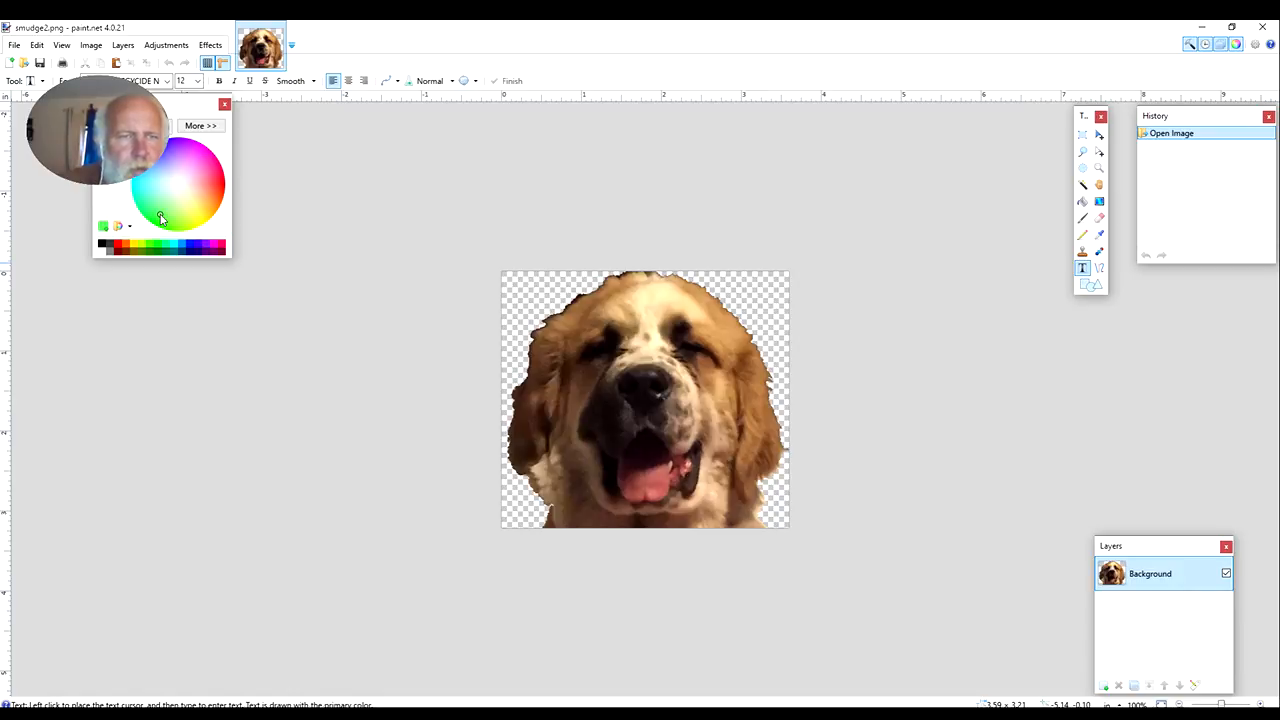
click(571, 407)
mouse_move(408, 716)
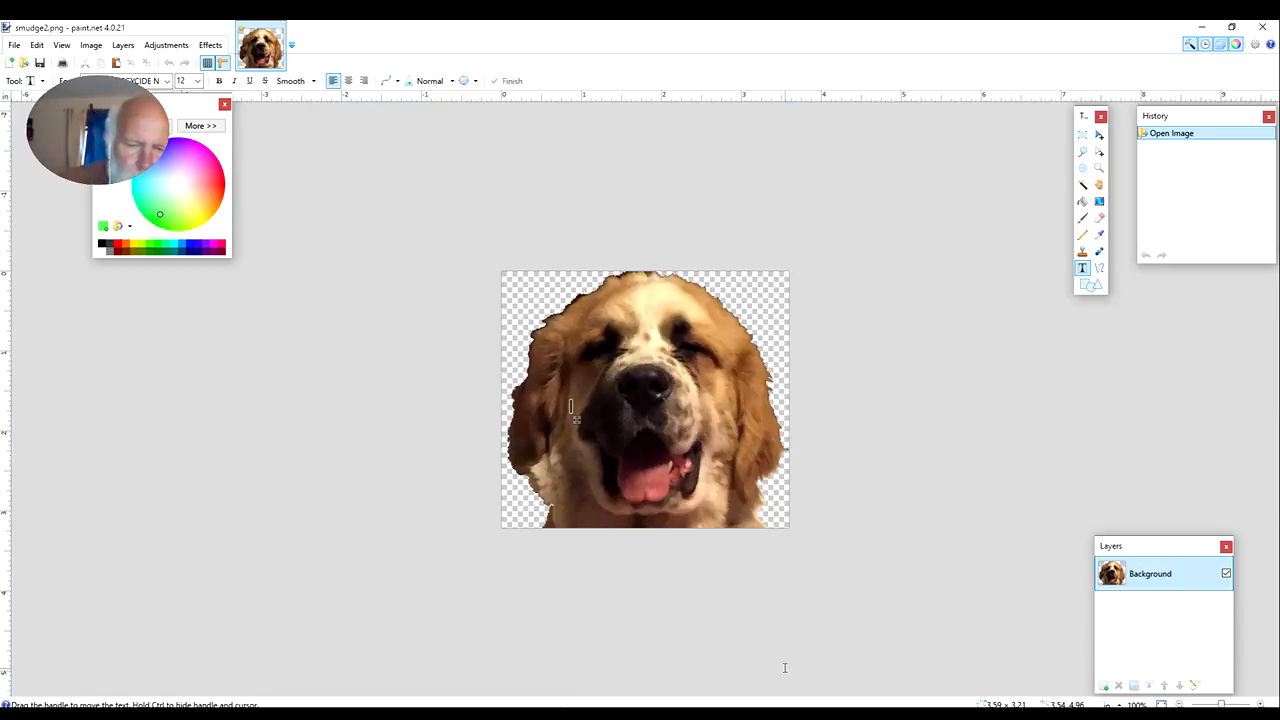
text(T)
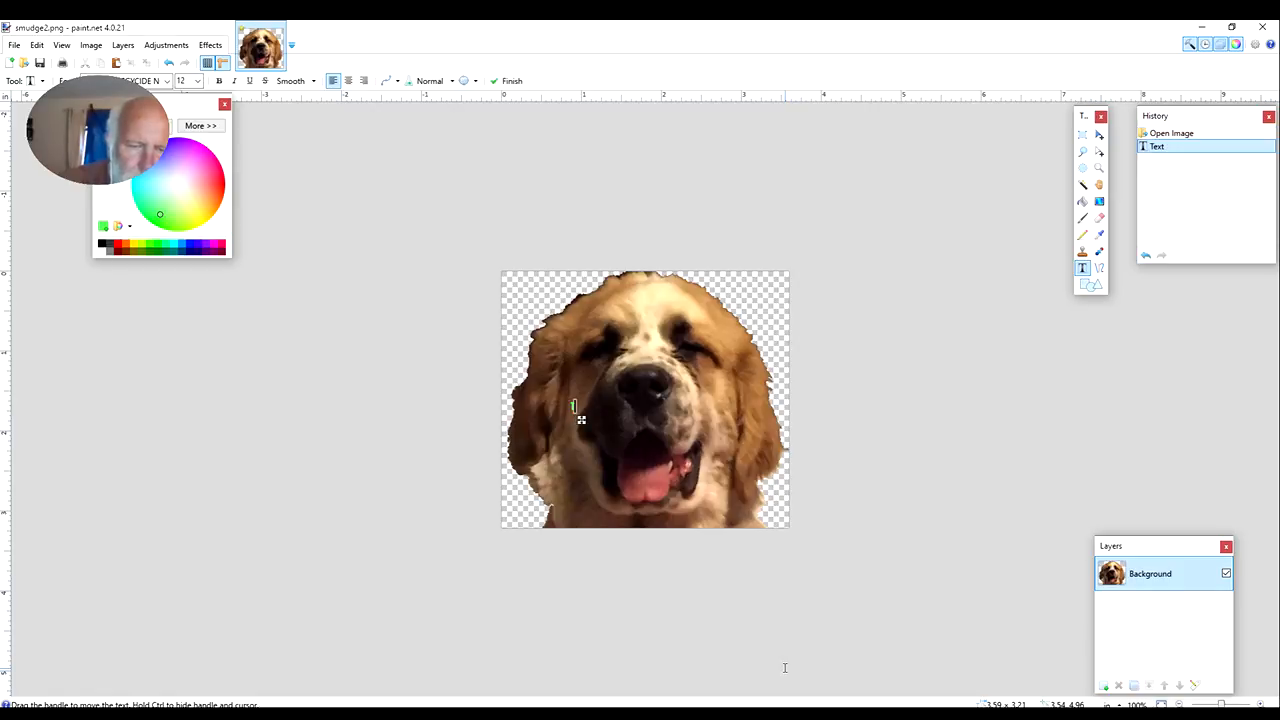
text(ESTING)
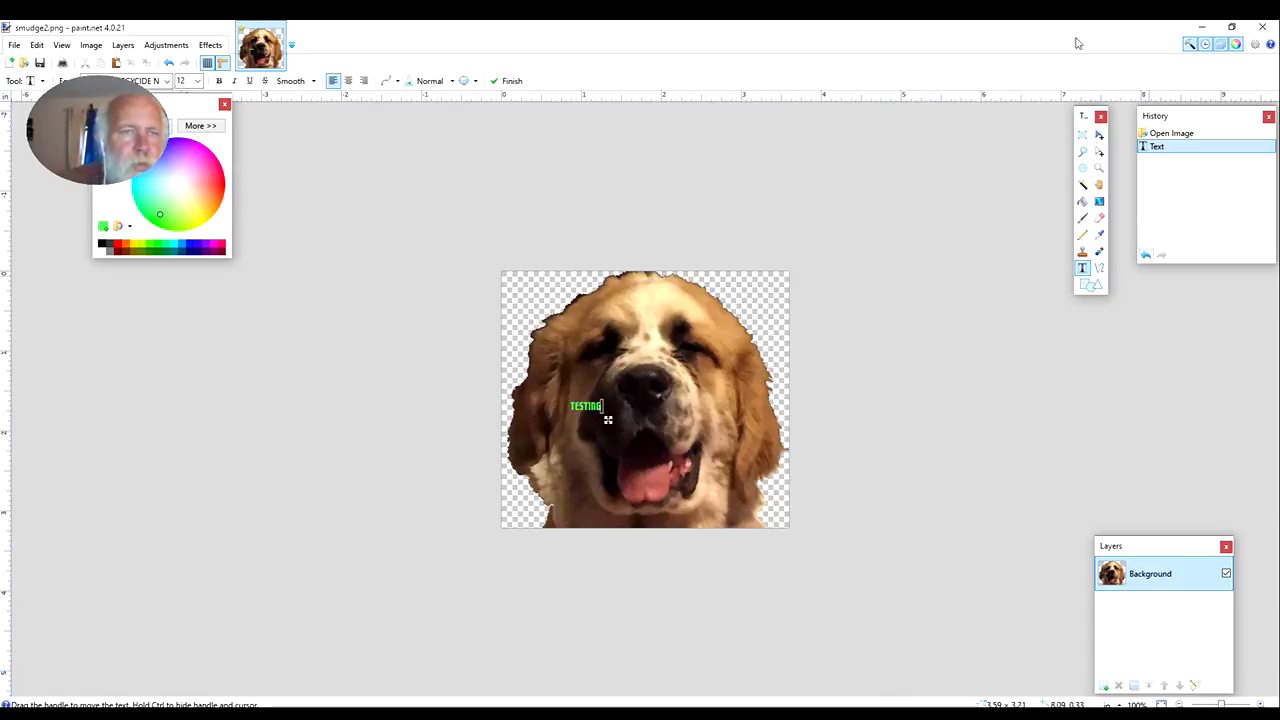
Try size 108 for the TESTING text, reduce it to 48, and move the text up onto the dog's forehead
click(198, 82)
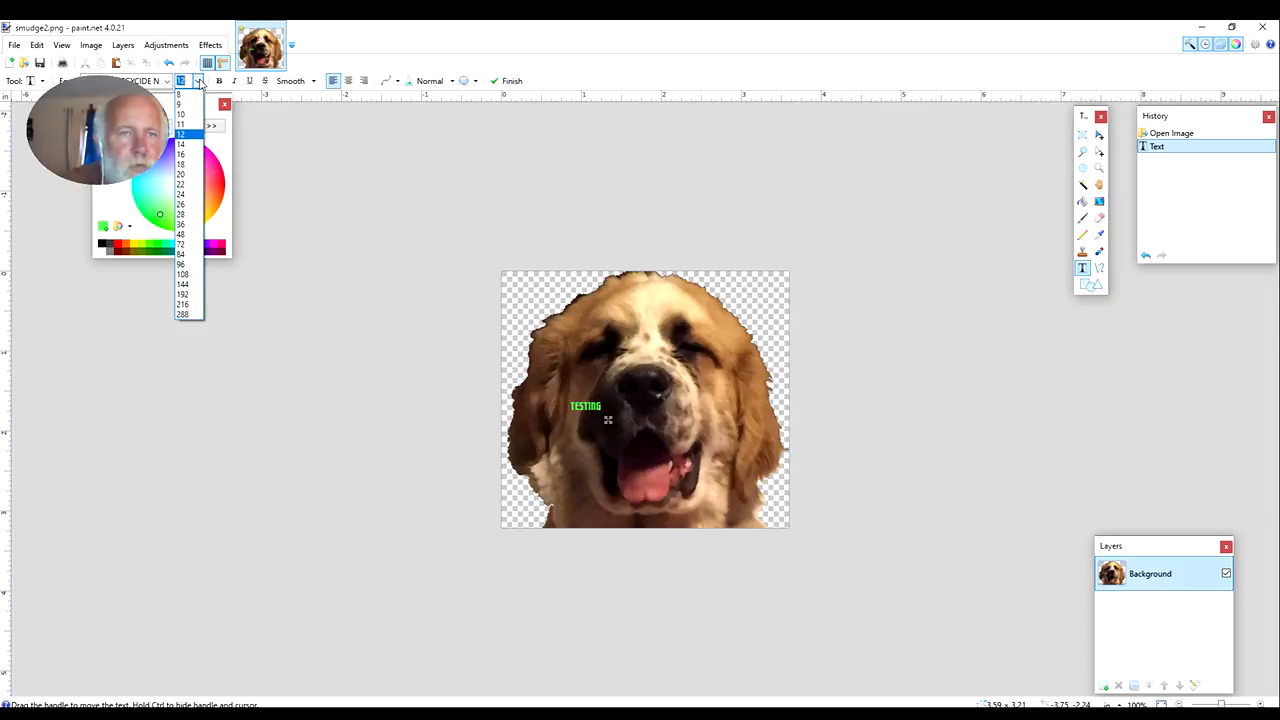
click(184, 274)
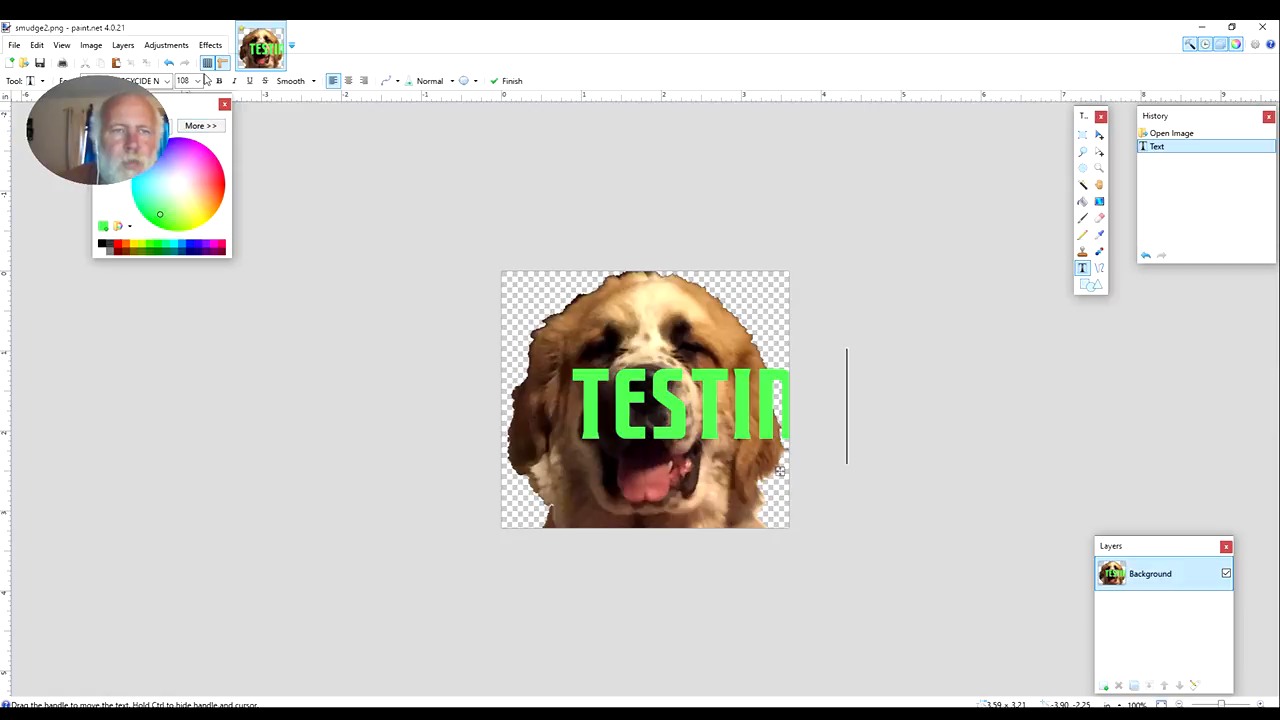
click(199, 81)
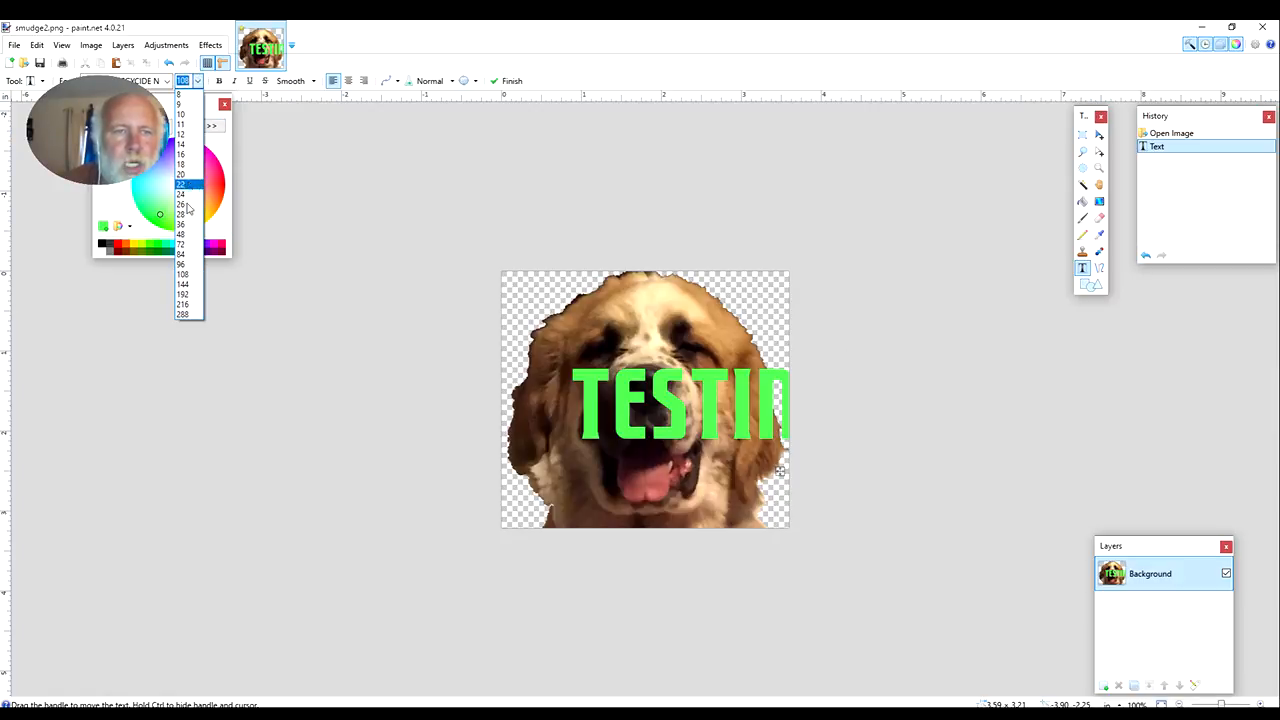
click(187, 236)
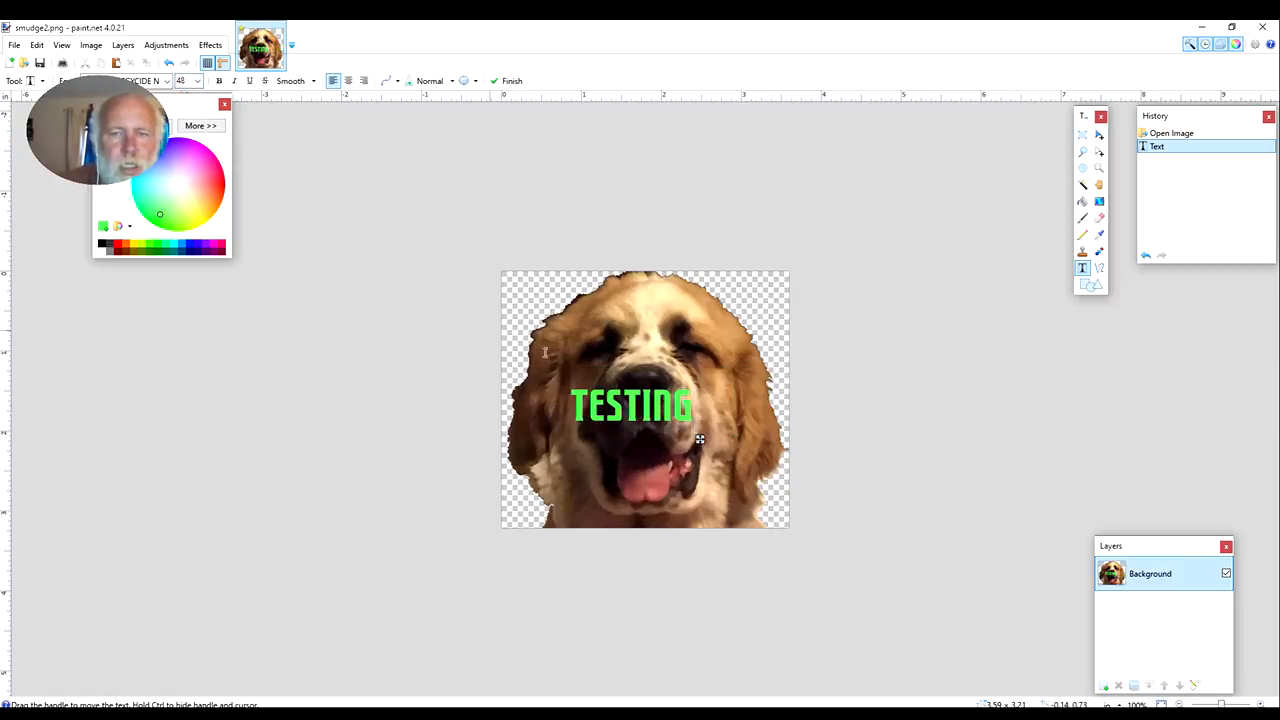
drag(700, 440, 718, 352)
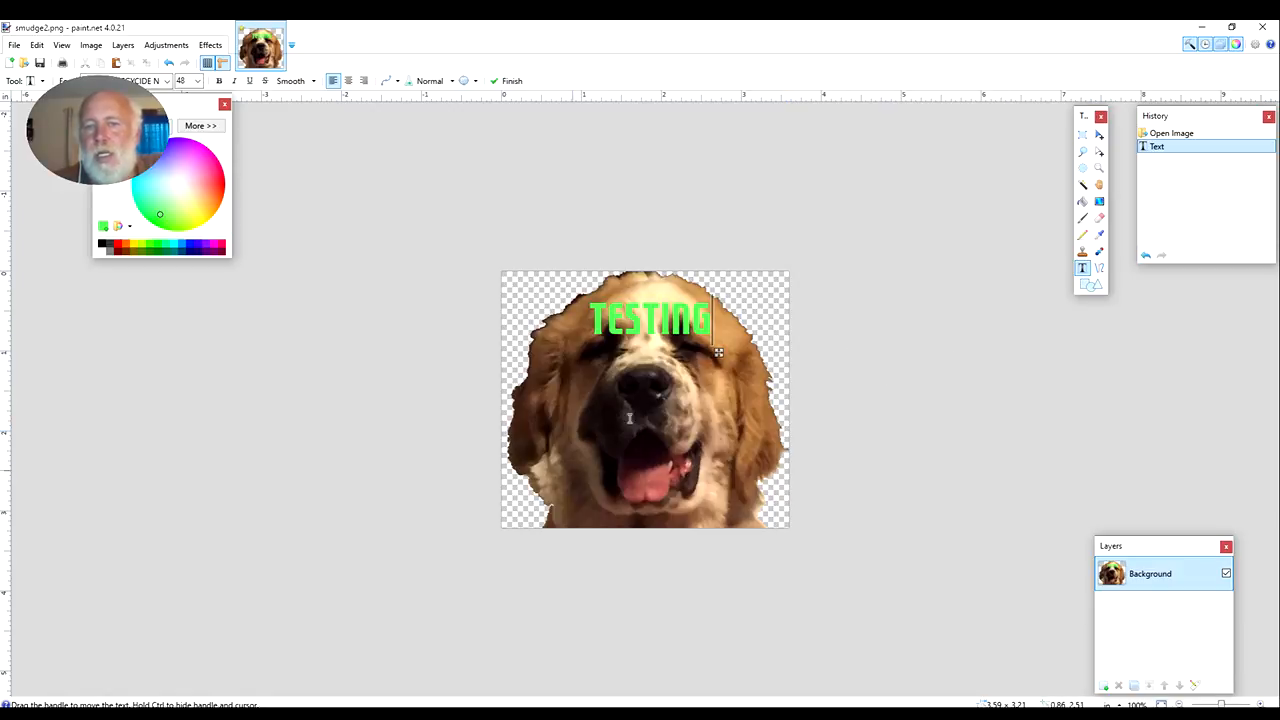
Close paint.net without saving the changes to smudge2.png, and launch Paint from a computer search for "p"
click(1264, 30)
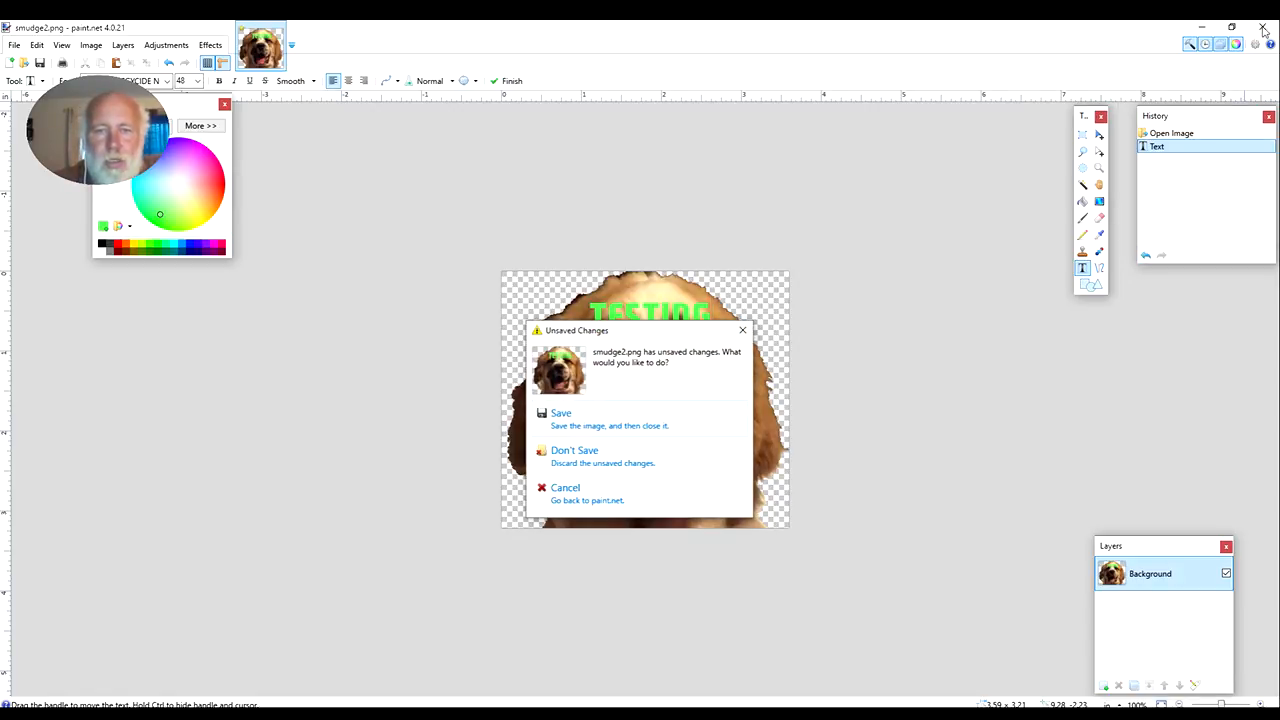
click(608, 463)
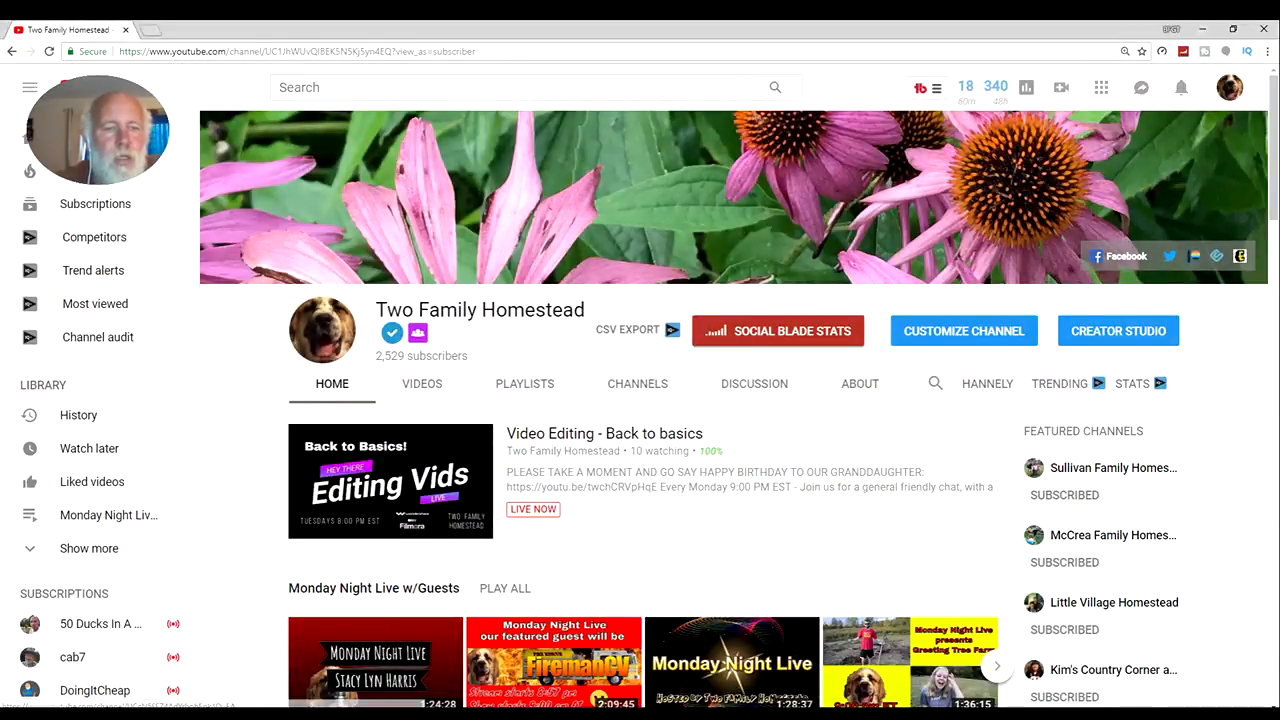
click(130, 715)
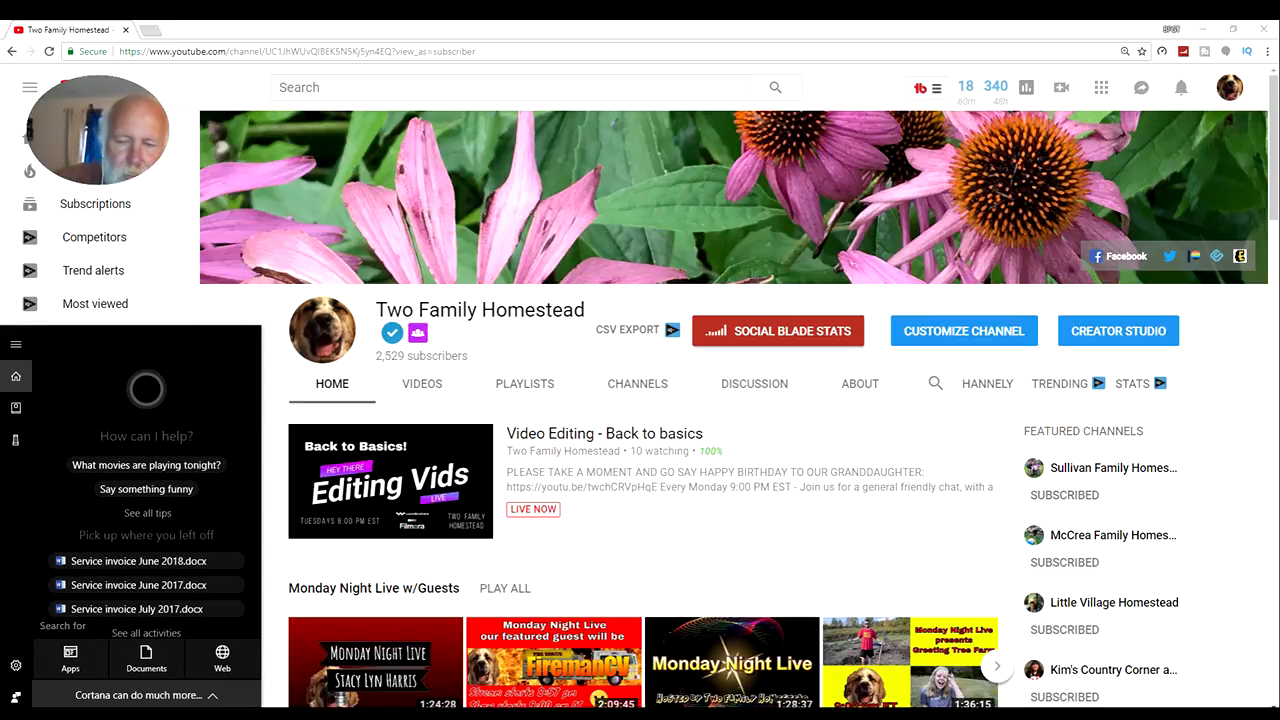
text(p)
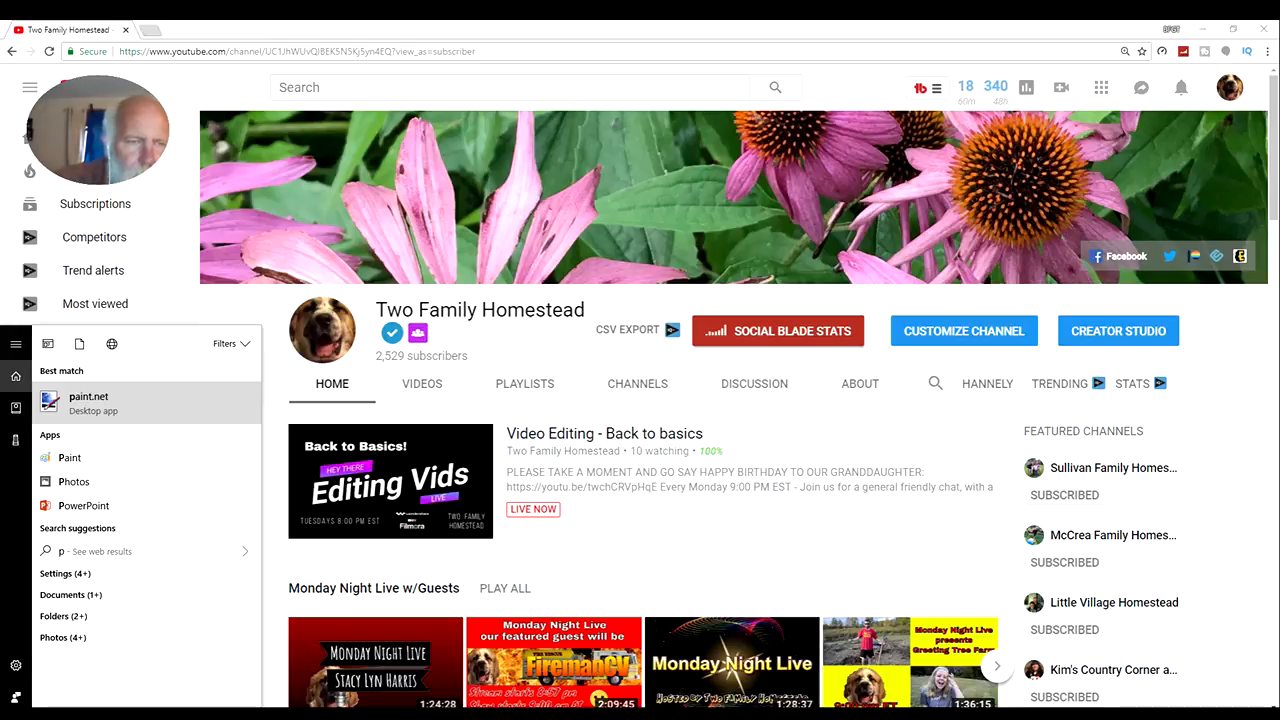
click(180, 463)
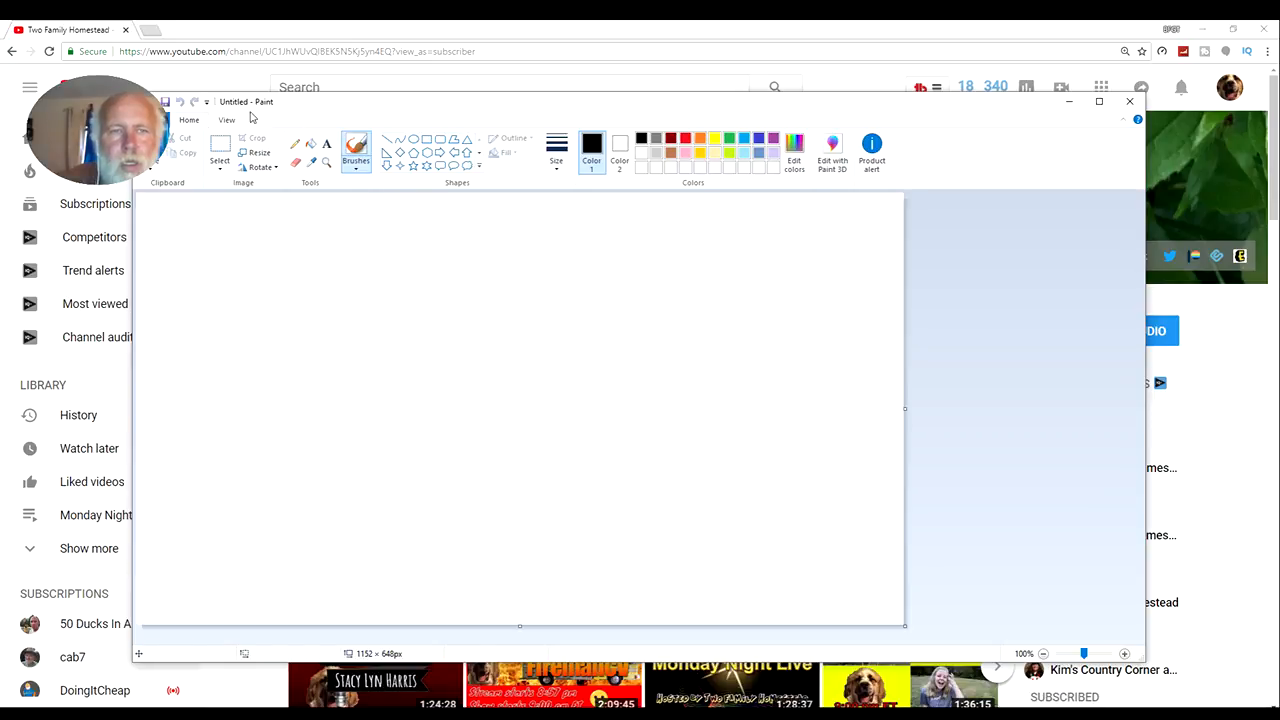
Open the image mapleleaf1.png from the Pictures folder in Paint
click(155, 120)
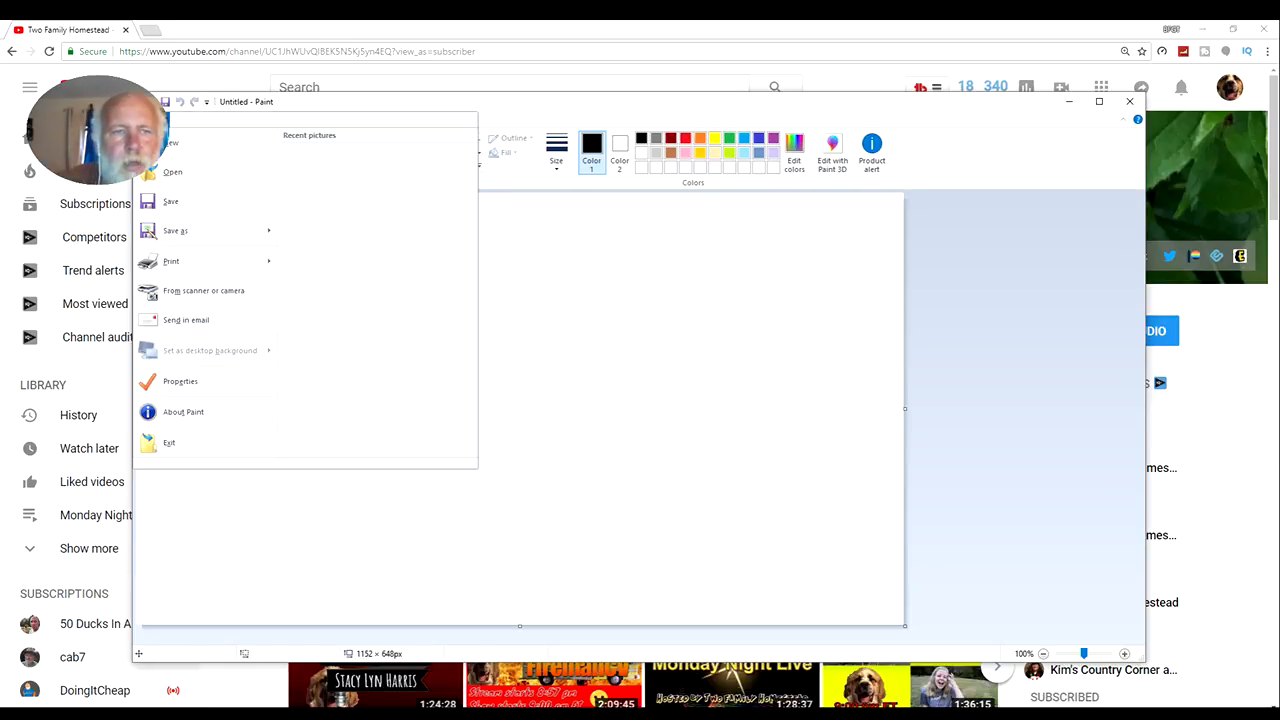
click(166, 173)
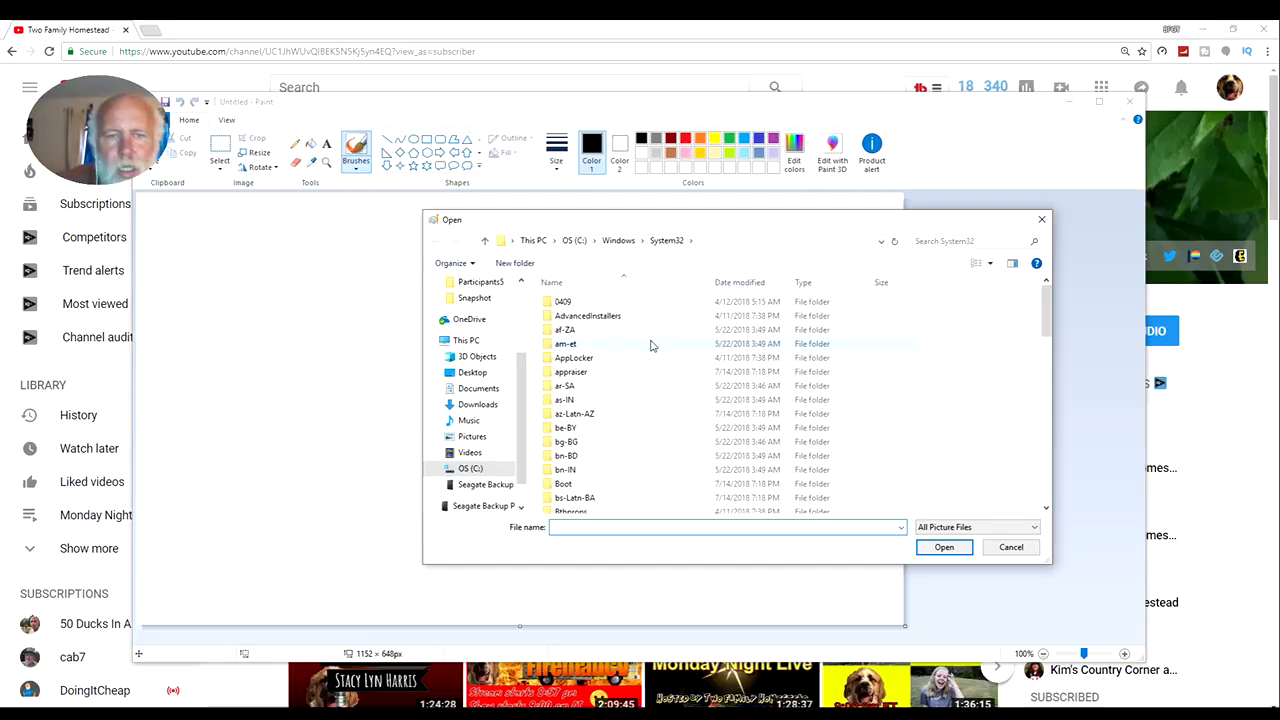
click(475, 436)
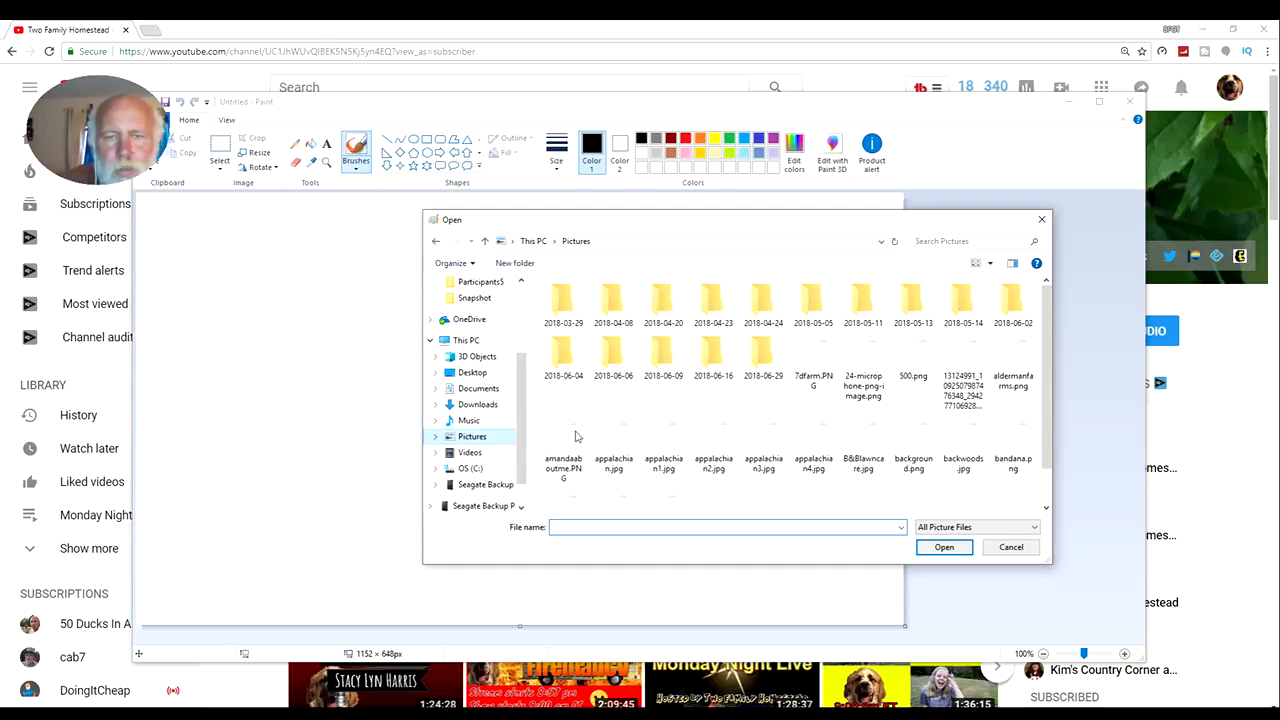
scroll(866, 425, down, 3)
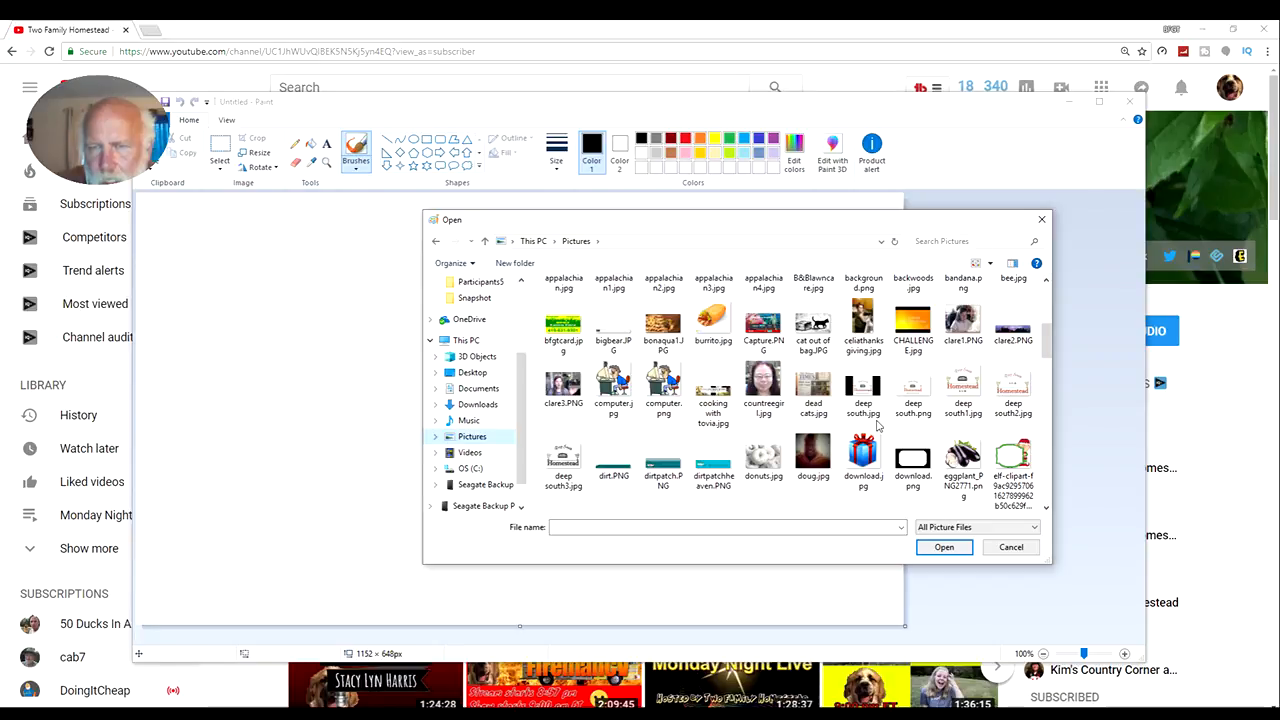
scroll(876, 425, down, 1)
scroll(876, 425, down, 2)
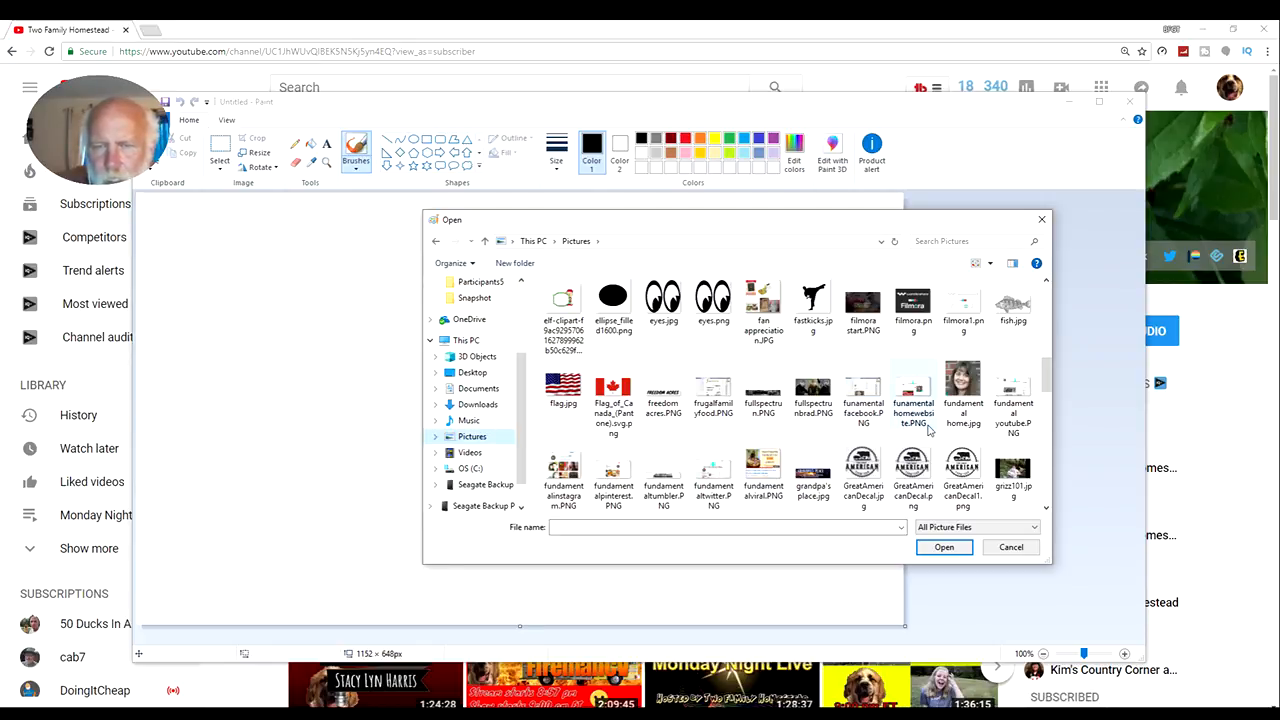
scroll(926, 425, down, 2)
scroll(926, 425, down, 1)
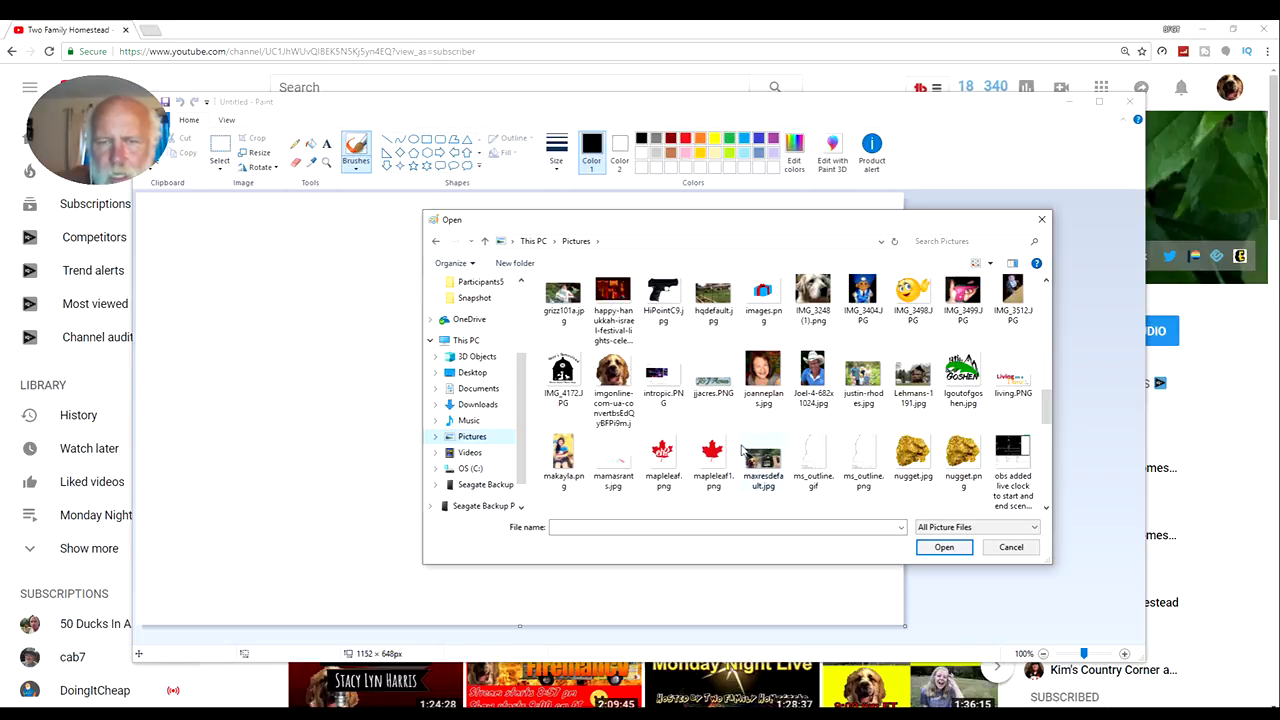
click(712, 460)
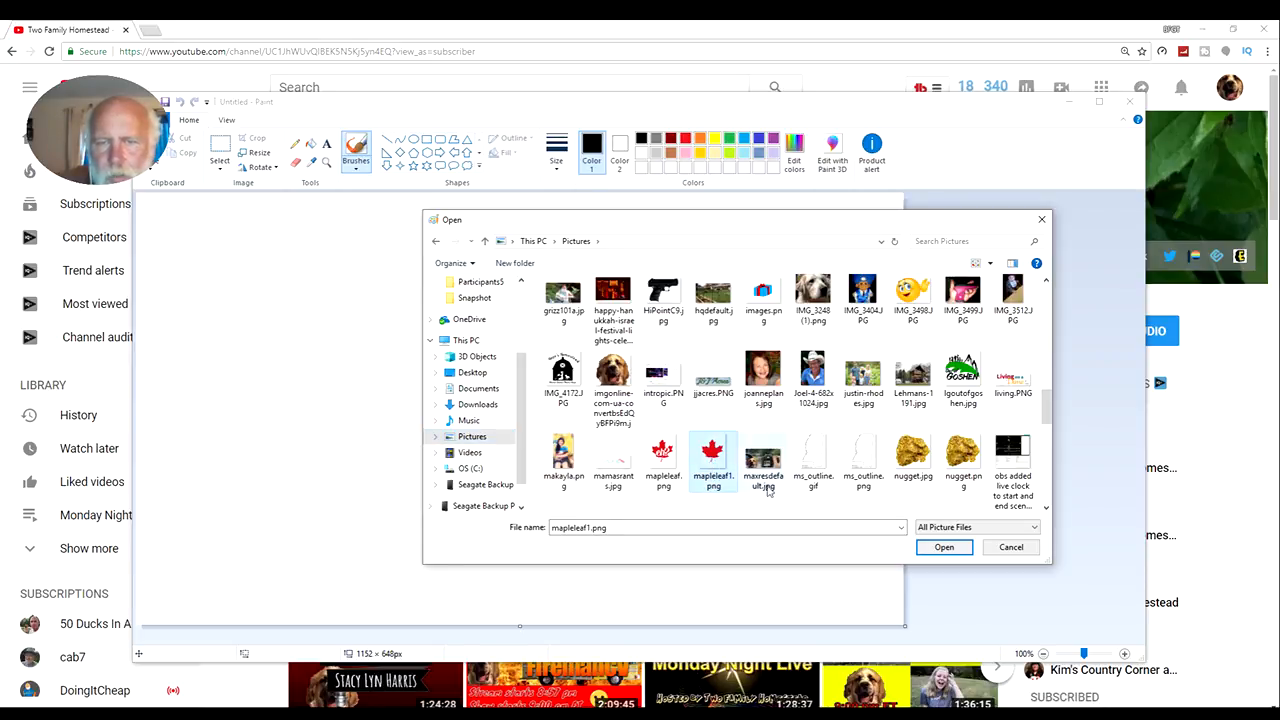
click(944, 547)
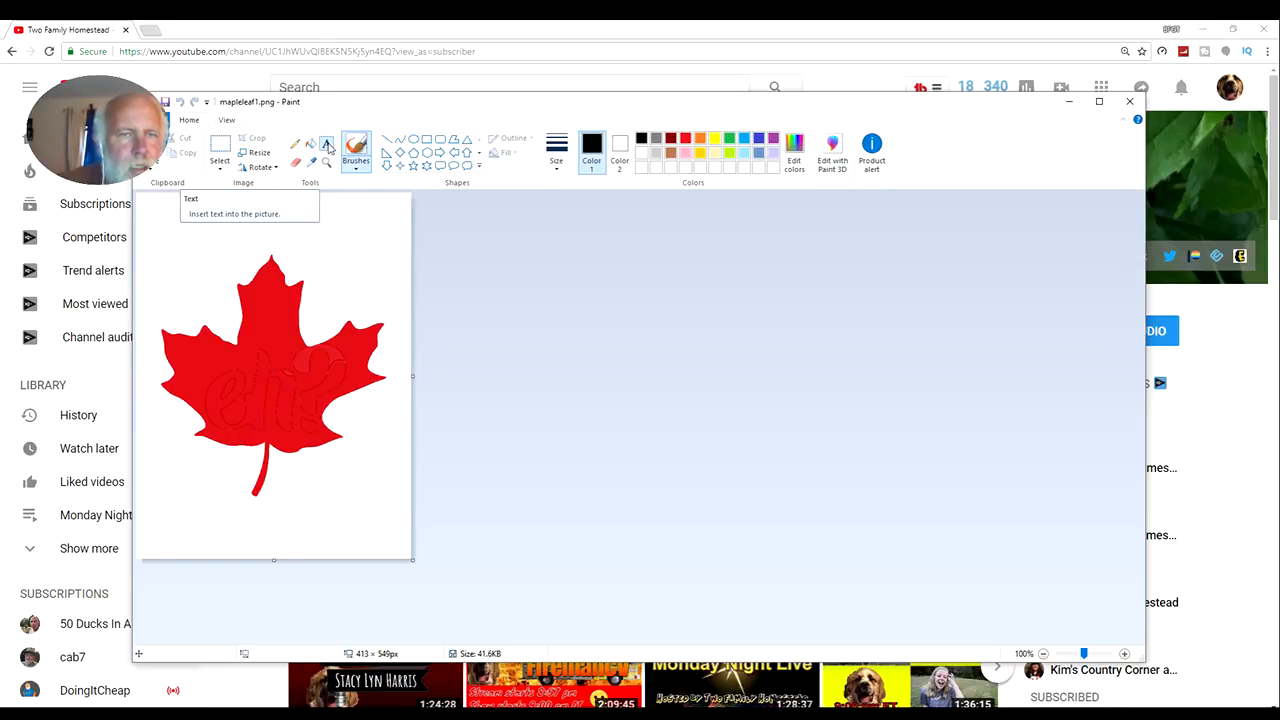
Place a text box on the left half of the maple leaf and set its font to Bangers
click(327, 146)
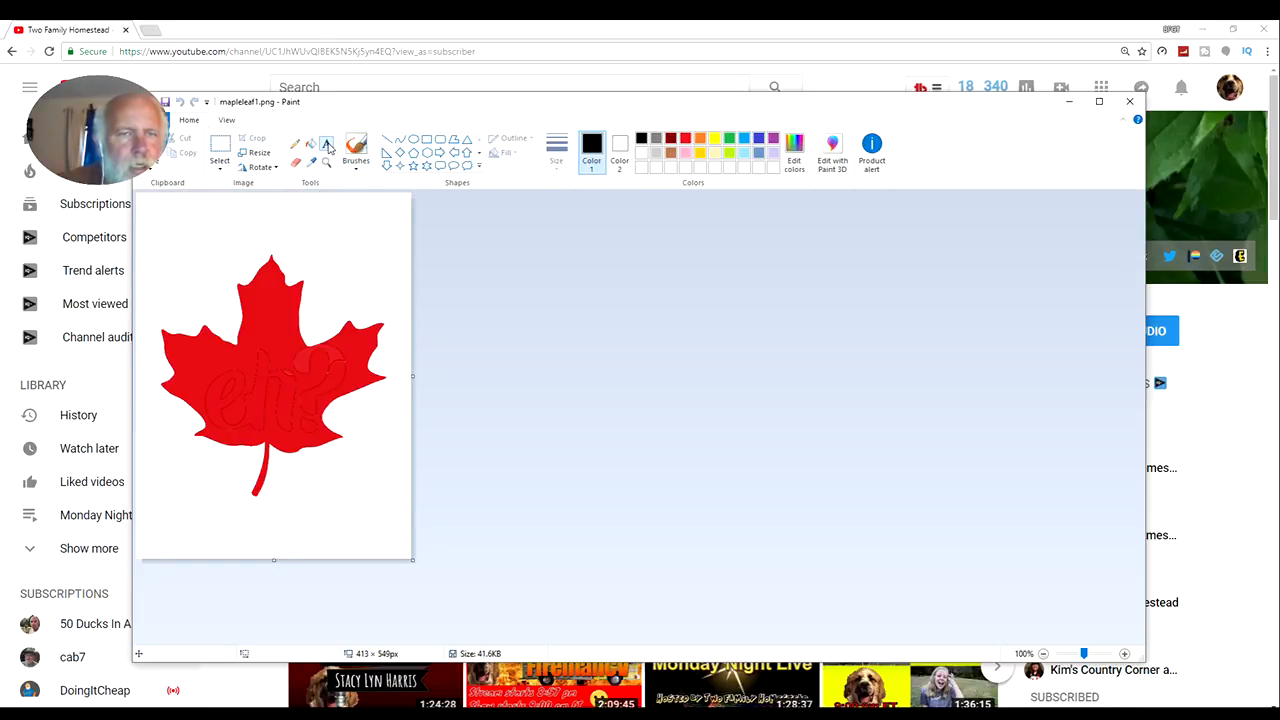
click(205, 364)
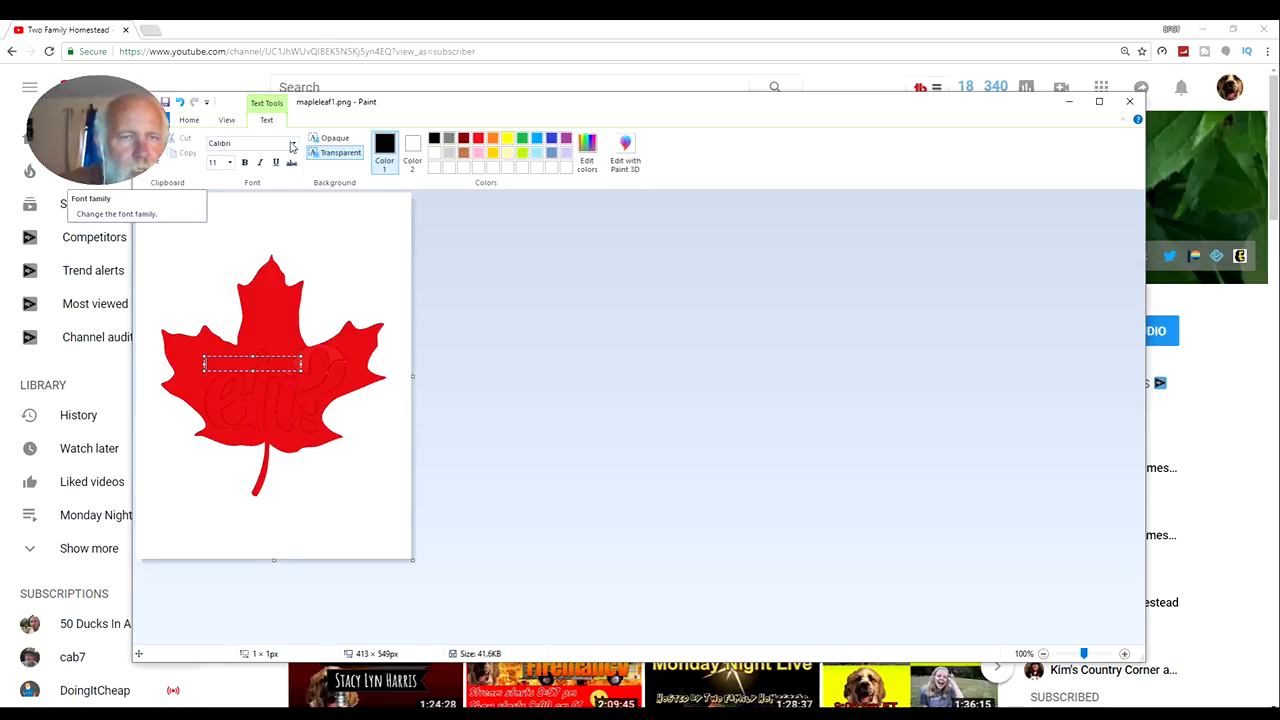
click(291, 147)
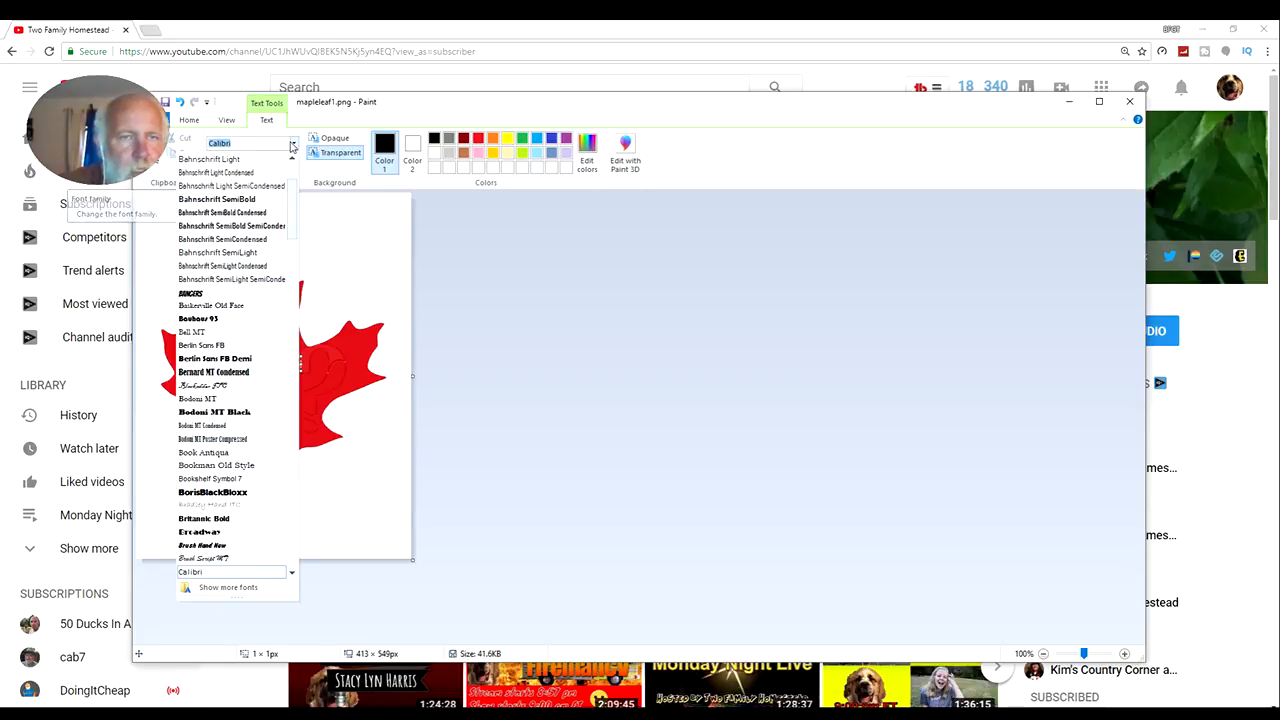
click(251, 305)
click(293, 147)
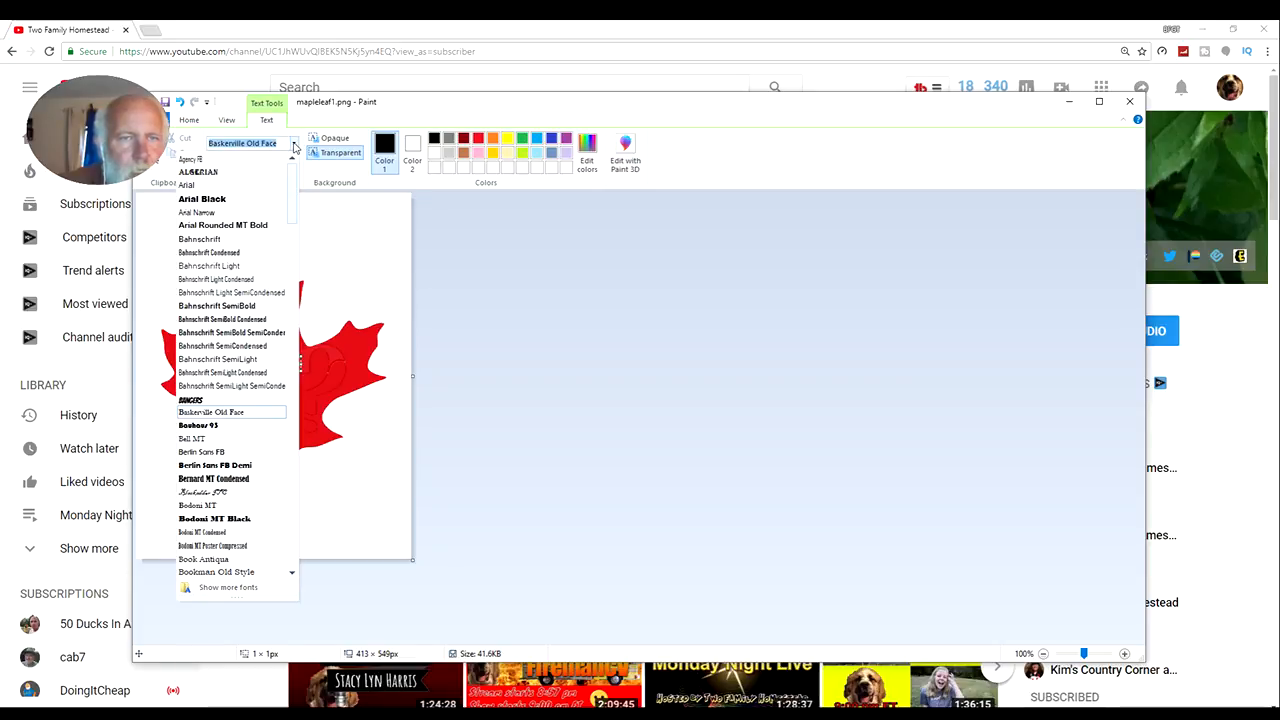
click(243, 399)
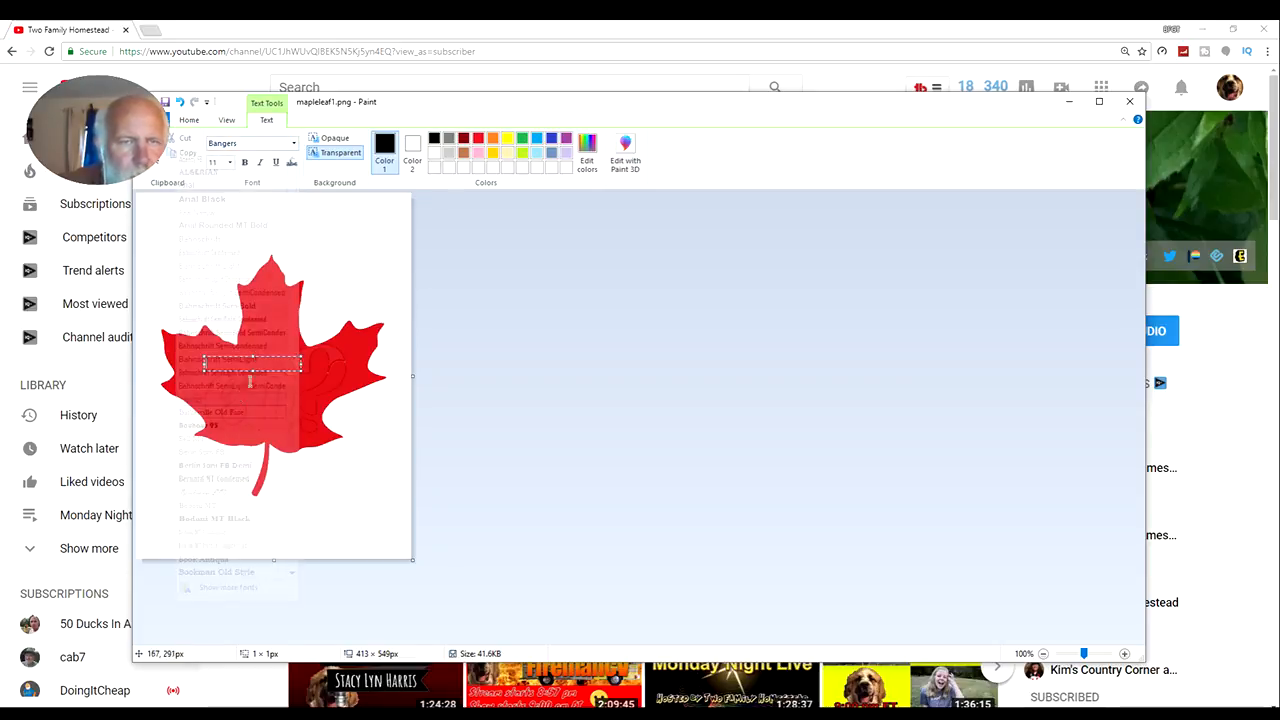
Set the font size to 16 and enter "TEST" in the text box on the maple leaf
click(231, 163)
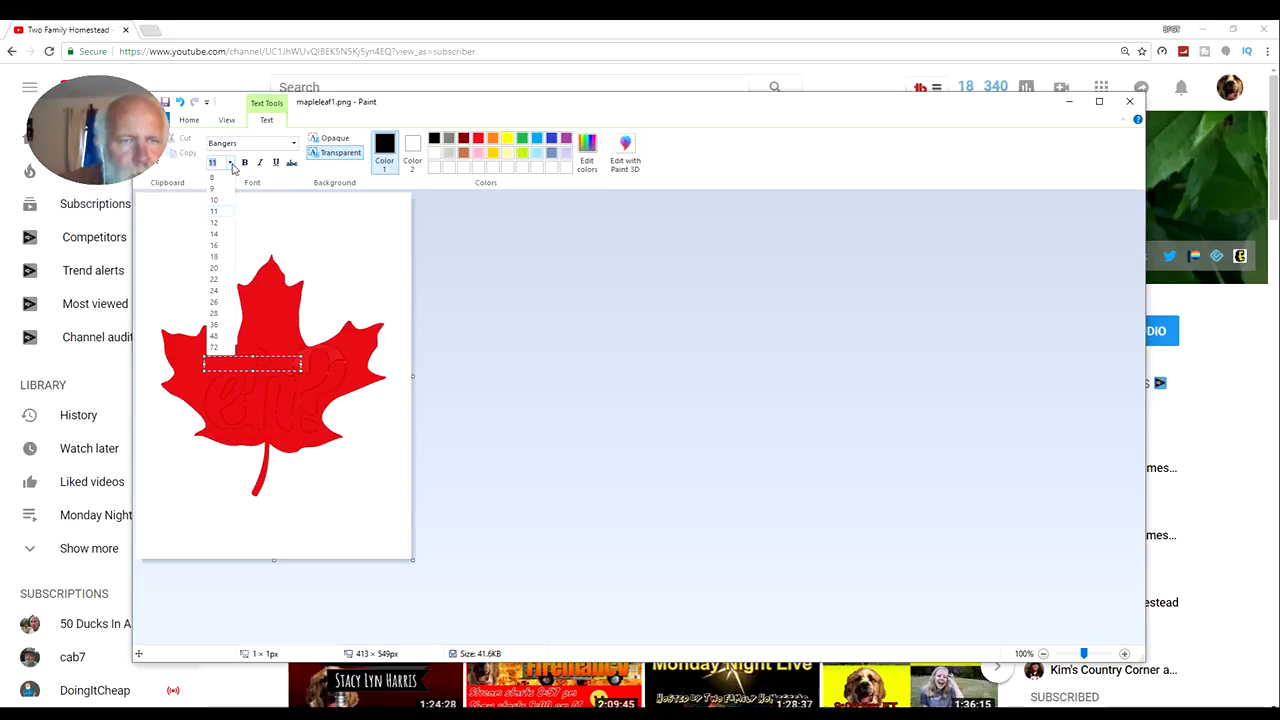
click(220, 245)
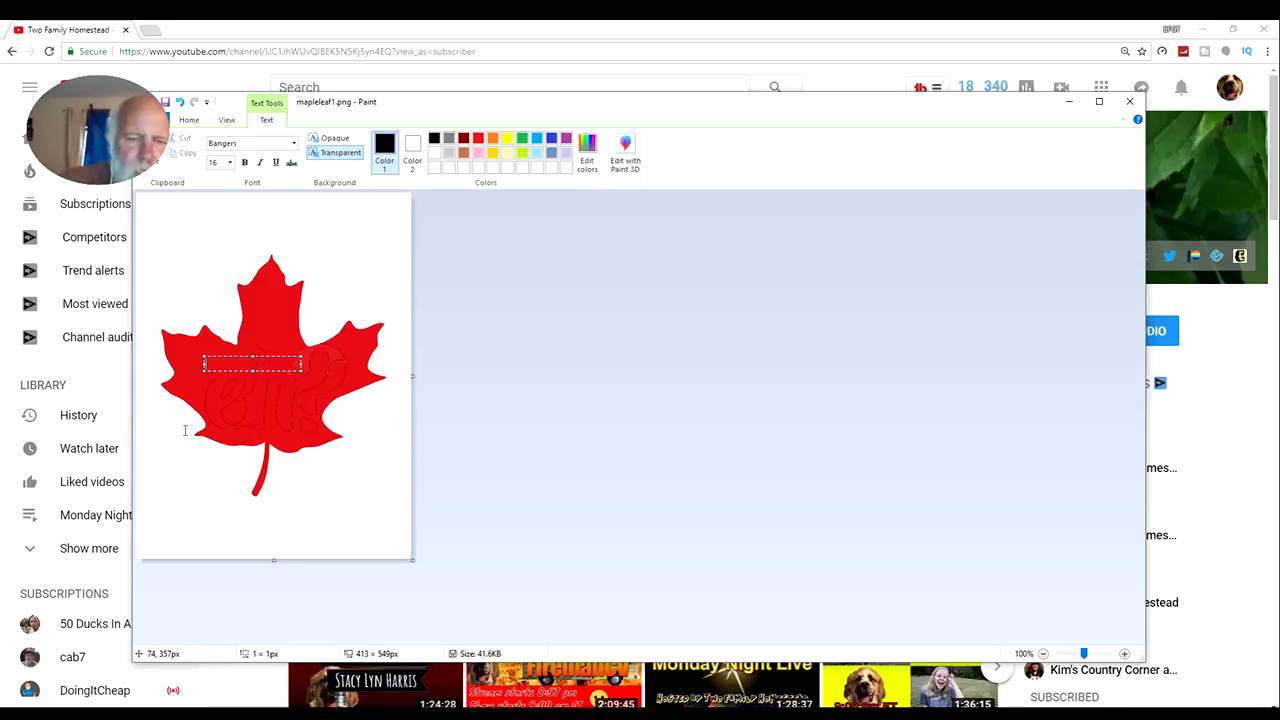
text(YES)
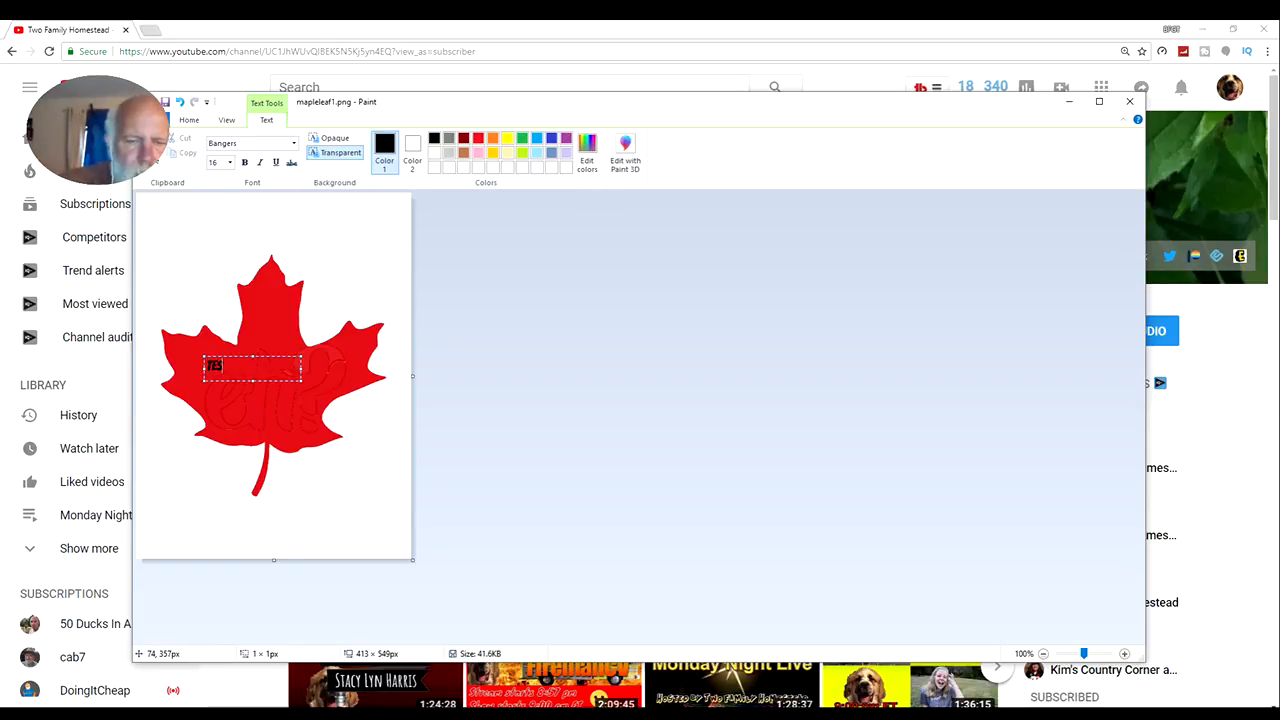
text(T)
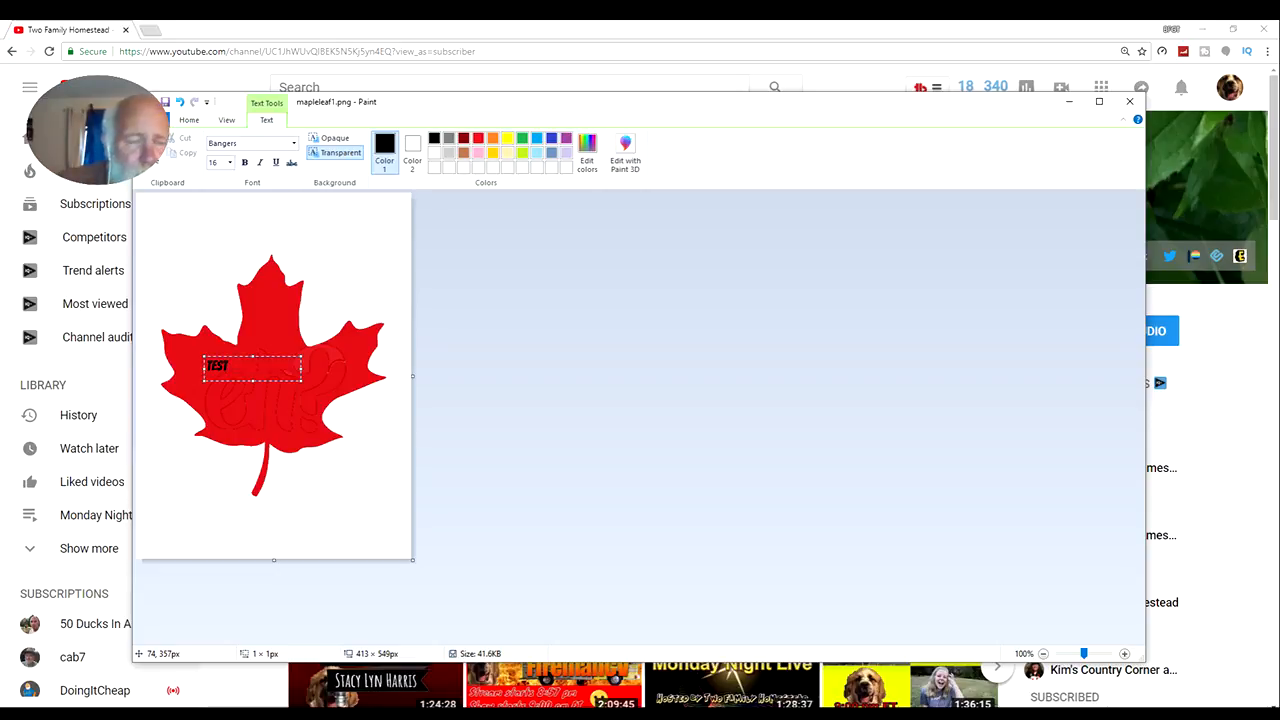
Set the font size of the TEST text to 48 and resize its text box to about 113 × 74 px to fit
click(229, 164)
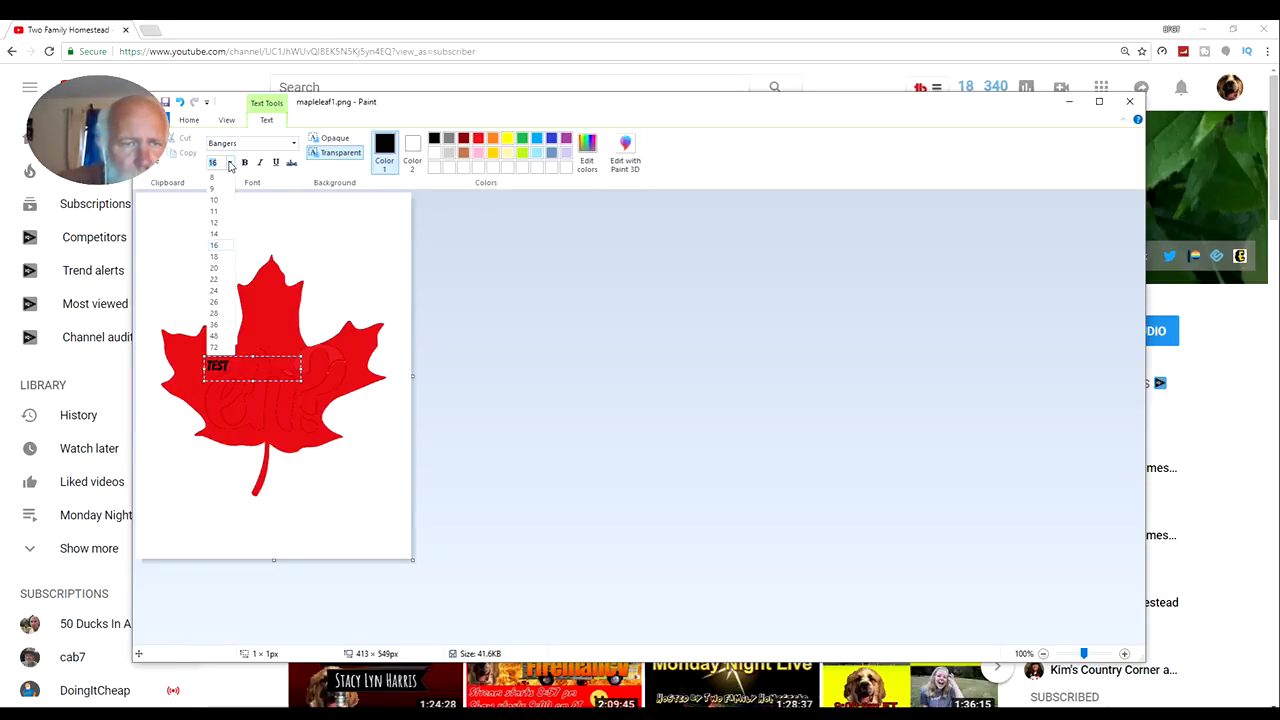
click(214, 291)
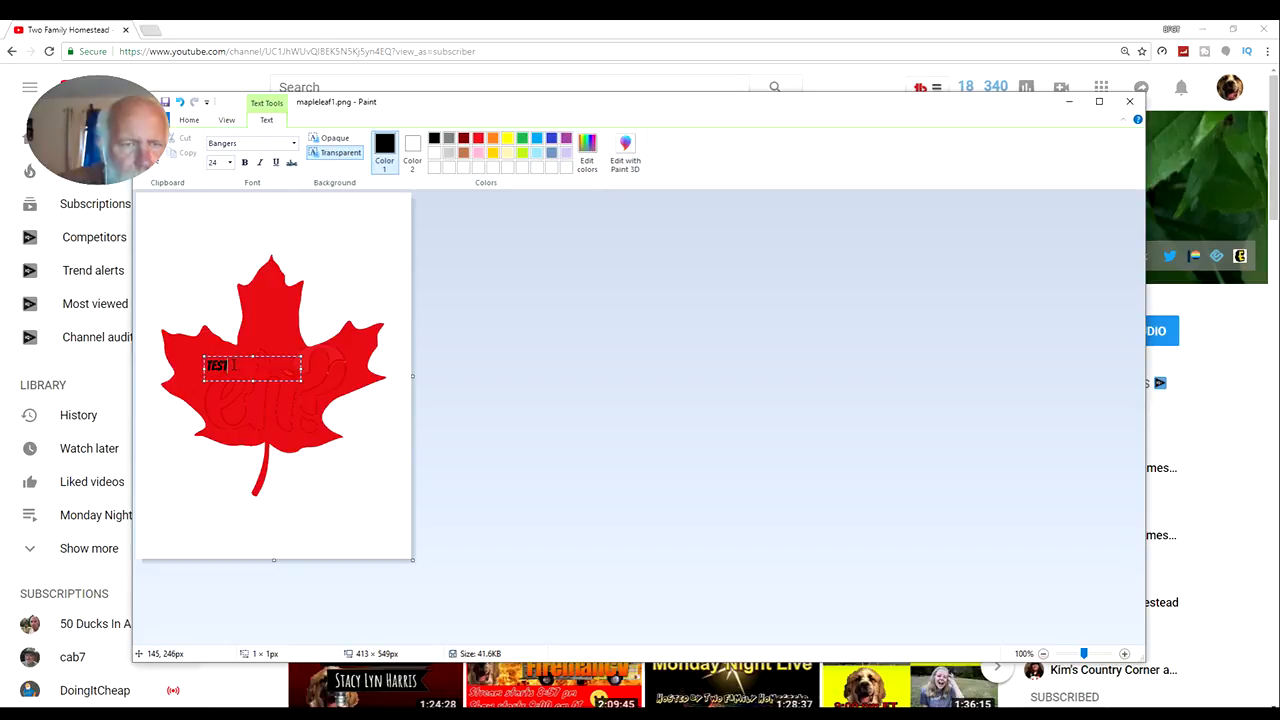
drag(232, 366, 204, 364)
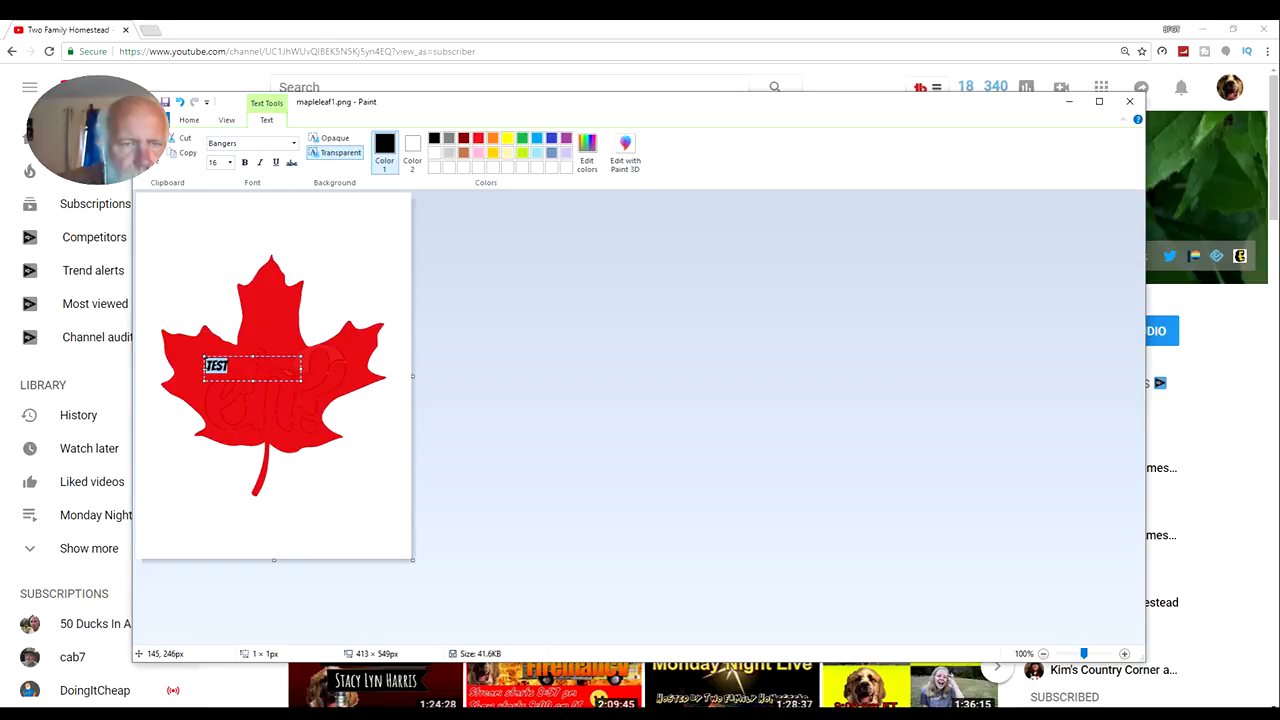
click(231, 163)
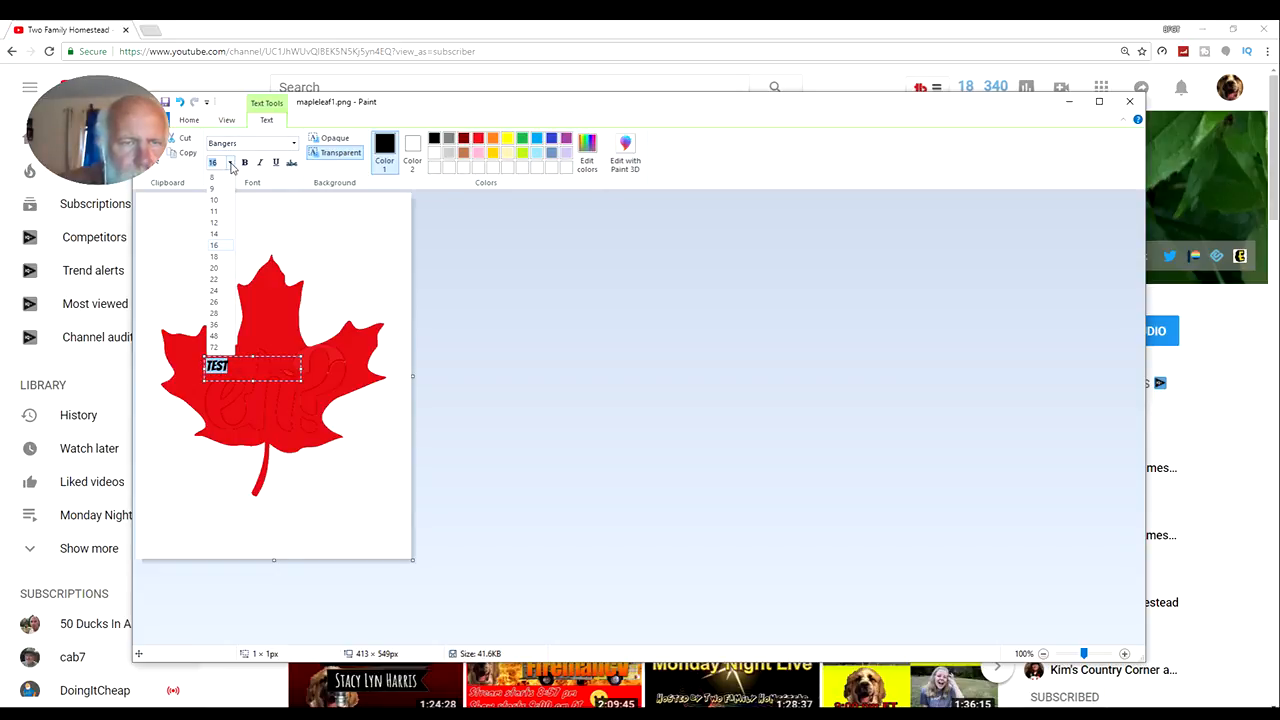
click(217, 337)
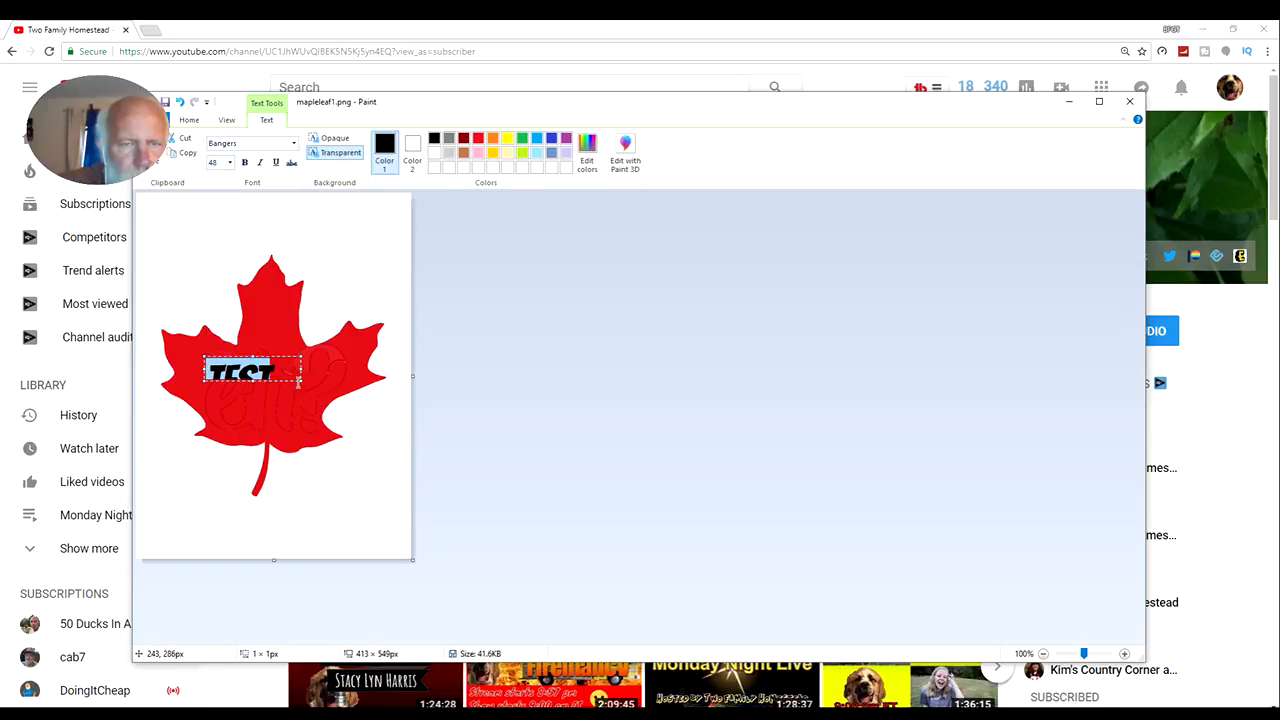
drag(298, 380, 281, 401)
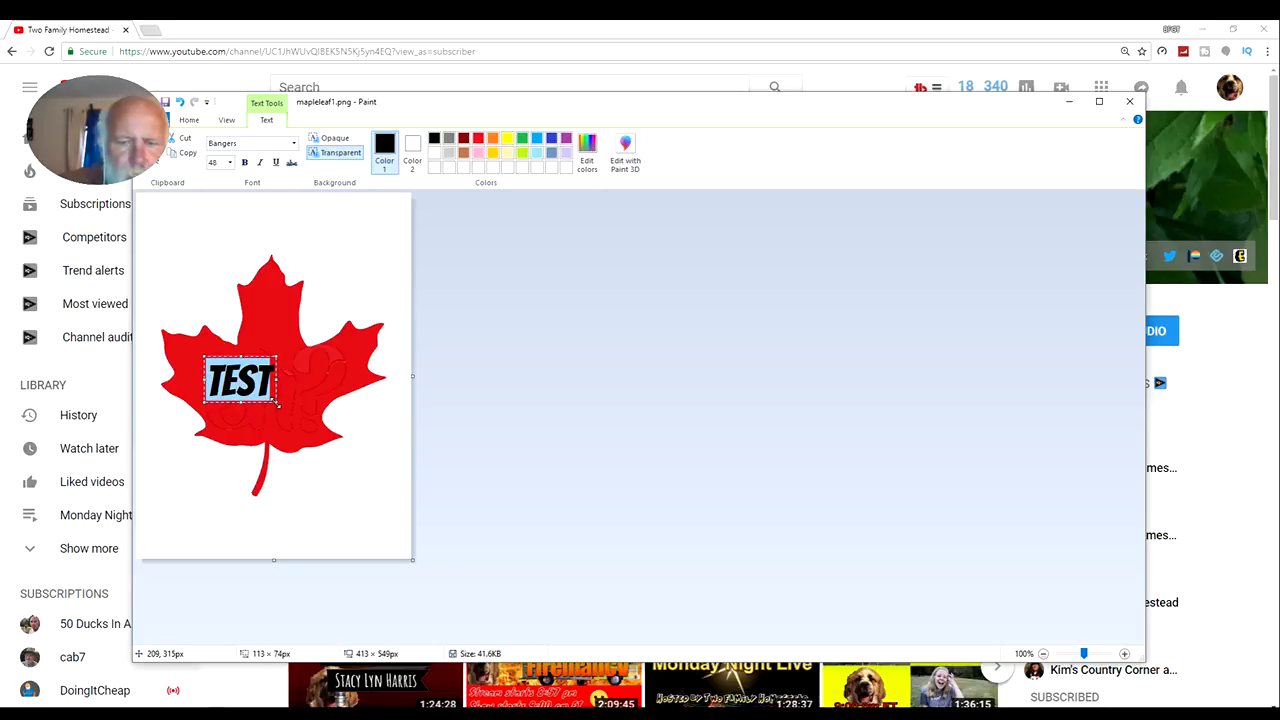
Delete the TEST text, undo the deletion, and adjust its text box to about 120 × 77 px at the centre of the maple leaf
key(Delete)
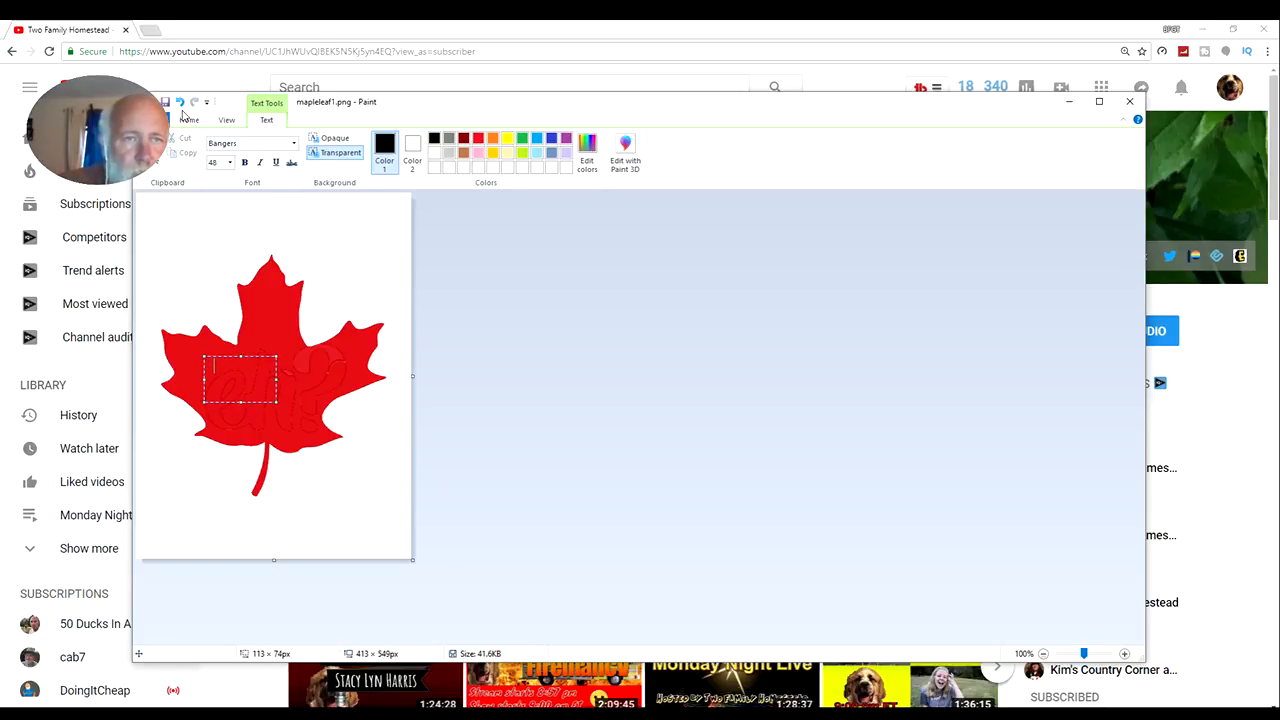
click(179, 102)
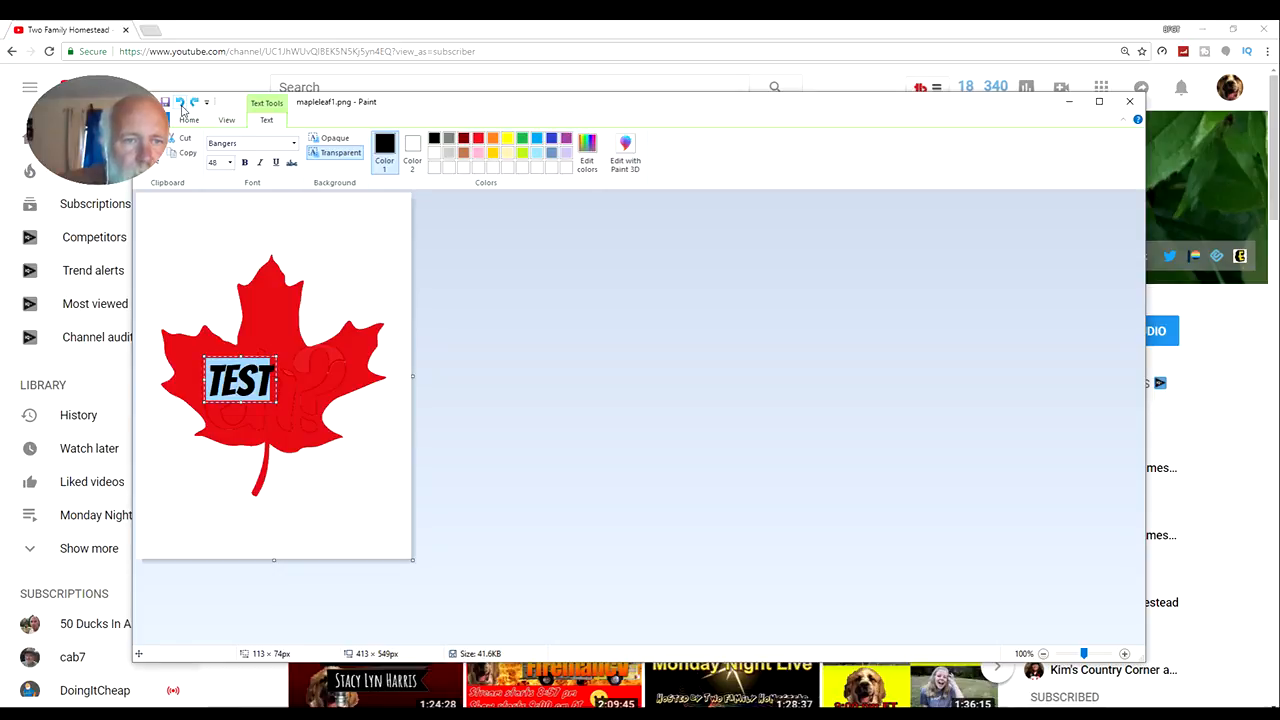
click(275, 379)
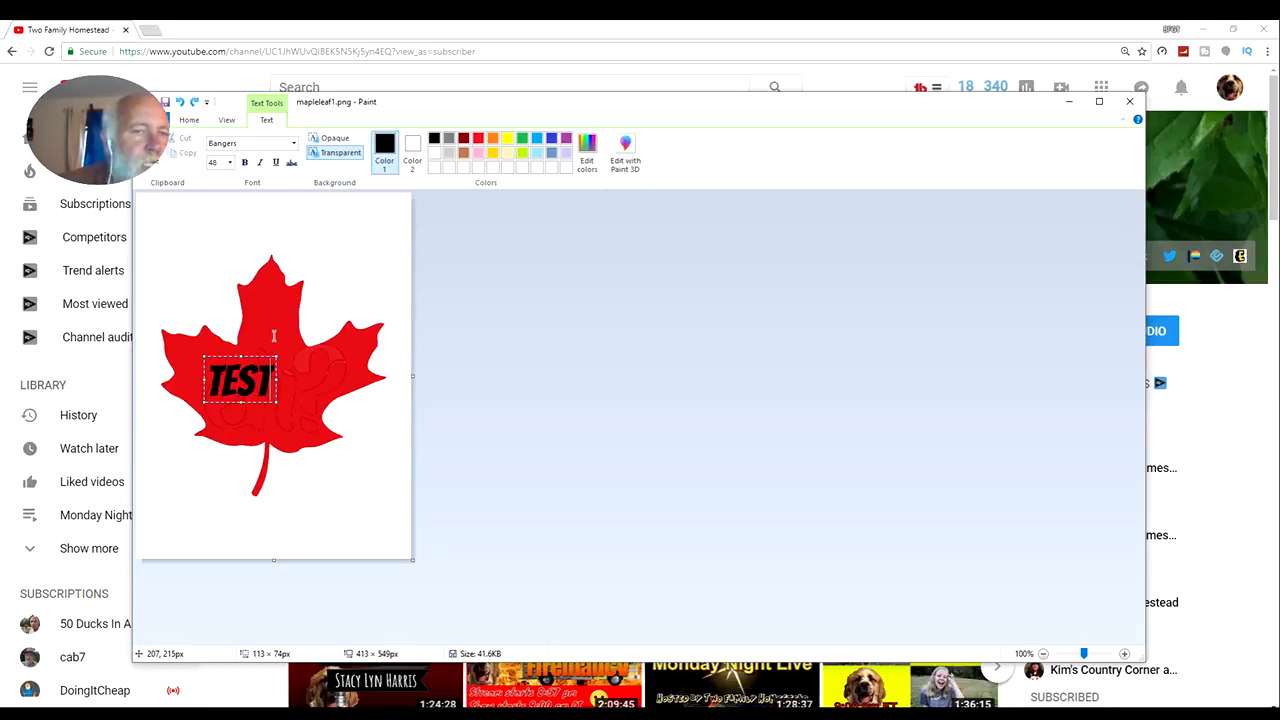
mouse_move(278, 355)
mouse_down()
mouse_move(316, 347)
mouse_move(302, 355)
mouse_up()
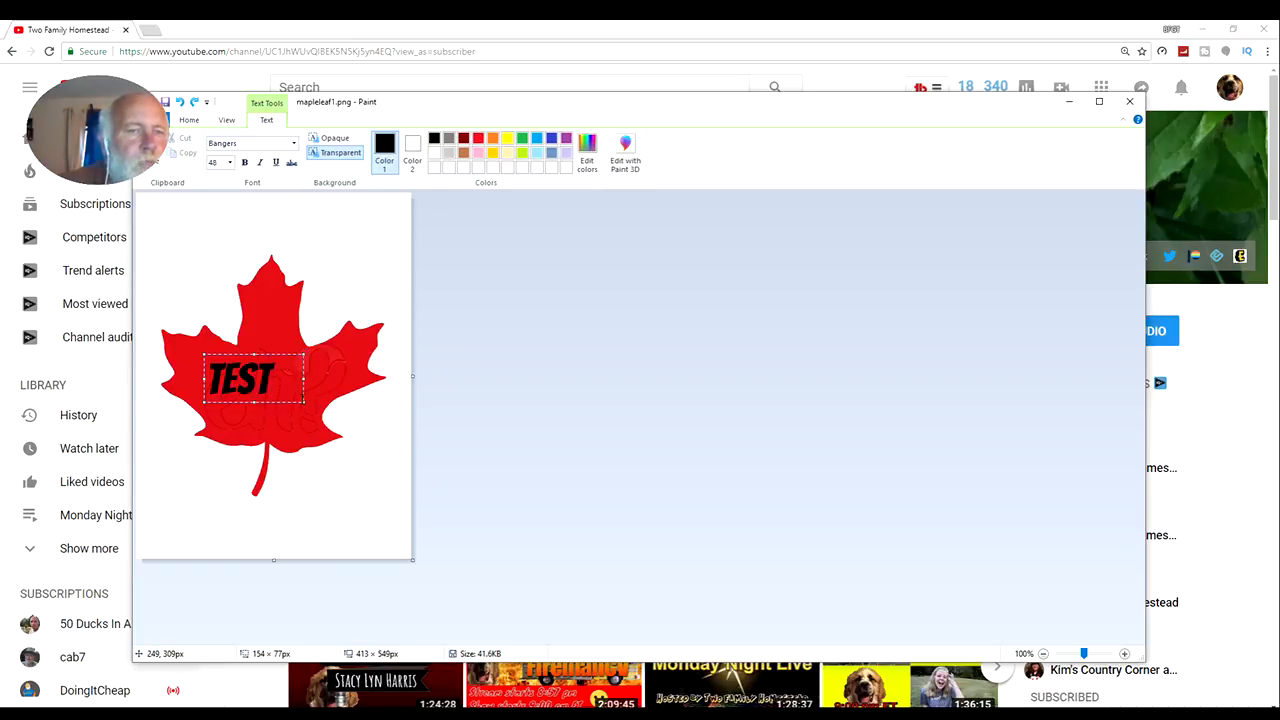
mouse_move(301, 399)
mouse_down()
mouse_move(309, 417)
mouse_move(339, 402)
mouse_move(305, 380)
mouse_up()
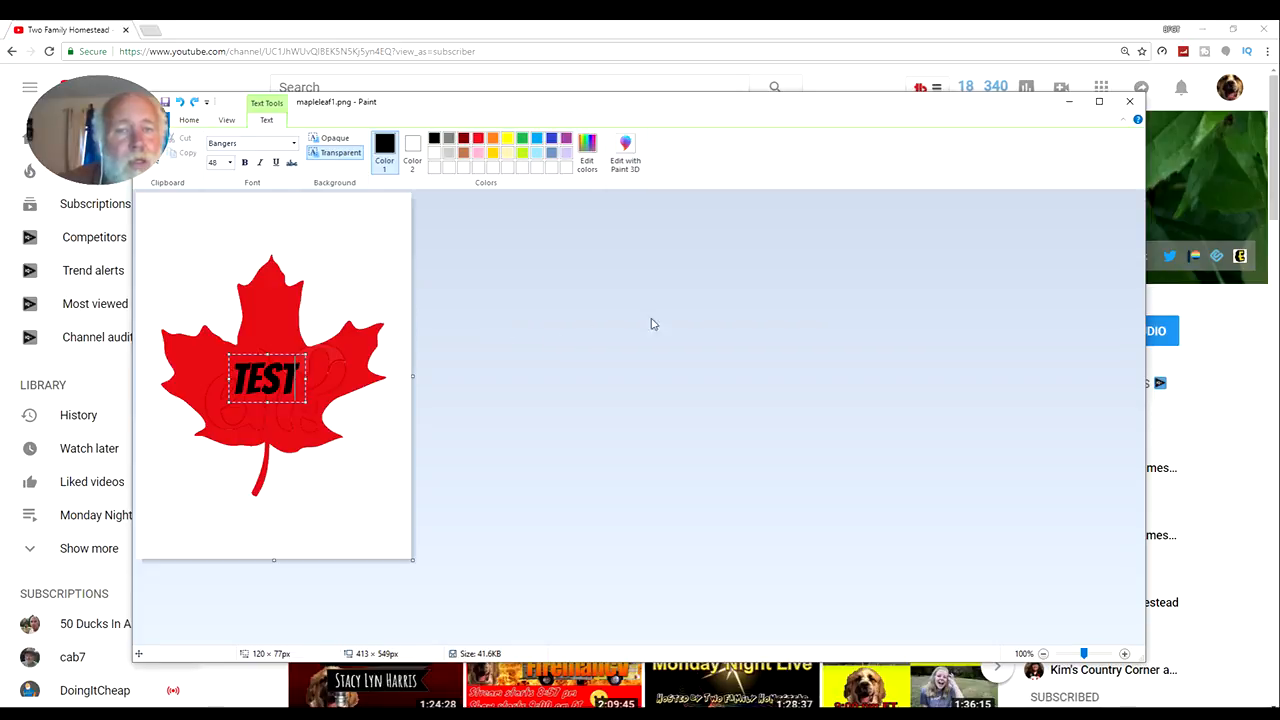
Close Paint without saving the changes to mapleleaf1.png, and minimize the browser to switch to Filmora
click(1130, 104)
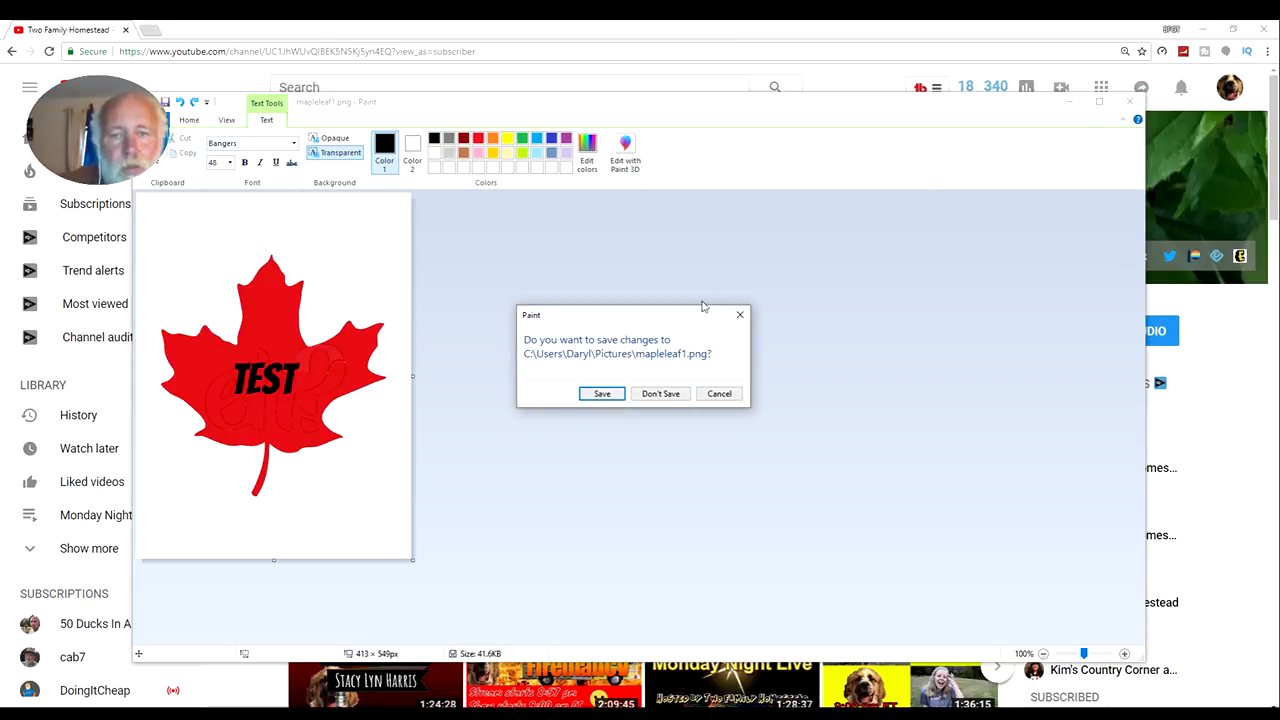
click(660, 394)
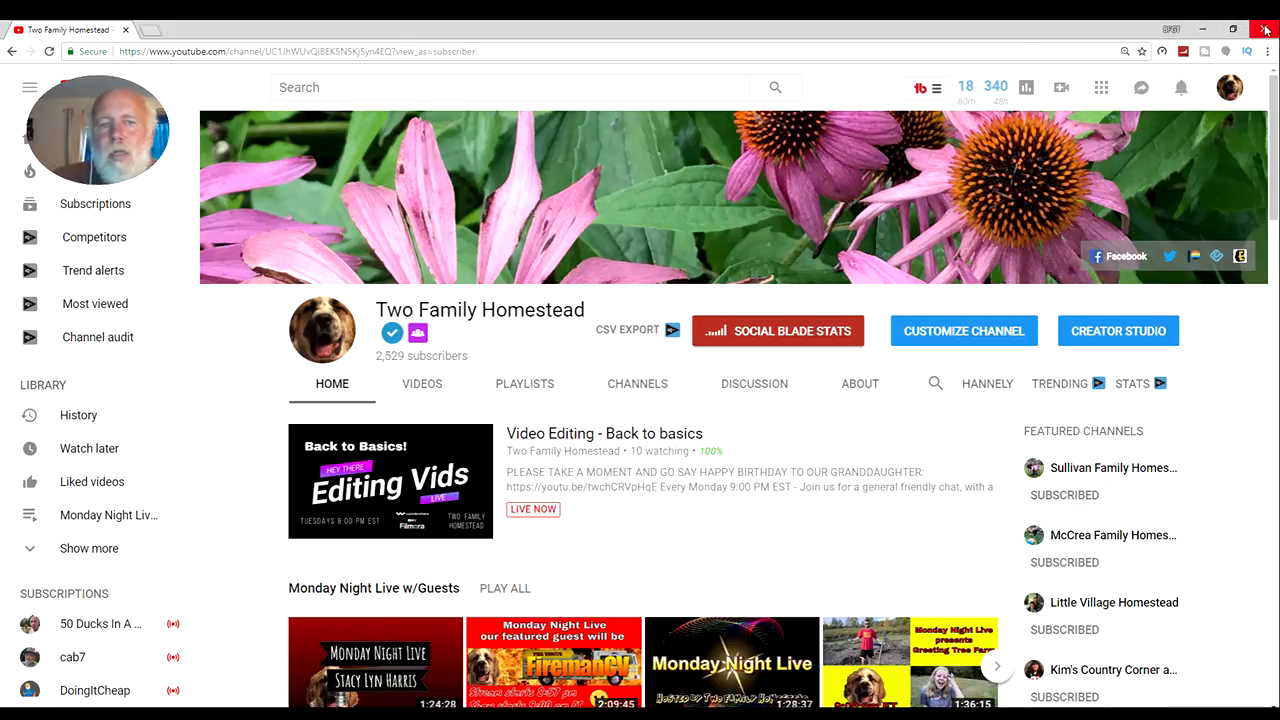
click(1203, 29)
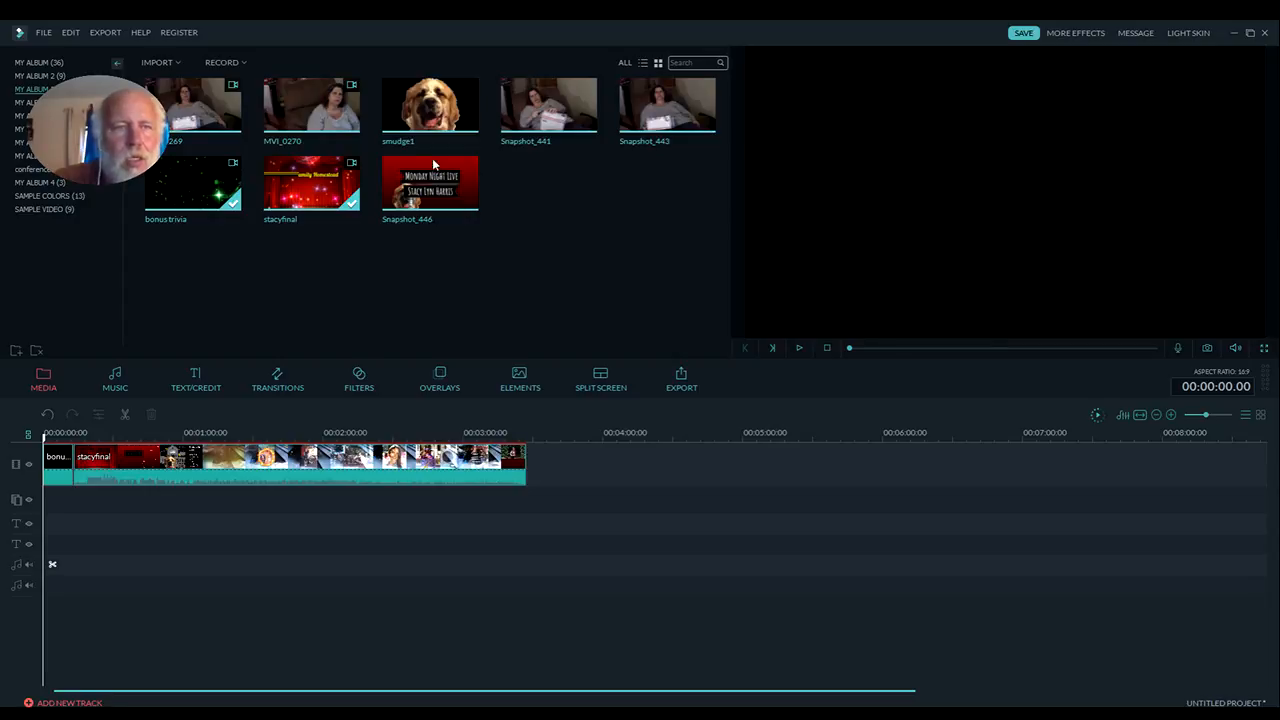
Remove both clips from the video track so the timeline is empty
click(351, 468)
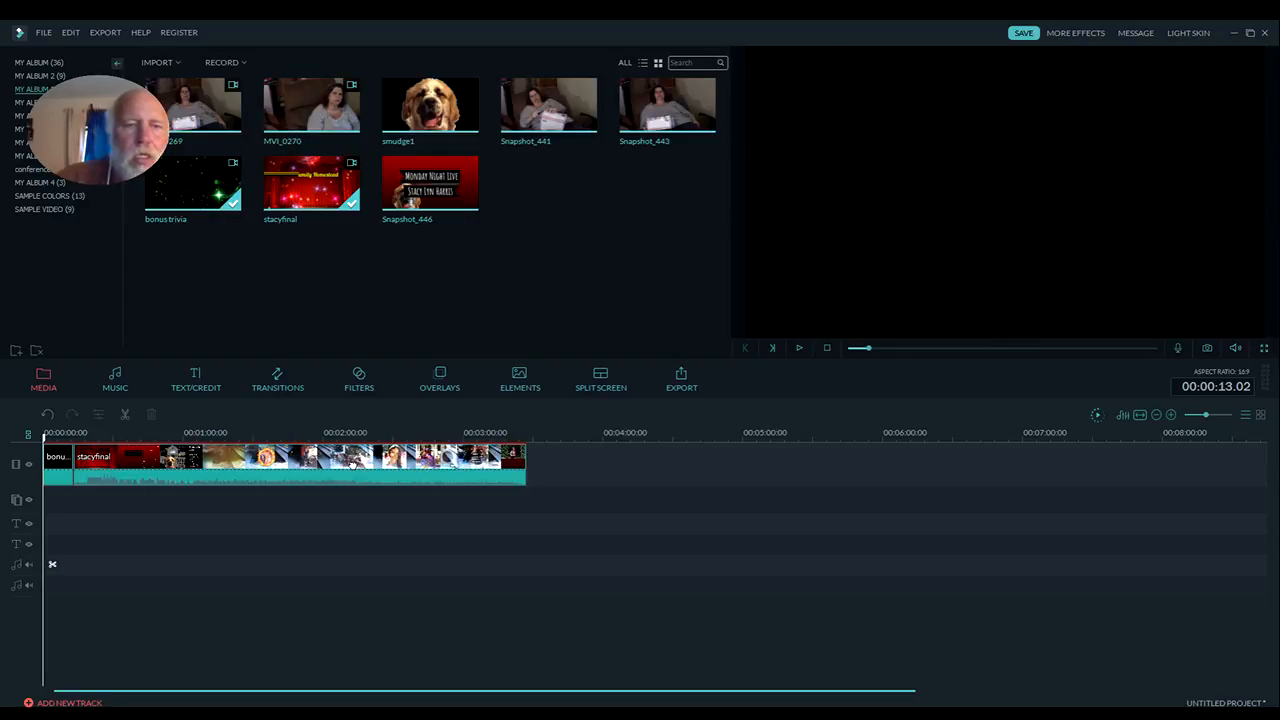
key(Delete)
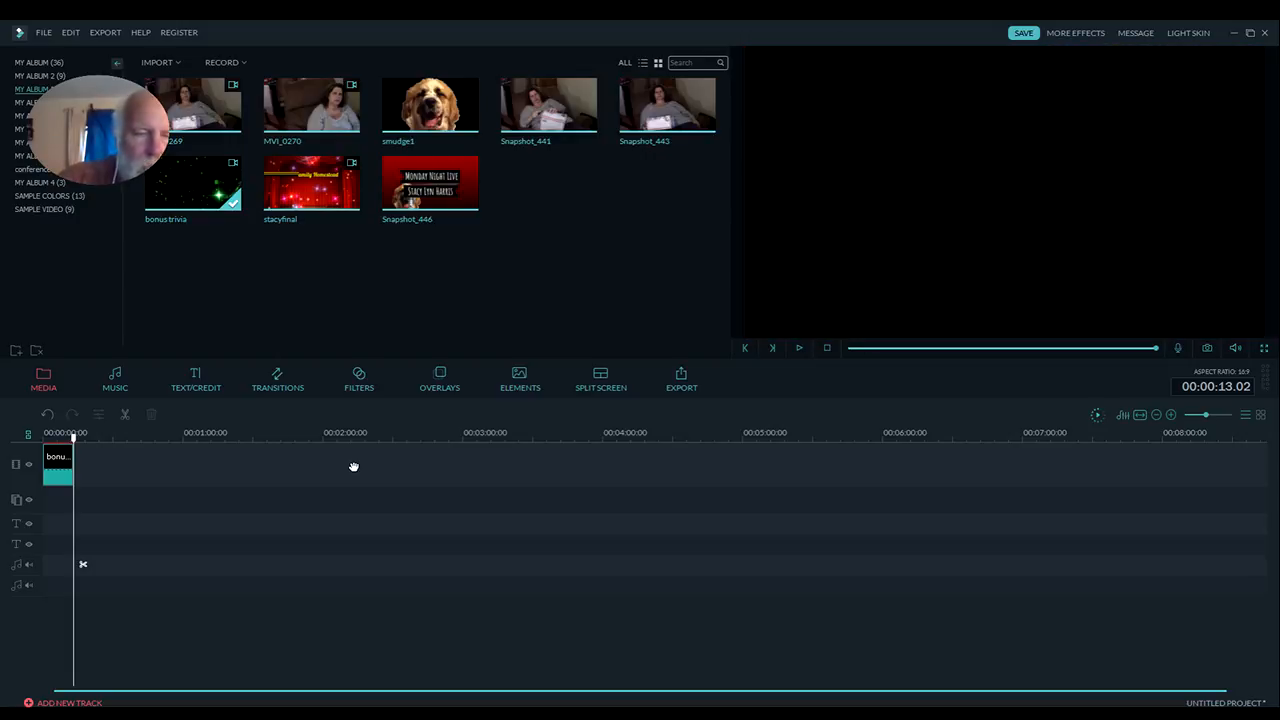
click(60, 472)
key(Delete)
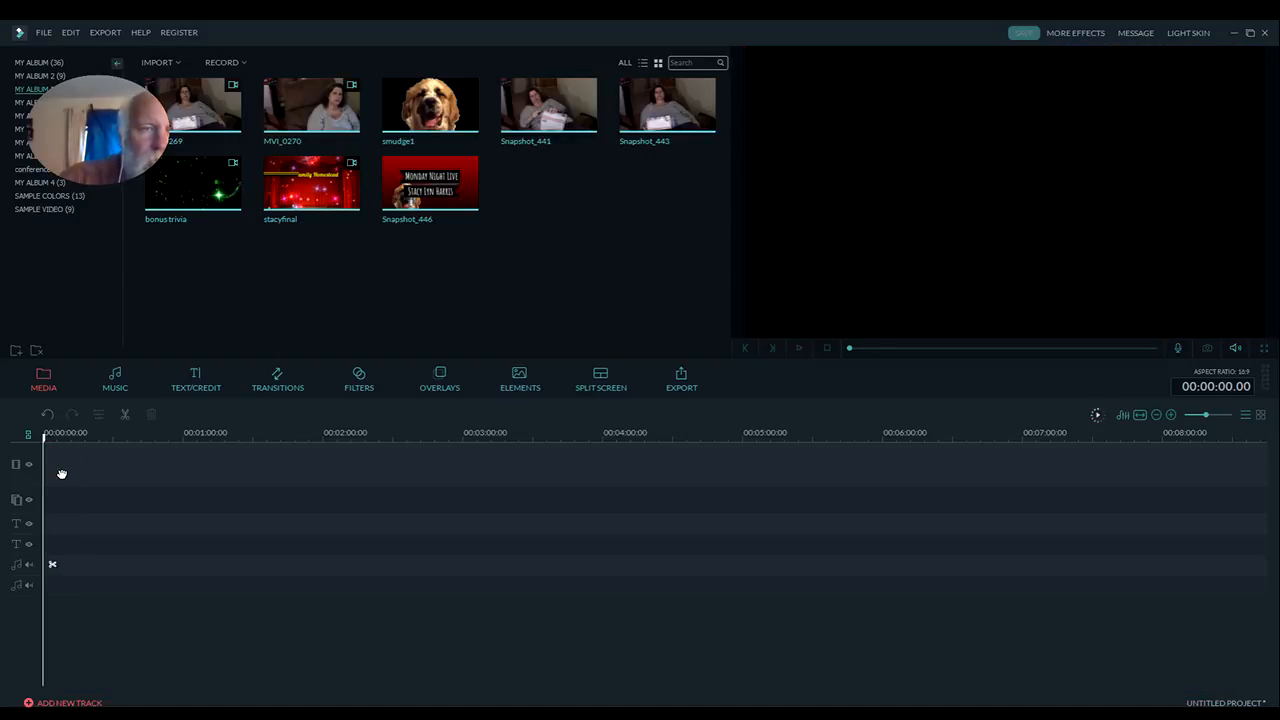
click(176, 63)
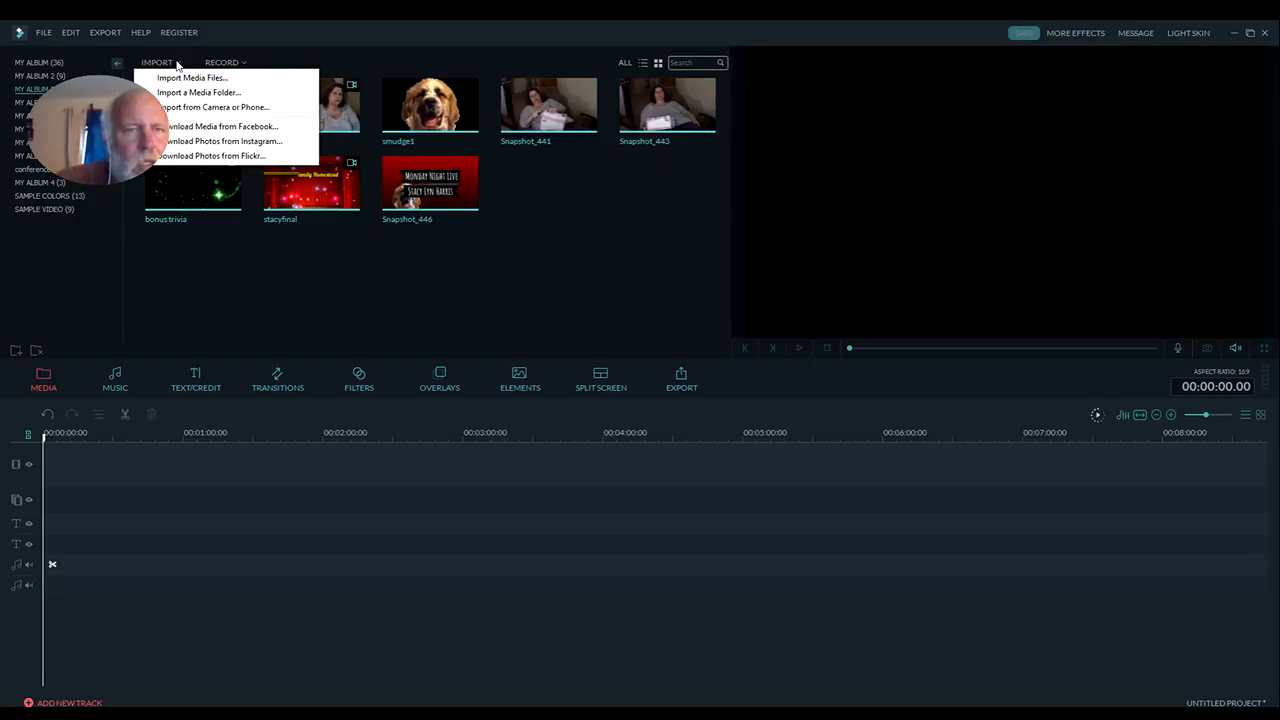
click(188, 78)
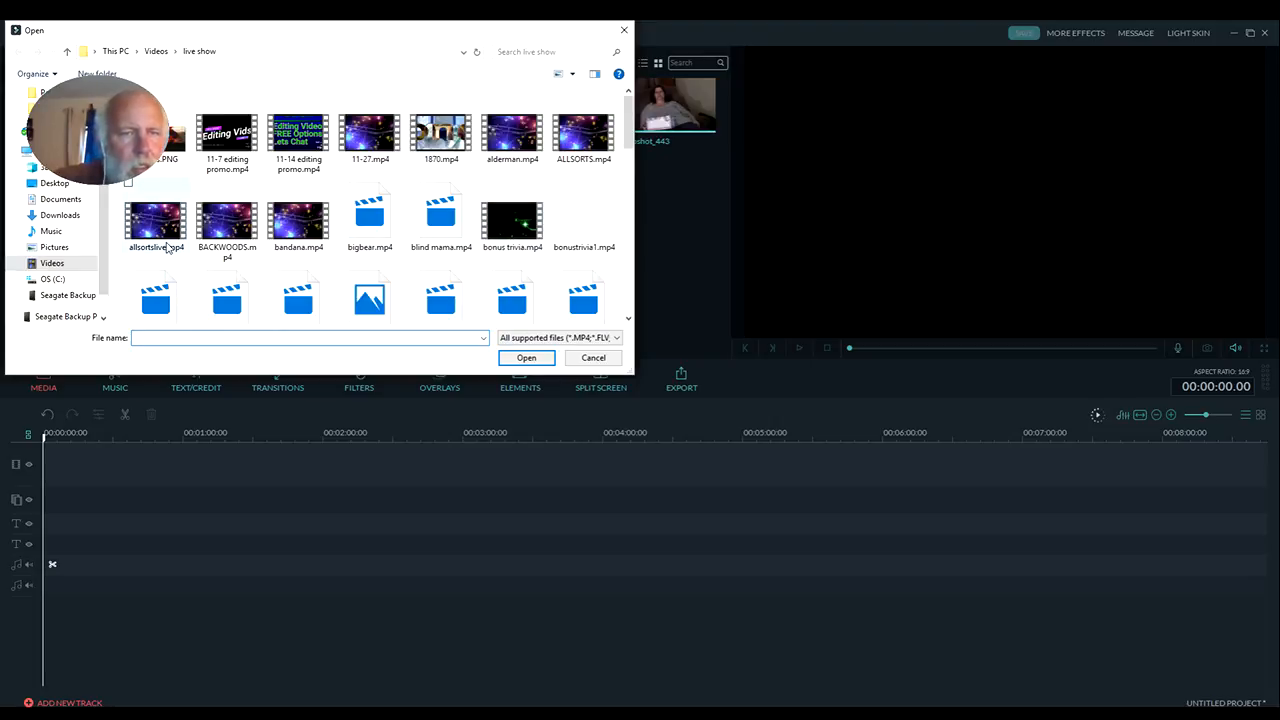
click(52, 263)
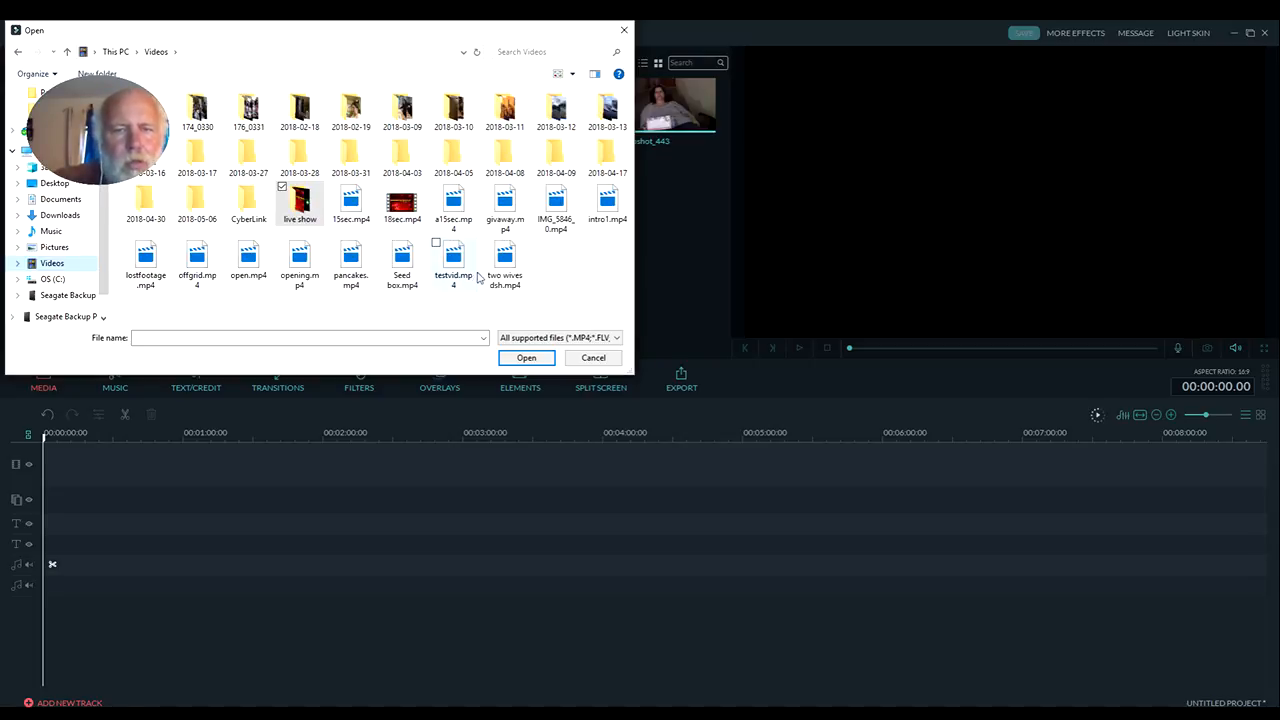
click(593, 358)
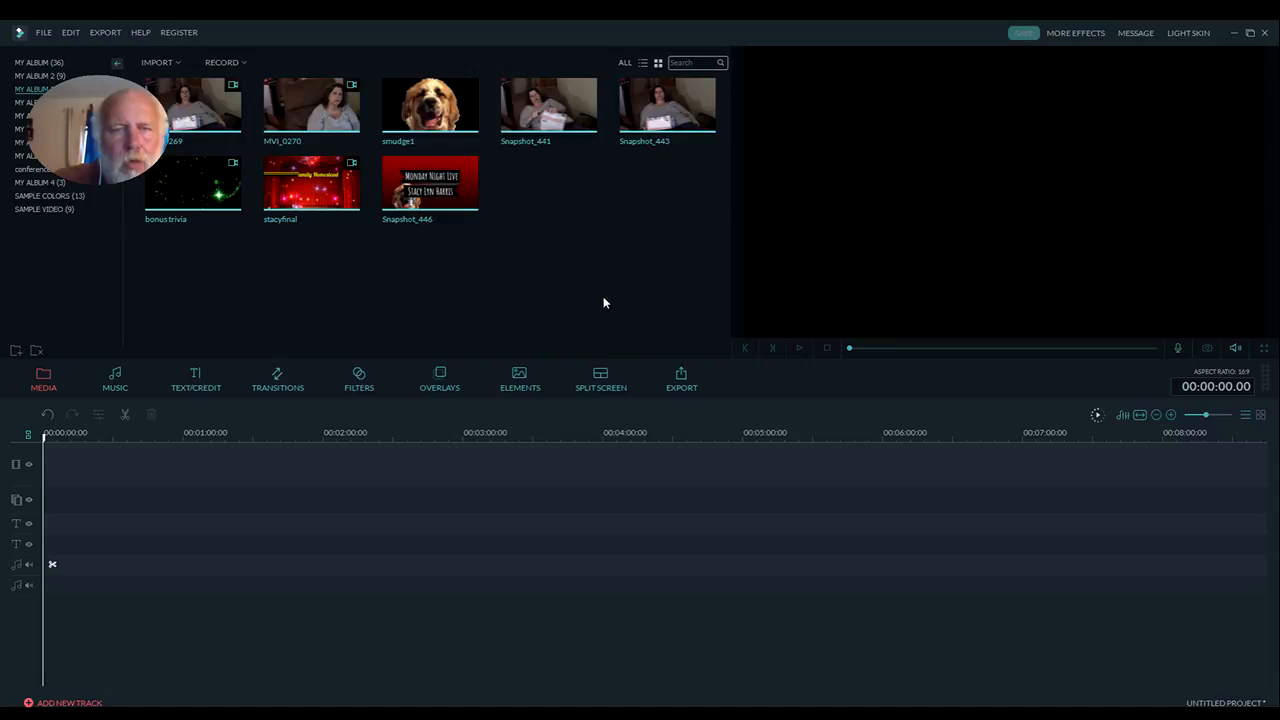
Select all the media files in the current album and delete them
drag(183, 245, 652, 122)
click(660, 103)
key(Delete)
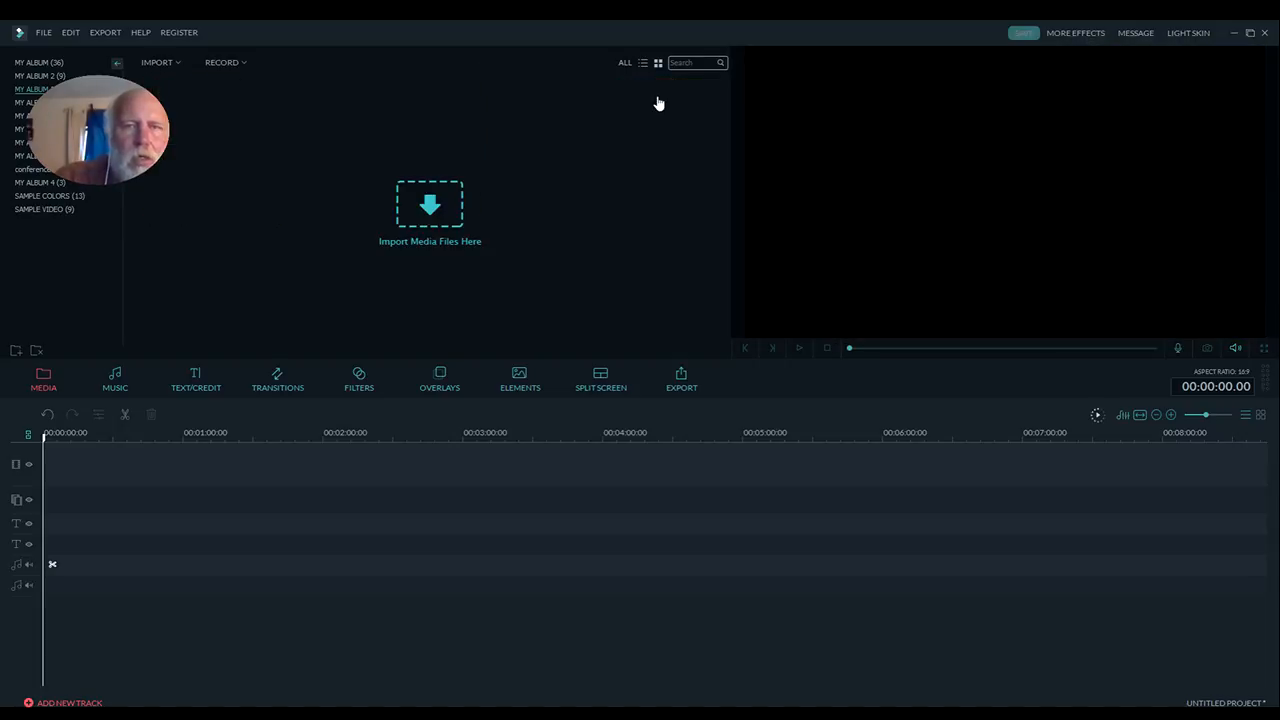
Import 15sec.mp4, 18sec.mp4, a15sec.mp4, intro1.mp4 and open.mp4 from the Videos folder into the album
click(436, 200)
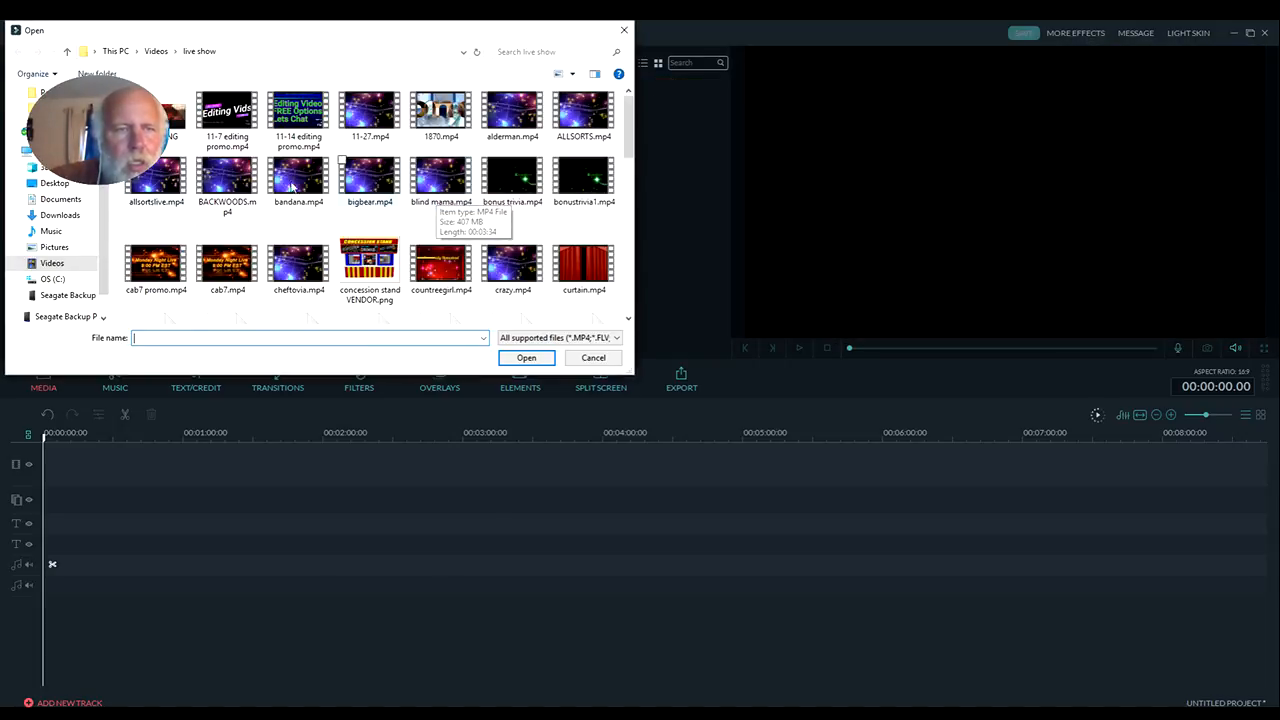
click(52, 263)
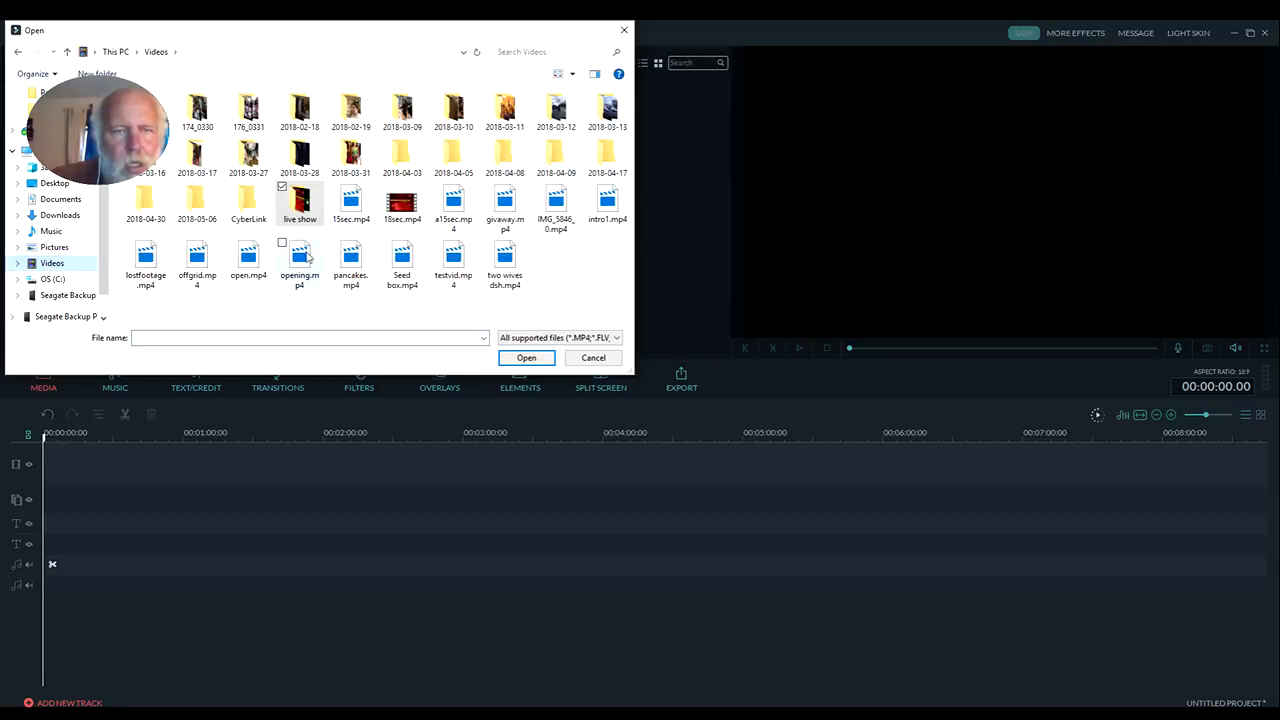
click(352, 228)
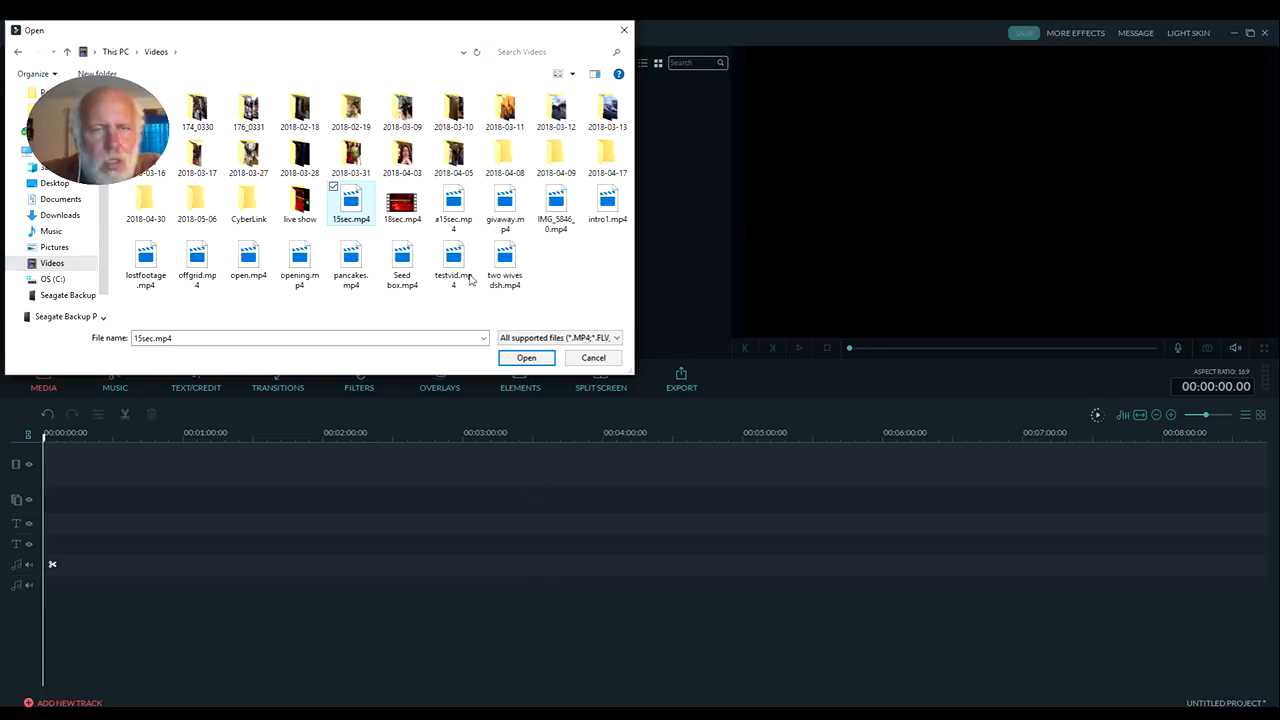
ctrl+click(402, 212)
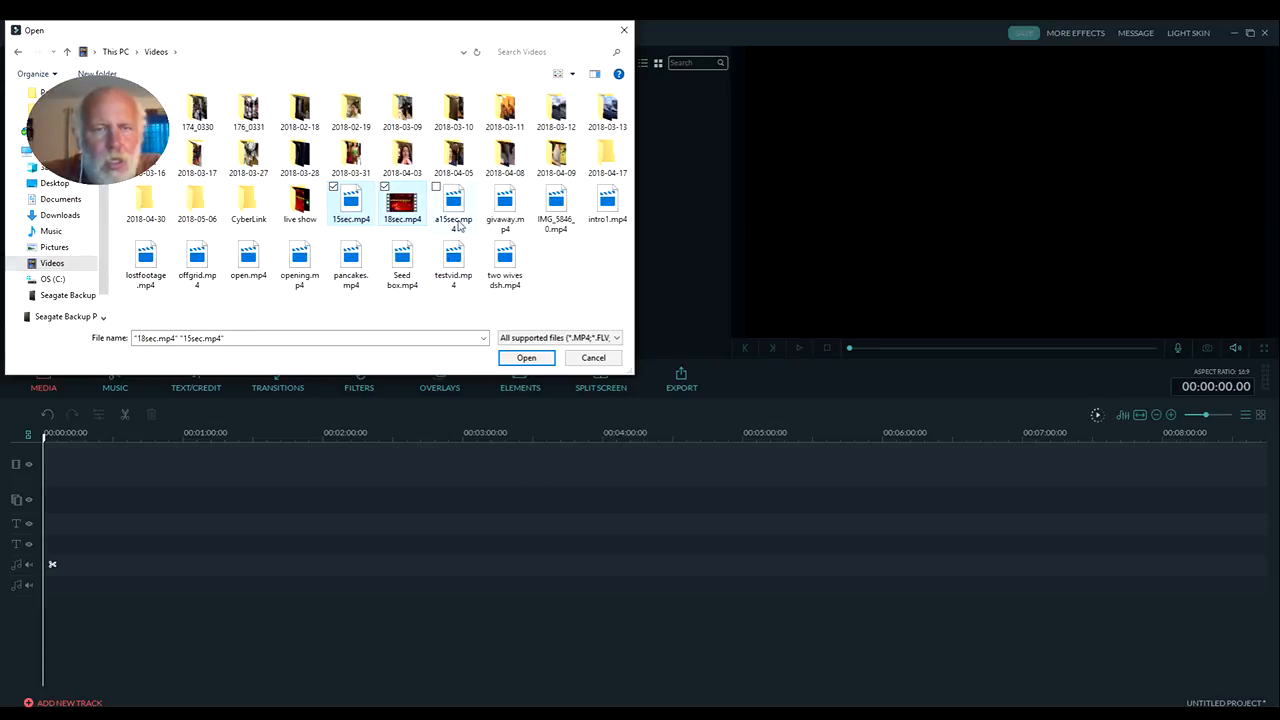
ctrl+click(459, 226)
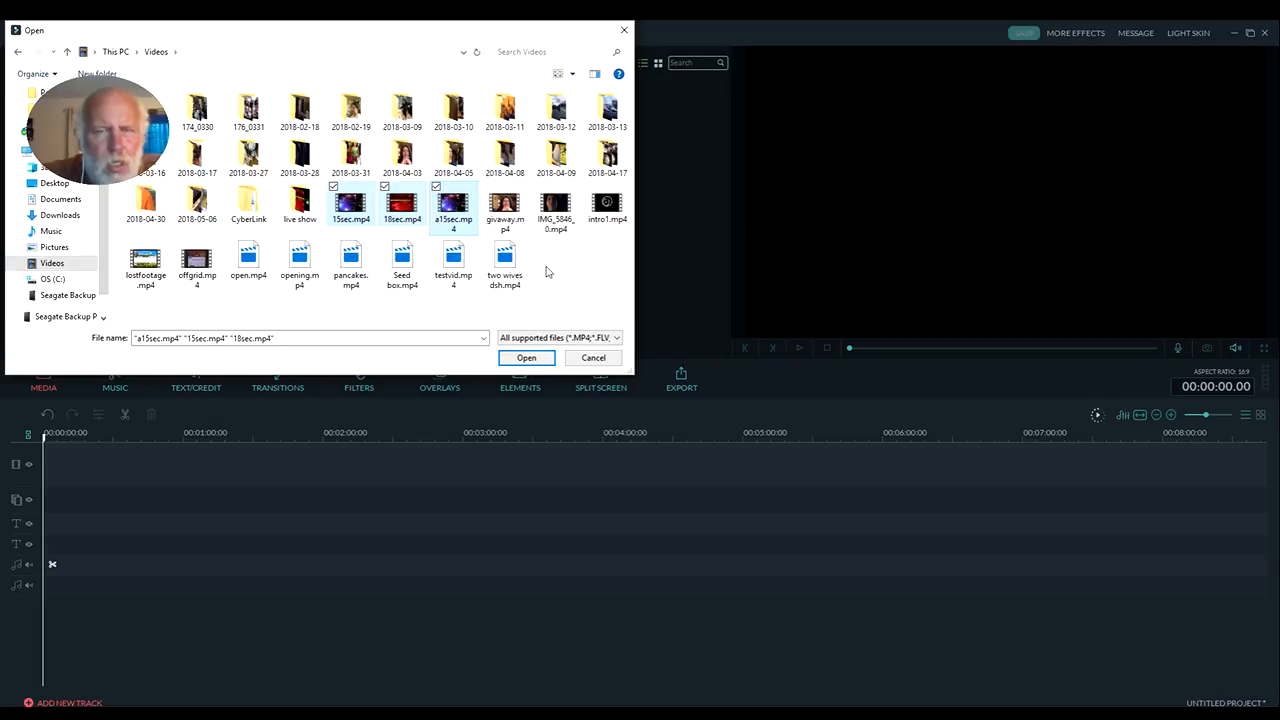
ctrl+click(592, 220)
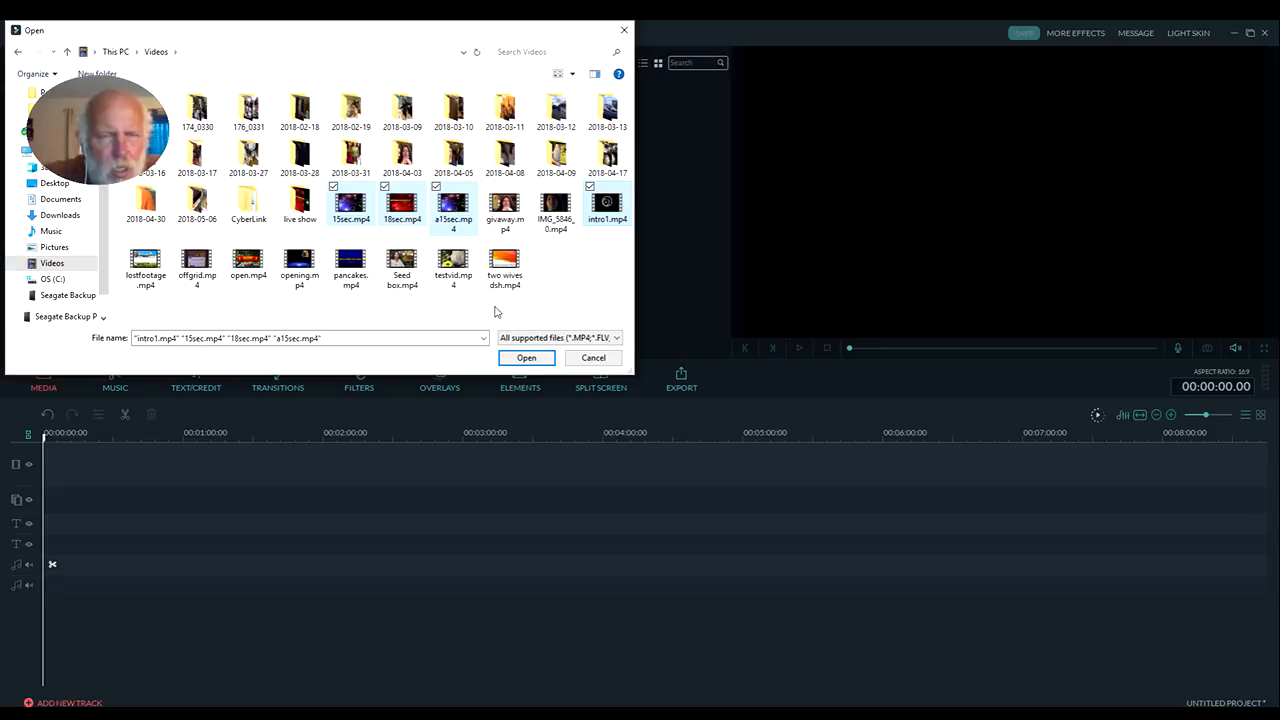
ctrl+click(250, 272)
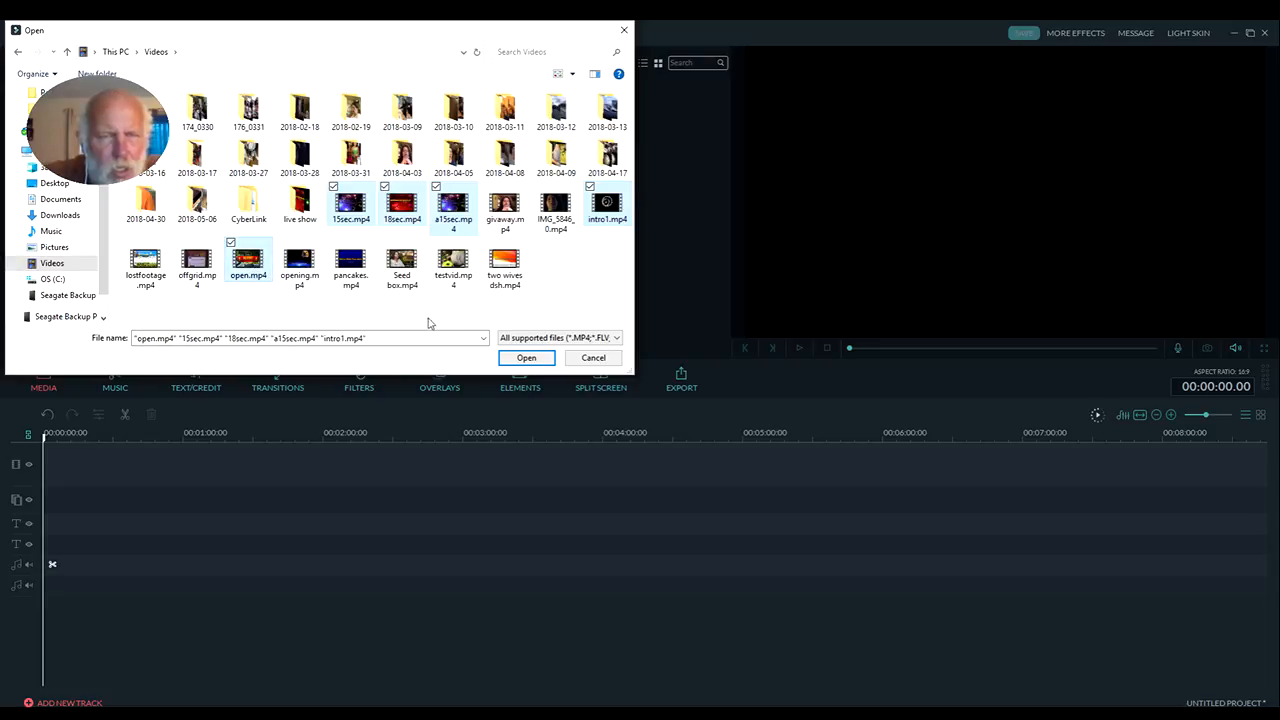
click(522, 357)
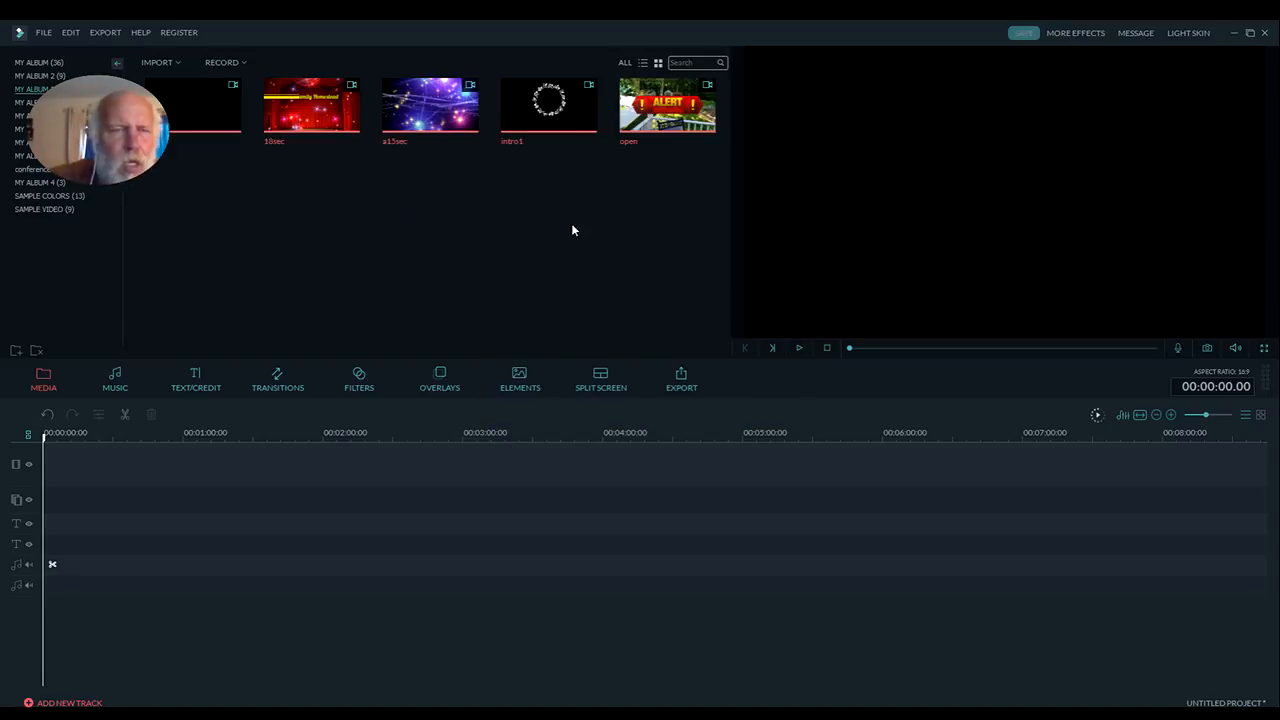
Place the 15sec clip at the start of the video track and play it in the preview
mouse_move(225, 118)
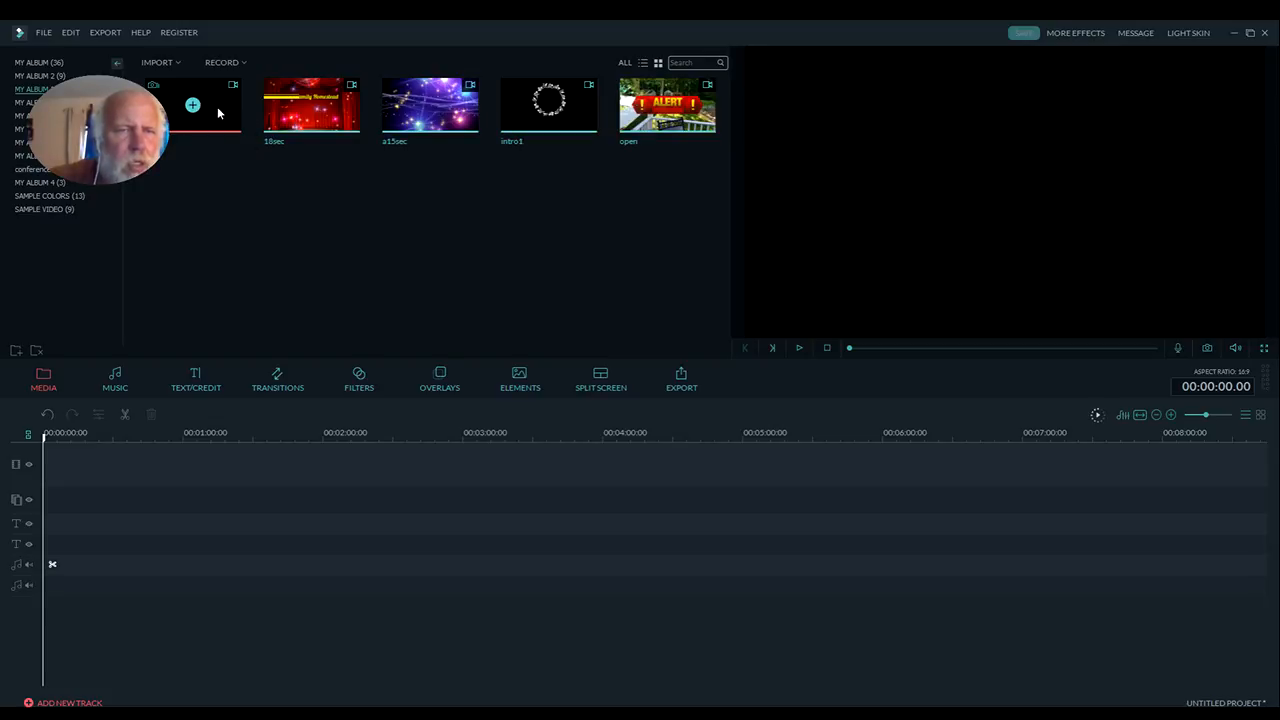
drag(218, 112, 152, 468)
drag(267, 524, 217, 483)
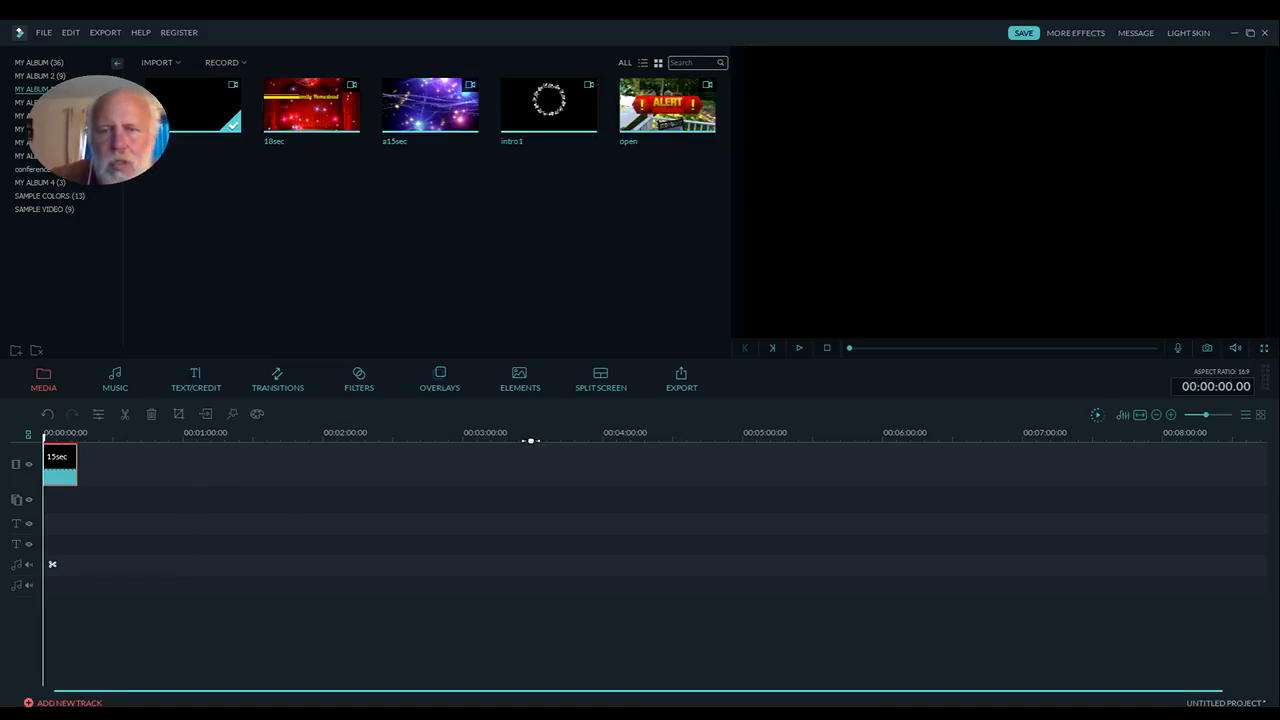
click(799, 348)
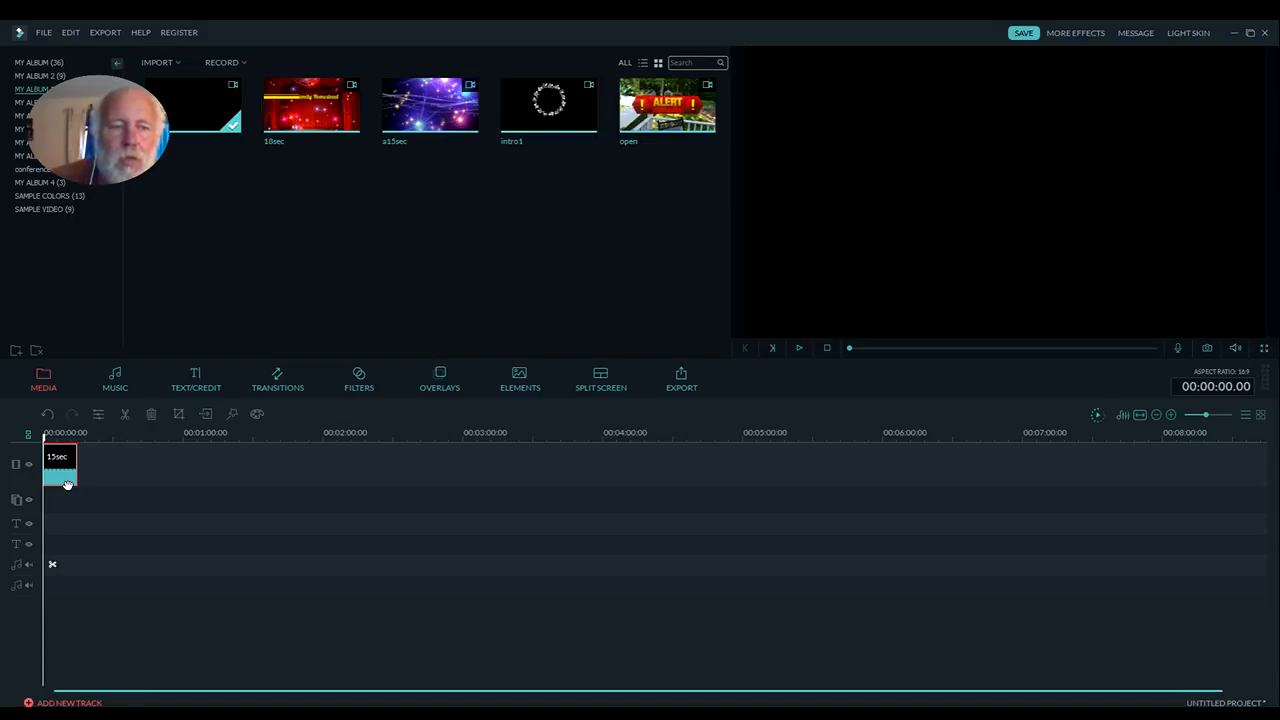
Replace the 15sec clip on the video track with the a15sec clip, placed at the start of the timeline
key(Delete)
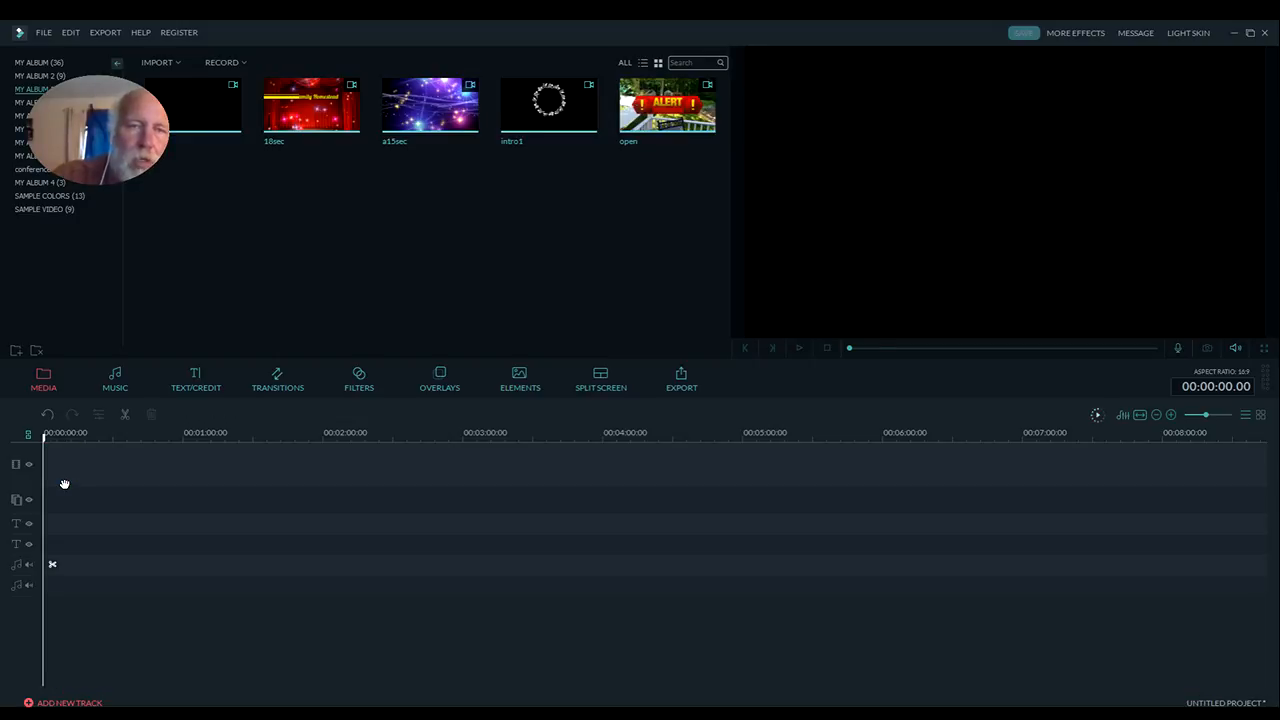
drag(463, 126, 208, 477)
drag(255, 606, 133, 574)
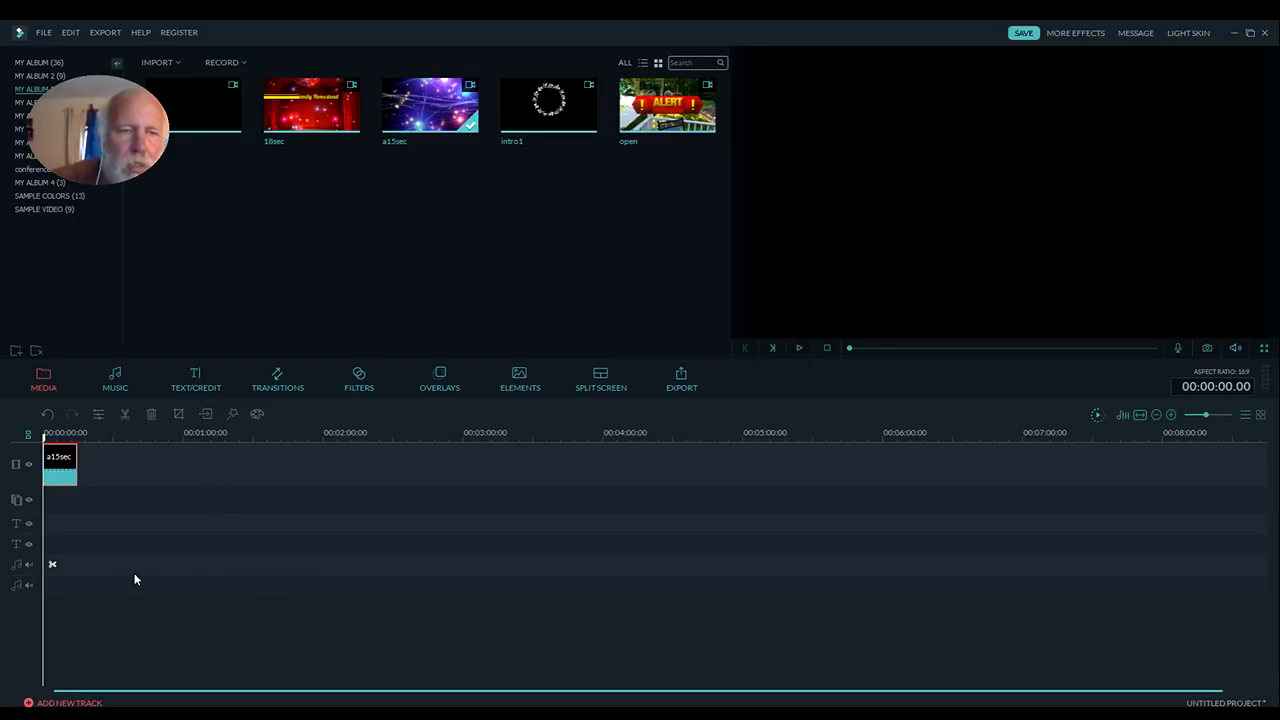
Play the a15sec clip in the preview and delete it from the video track
click(799, 348)
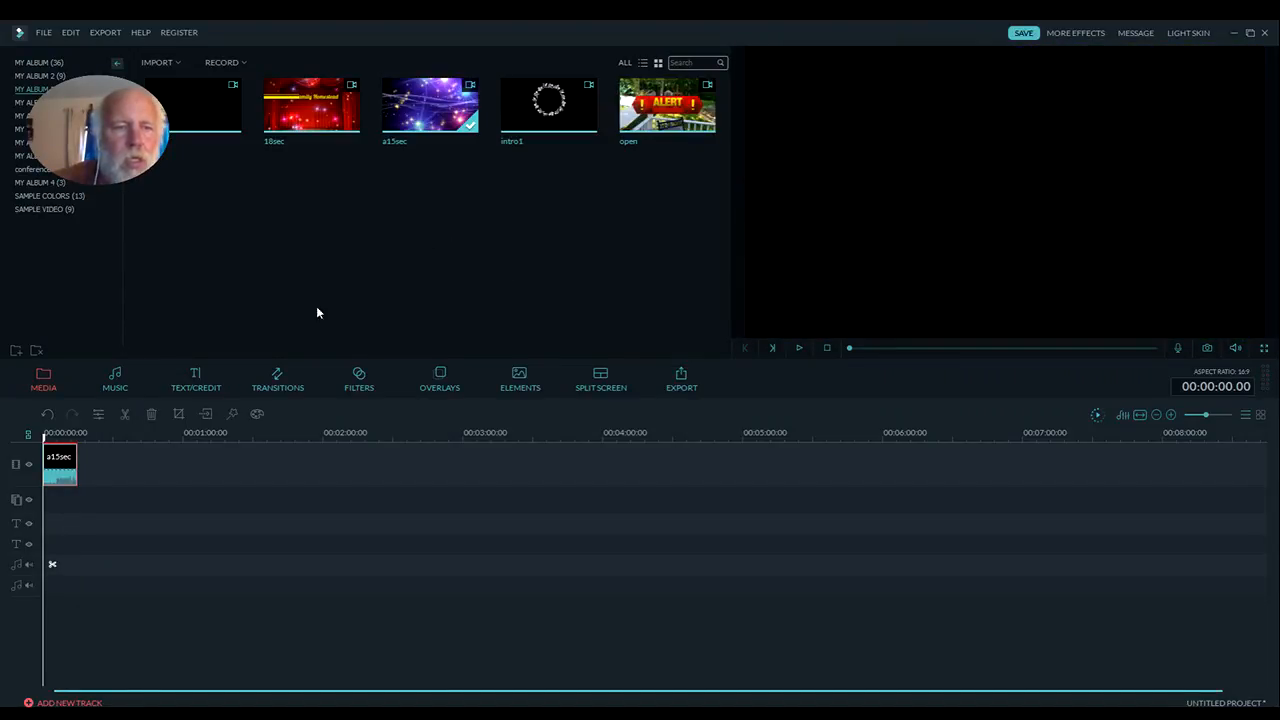
key(Delete)
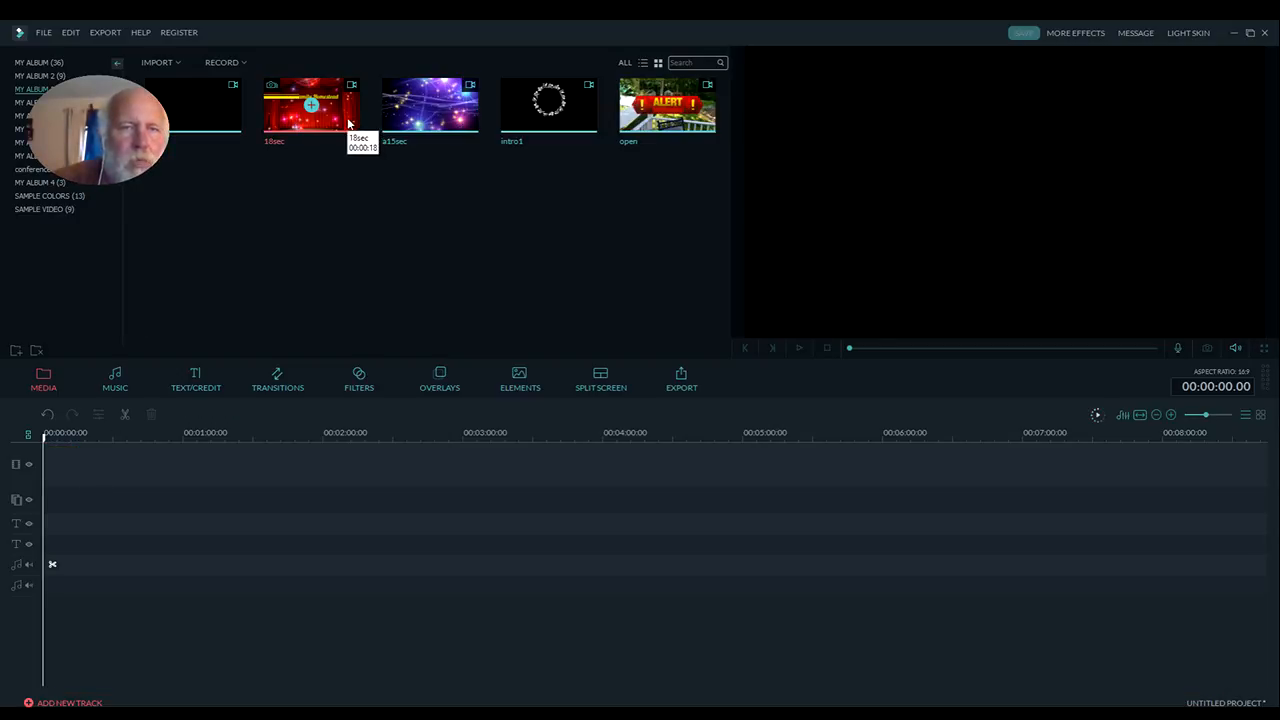
Preview the 18sec clip from the start of the video track and remove it again
drag(311, 108, 214, 457)
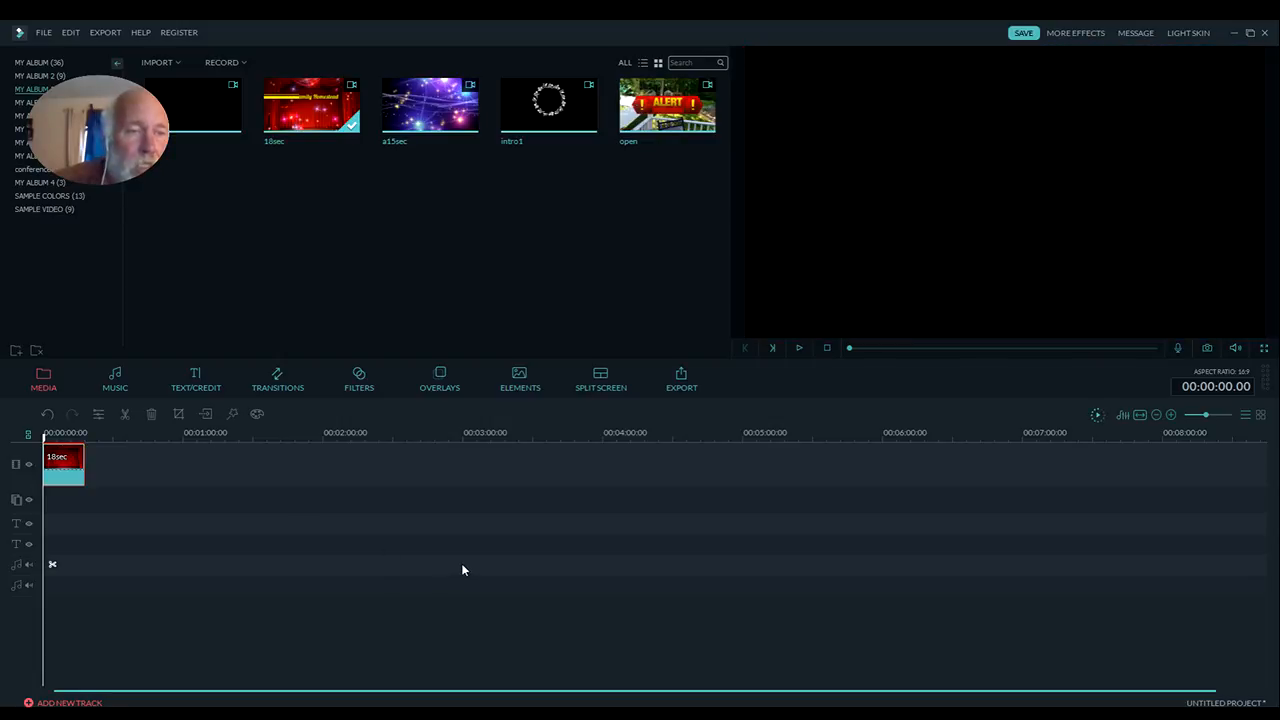
click(800, 347)
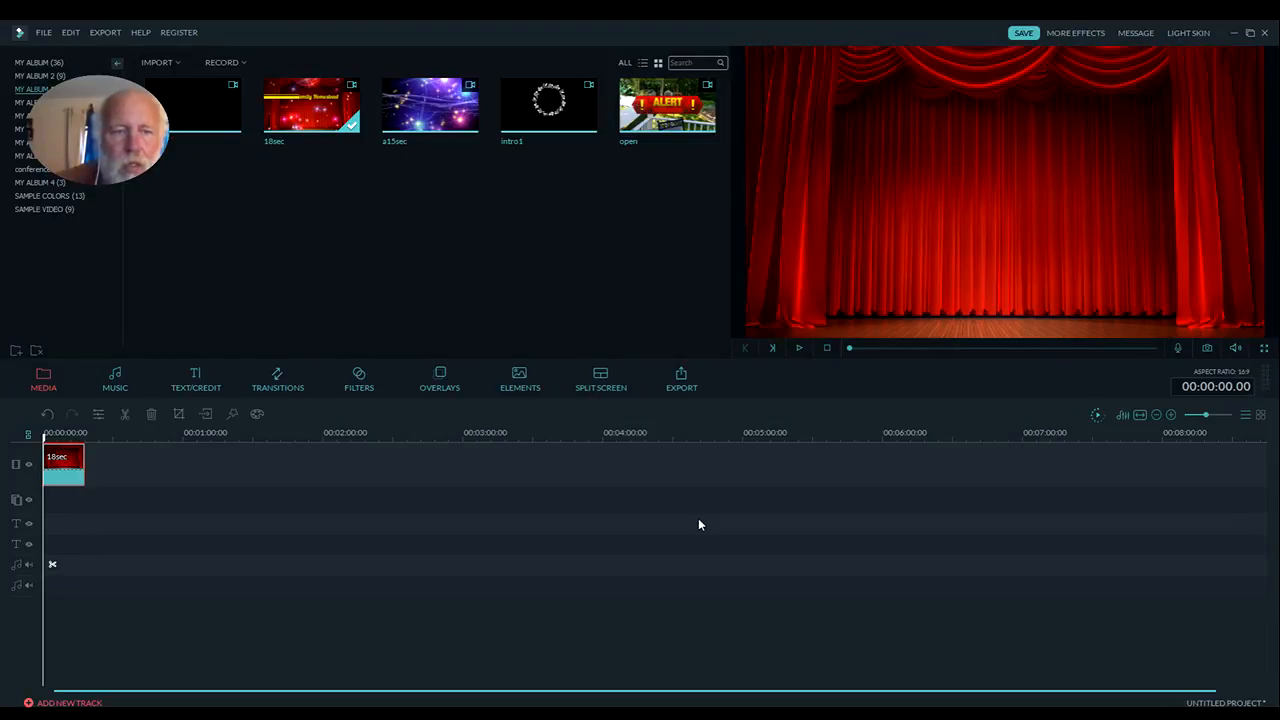
key(ctrl+z)
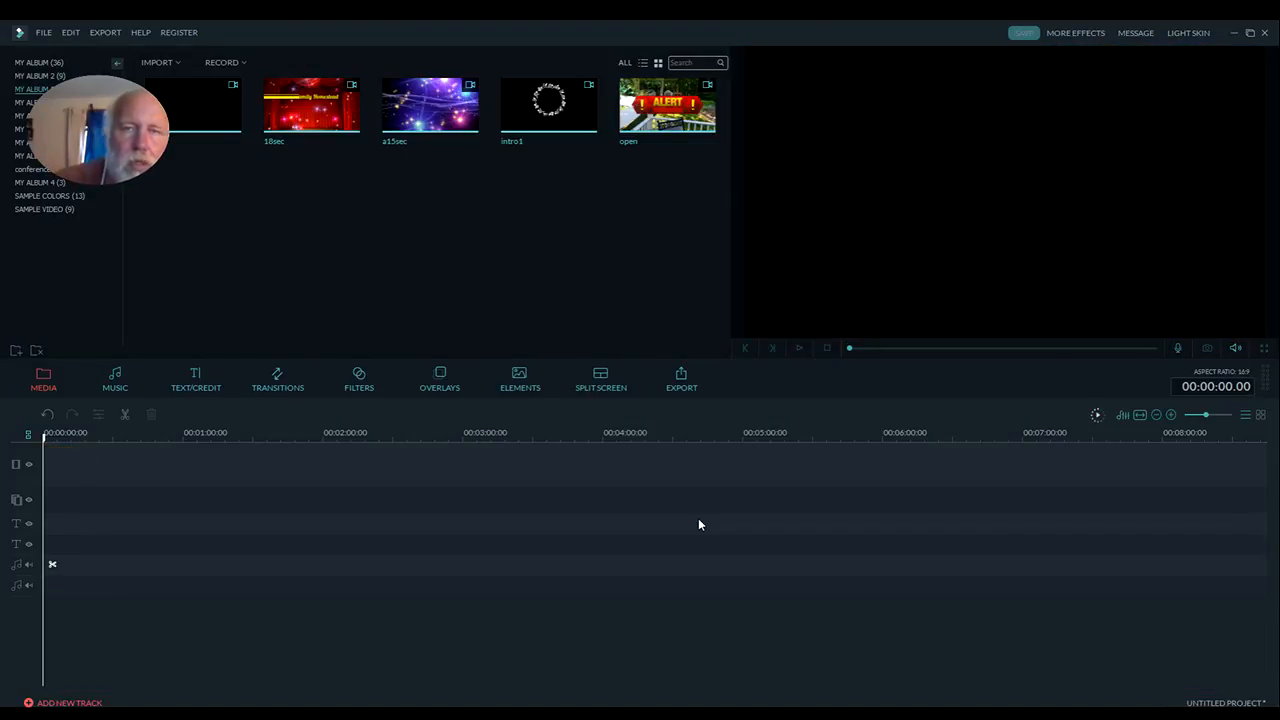
Preview the open clip from the start of the video track, pausing at about 26 seconds, and delete it from the timeline
drag(688, 122, 278, 460)
drag(417, 545, 422, 551)
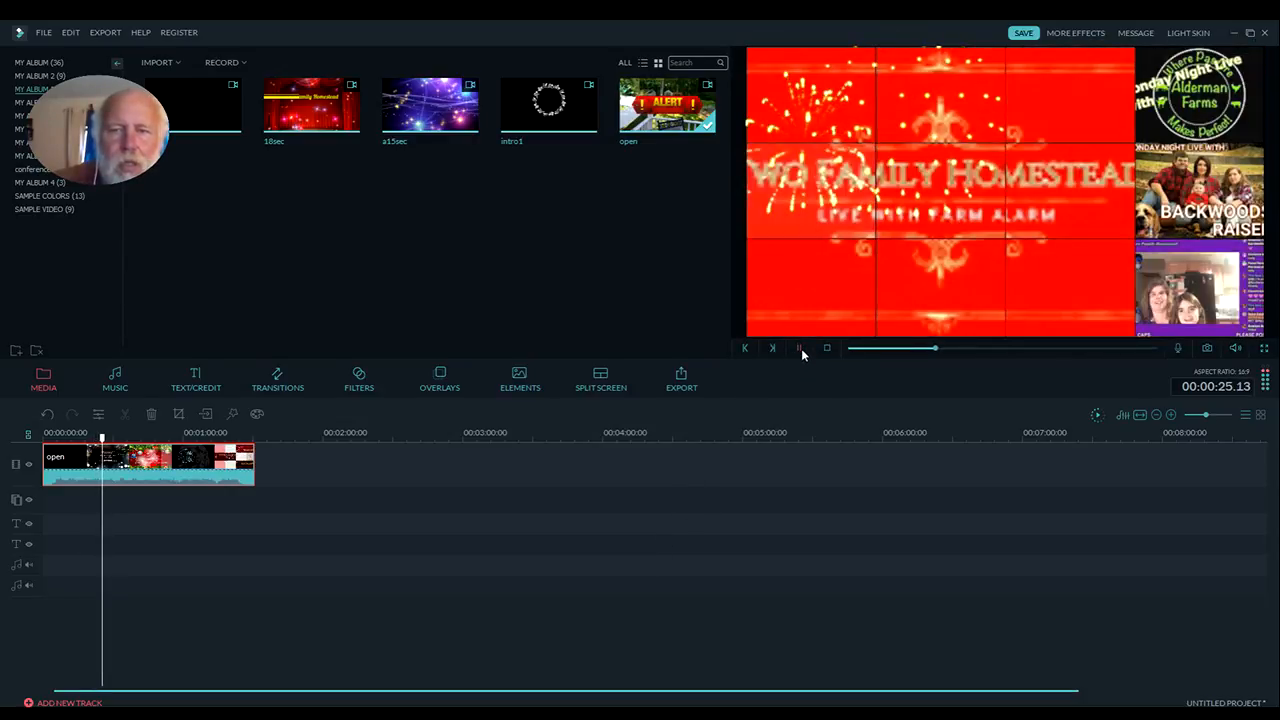
click(801, 350)
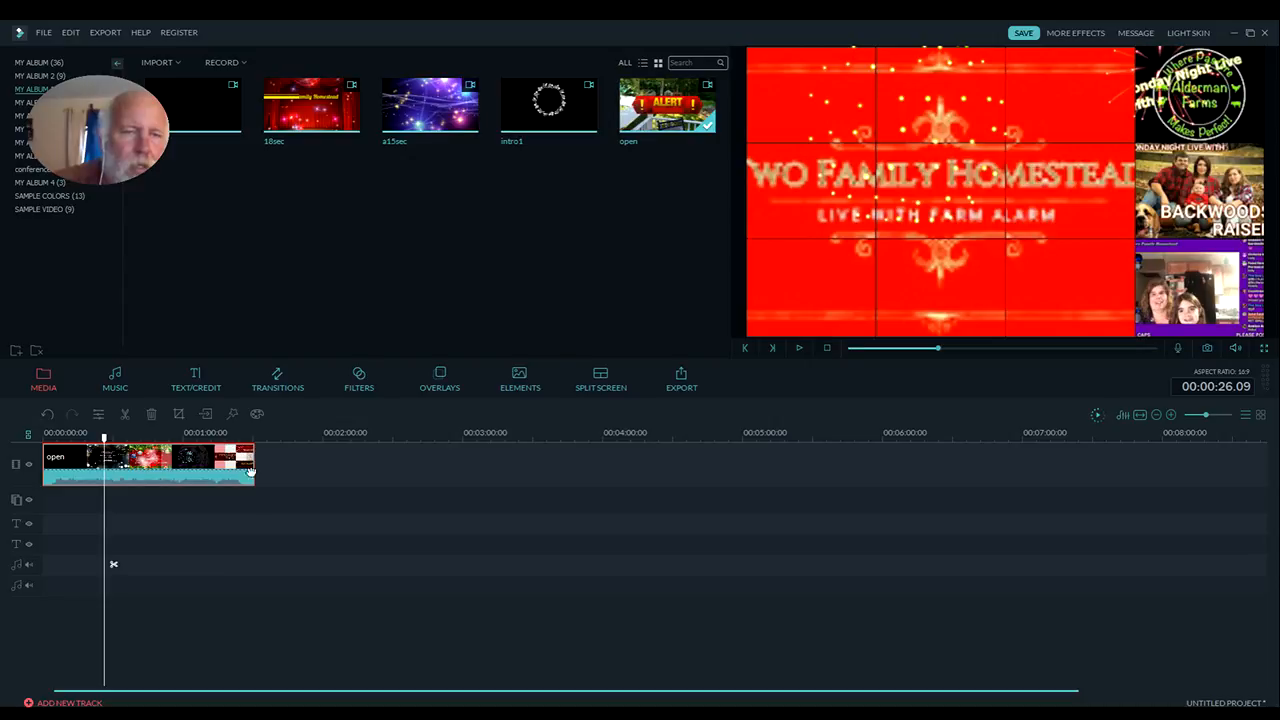
key(Delete)
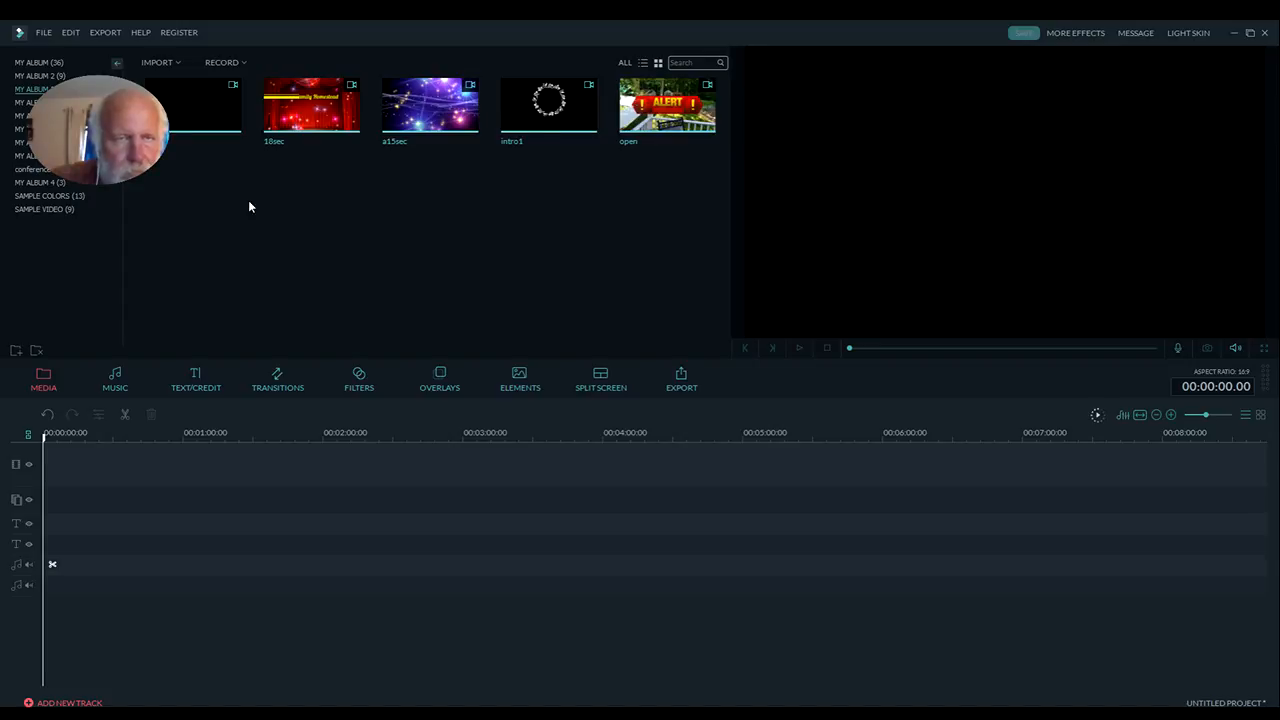
Start a media file import and look through the 170_0310 and 164_1222 folders inside the 00 folder of Videos
click(177, 64)
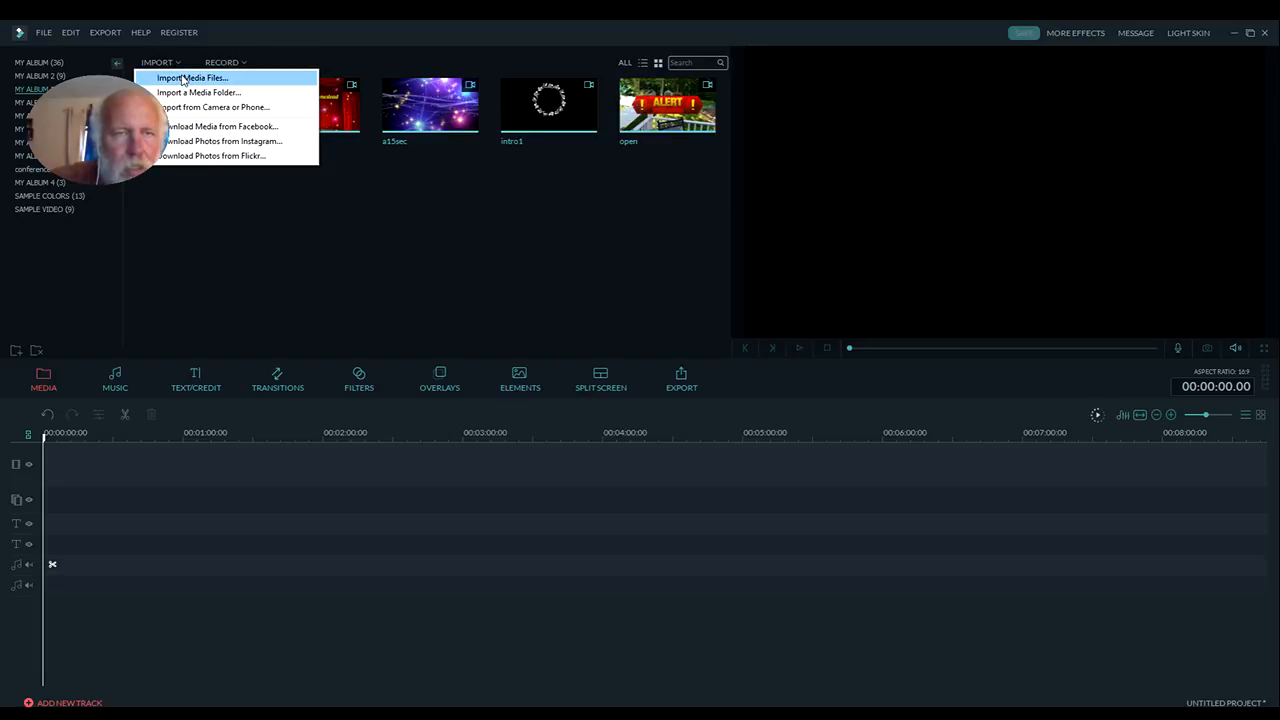
click(183, 80)
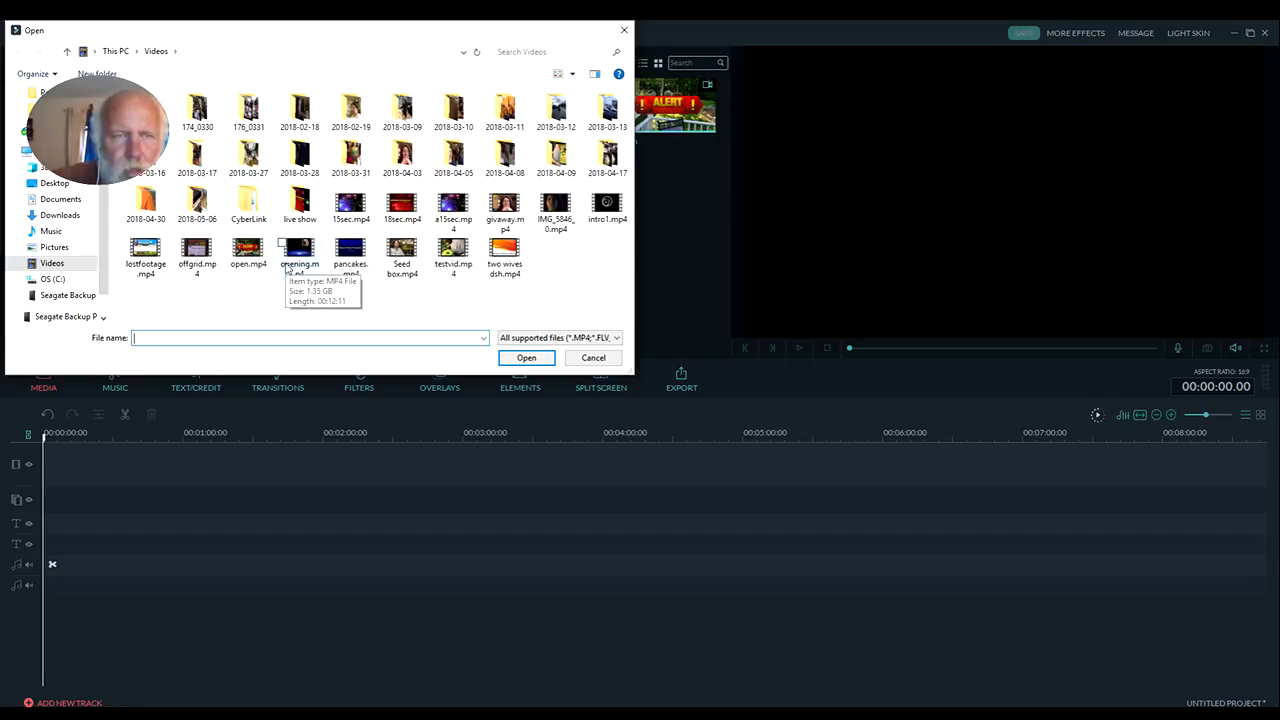
double_click(149, 115)
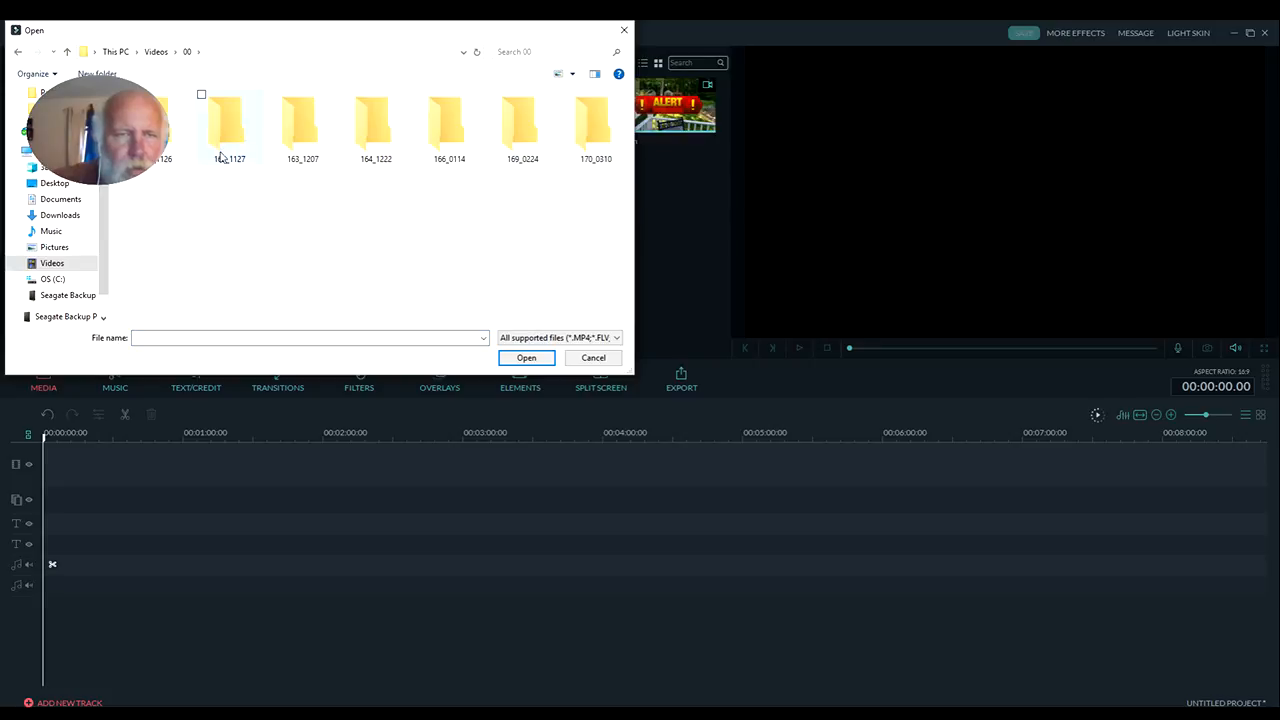
double_click(583, 139)
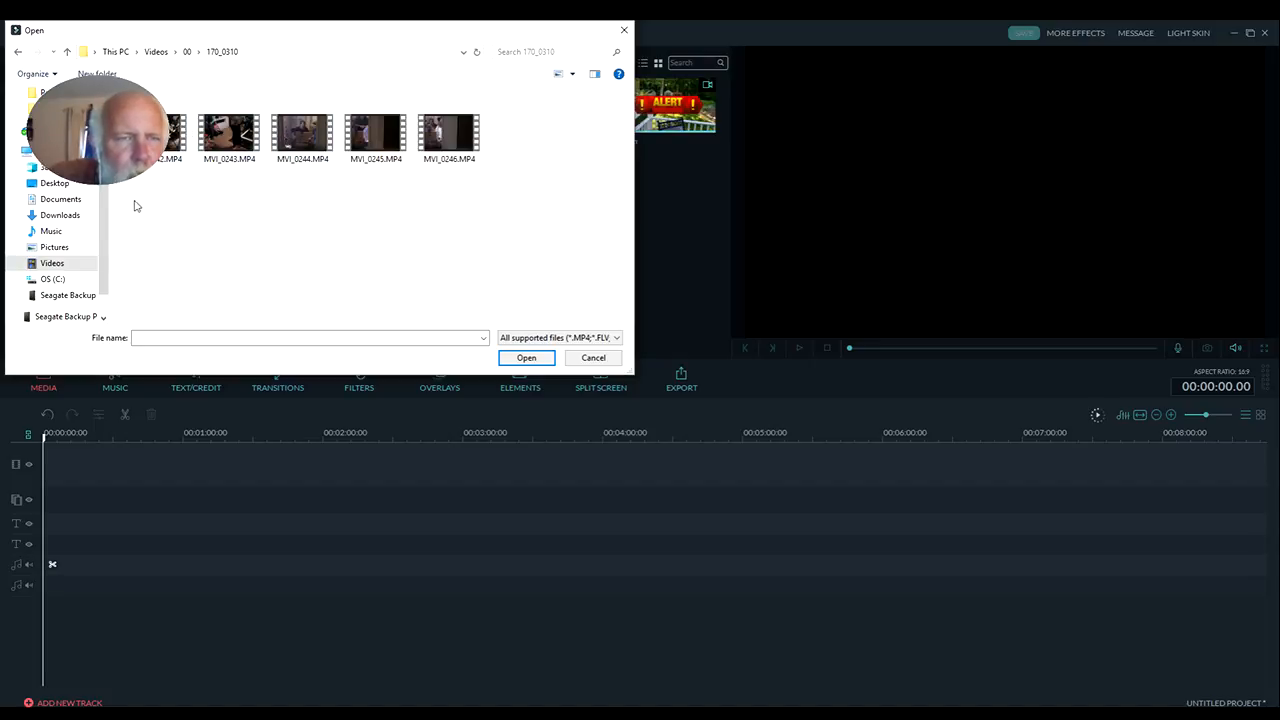
click(67, 52)
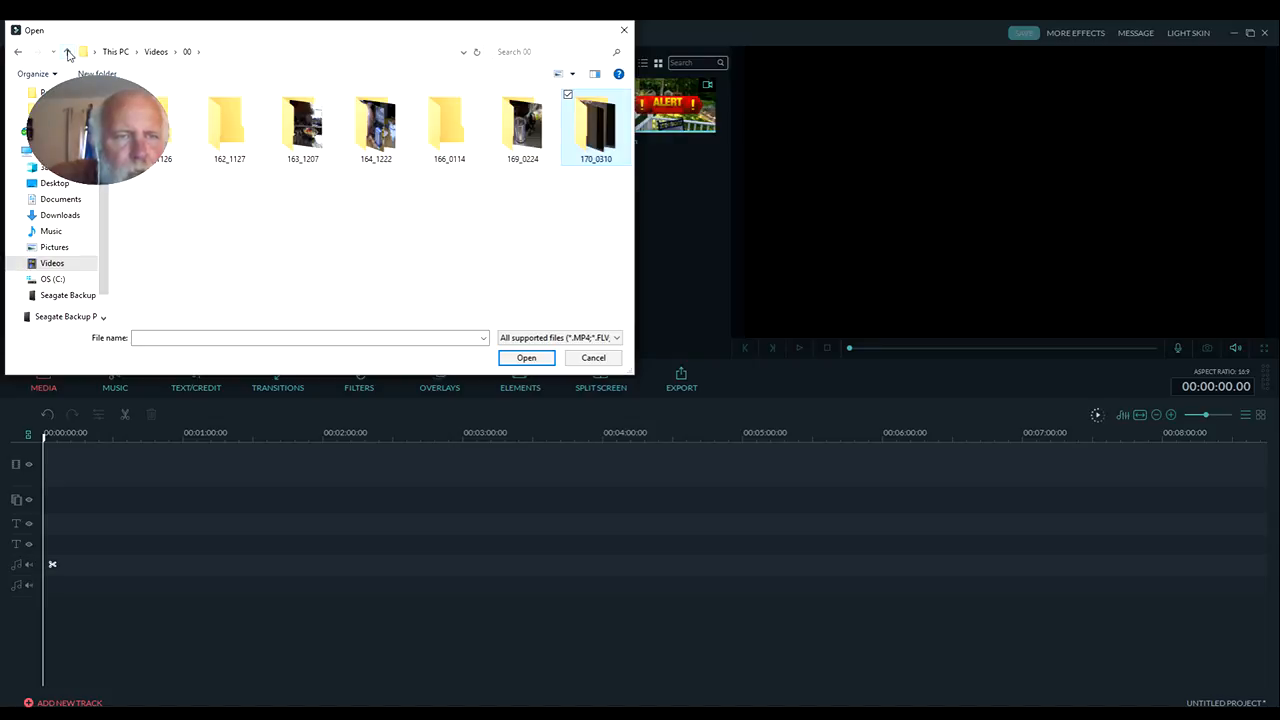
double_click(382, 147)
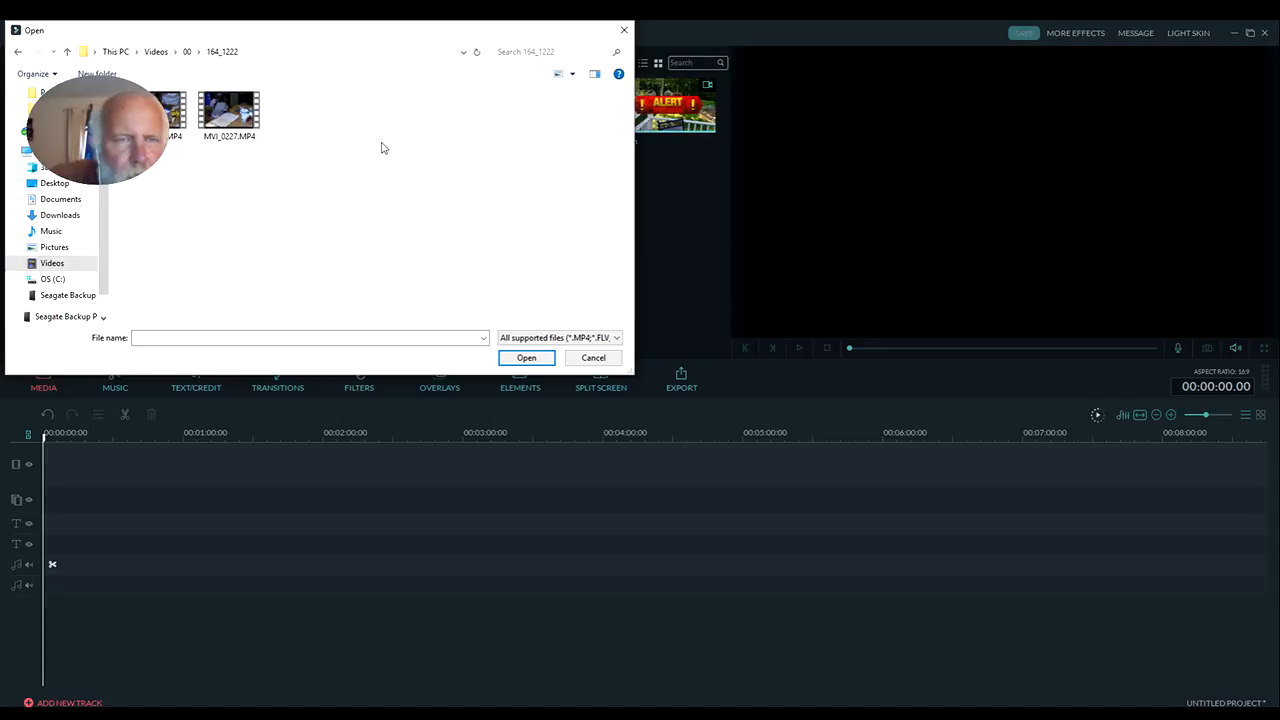
click(67, 52)
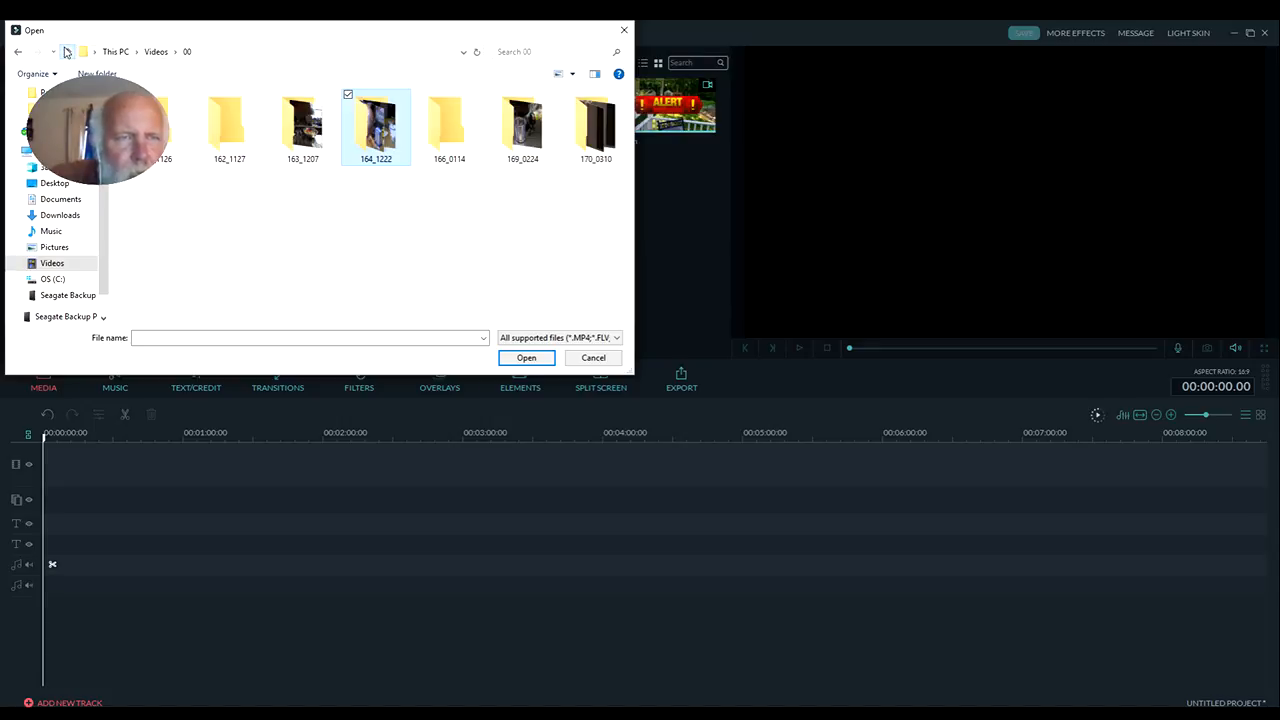
click(67, 52)
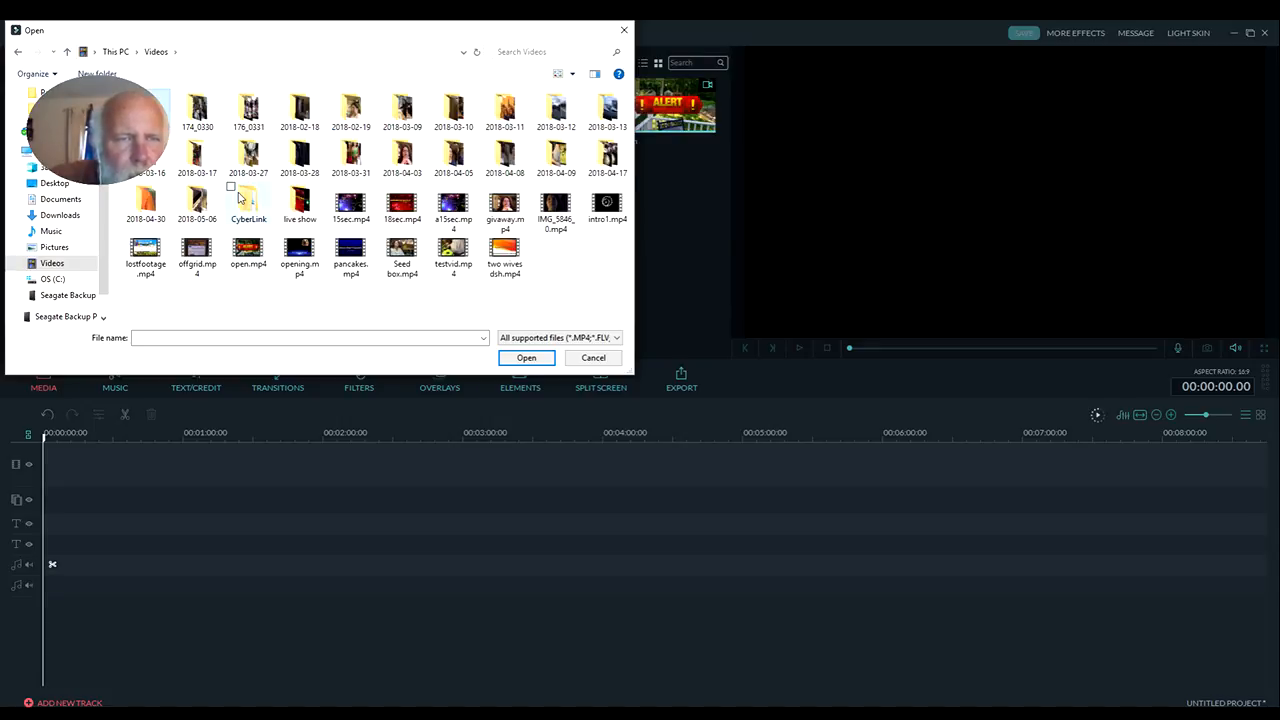
Import 24-microphone-png-image.png, aldermanfarms.png, countreegirl.jpg, computer.jpg and the eggplant_PNG2771 image from the Pictures folder into the album
click(62, 250)
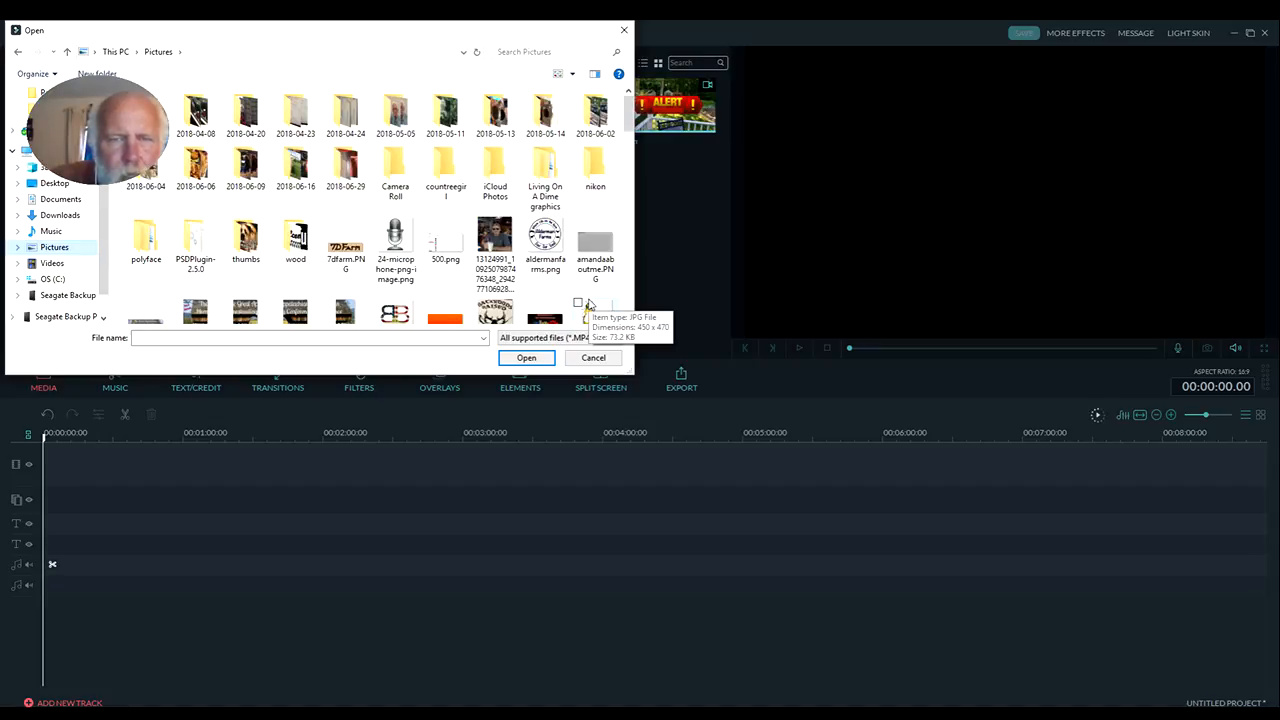
click(545, 238)
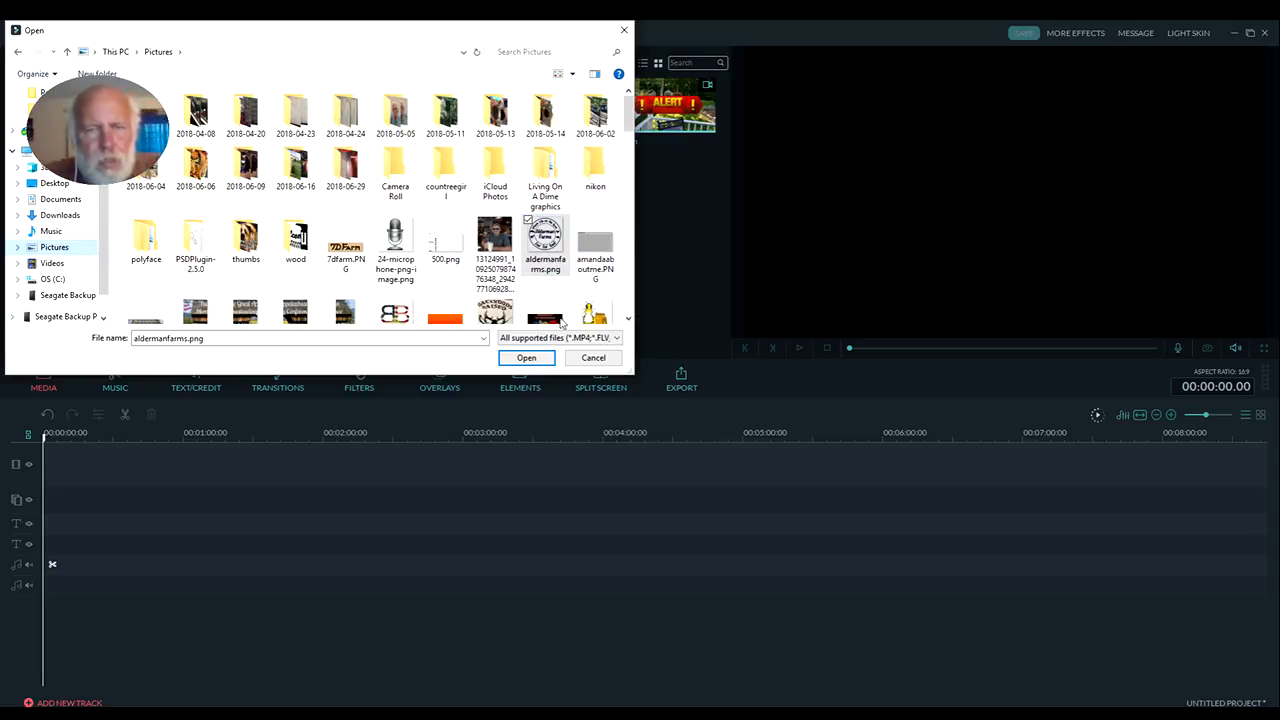
ctrl+click(407, 262)
scroll(400, 280, down, 1)
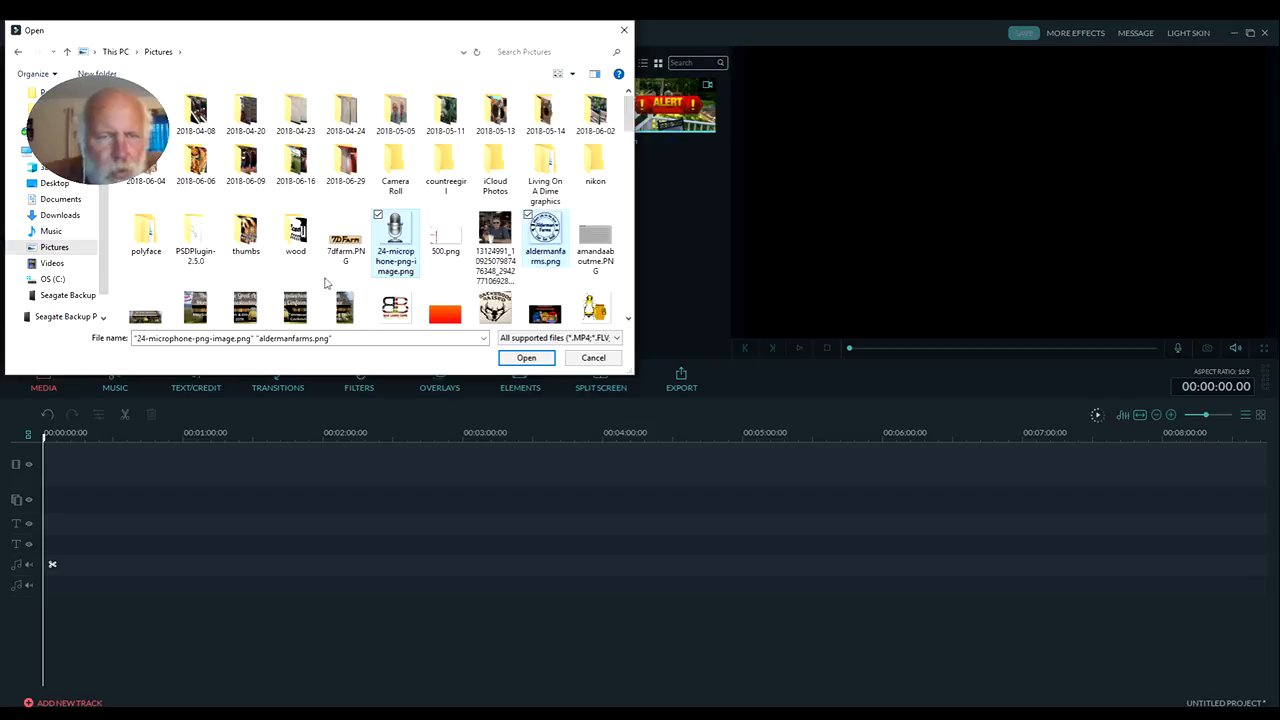
scroll(591, 236, down, 5)
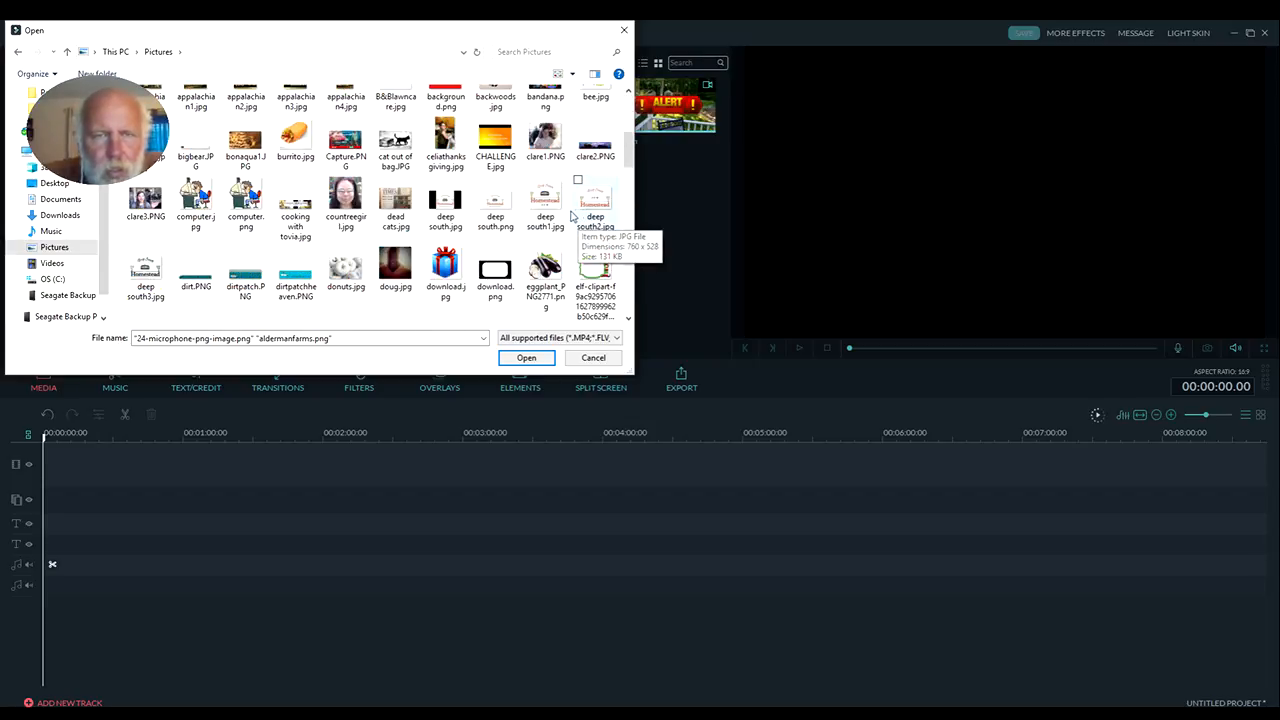
ctrl+click(359, 227)
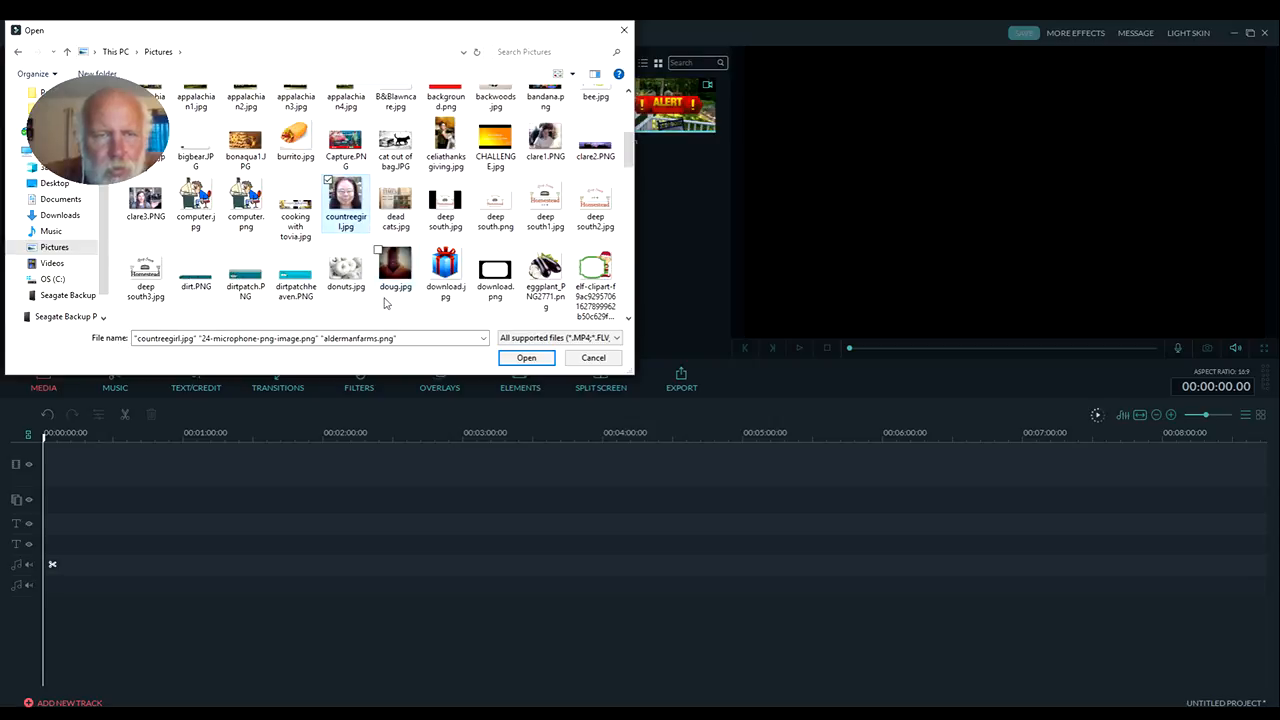
ctrl+click(199, 222)
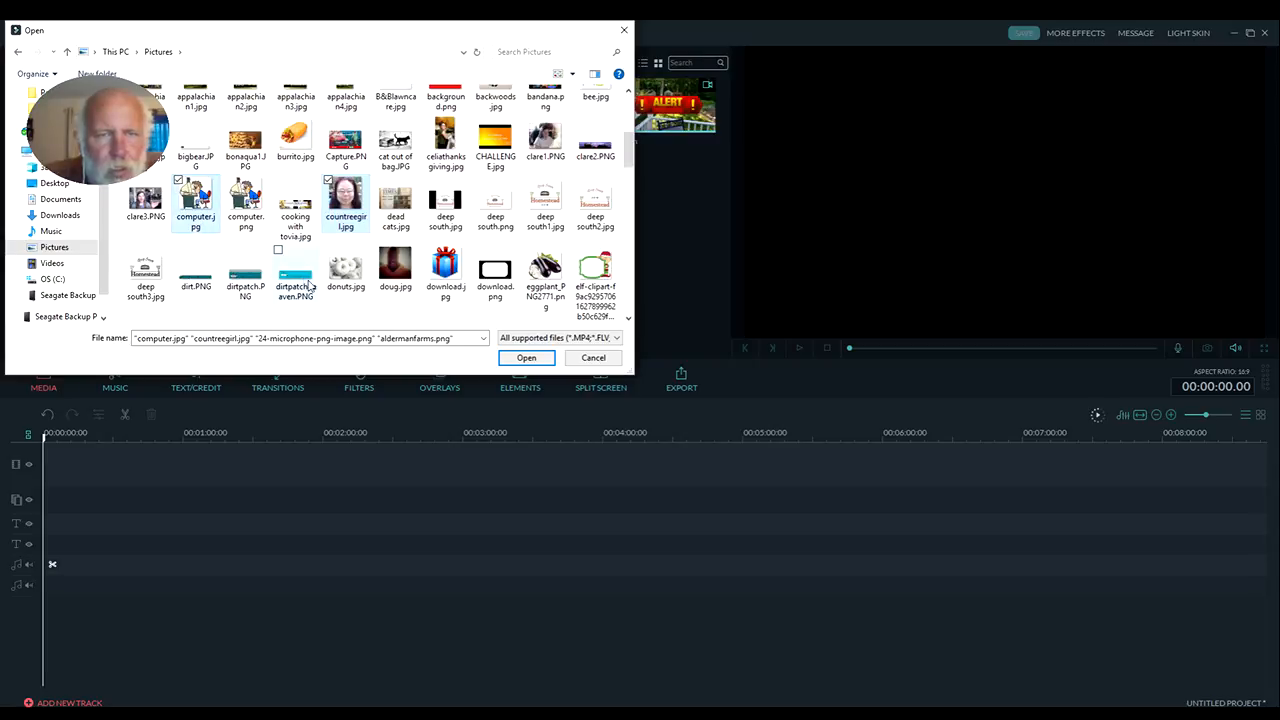
ctrl+click(548, 283)
click(526, 357)
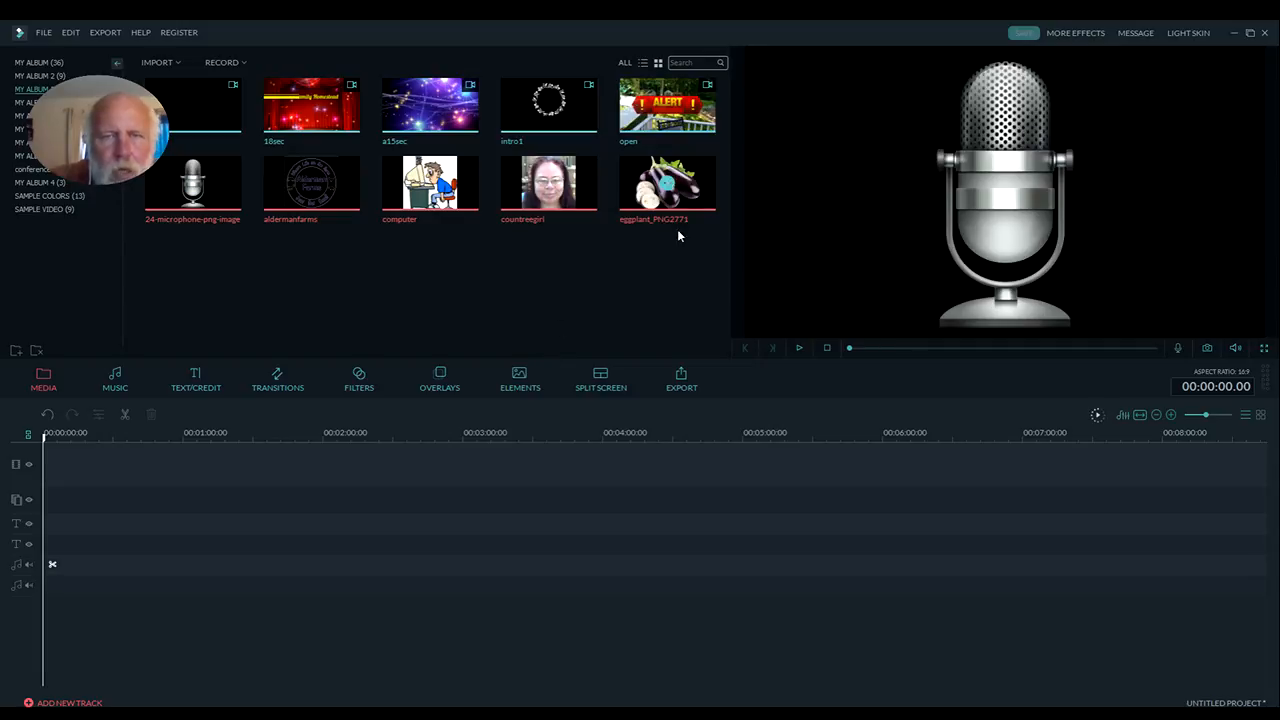
Import smudge1.png from the Pictures folder into the album and preview the aldermanfarms image
click(174, 62)
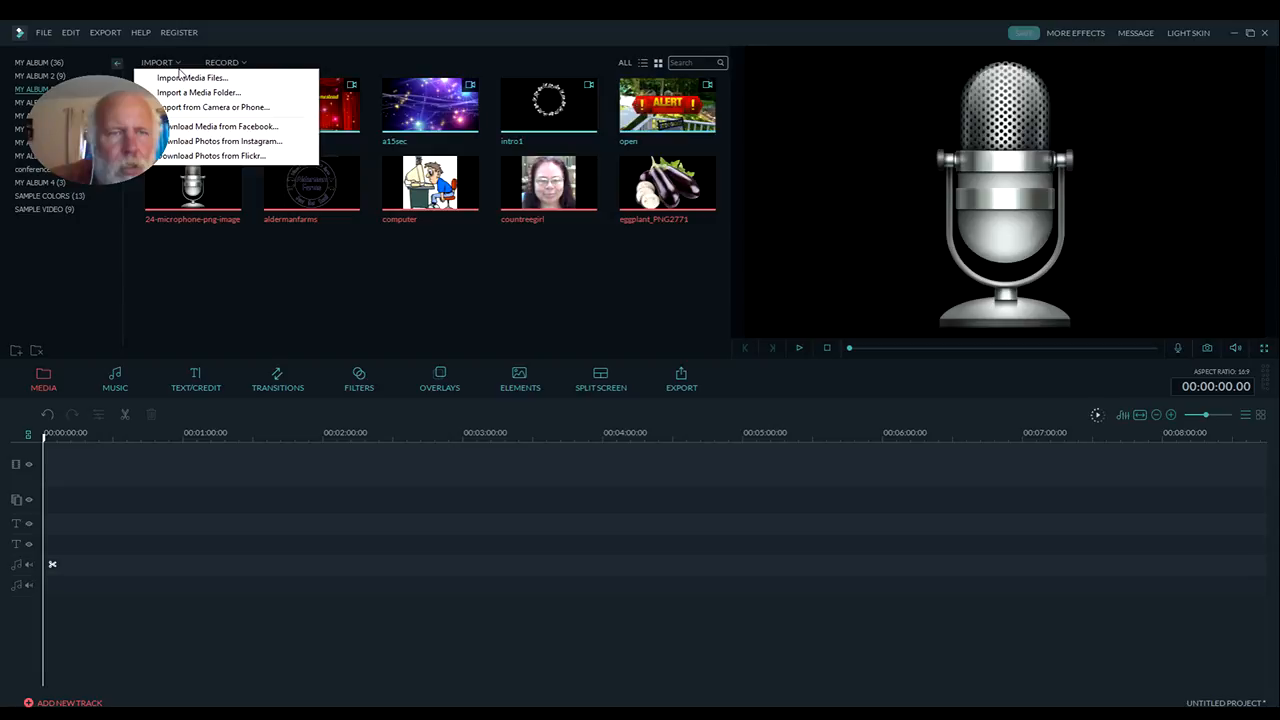
click(182, 78)
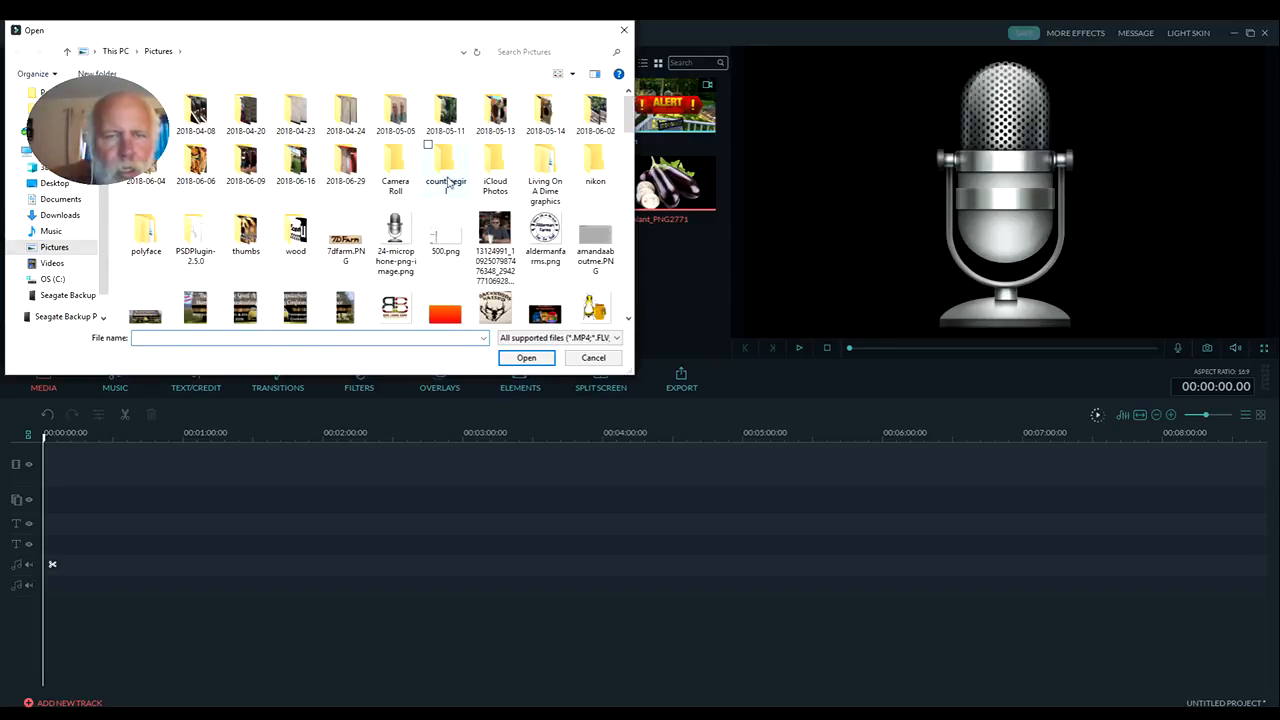
scroll(447, 183, down, 10)
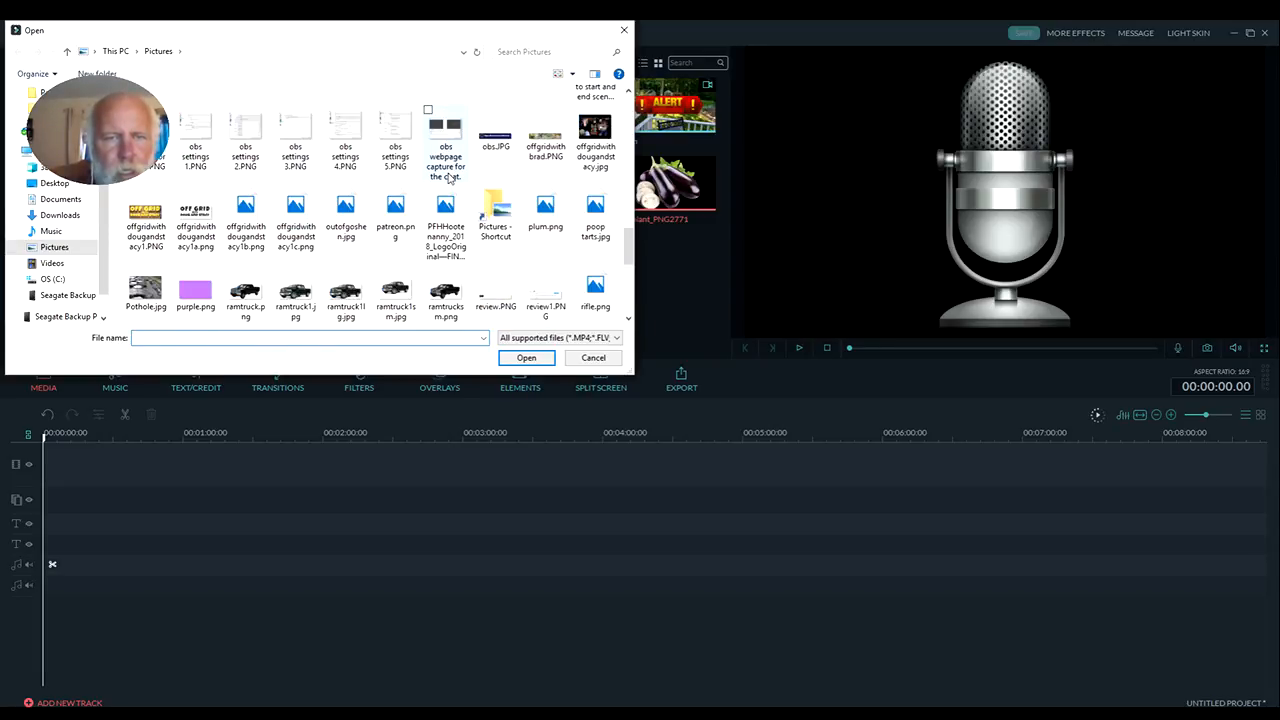
scroll(449, 178, down, 5)
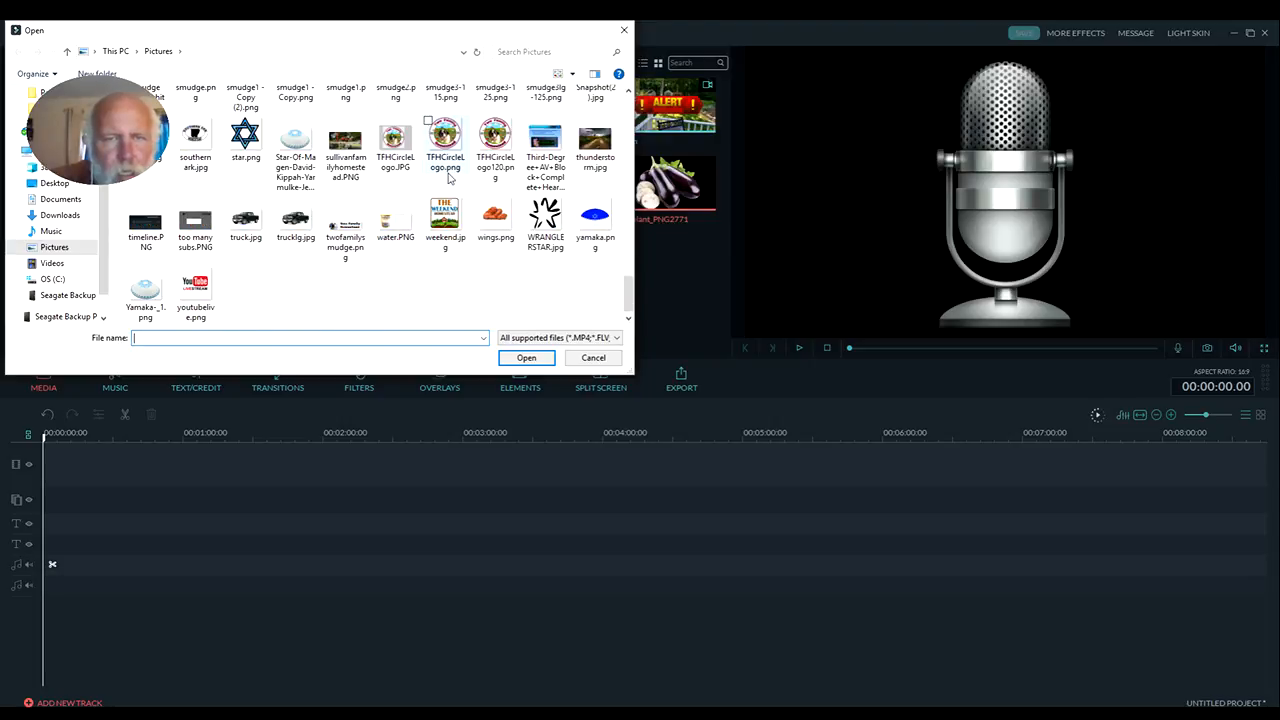
scroll(449, 178, up, 1)
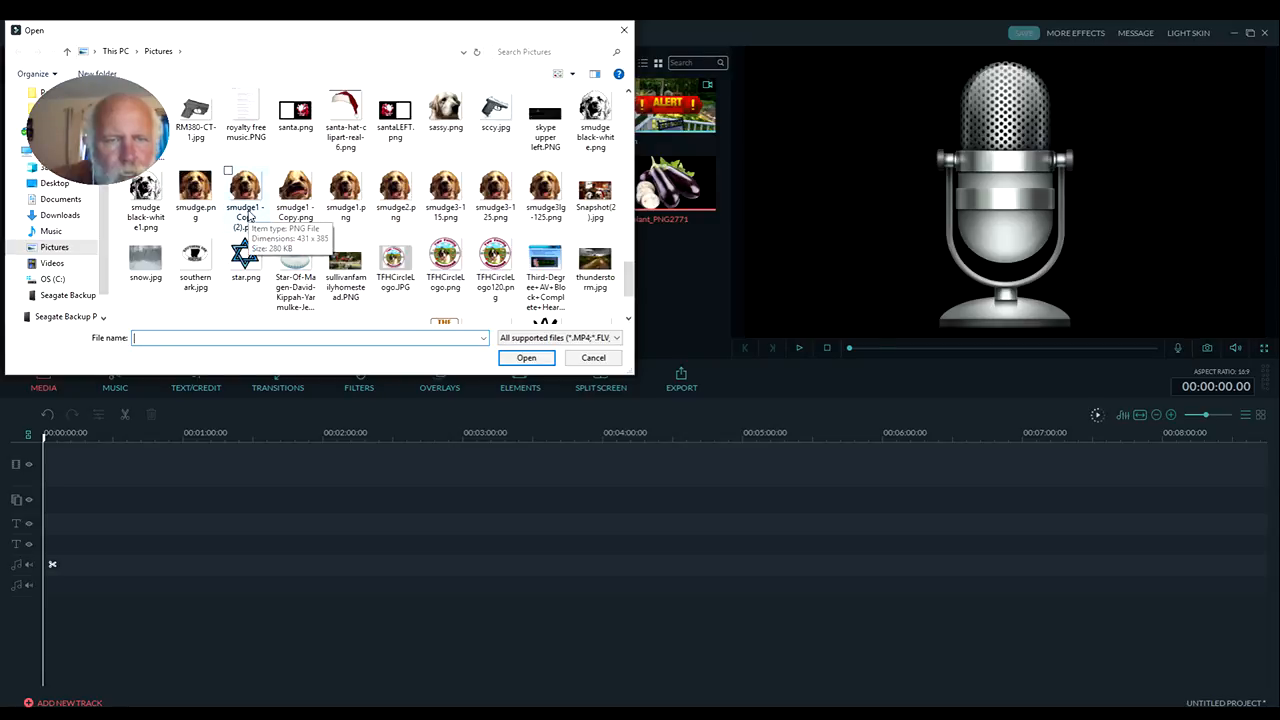
click(345, 188)
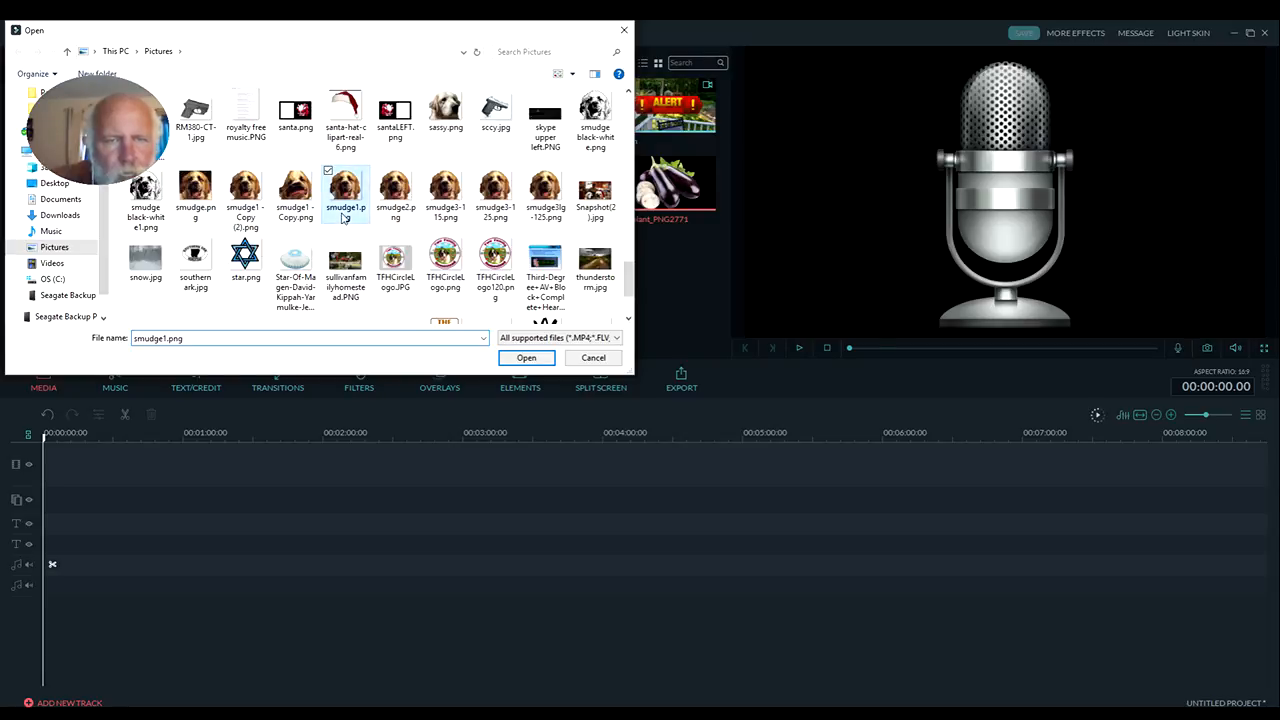
click(535, 359)
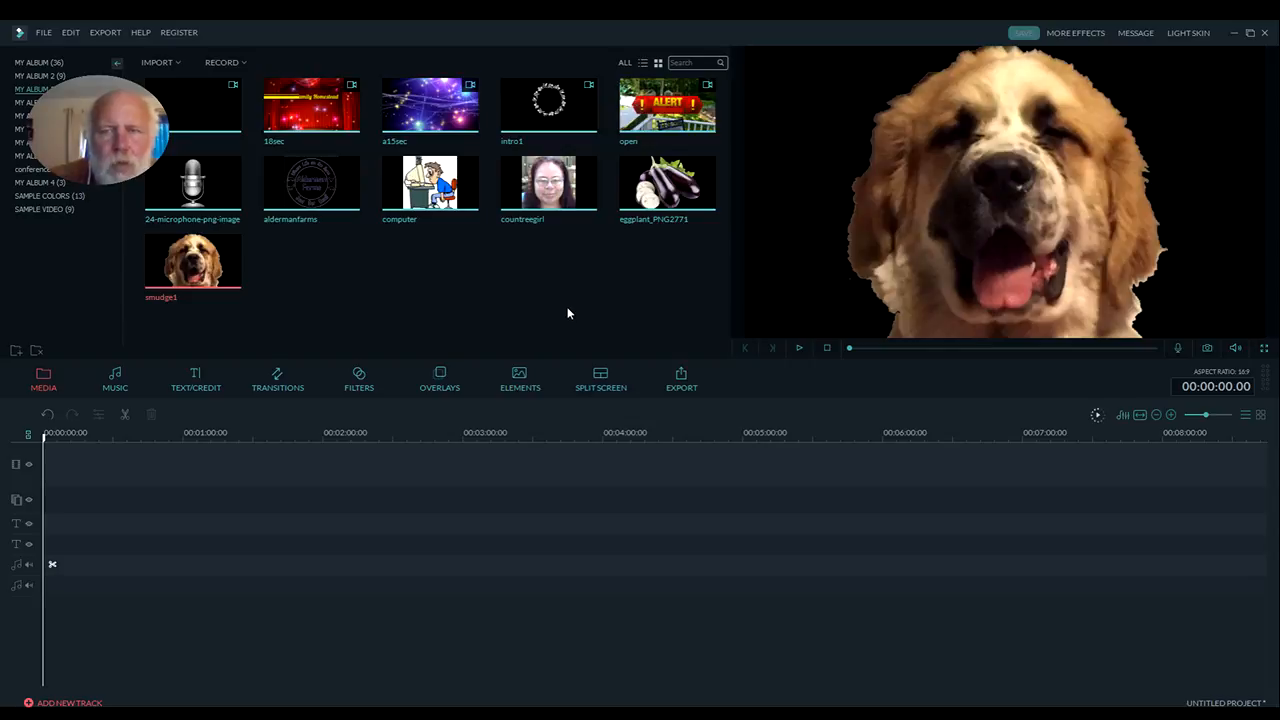
click(350, 200)
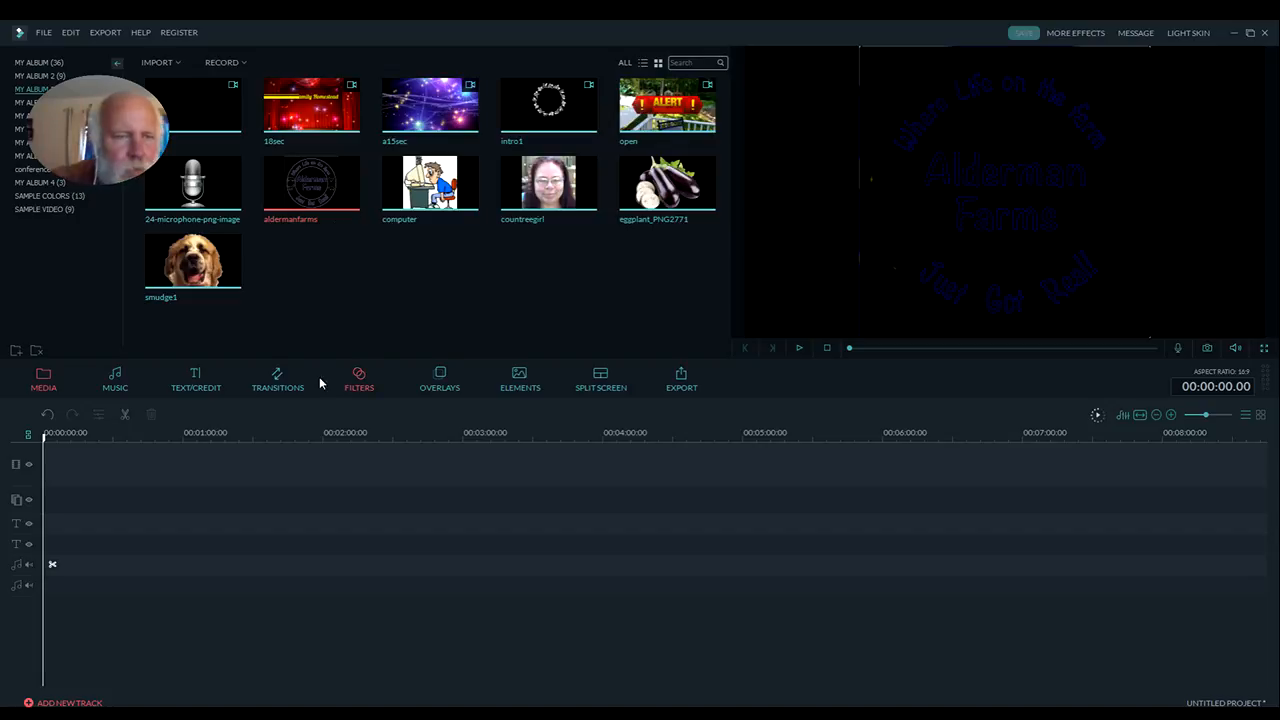
Place the Gradient3 sample color at the start of the video track and extend it to about 1 minute 4 seconds
click(49, 197)
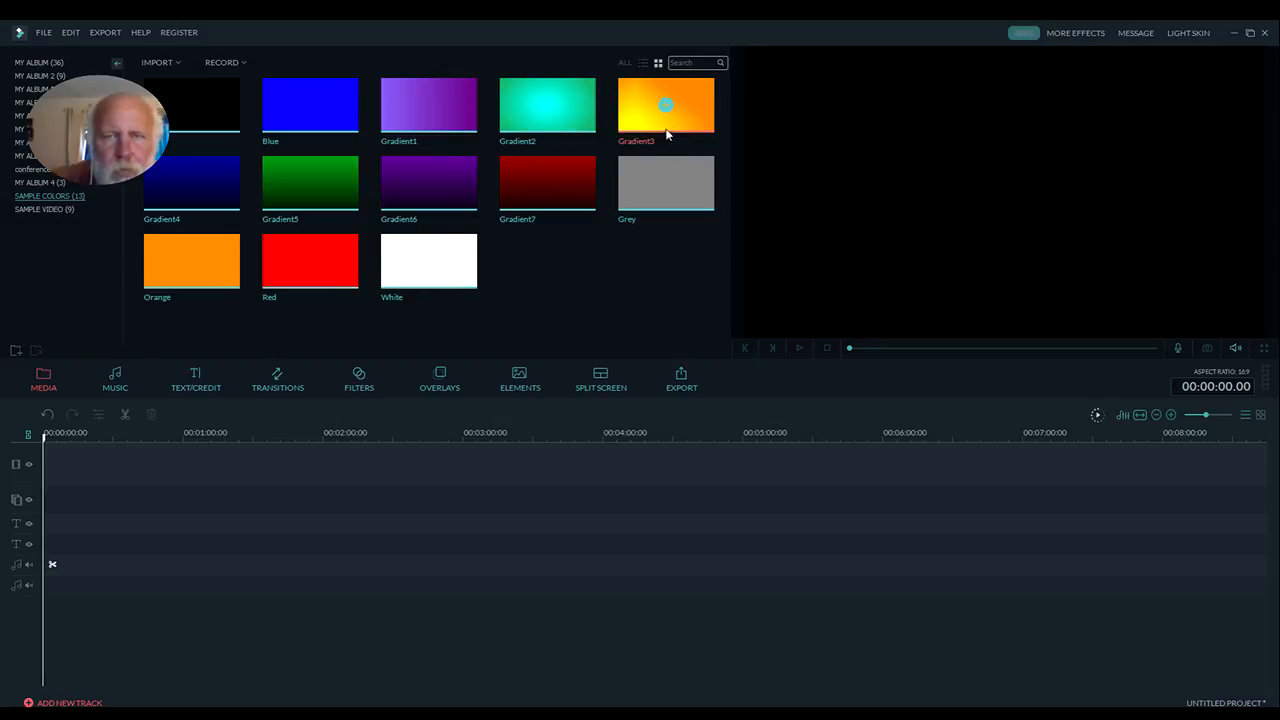
drag(688, 113, 50, 464)
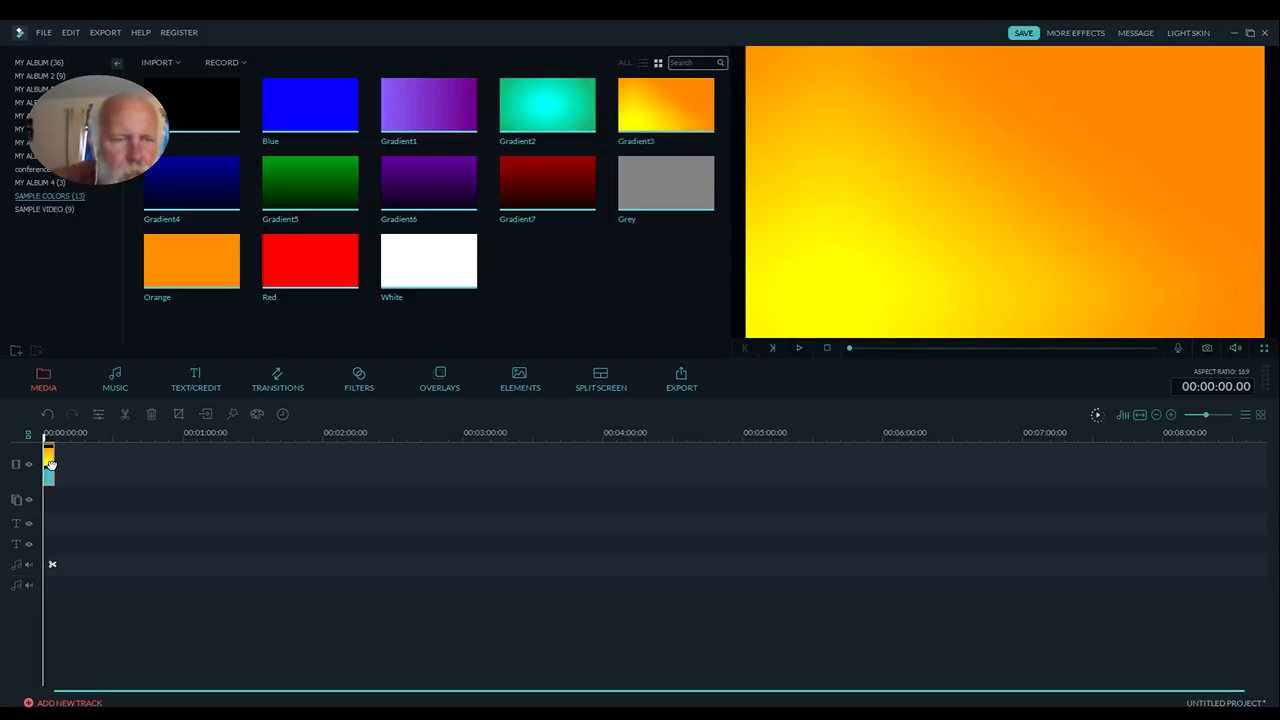
drag(52, 467, 192, 466)
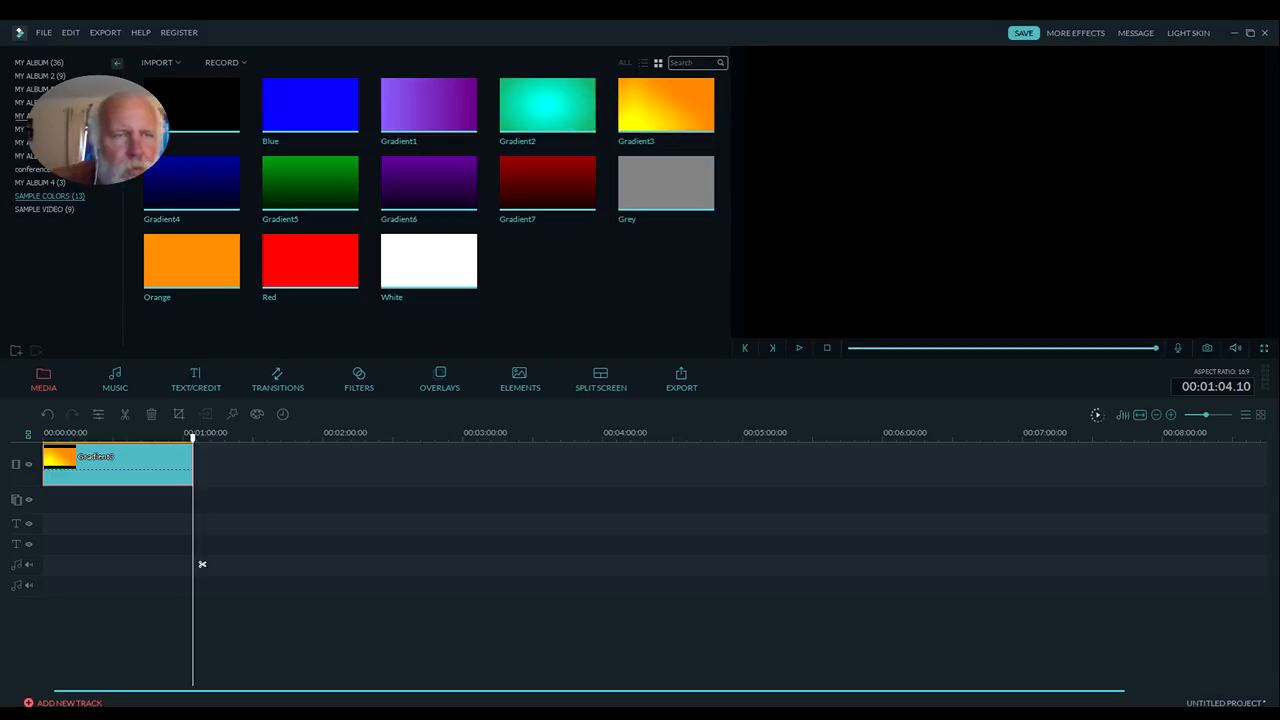
Place the aldermanfarms, computer and countreegirl images side by side on the first overlay track, starting at about 20, 15 and 25 seconds respectively
click(38, 75)
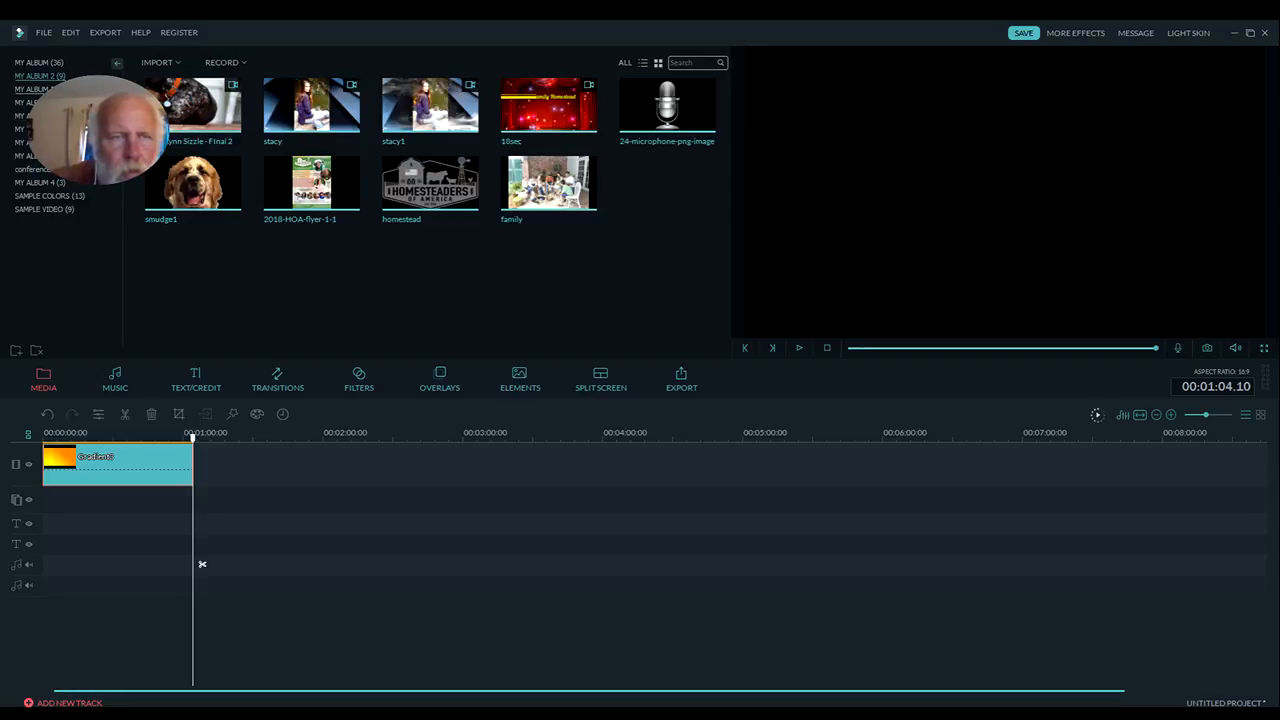
click(38, 89)
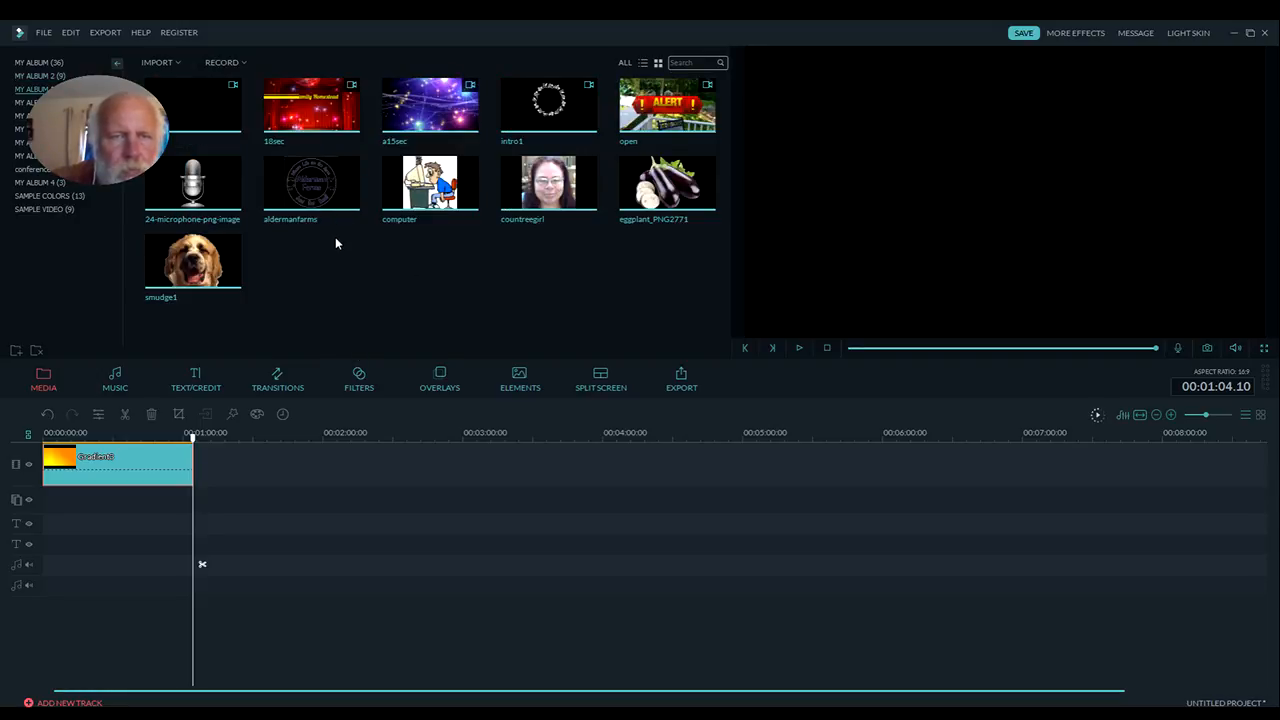
drag(343, 194, 119, 497)
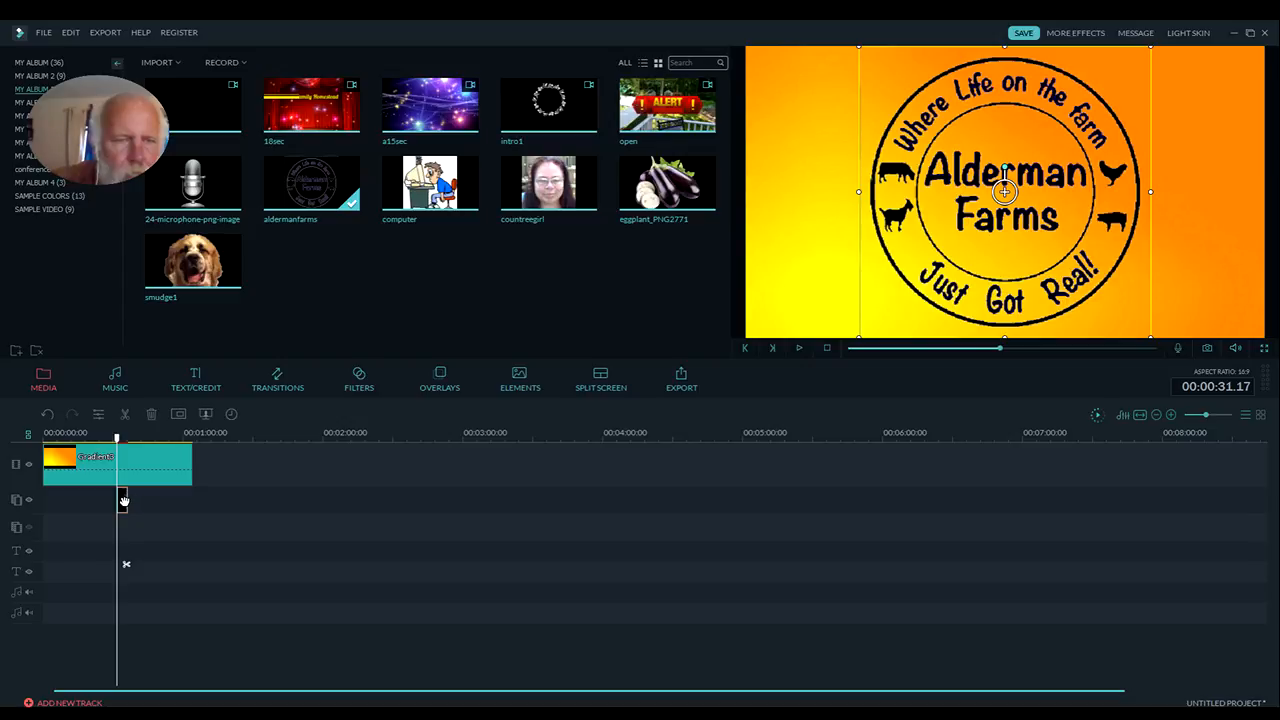
drag(122, 499, 96, 500)
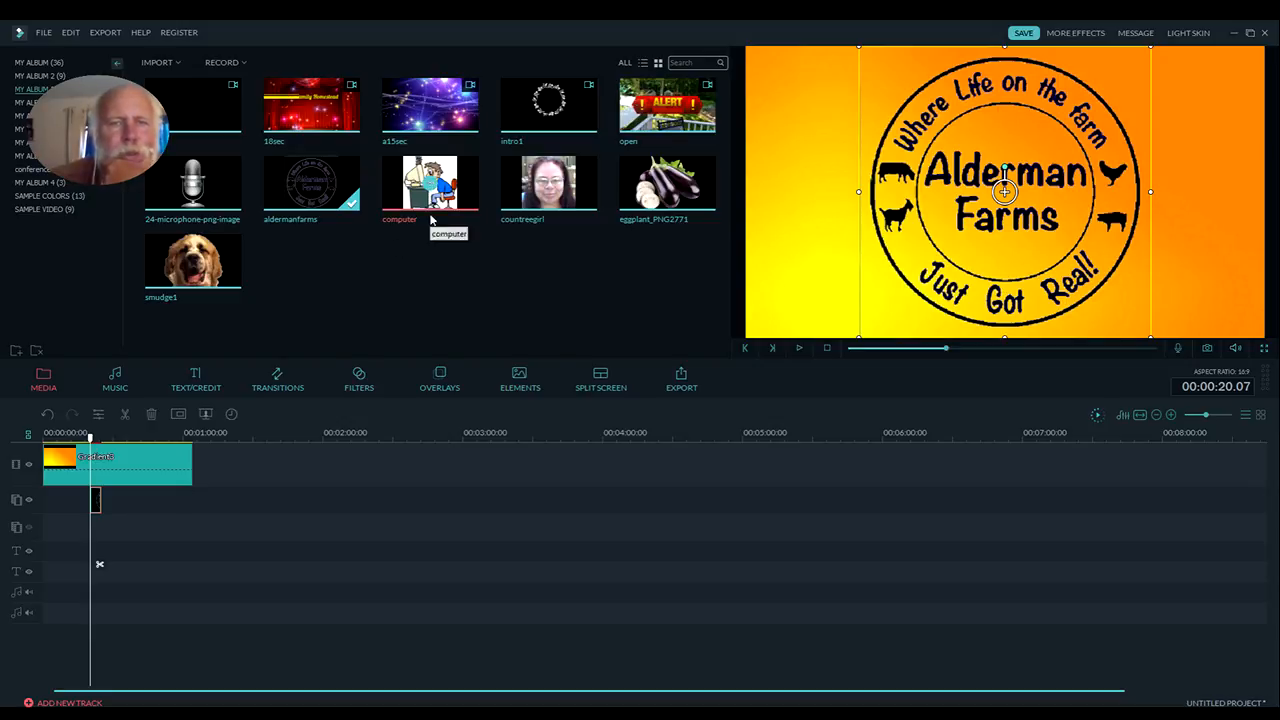
drag(445, 198, 84, 508)
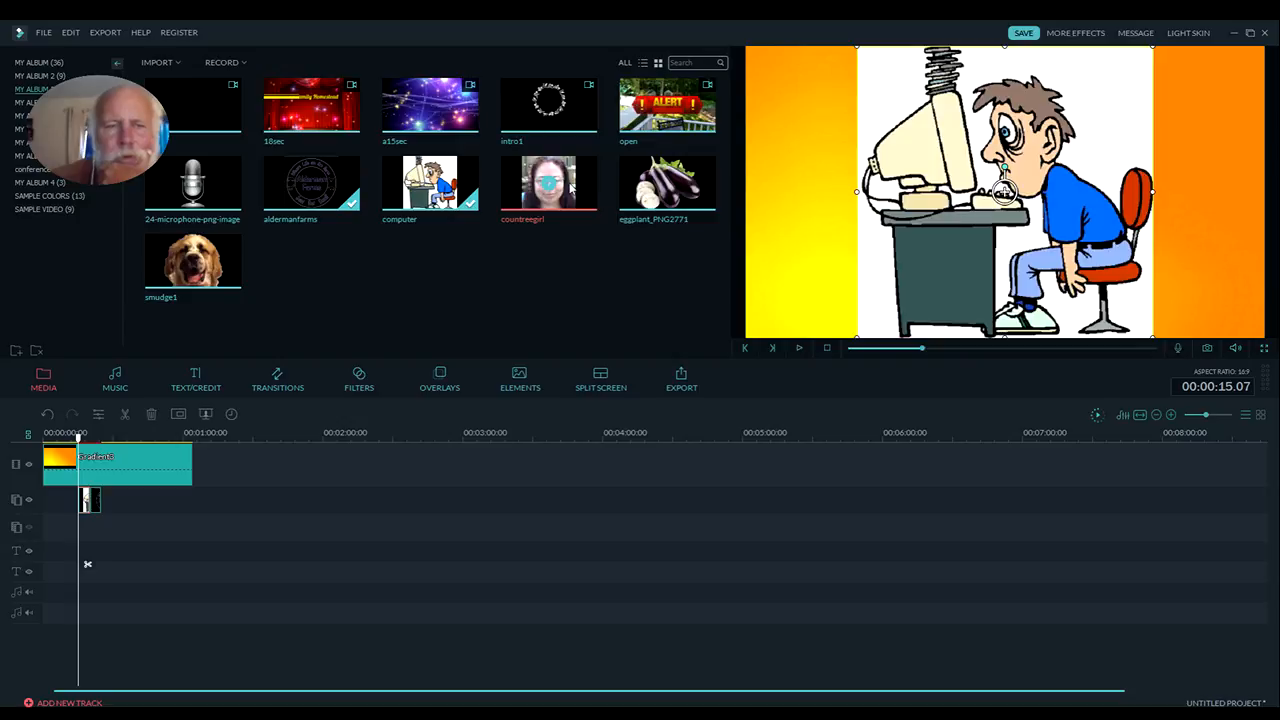
drag(572, 190, 108, 512)
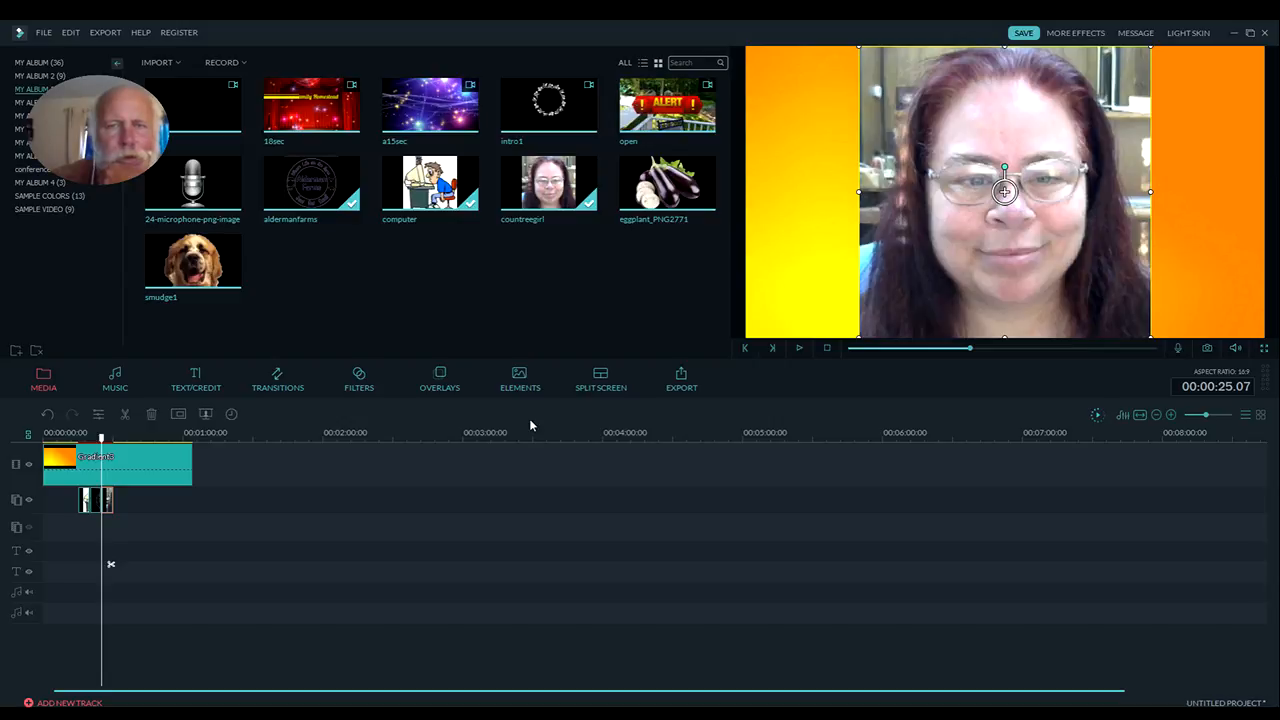
Place eggplant_PNG2771 on the first overlay track at about 37 seconds and stack smudge1 and 24-microphone-png-image on separate tracks below at about 15 seconds
drag(667, 185, 132, 500)
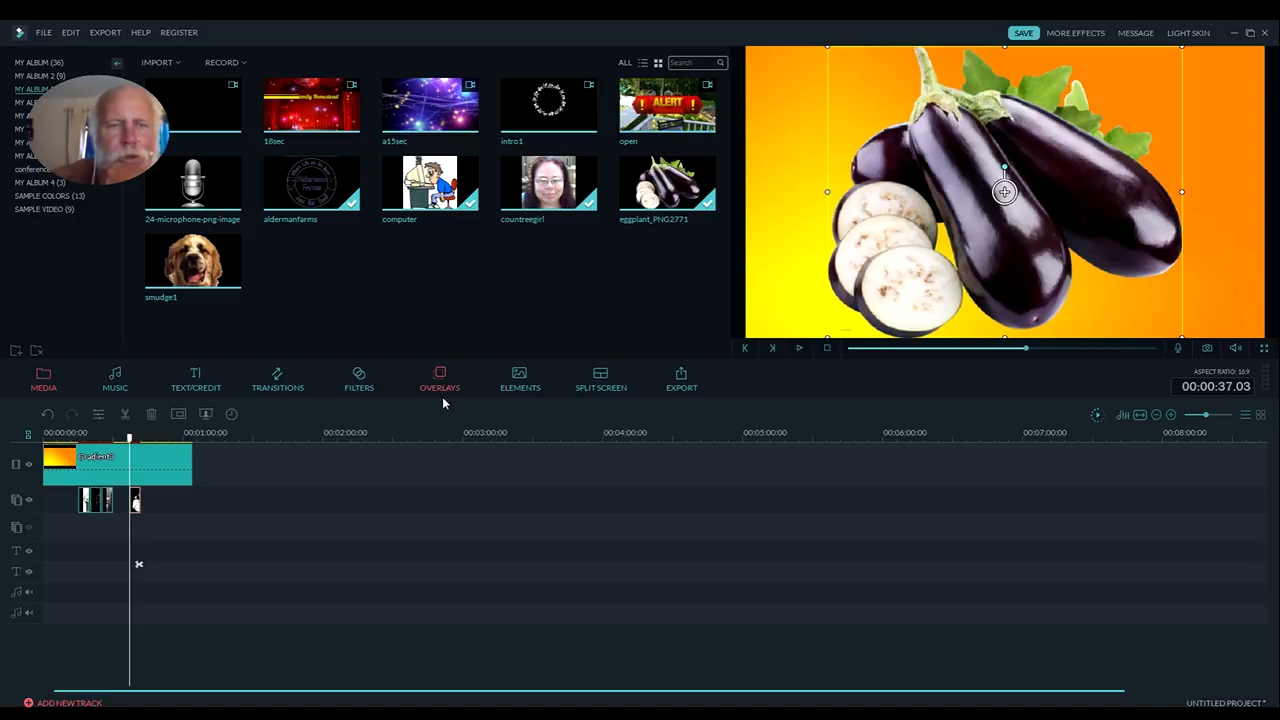
mouse_move(230, 279)
mouse_down()
mouse_move(114, 528)
mouse_move(80, 528)
mouse_up()
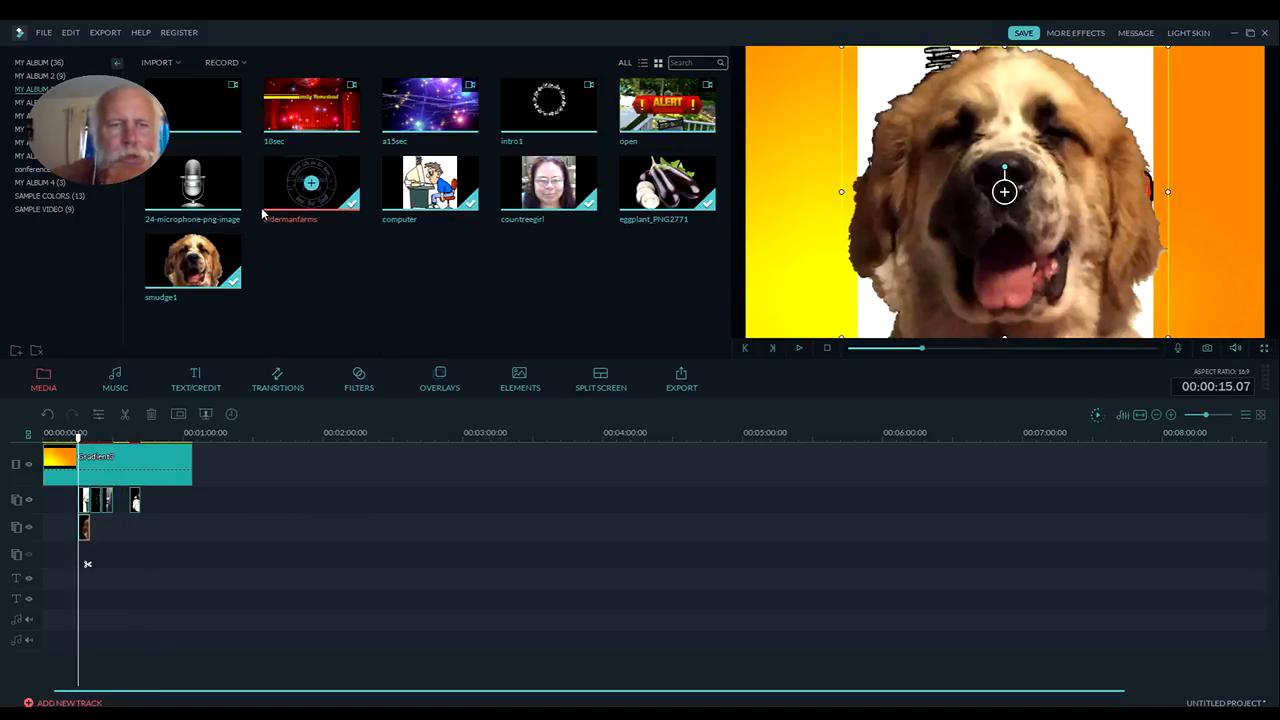
drag(231, 187, 87, 570)
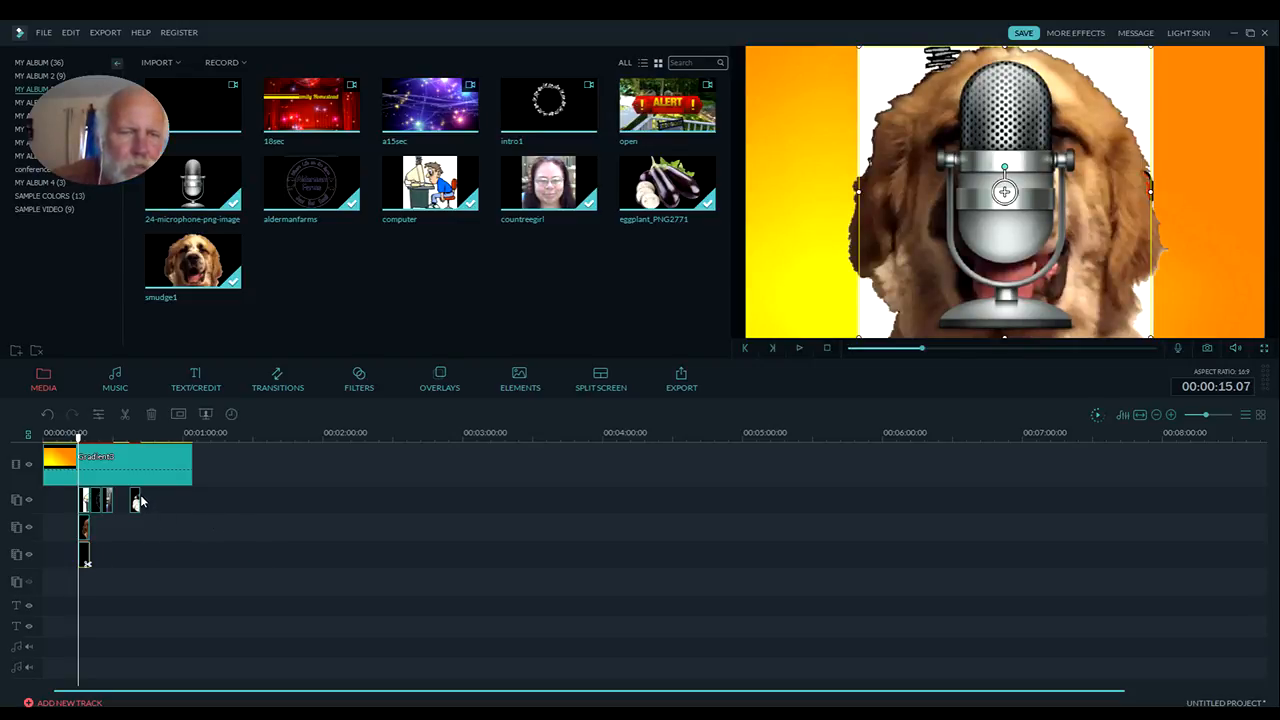
Extend the eggplant image to about 56 seconds, the countreegirl image to about 33 seconds, and the computer image's start back to about 4 seconds
click(137, 502)
mouse_move(139, 501)
mouse_down()
mouse_move(175, 503)
mouse_move(121, 501)
mouse_up()
click(110, 502)
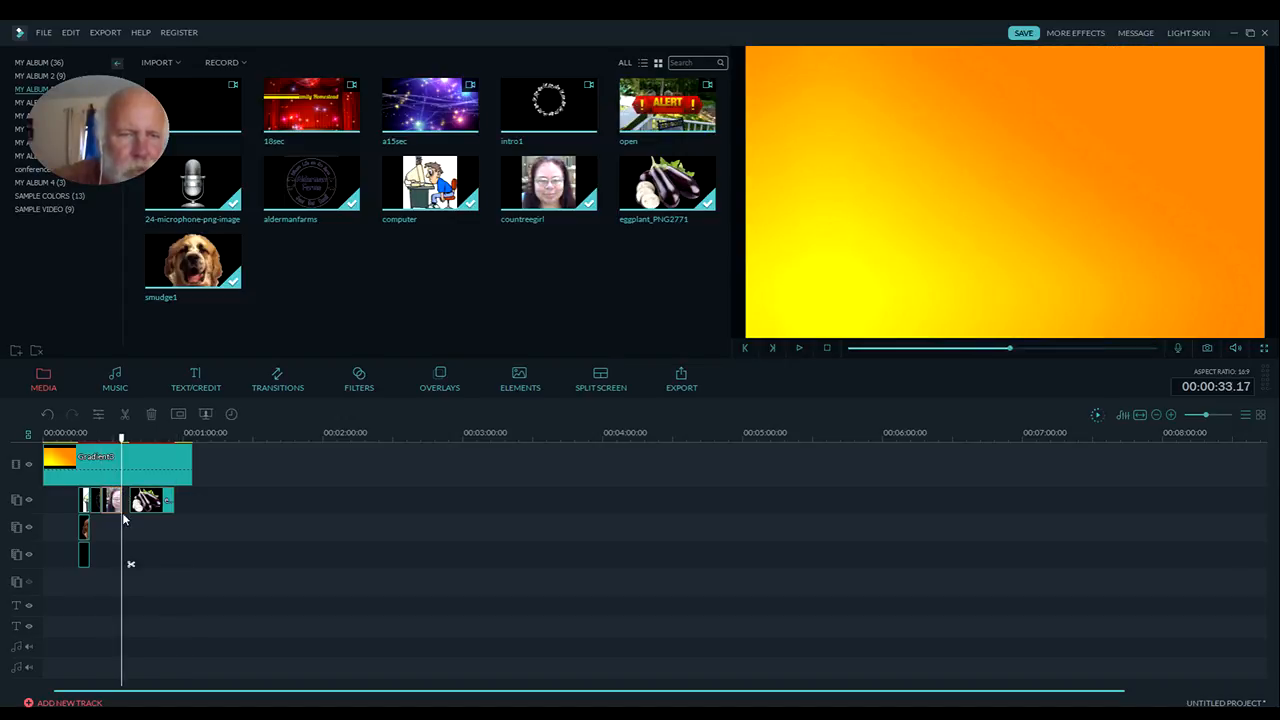
click(81, 500)
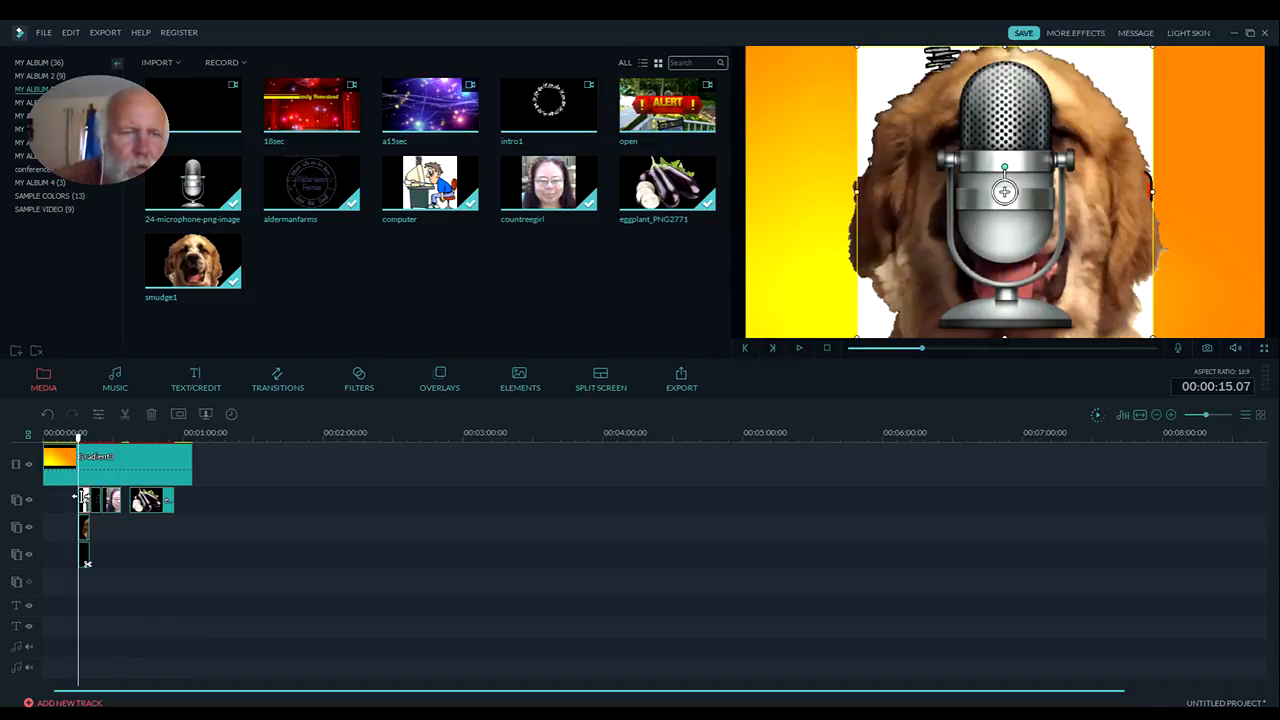
drag(72, 497, 56, 499)
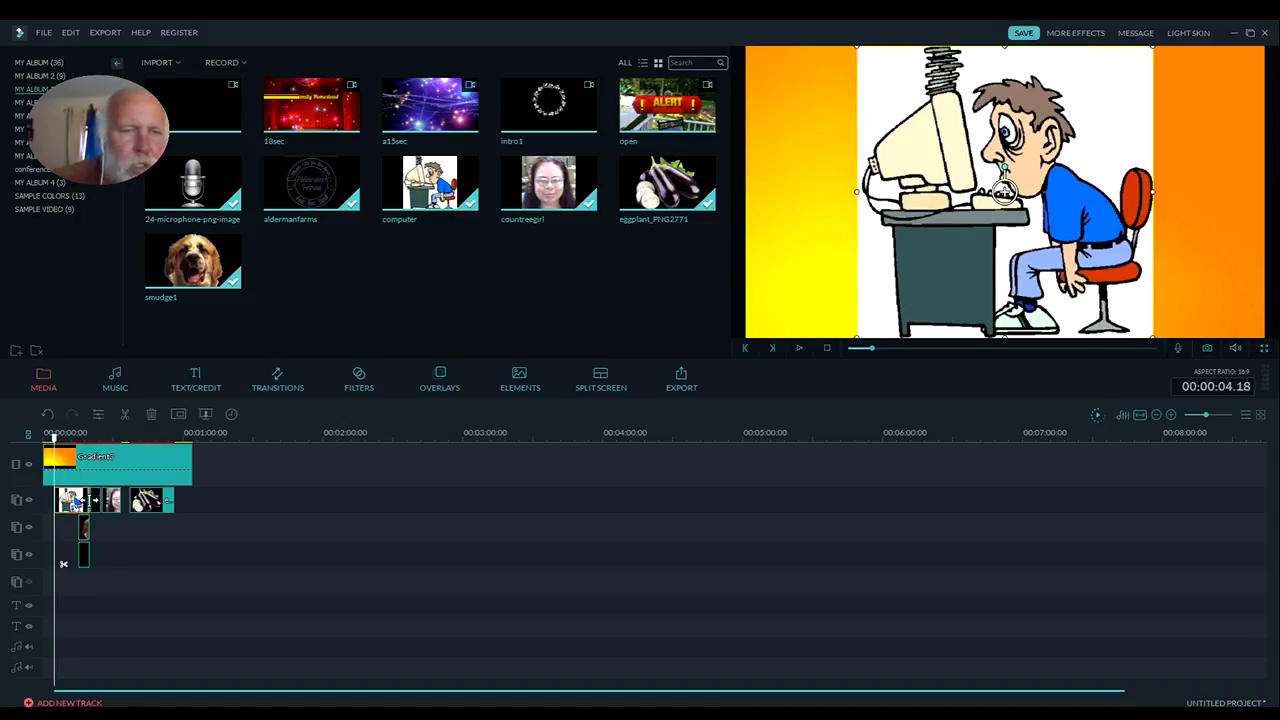
Stretch the smudge1 and microphone clips on their tracks to run from about 4 seconds to about 56 seconds
click(86, 531)
drag(73, 527, 174, 532)
click(84, 558)
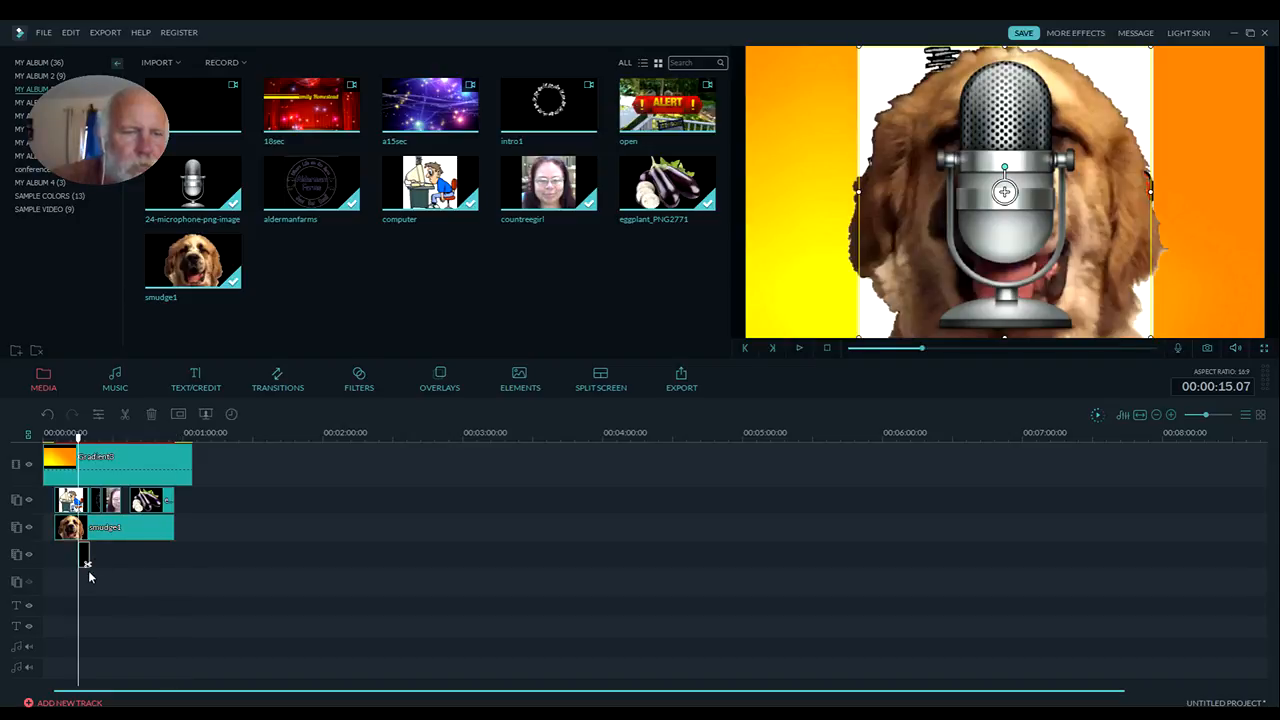
drag(84, 558, 174, 557)
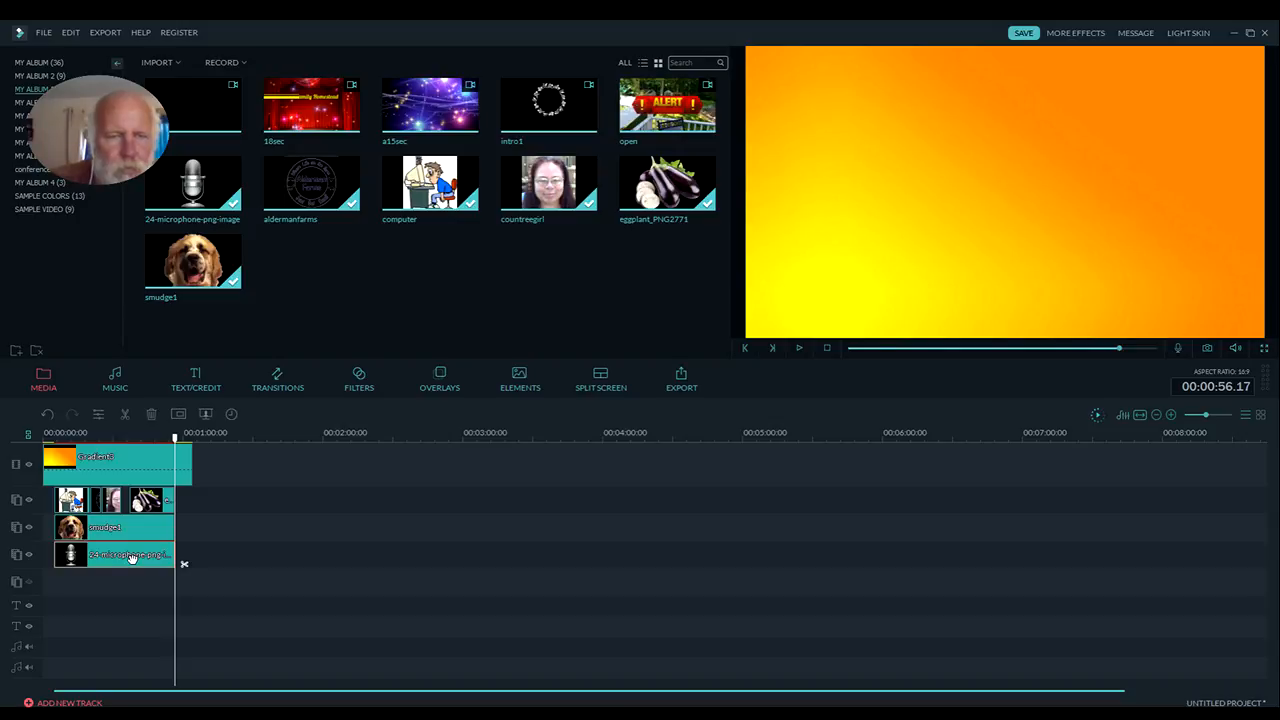
Shrink the microphone and smudge1 images in the frame, placing the dog in the lower-left corner with the microphone in front of its mouth
drag(176, 441, 132, 441)
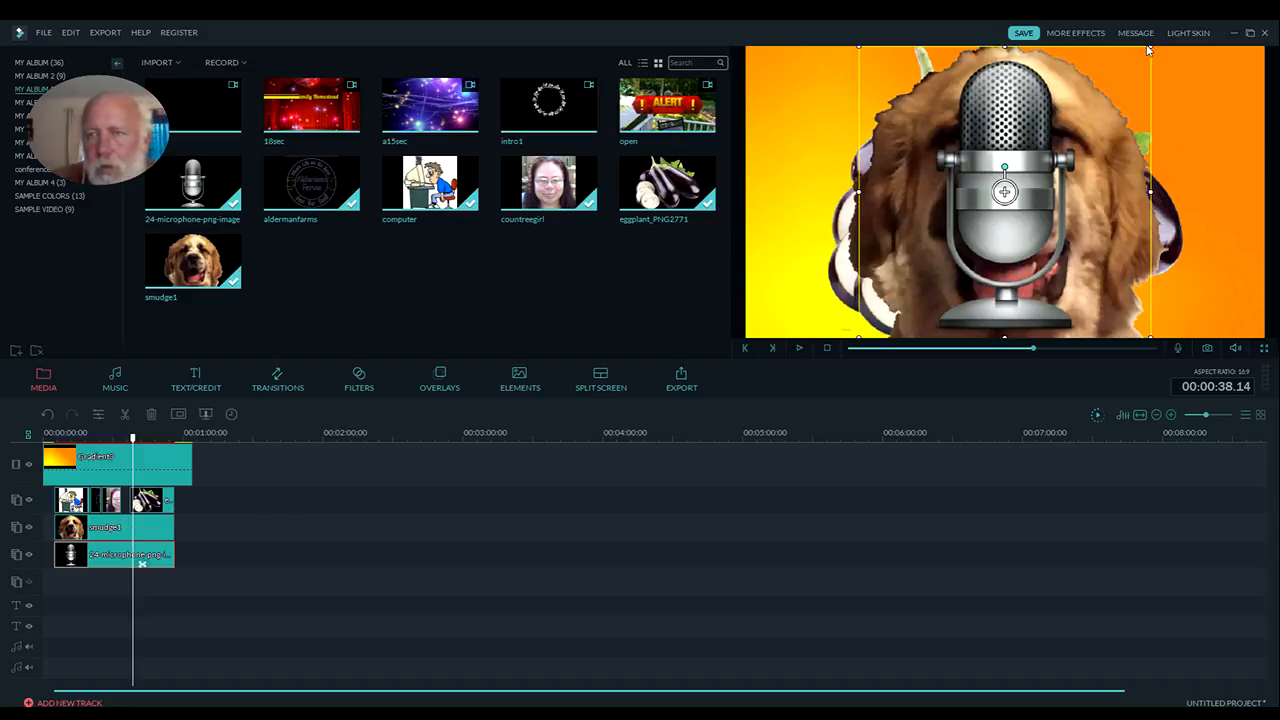
drag(1150, 45, 937, 203)
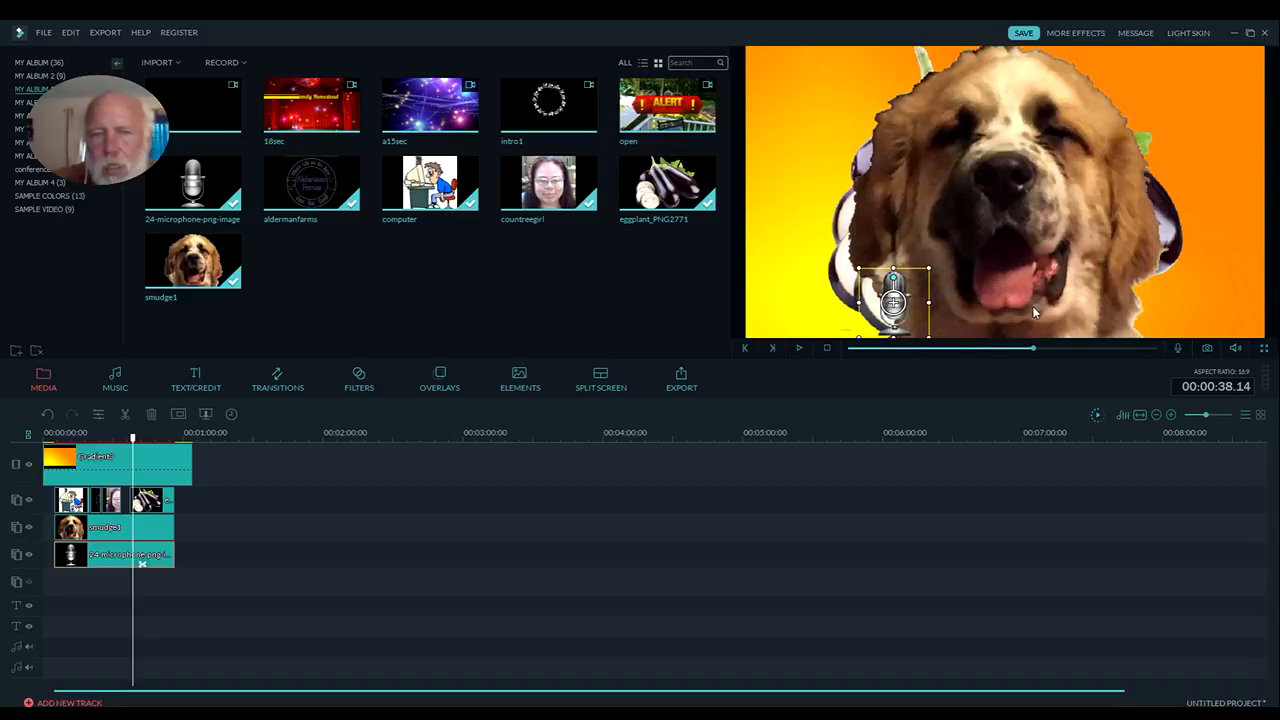
click(152, 535)
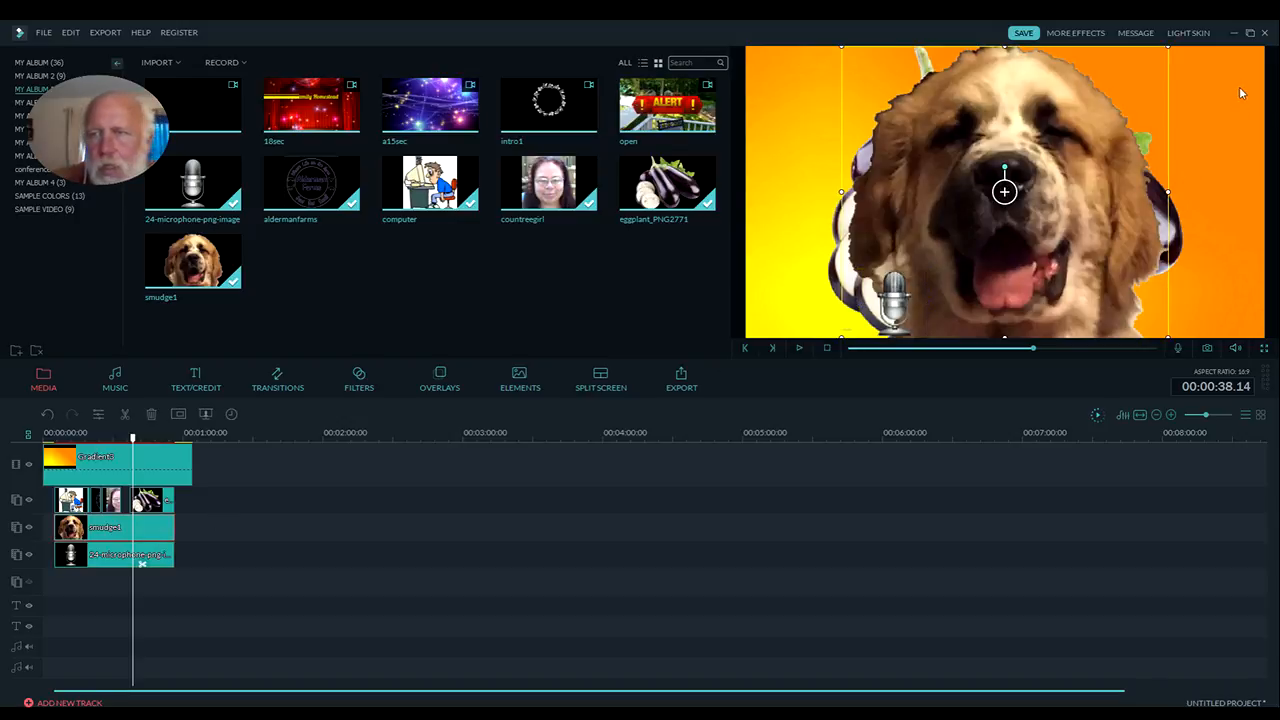
drag(1167, 46, 985, 210)
drag(955, 304, 851, 283)
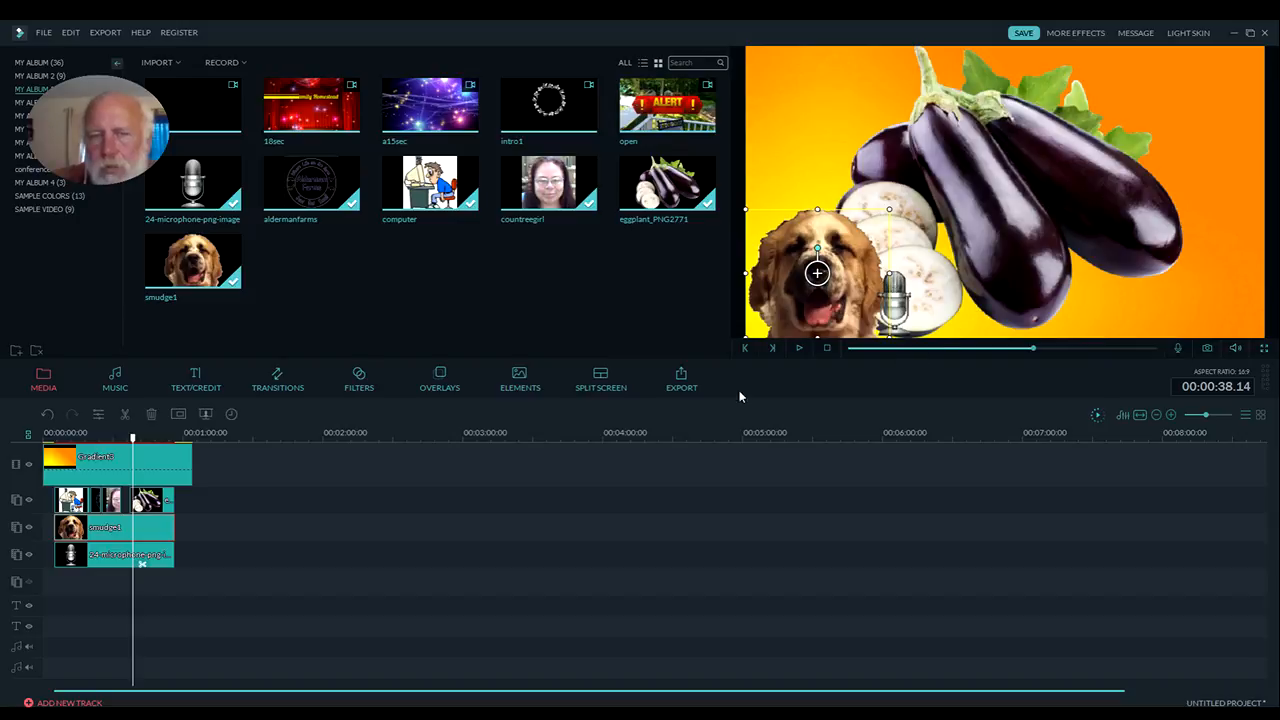
click(166, 556)
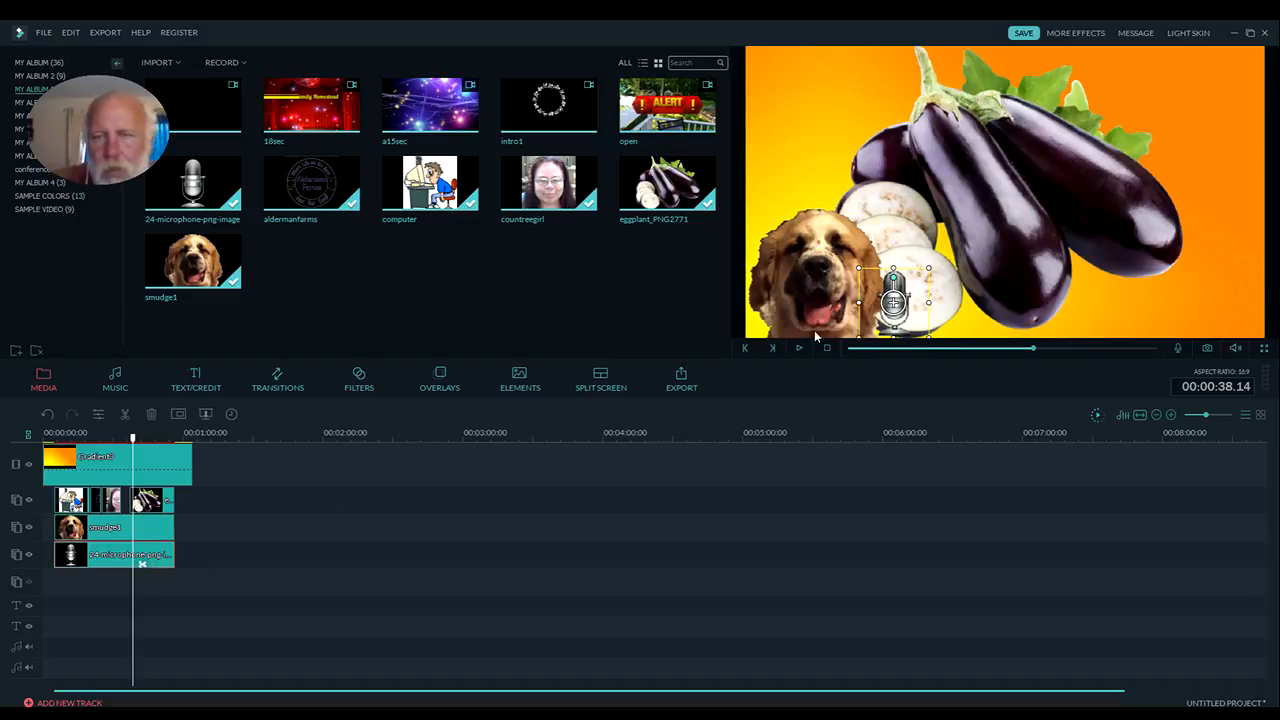
drag(893, 300, 858, 300)
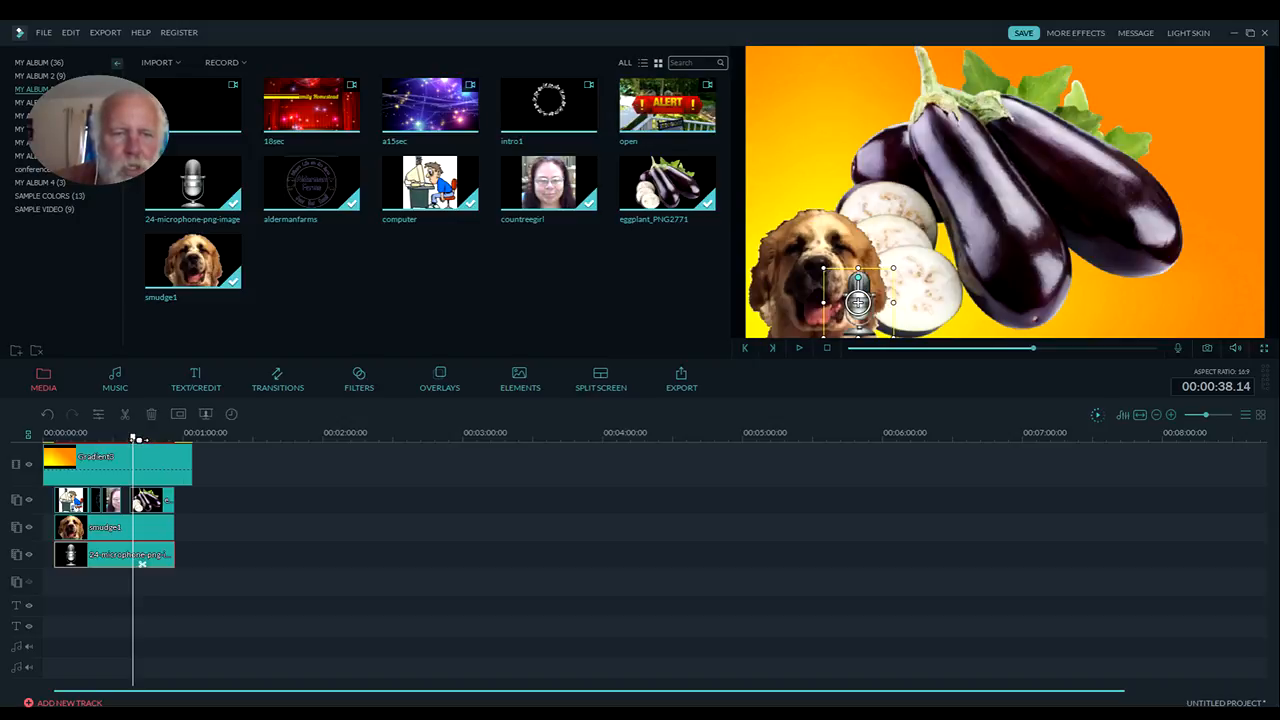
Close the first overlay track's gaps: extend countreegirl to the eggplant clip, move computer to 0 seconds and extend aldermanfarms back to about 15 seconds
mouse_move(138, 446)
mouse_down()
mouse_move(47, 455)
mouse_move(137, 465)
mouse_up()
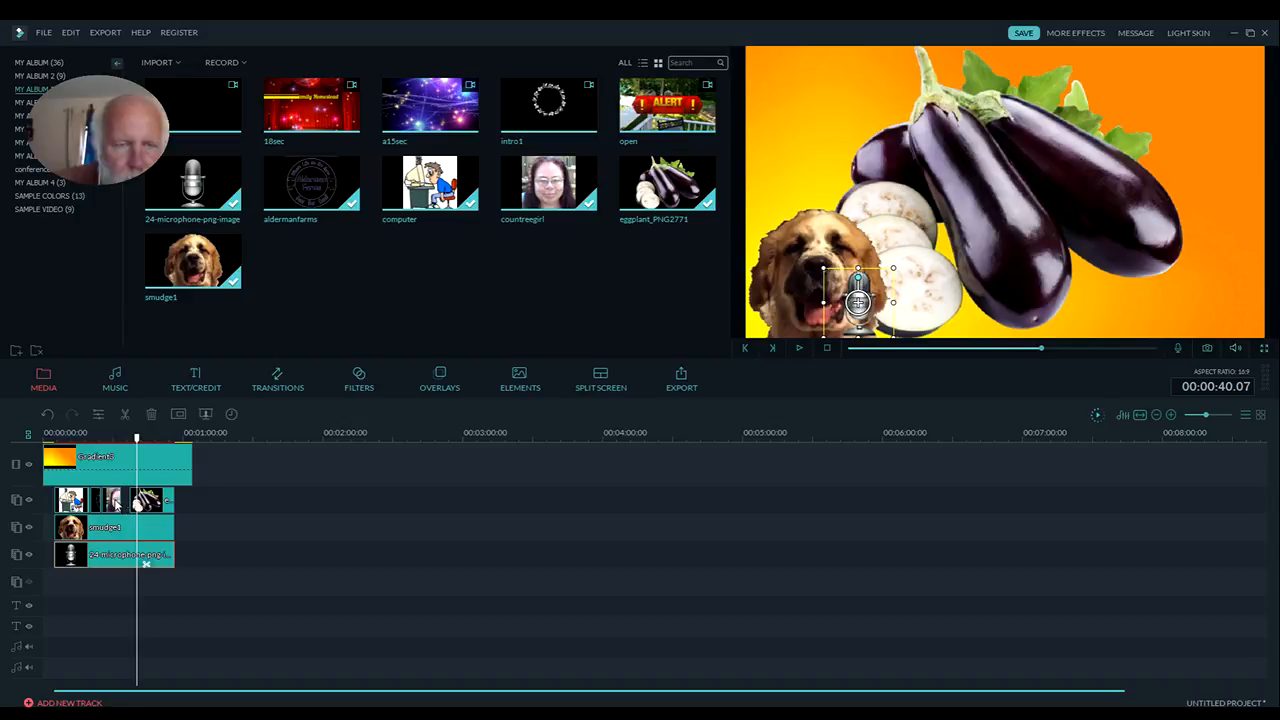
drag(146, 563, 64, 563)
drag(75, 503, 62, 501)
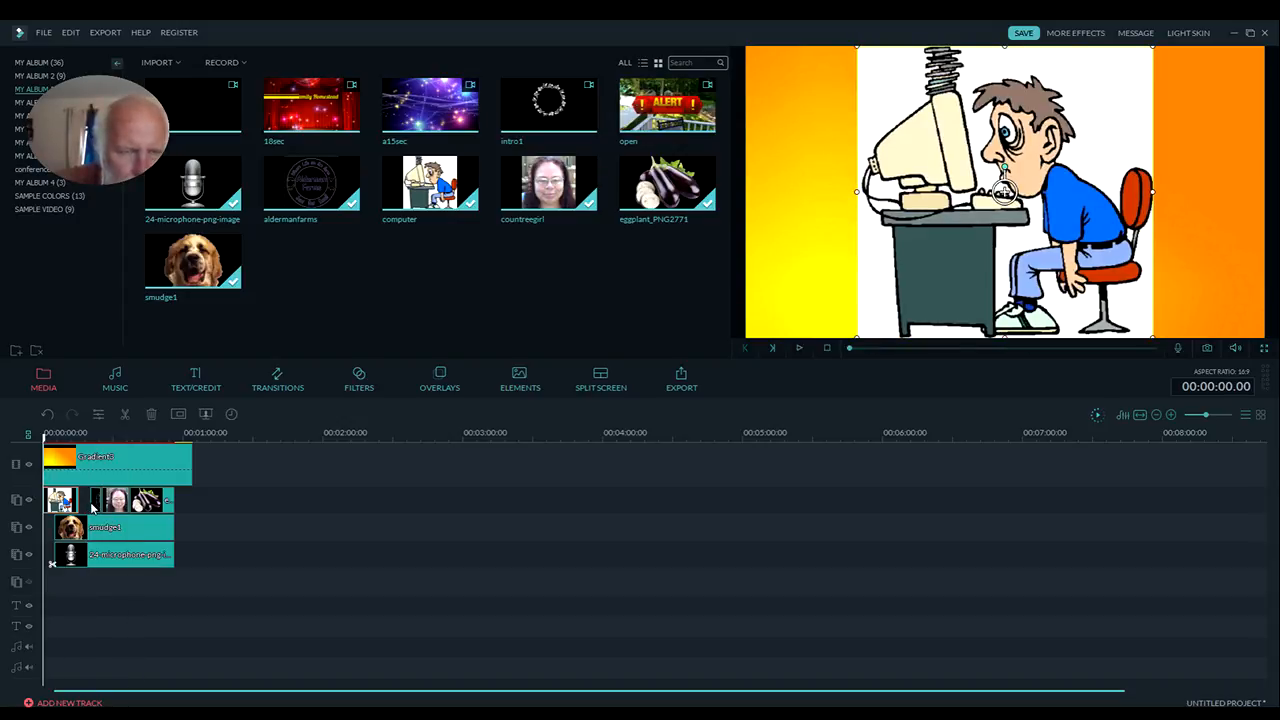
click(91, 506)
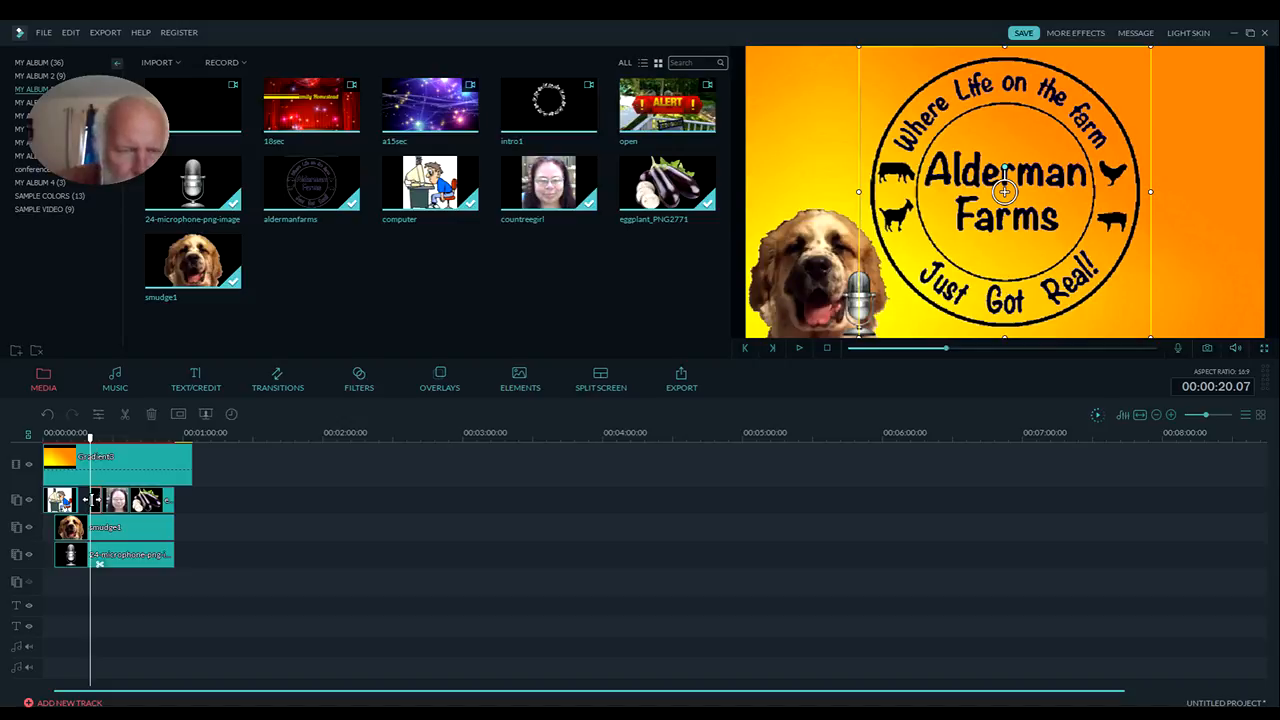
drag(91, 500, 89, 500)
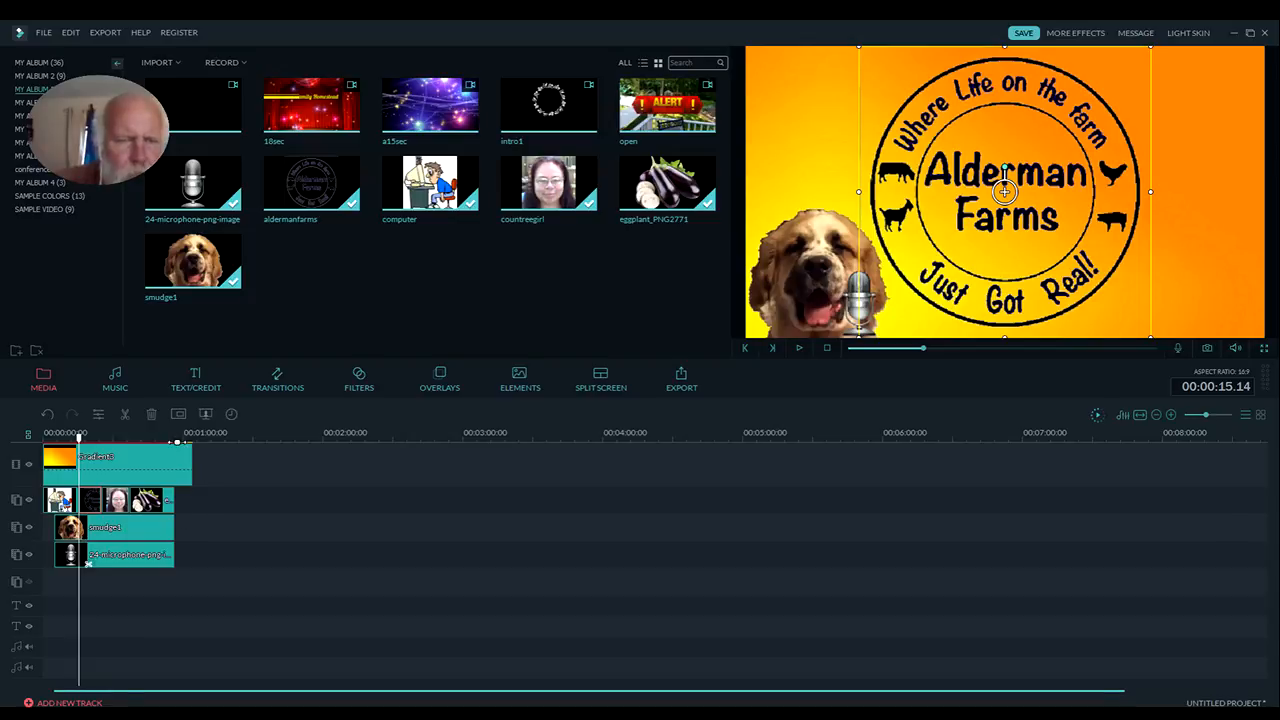
Split the Gradient3 background at 00:00:56.21, where the overlay clips end, and delete the leftover piece
click(177, 438)
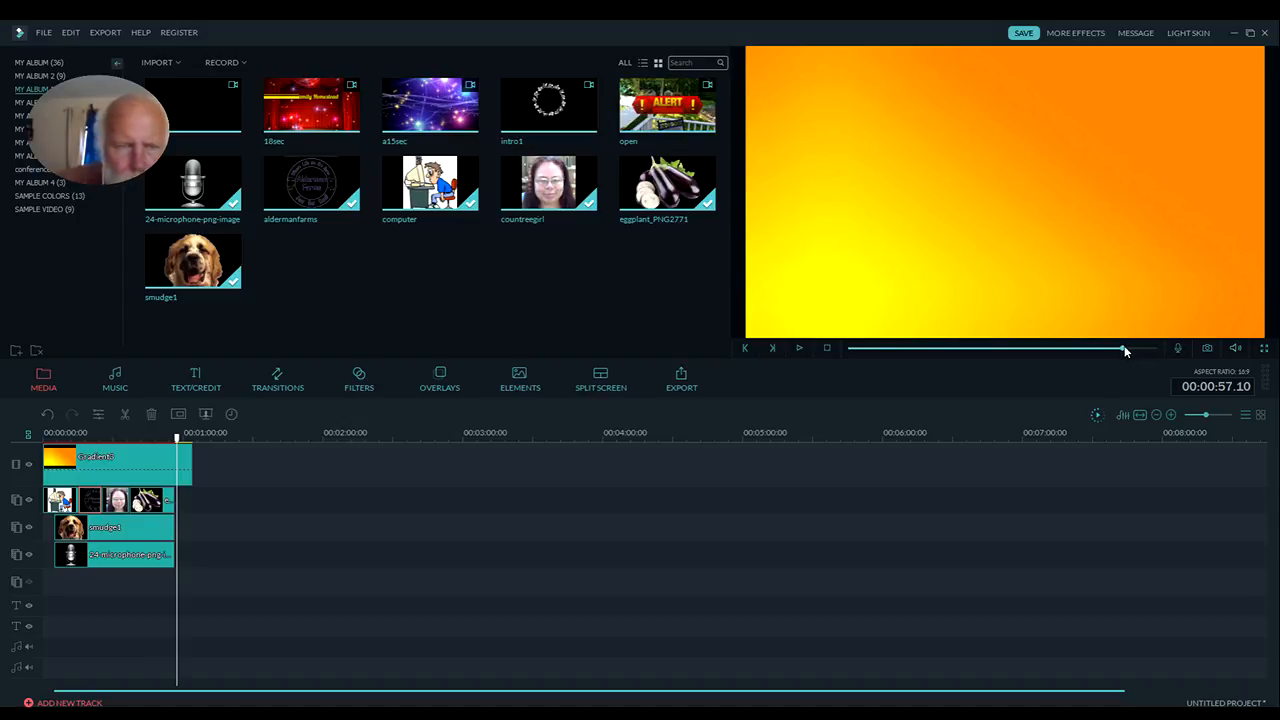
drag(1124, 347, 1120, 347)
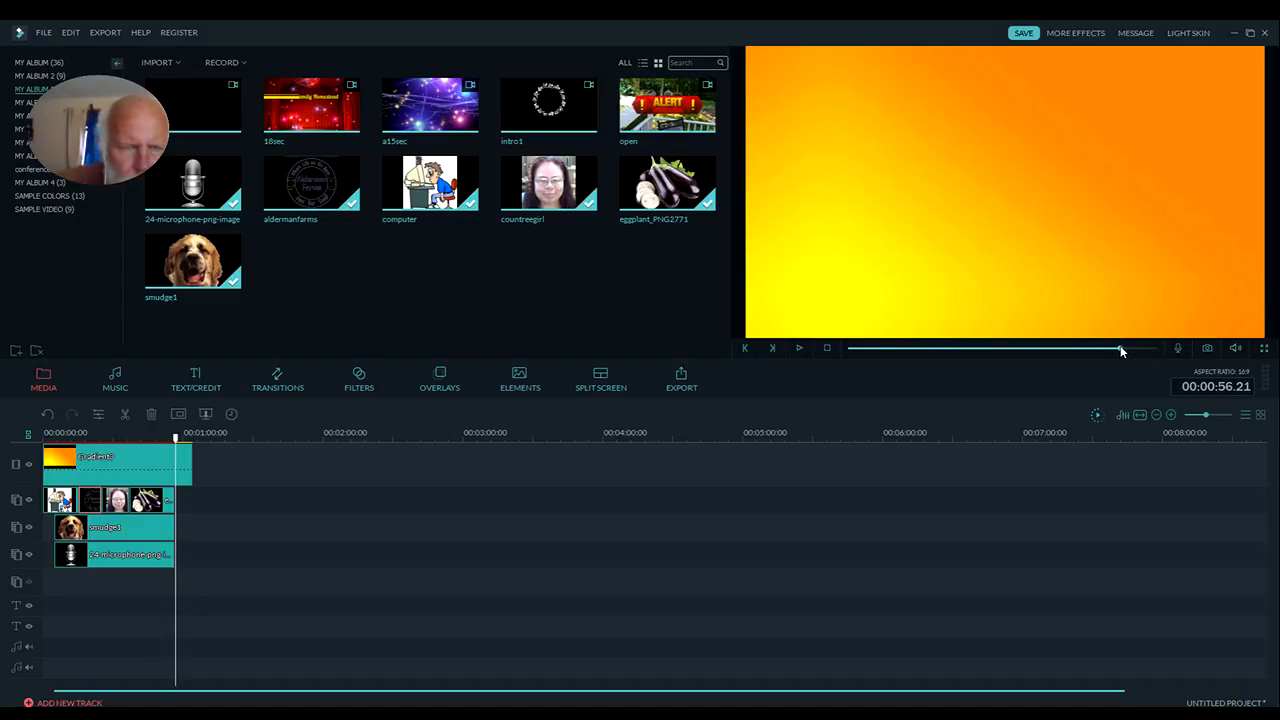
click(181, 476)
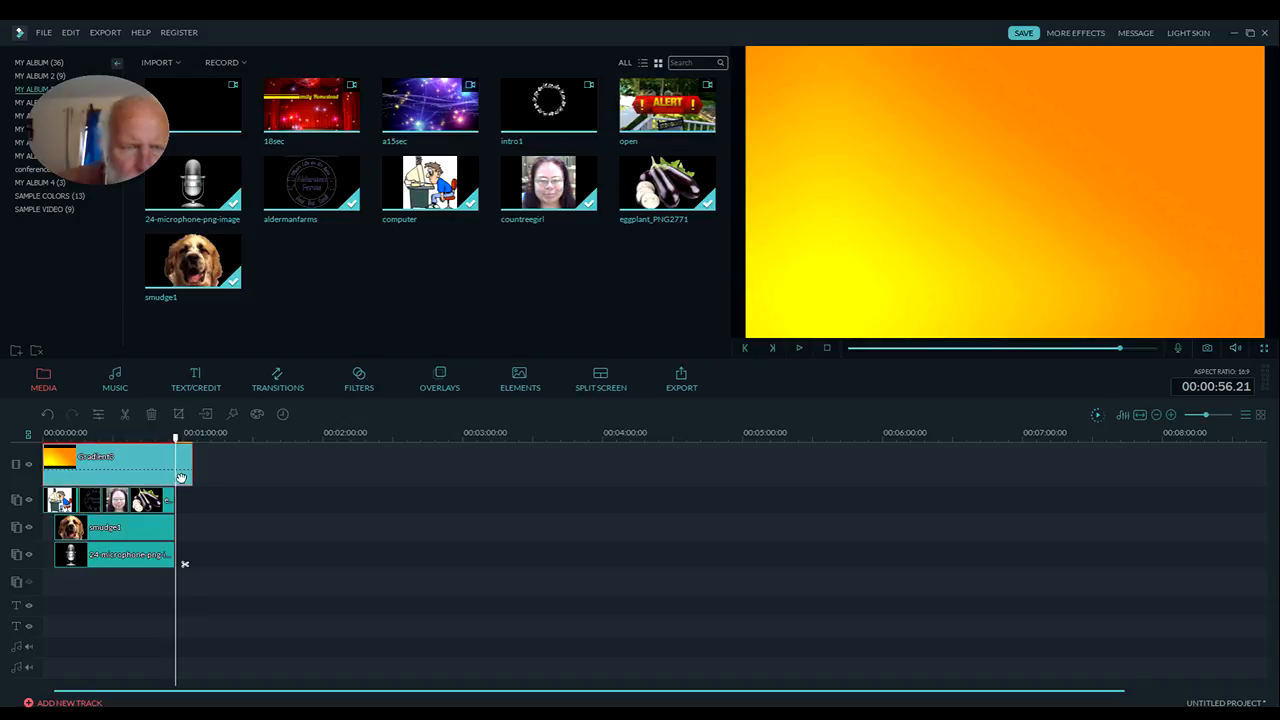
click(126, 418)
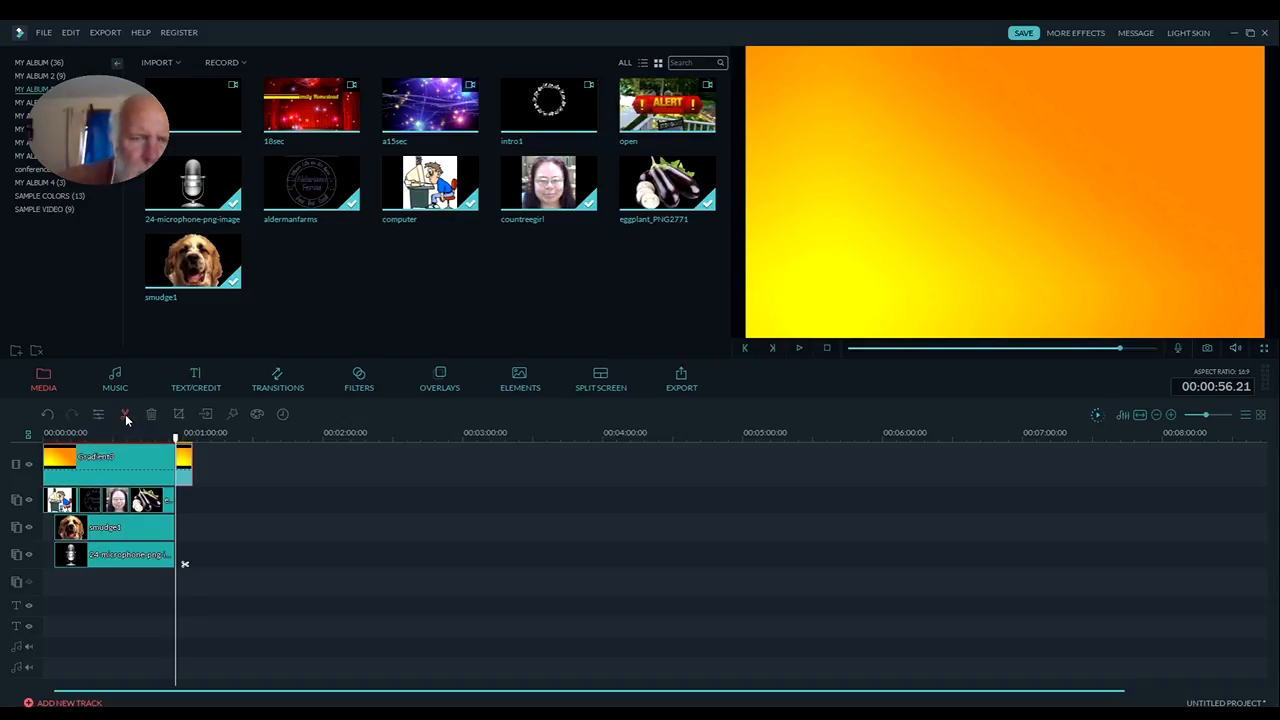
key(Delete)
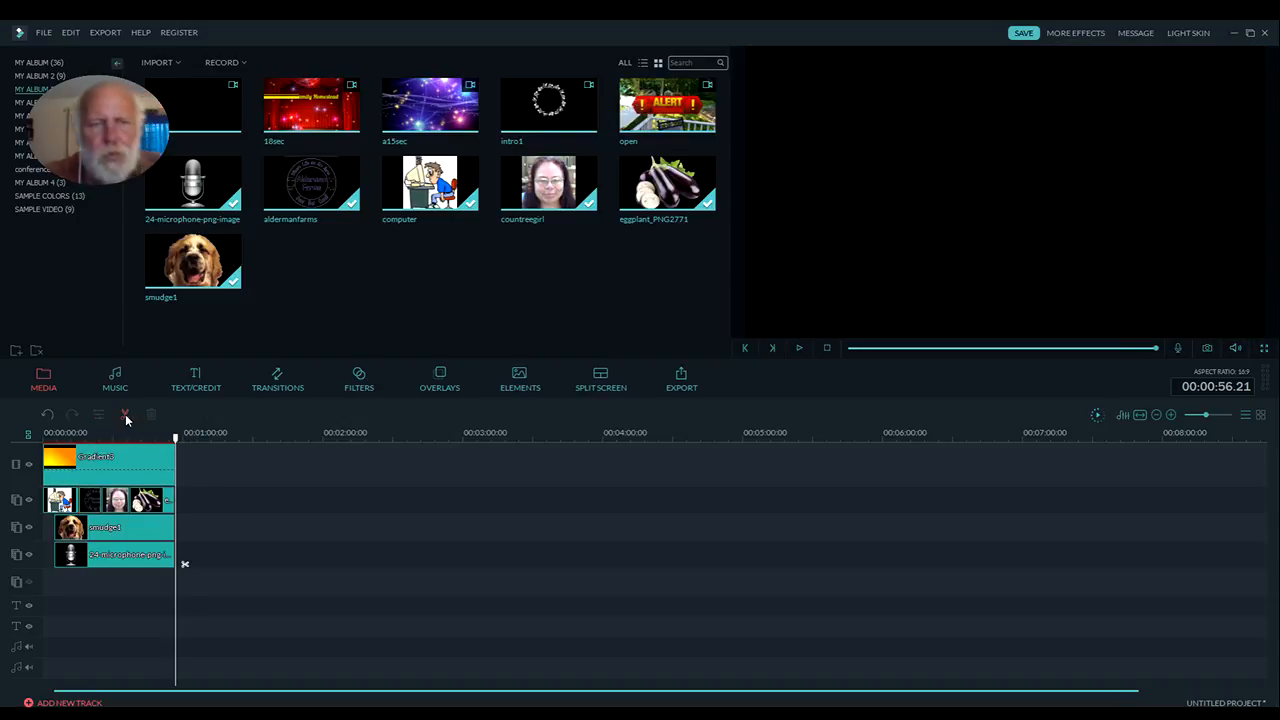
Play the whole timeline from the beginning to review the edited video
click(827, 348)
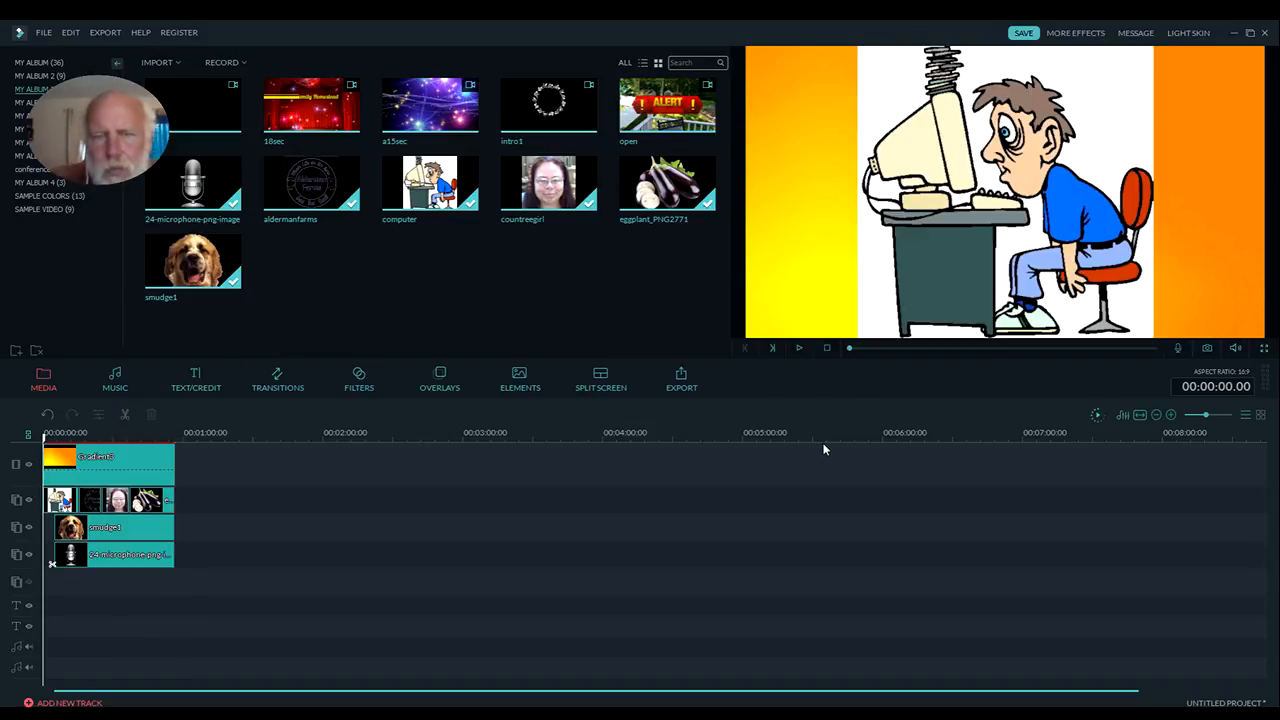
click(799, 347)
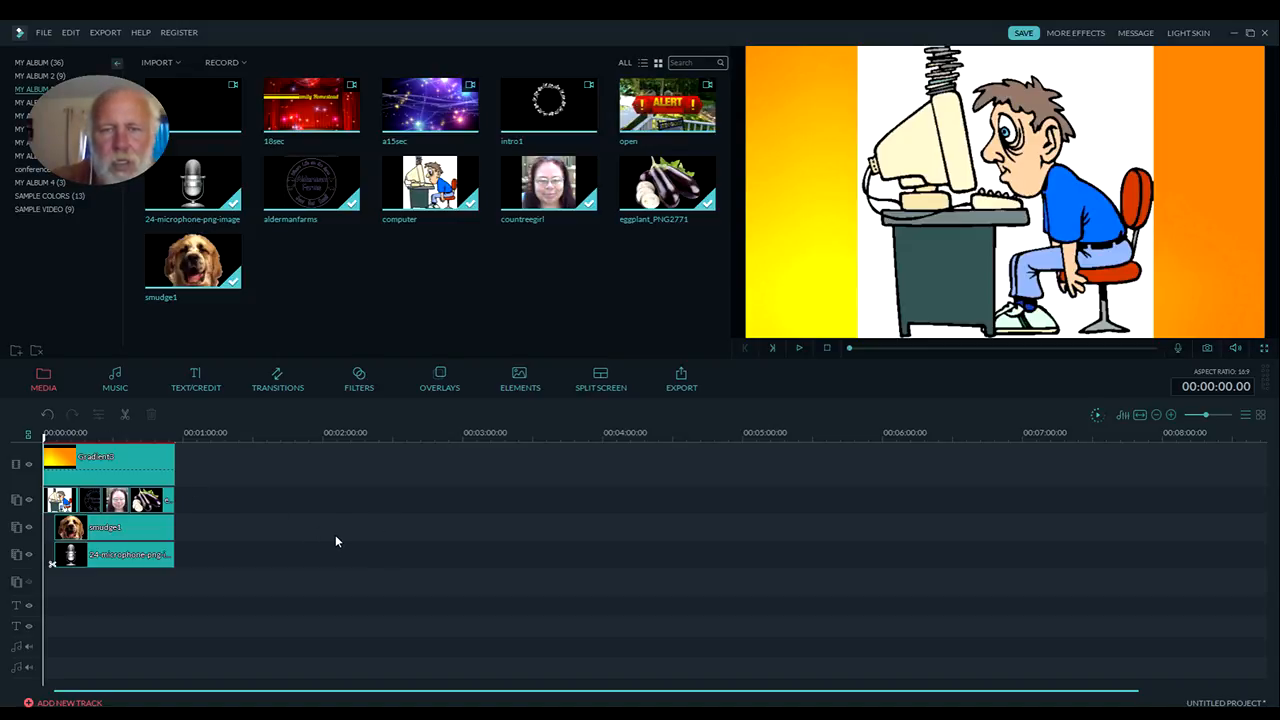
Start exporting the video as MP4 and name the output file filmoratest
click(681, 380)
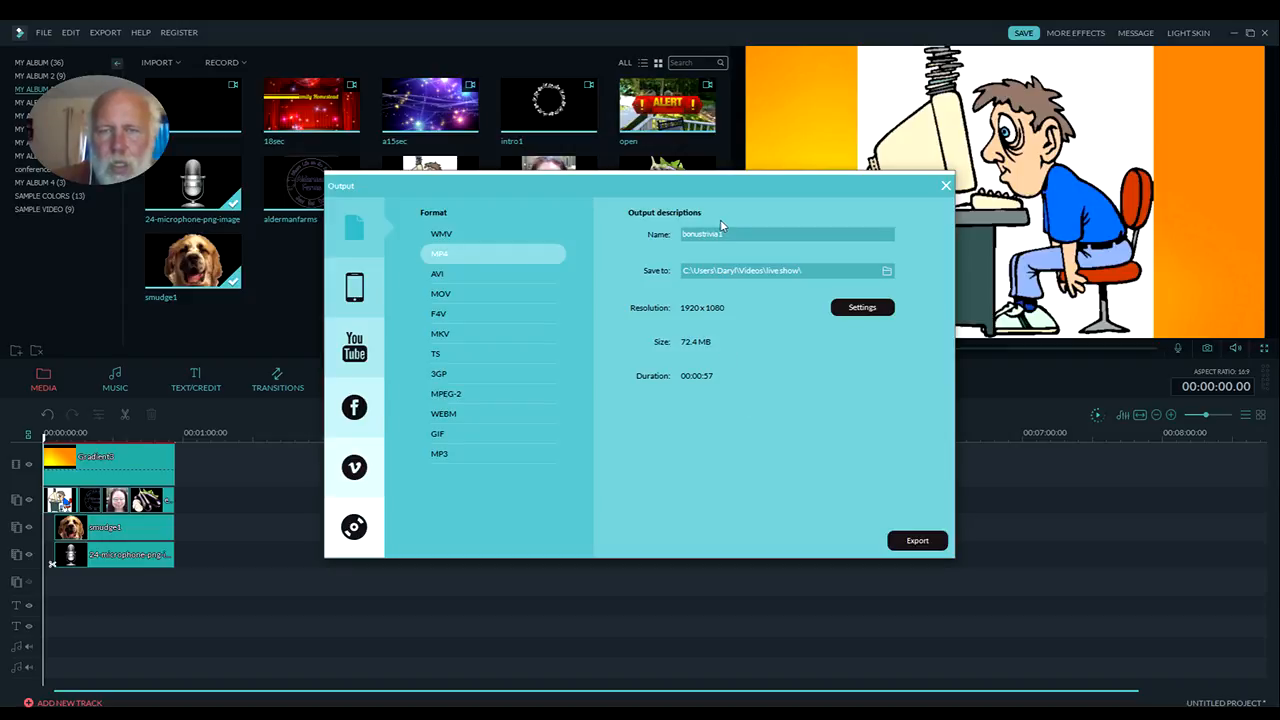
drag(724, 234, 664, 236)
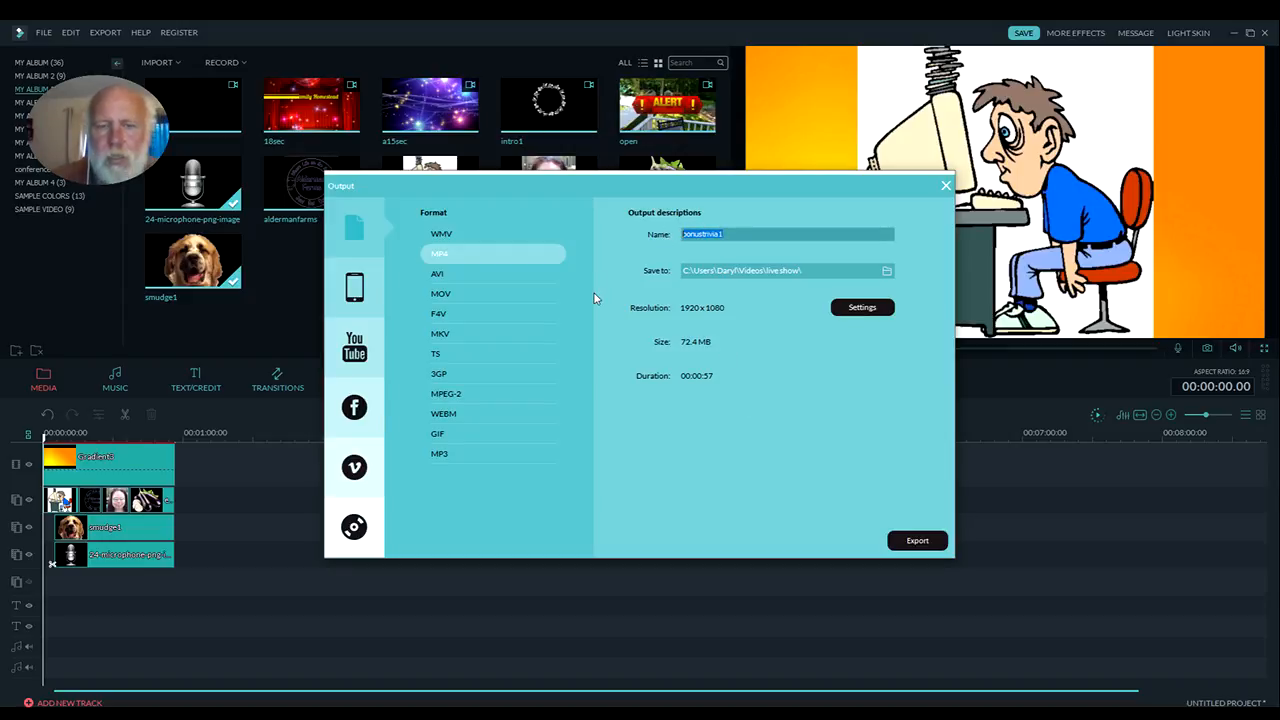
text(b)
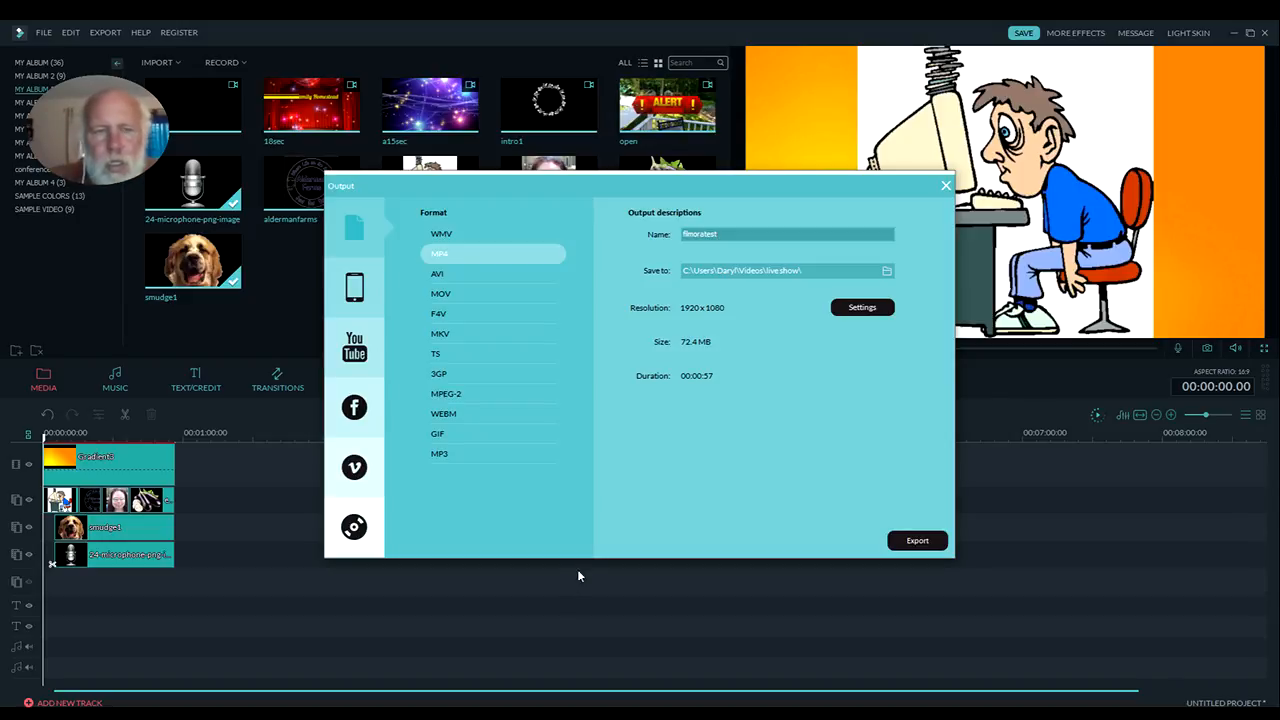
Set the output location to the Videos folder under This PC and start the export
click(884, 272)
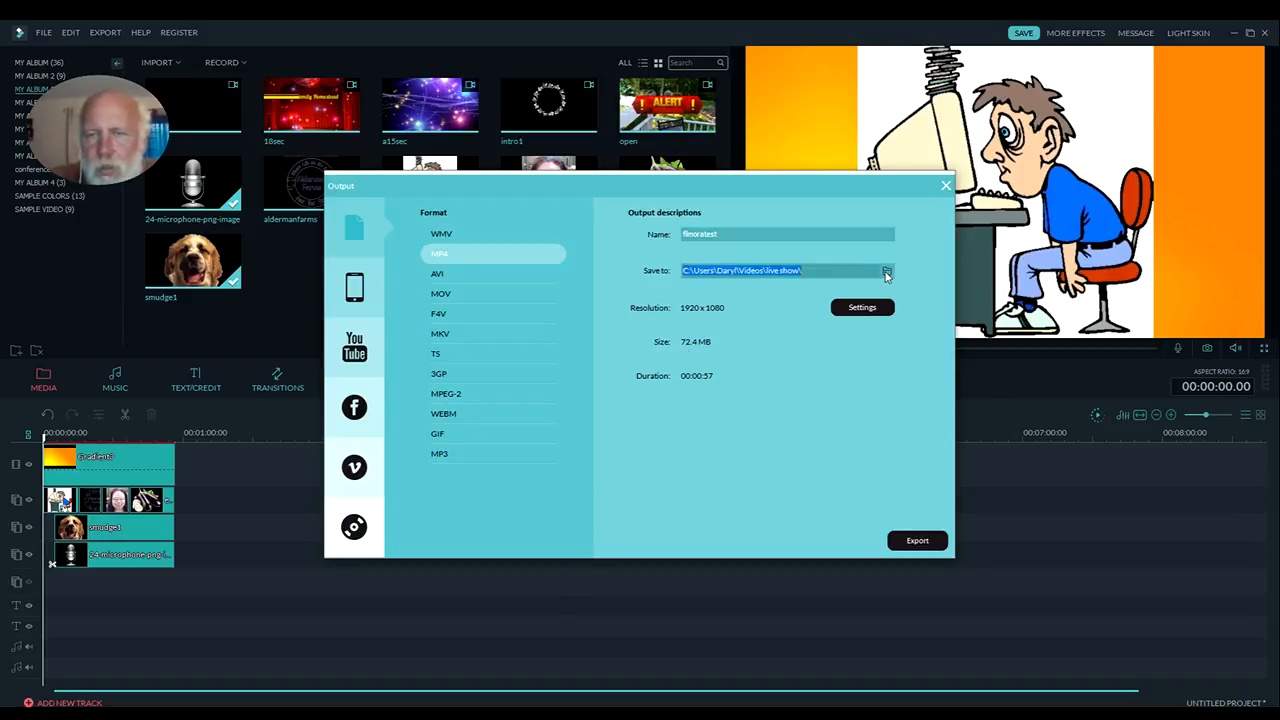
click(886, 272)
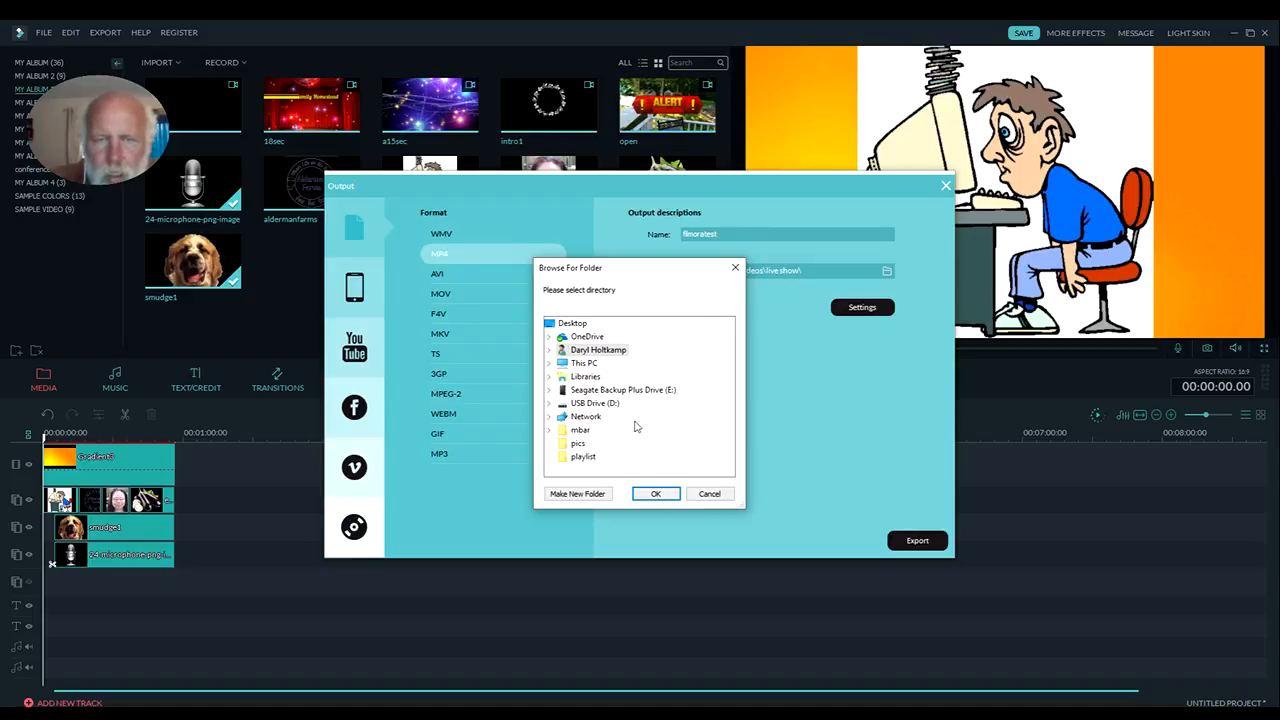
click(548, 363)
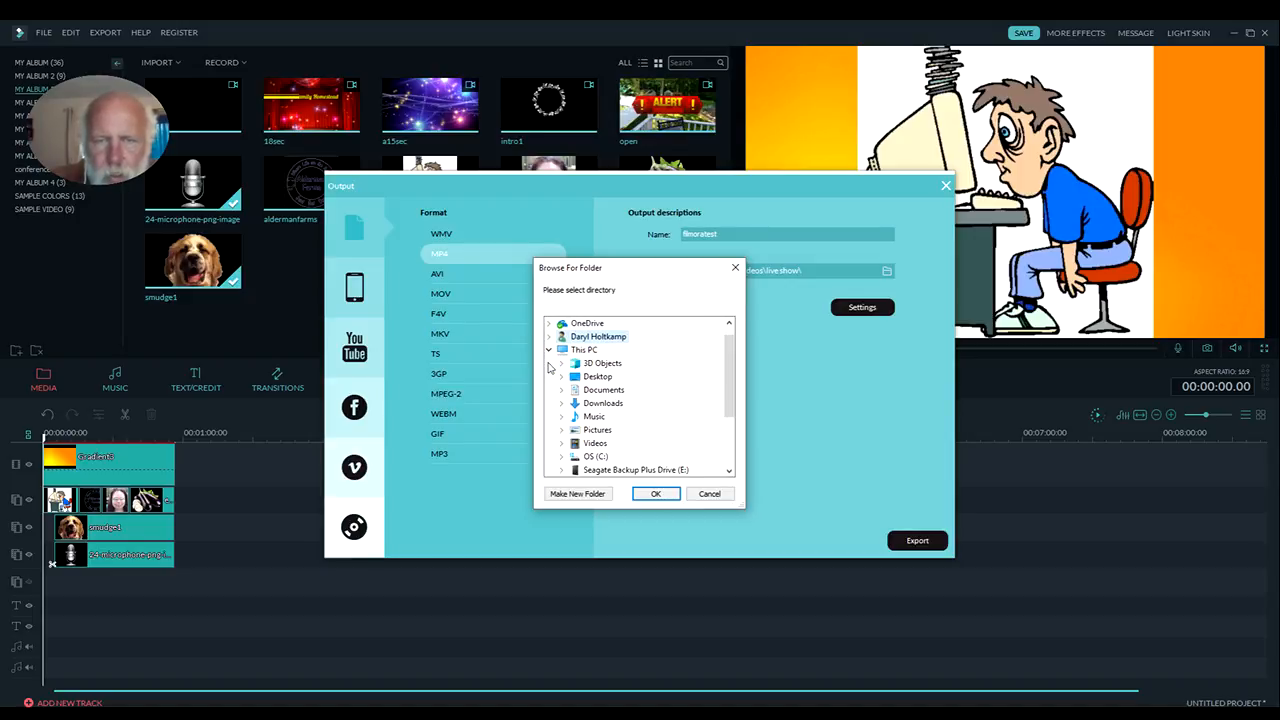
double_click(576, 443)
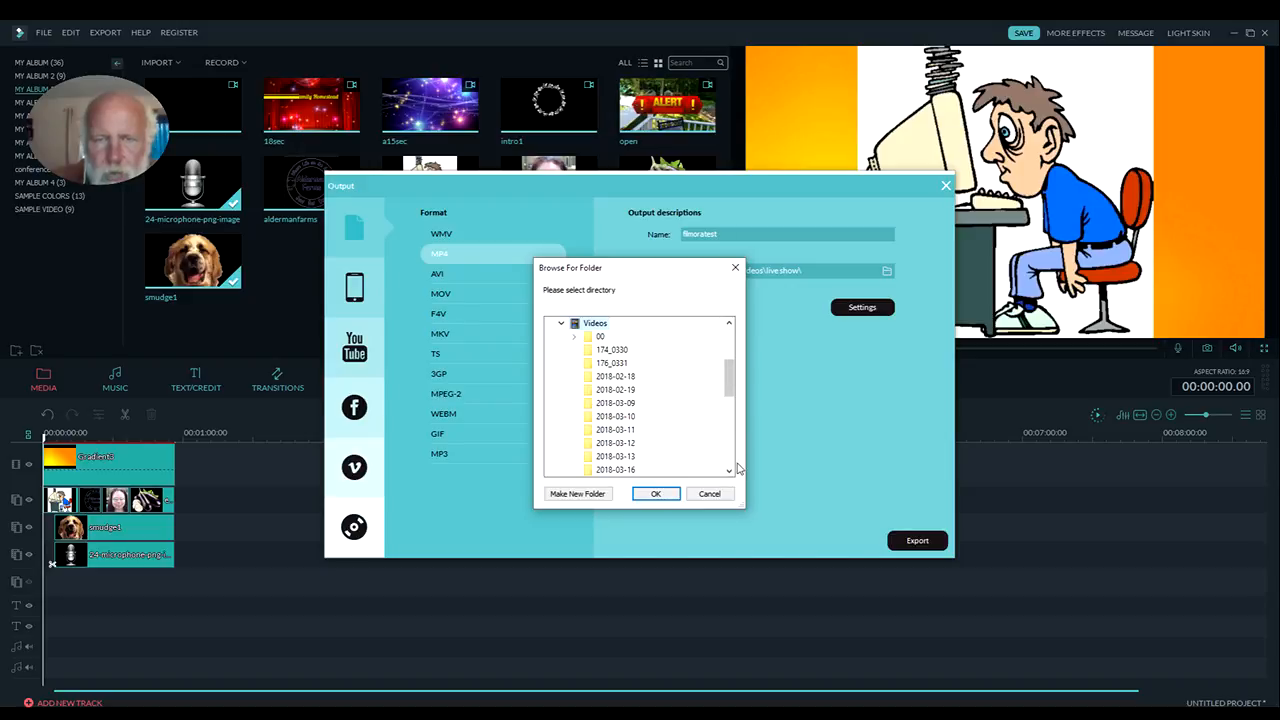
click(655, 494)
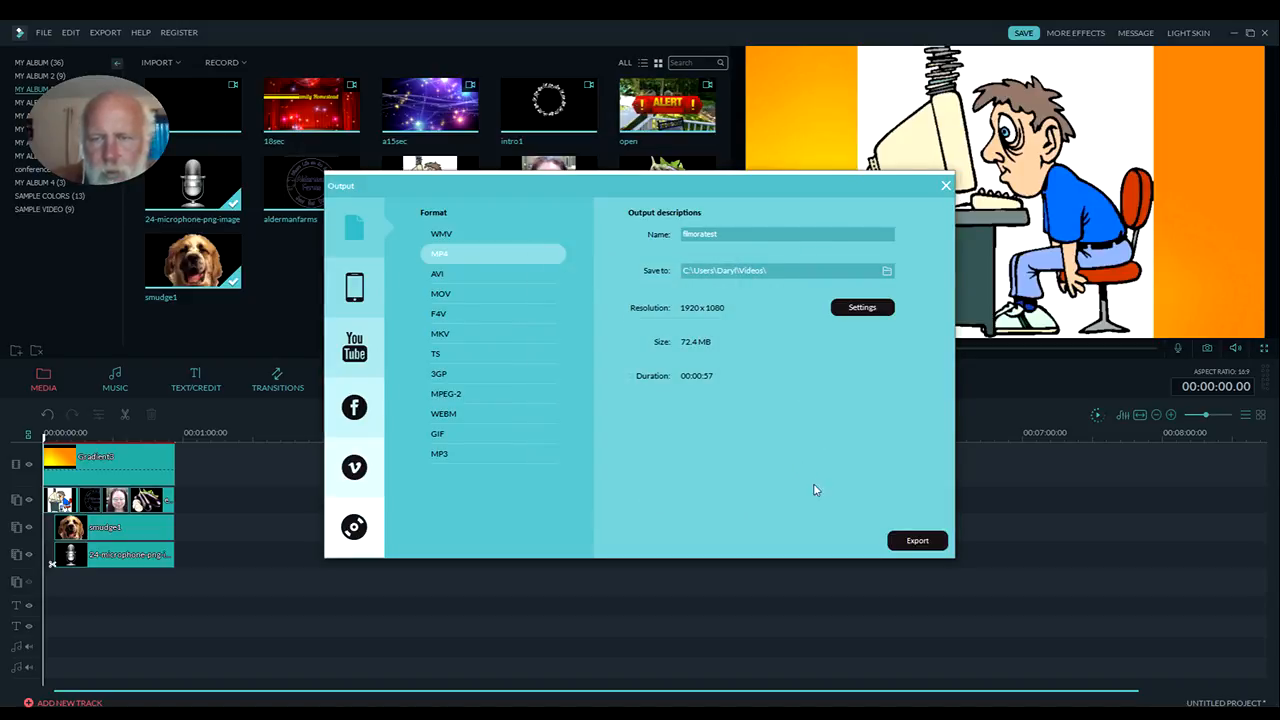
click(903, 541)
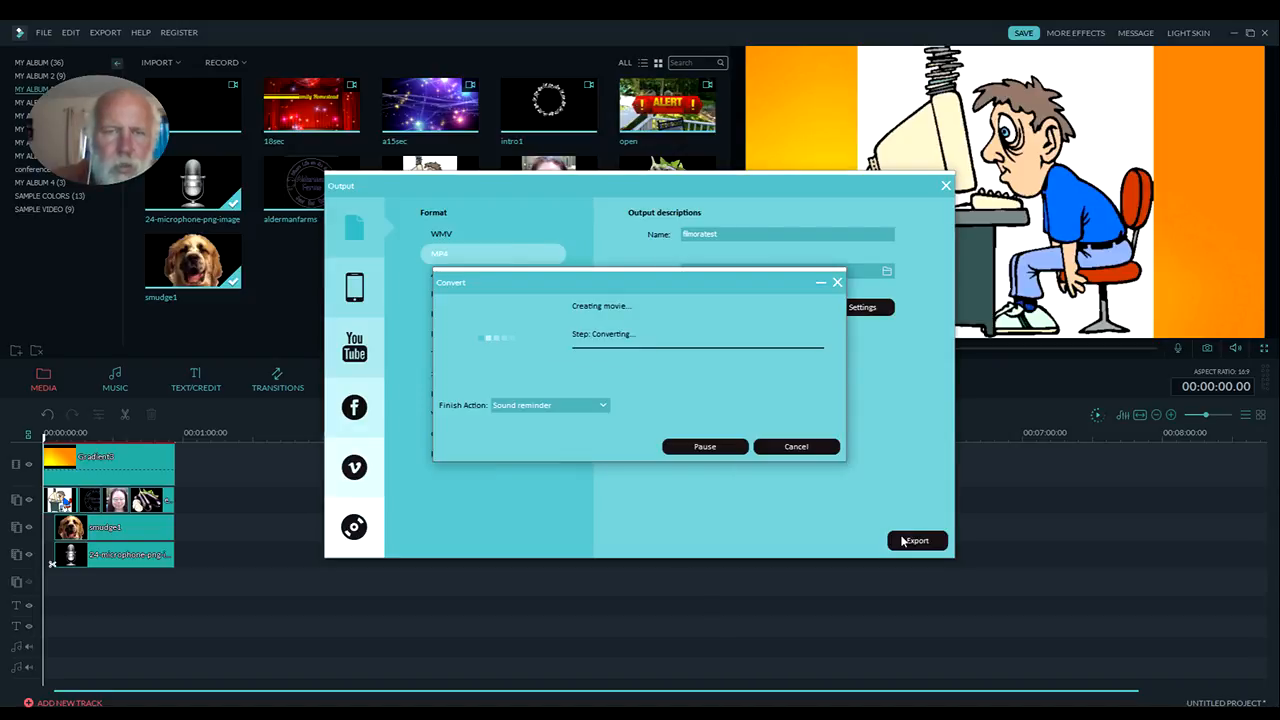
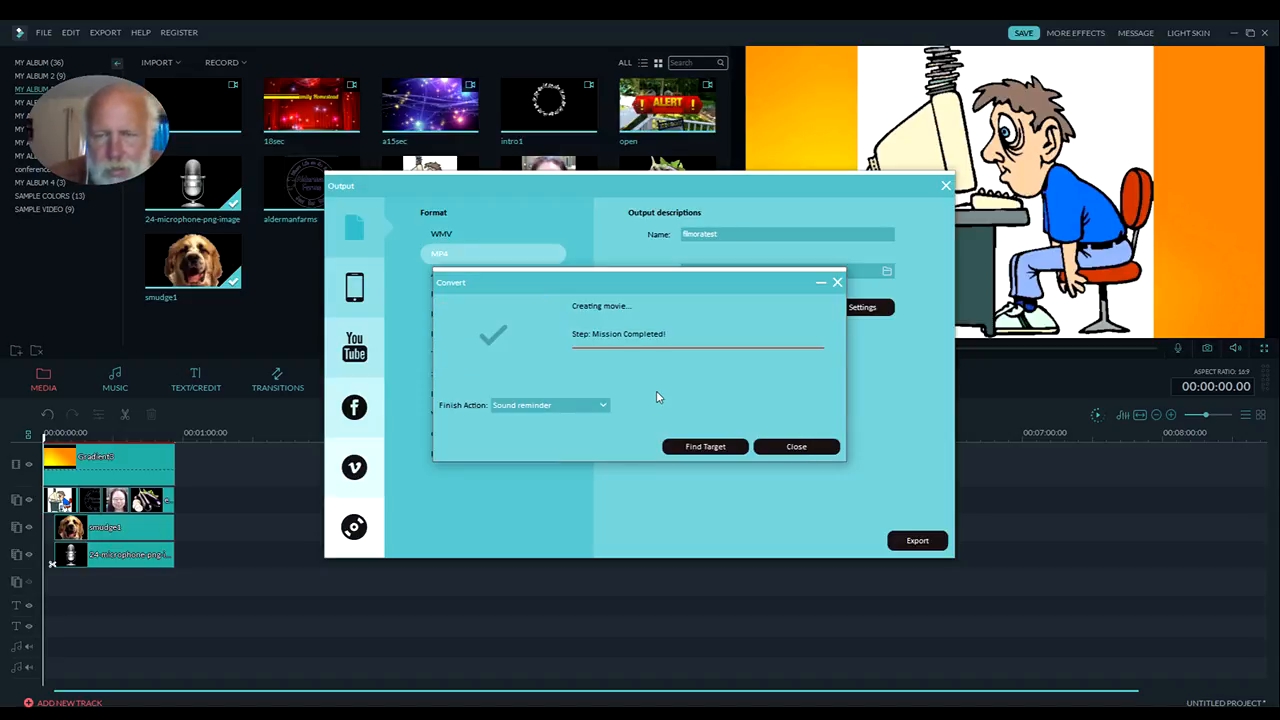
Close the finished export and its output window, and import filmoratest.mp4 from the Videos folder into the media library
click(797, 447)
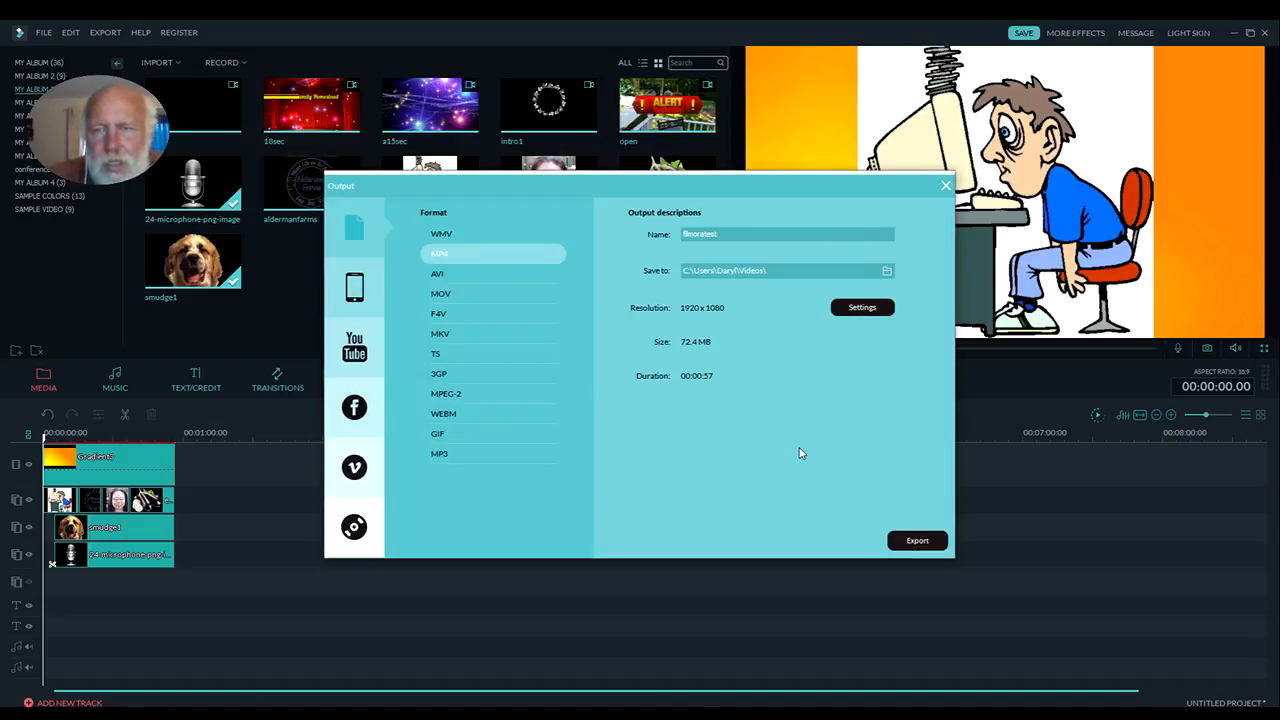
click(946, 186)
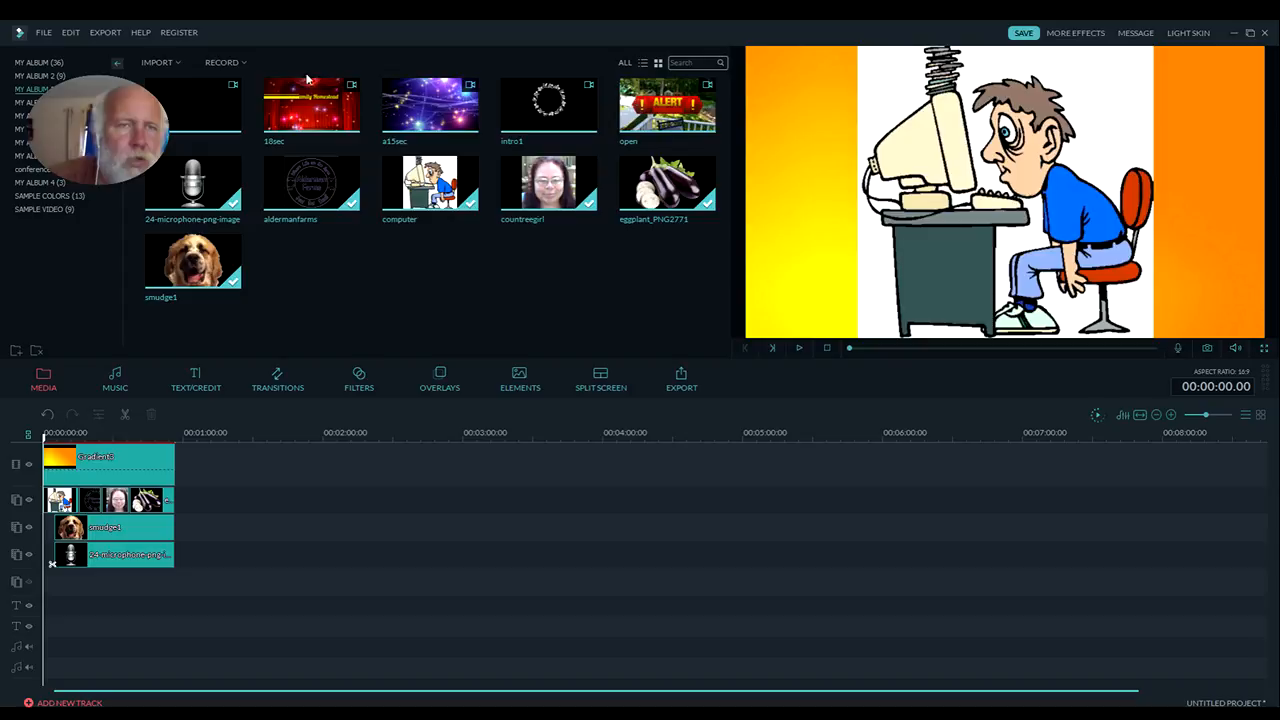
click(160, 62)
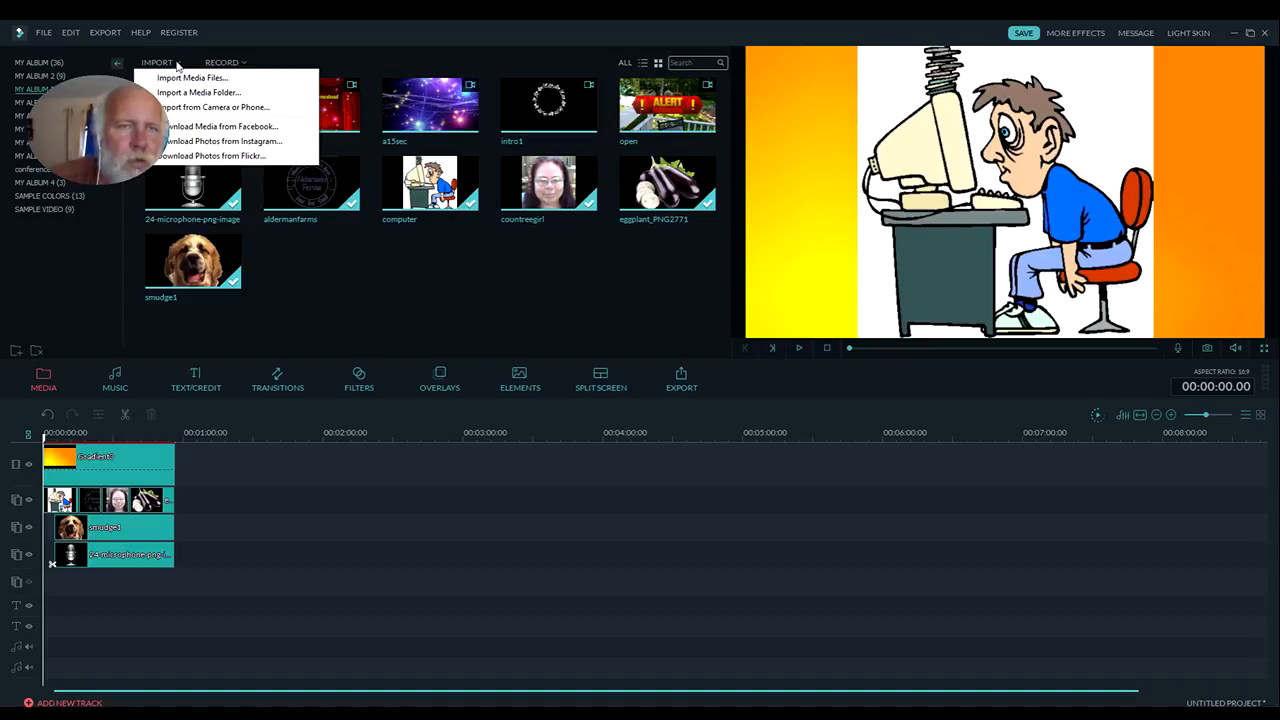
click(192, 77)
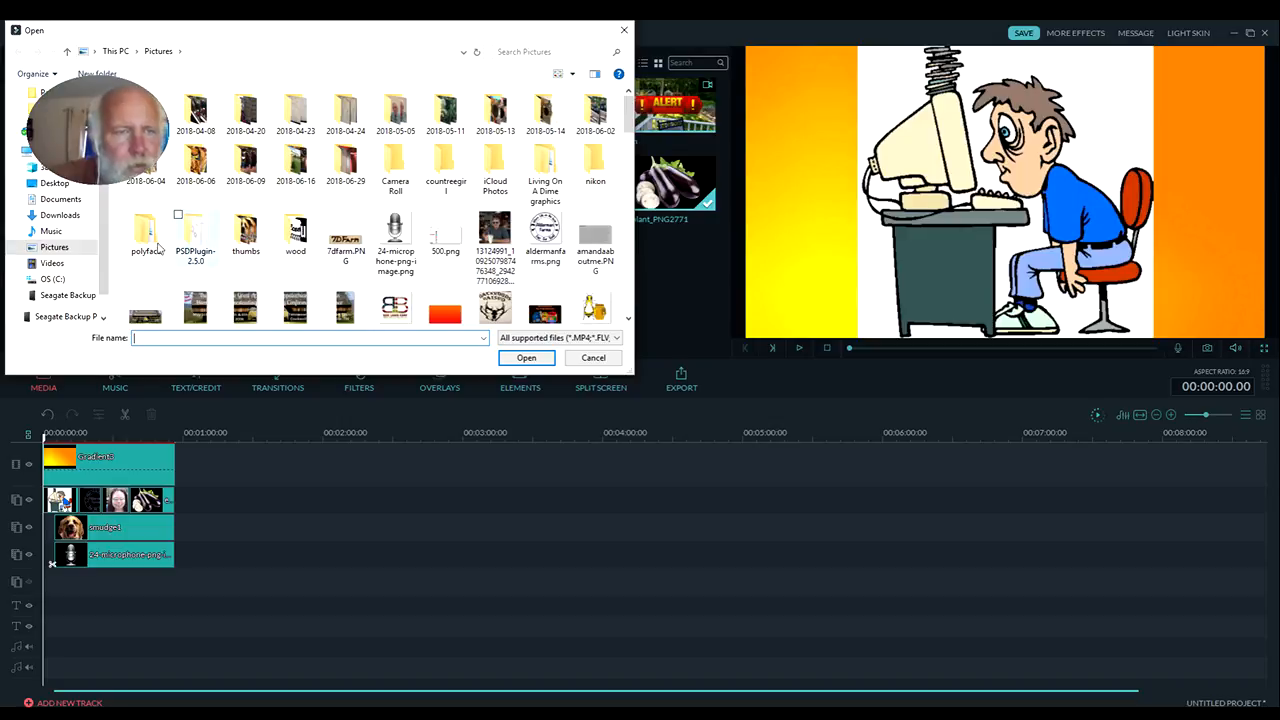
click(74, 263)
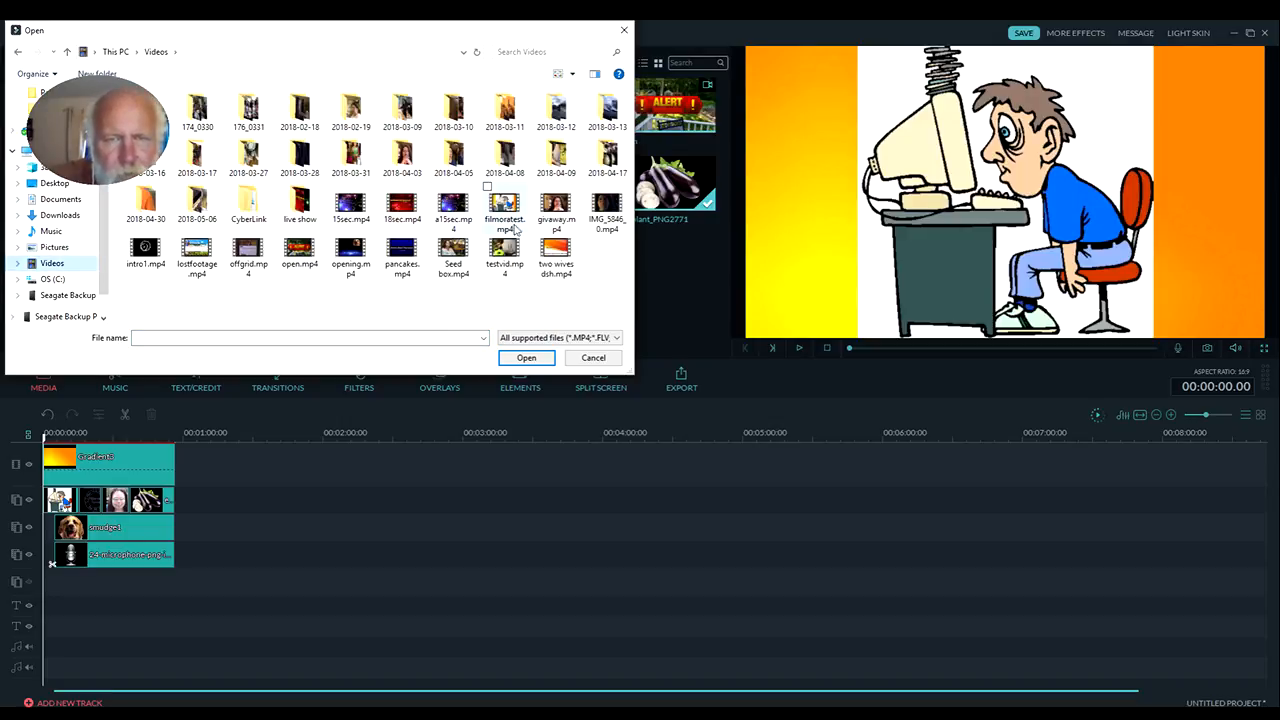
click(513, 227)
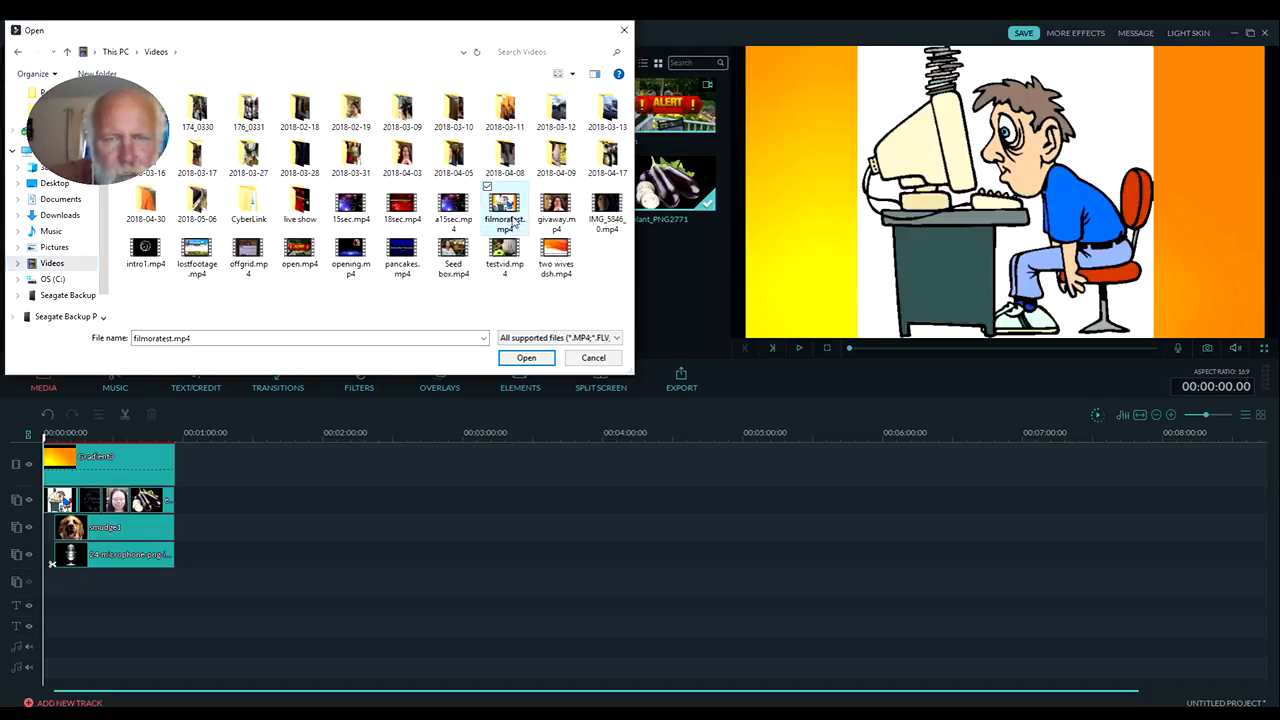
click(525, 358)
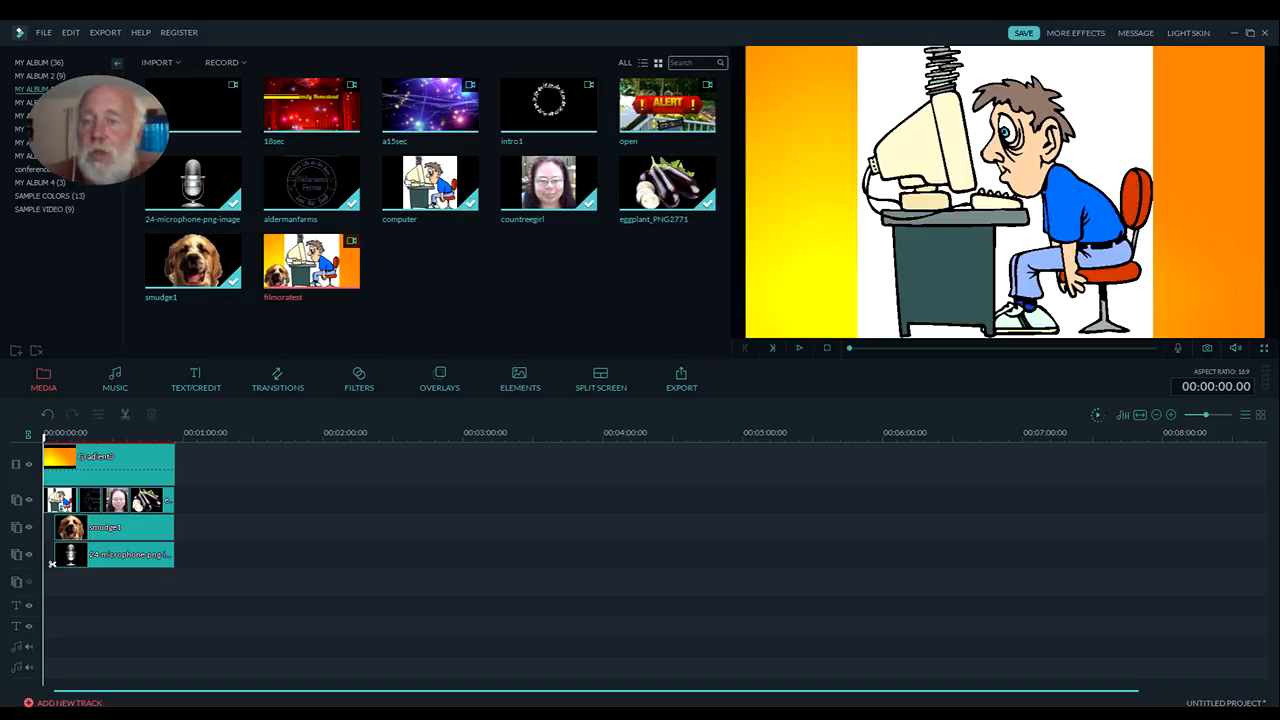
Clear the timeline by deleting the Gradient3 clip, and place the filmoratest video at the start of the main video track
click(142, 457)
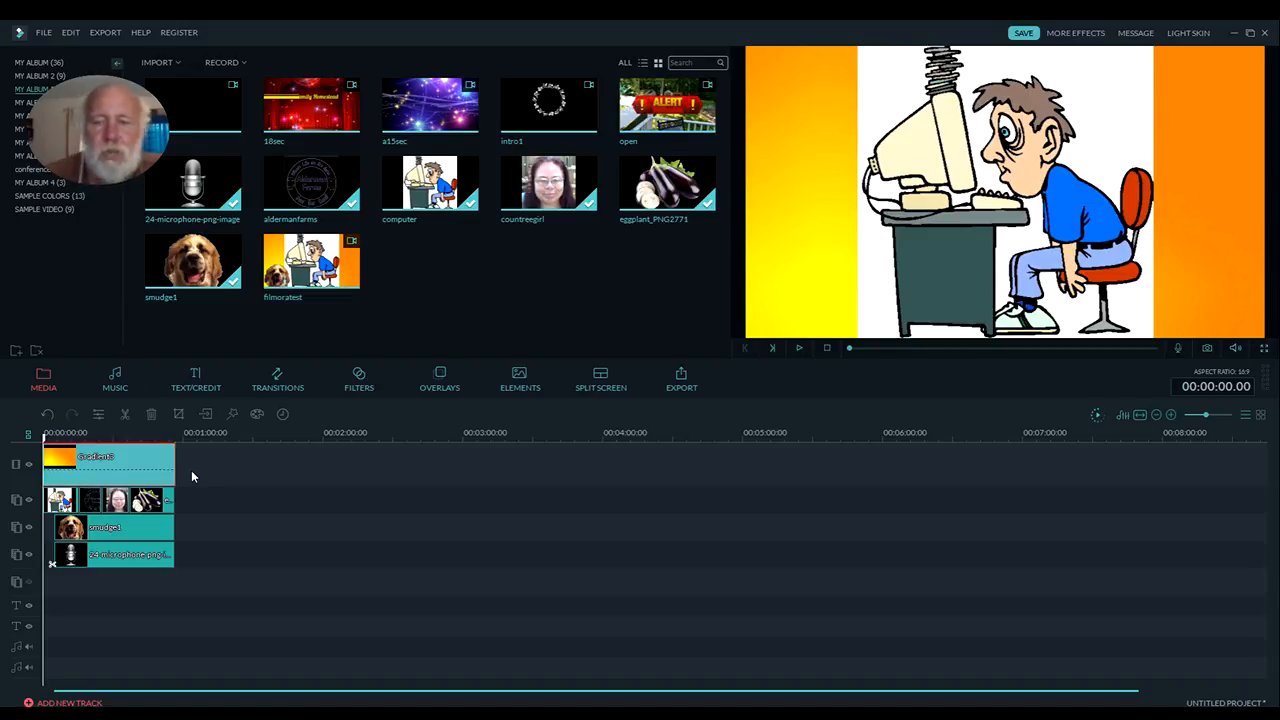
key(Delete)
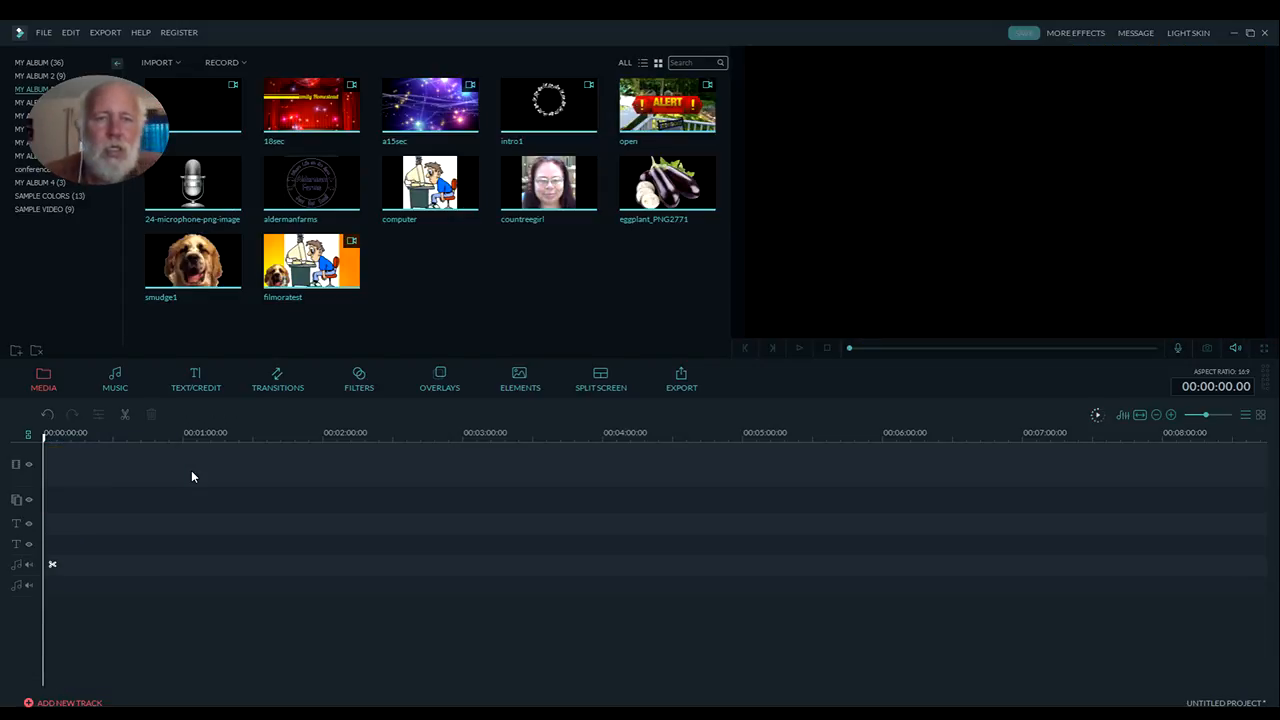
click(306, 298)
drag(340, 268, 198, 462)
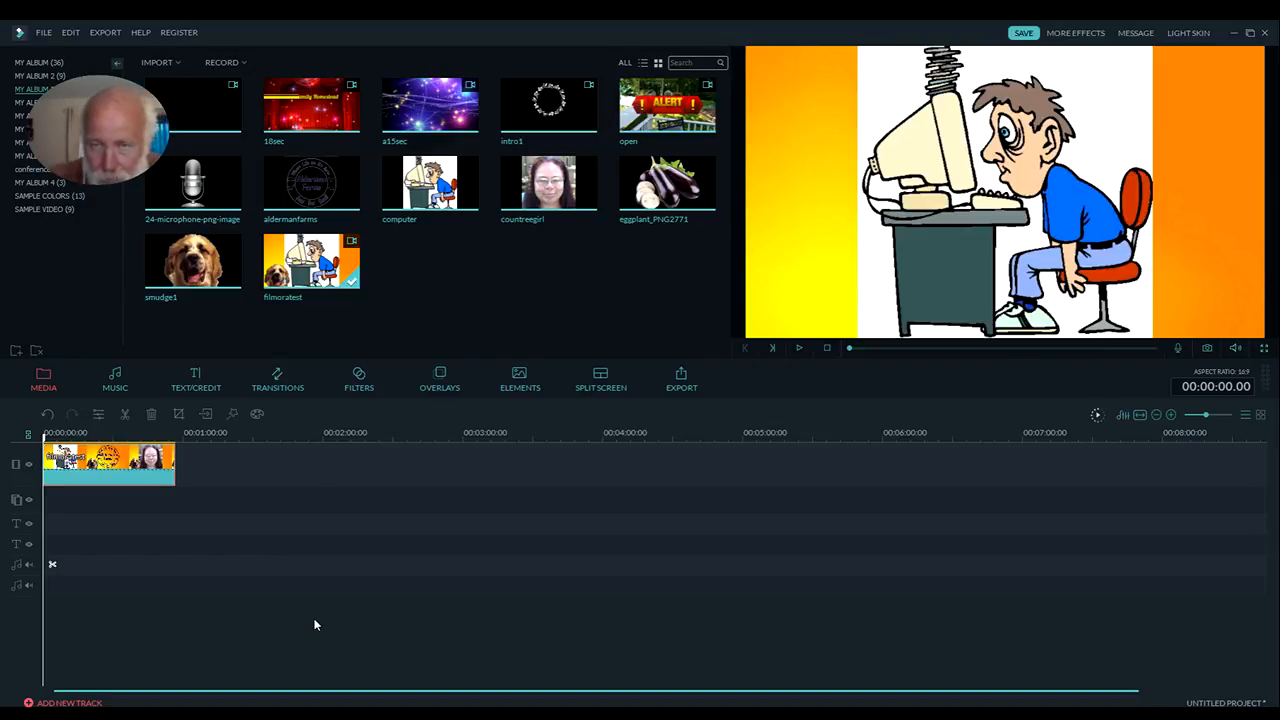
Split the filmoratest clip at 00:00:15.14, the exact frame where the computer cartoon changes to the Alderman Farms logo
click(800, 347)
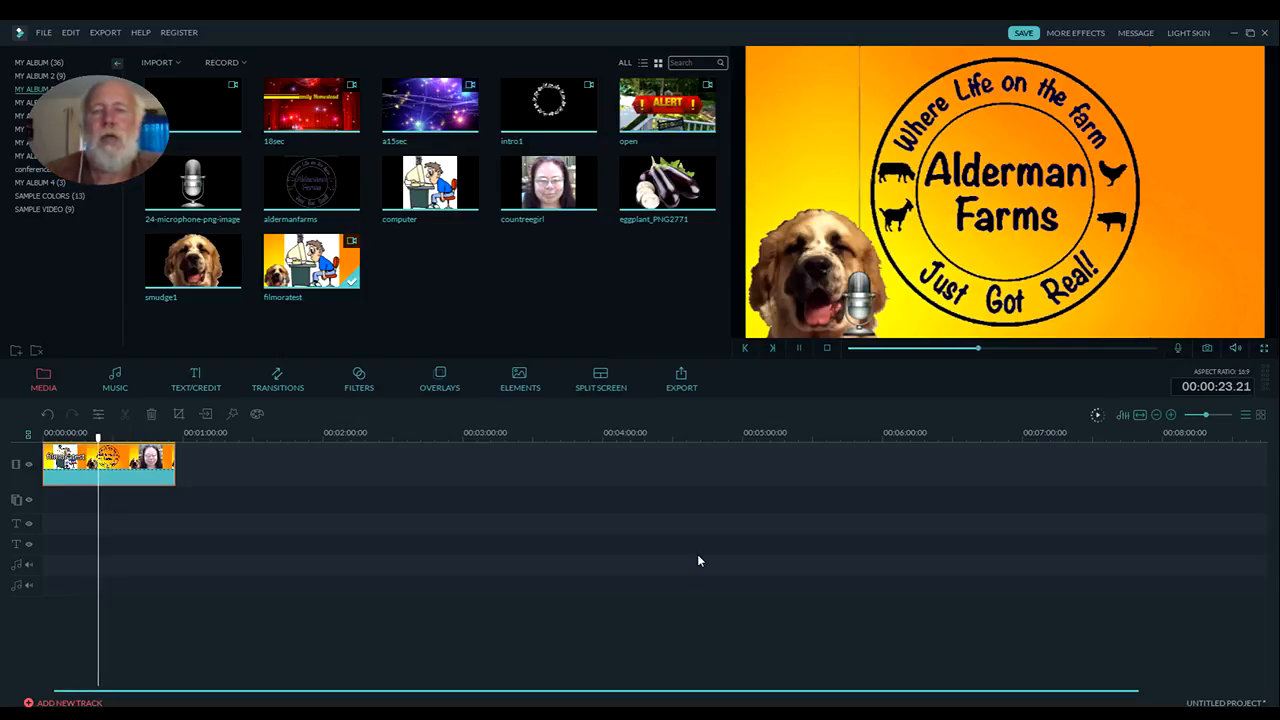
click(800, 352)
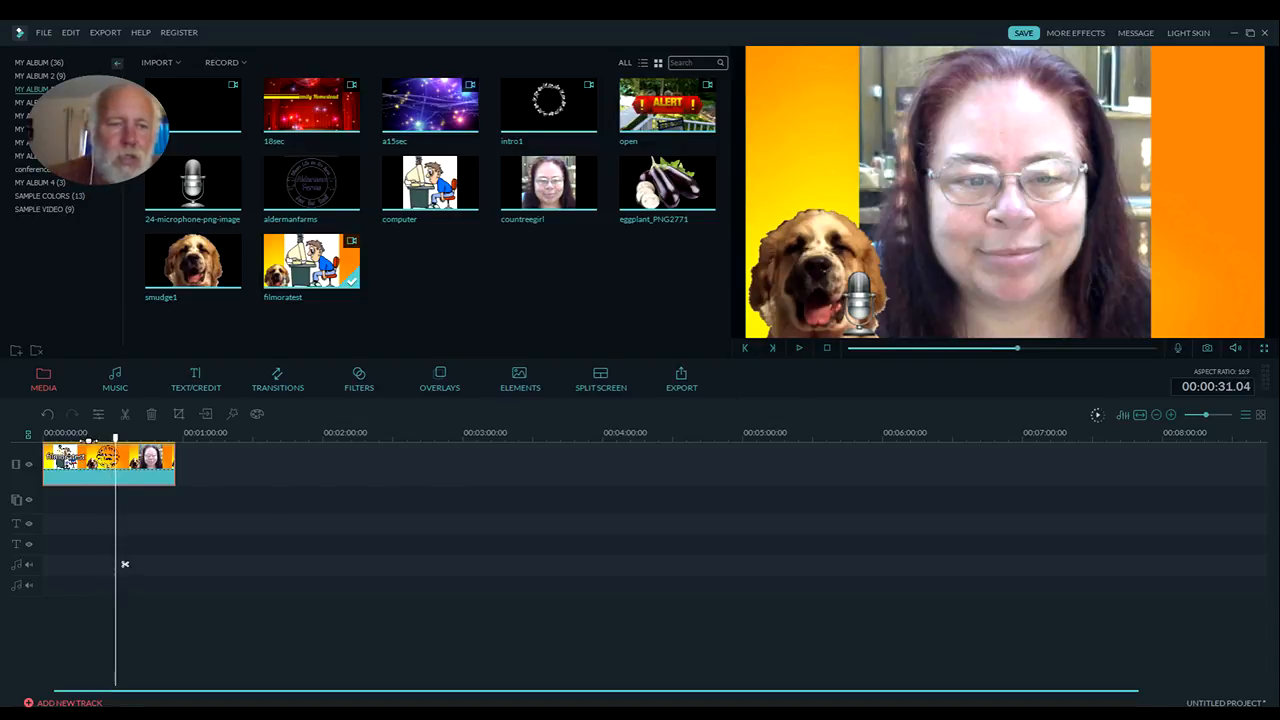
click(110, 440)
drag(110, 440, 81, 436)
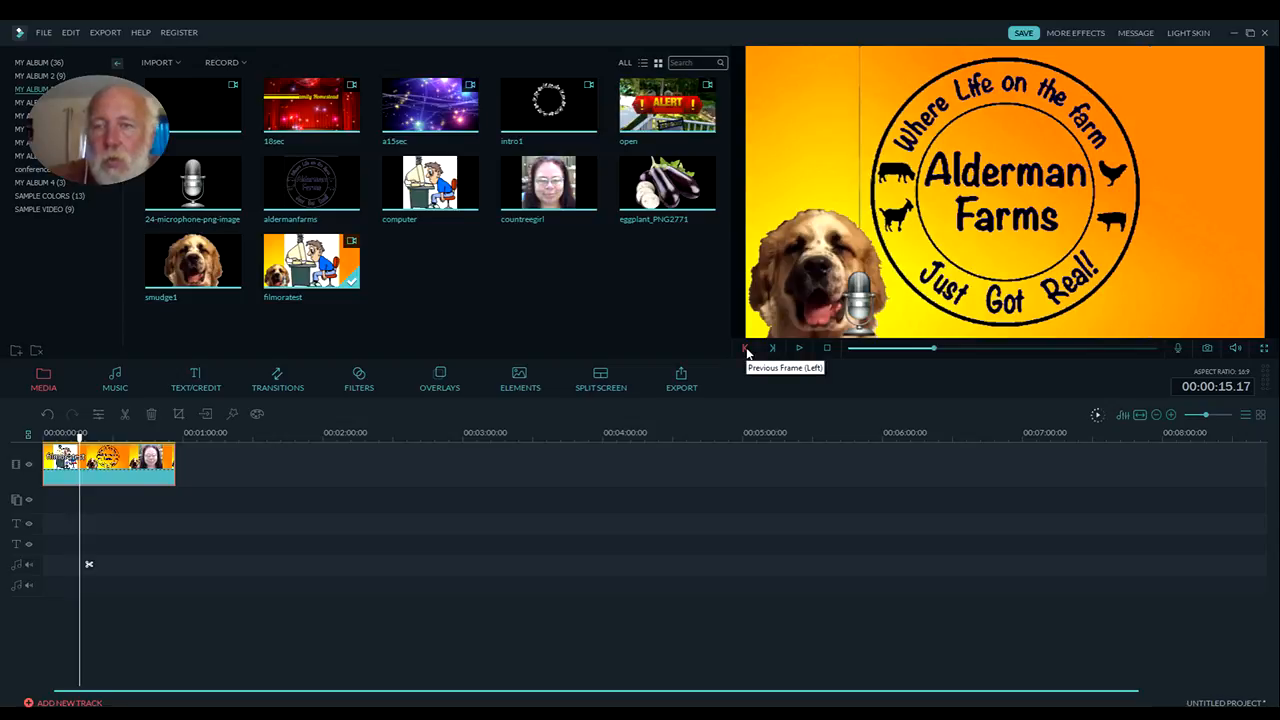
click(745, 349)
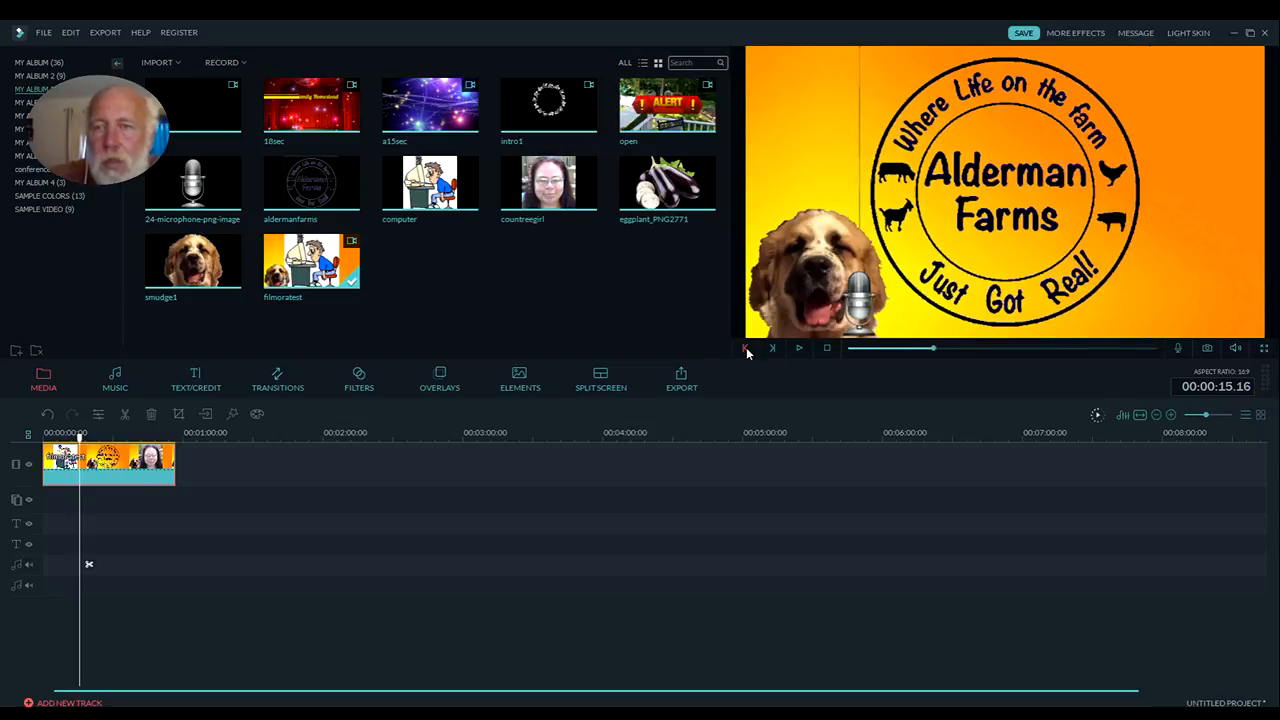
click(745, 349)
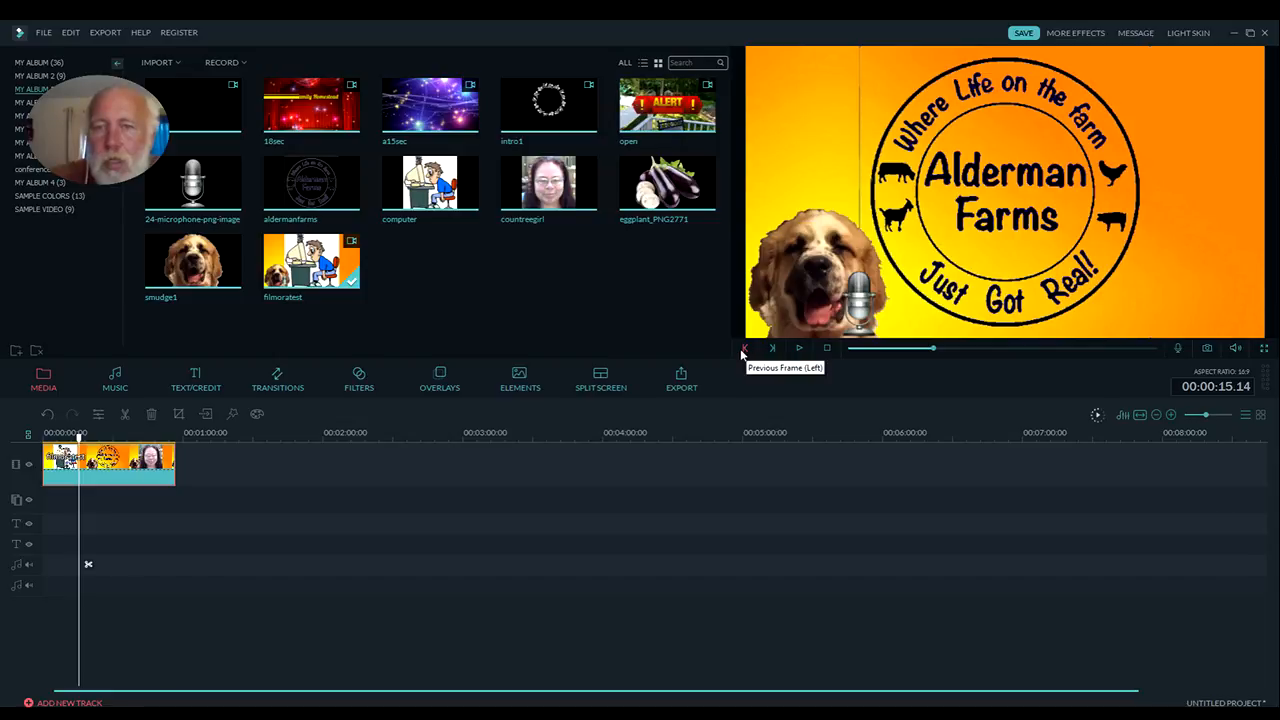
click(746, 350)
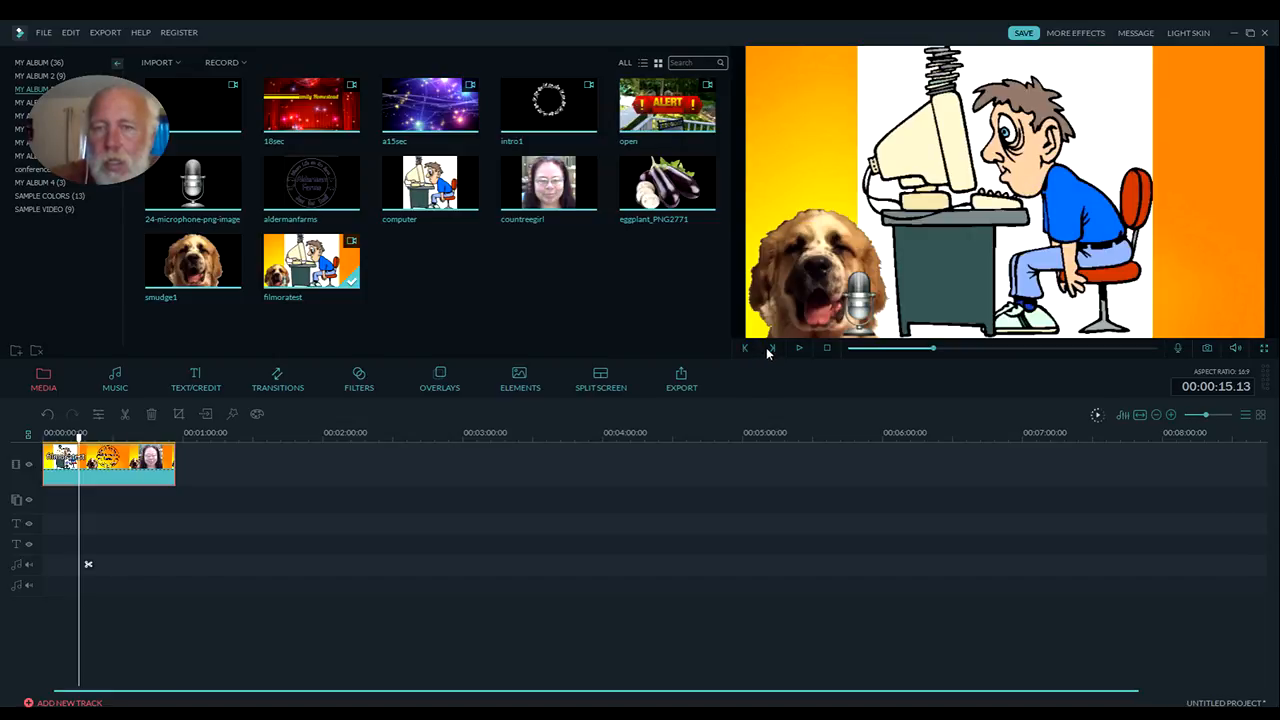
click(771, 348)
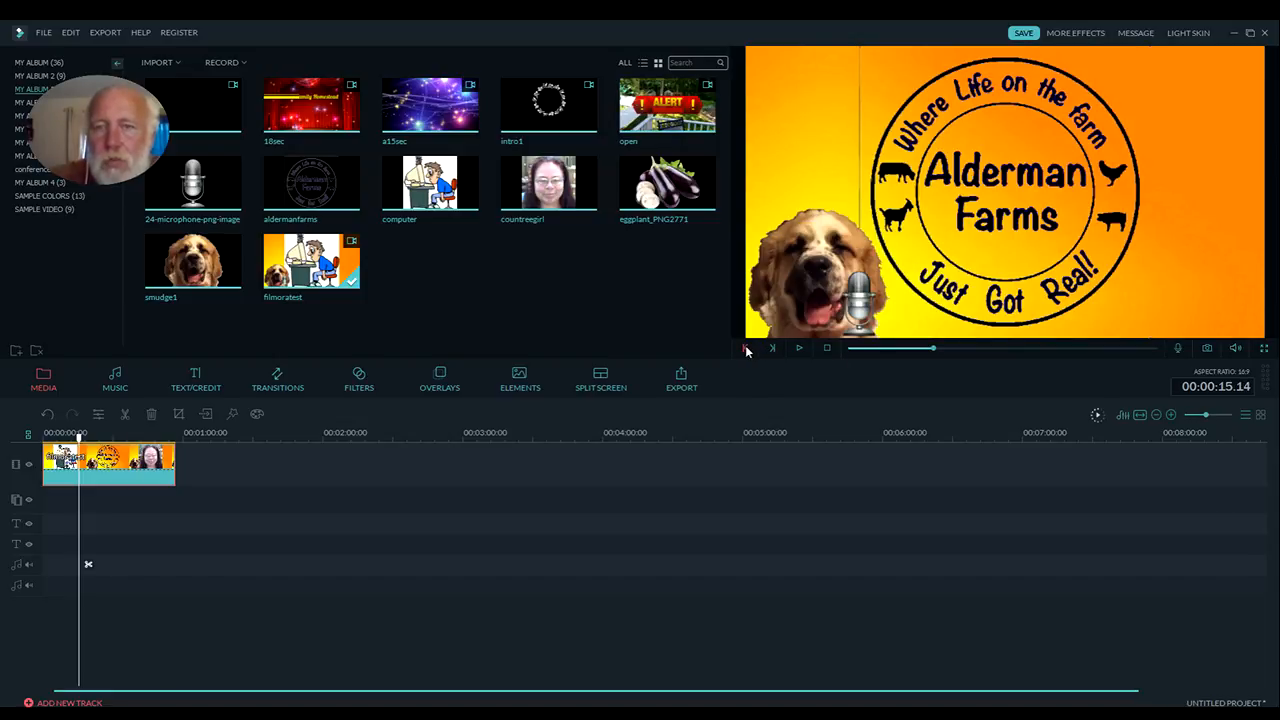
click(746, 350)
click(772, 348)
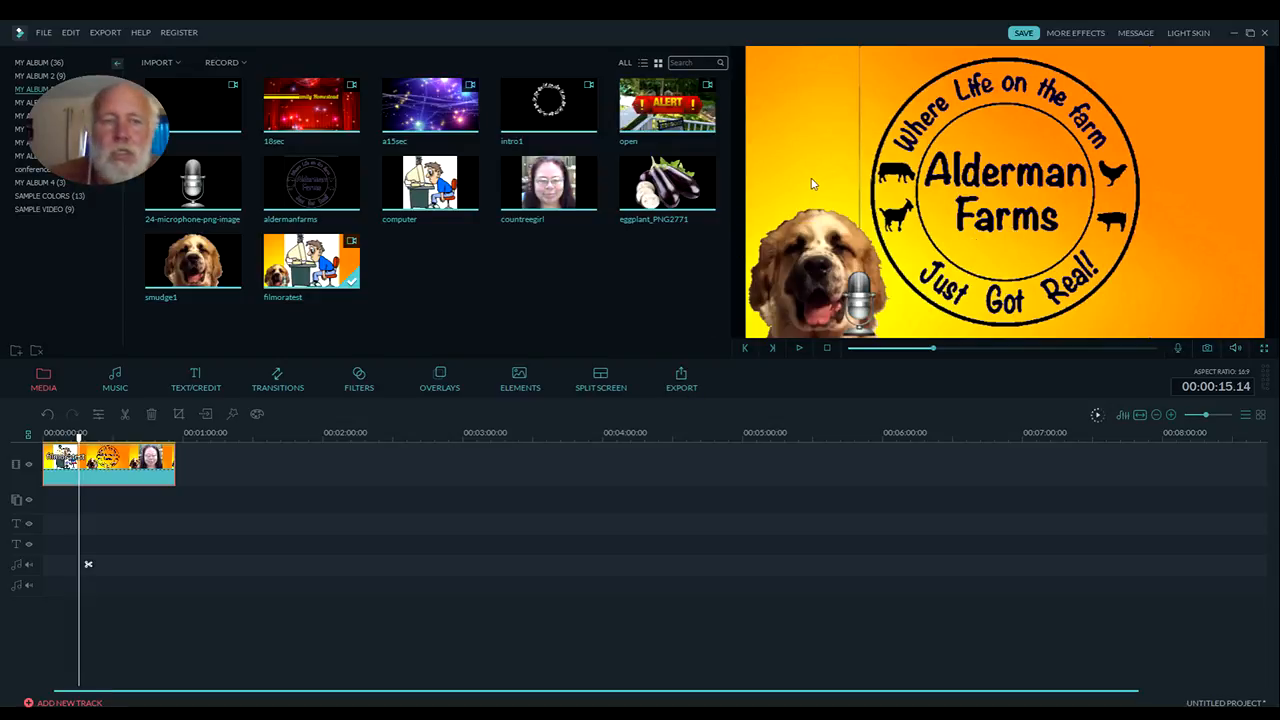
click(124, 416)
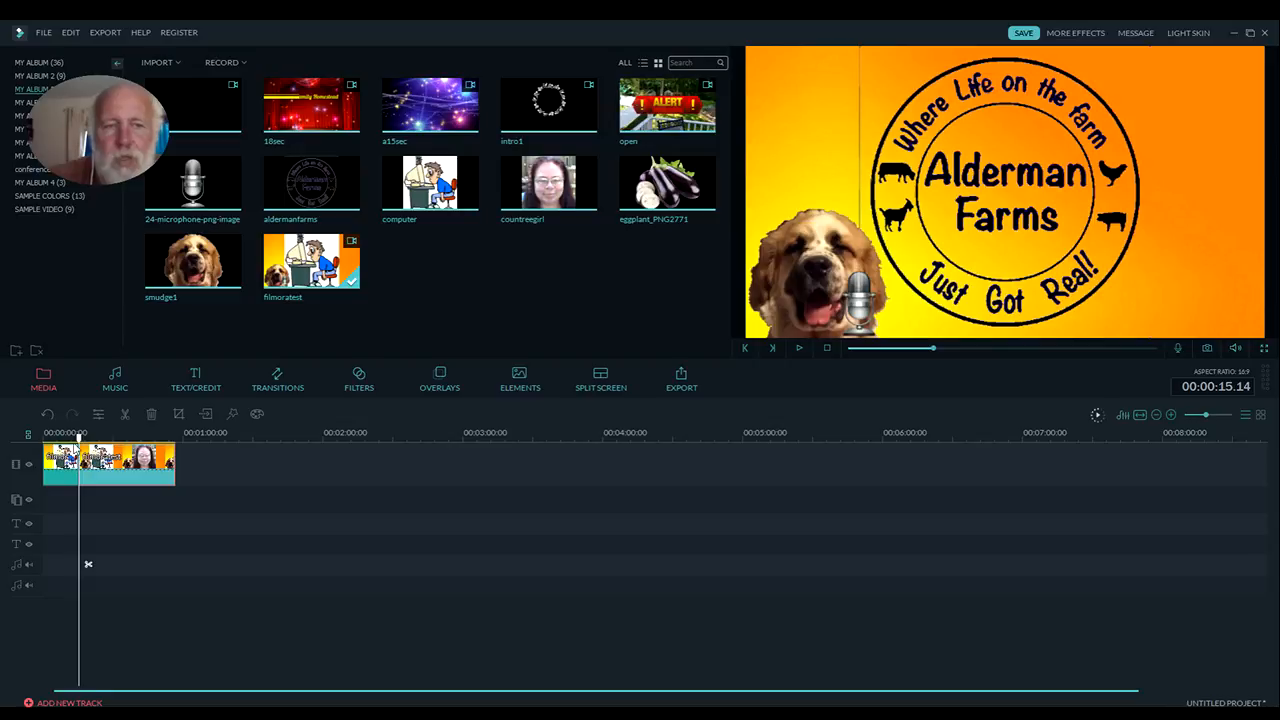
Play the video across the new split and scrub past it to check that playback still looks continuous
drag(79, 437, 75, 437)
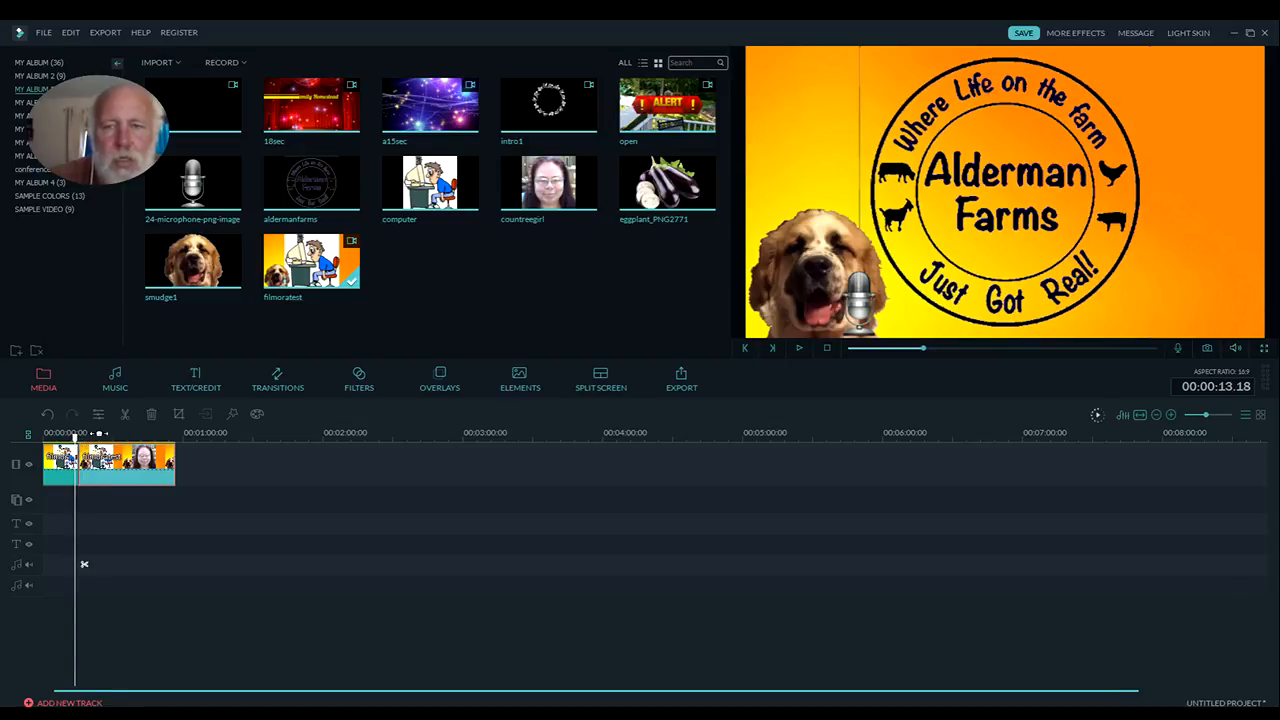
click(797, 351)
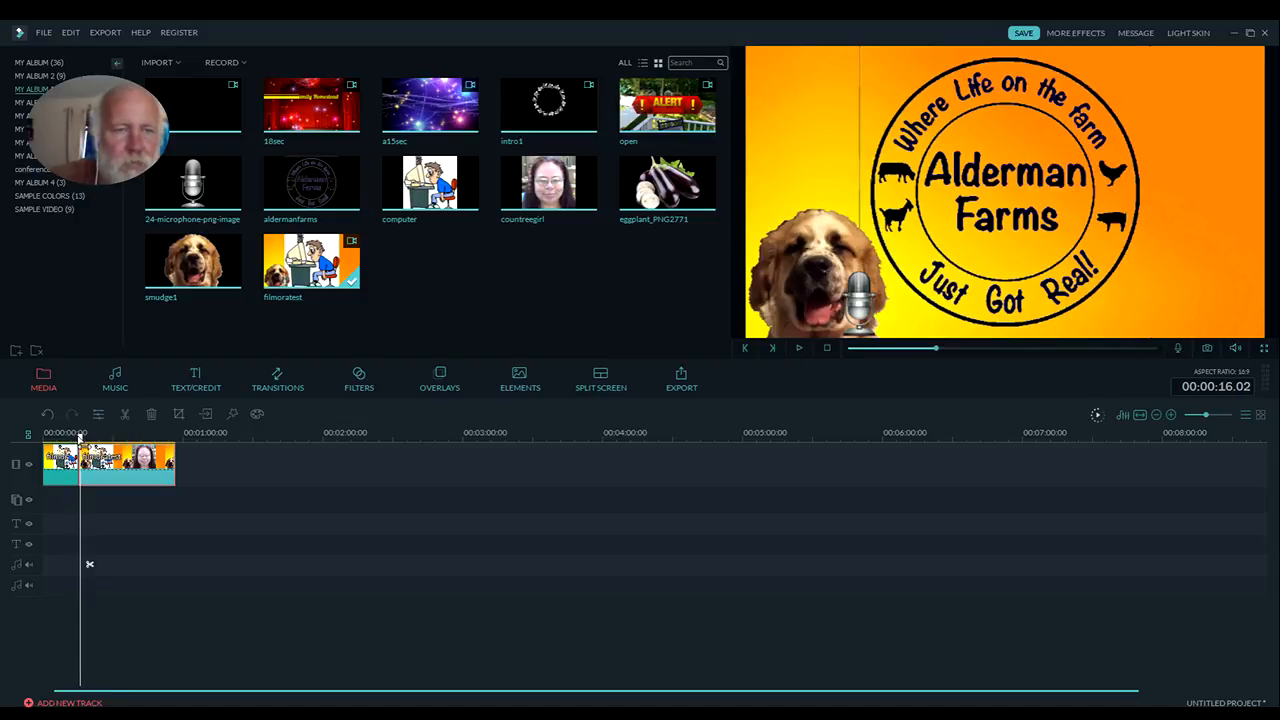
drag(80, 437, 103, 438)
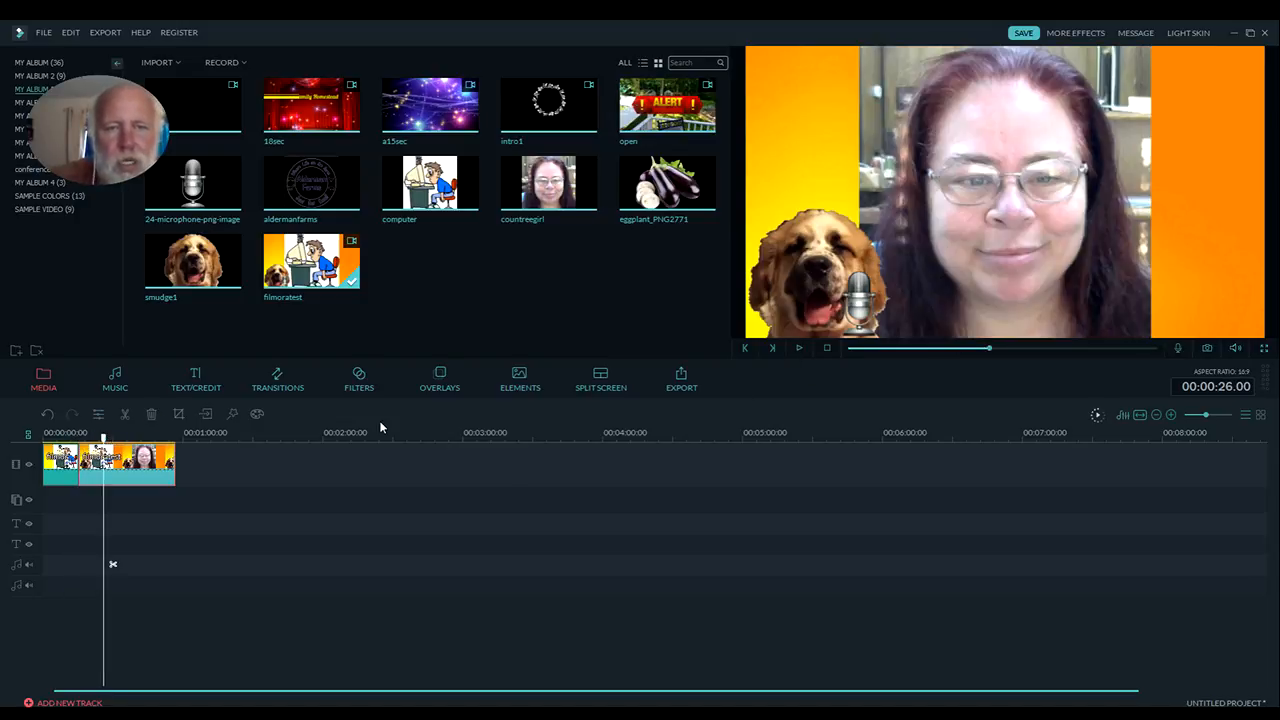
Add the Horizontal_shutter transition at the cut between the two filmoratest pieces
click(289, 394)
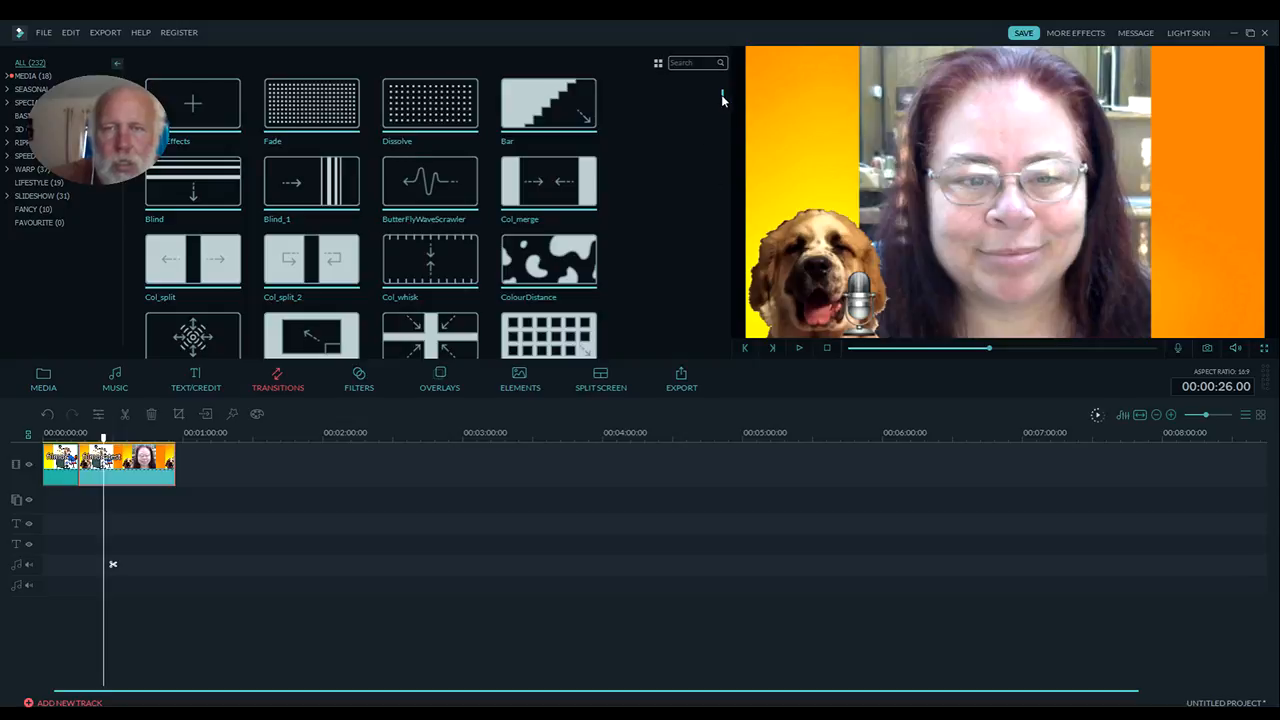
drag(722, 100, 722, 127)
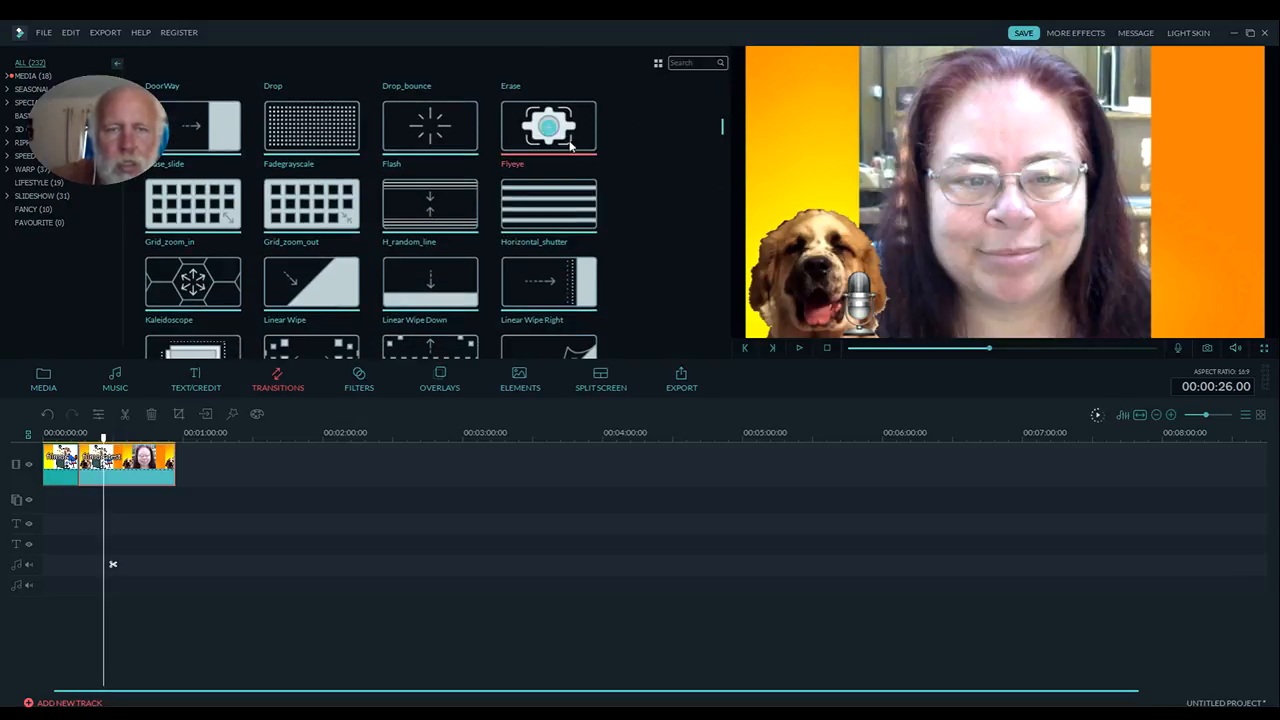
drag(513, 238, 157, 414)
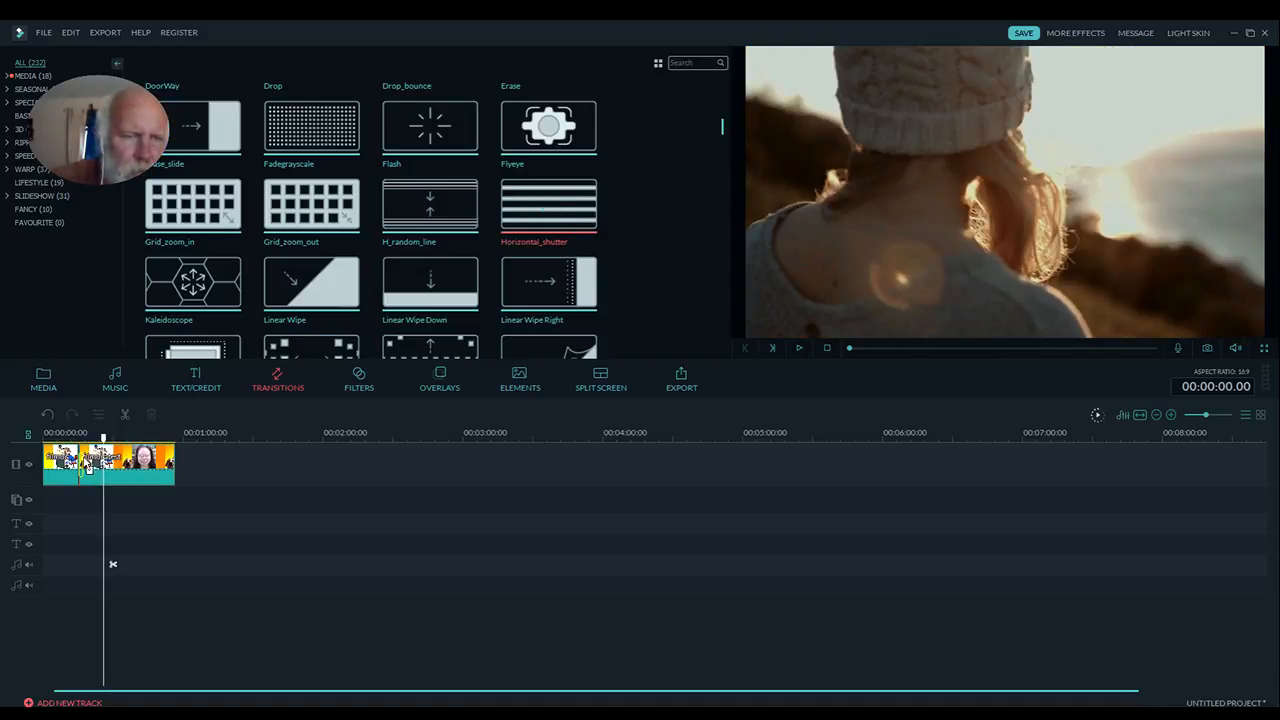
drag(84, 464, 80, 466)
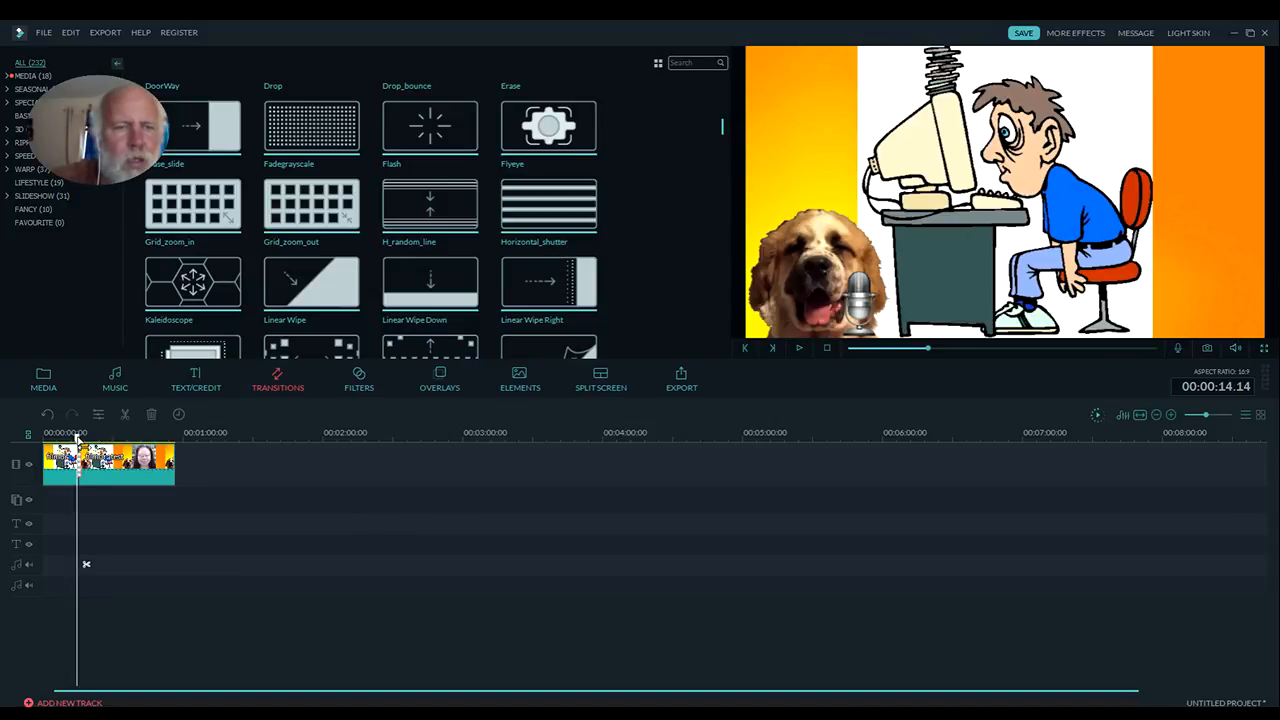
Preview the Horizontal_shutter transition in playback and inspect its duration and transition mode settings
drag(77, 437, 70, 437)
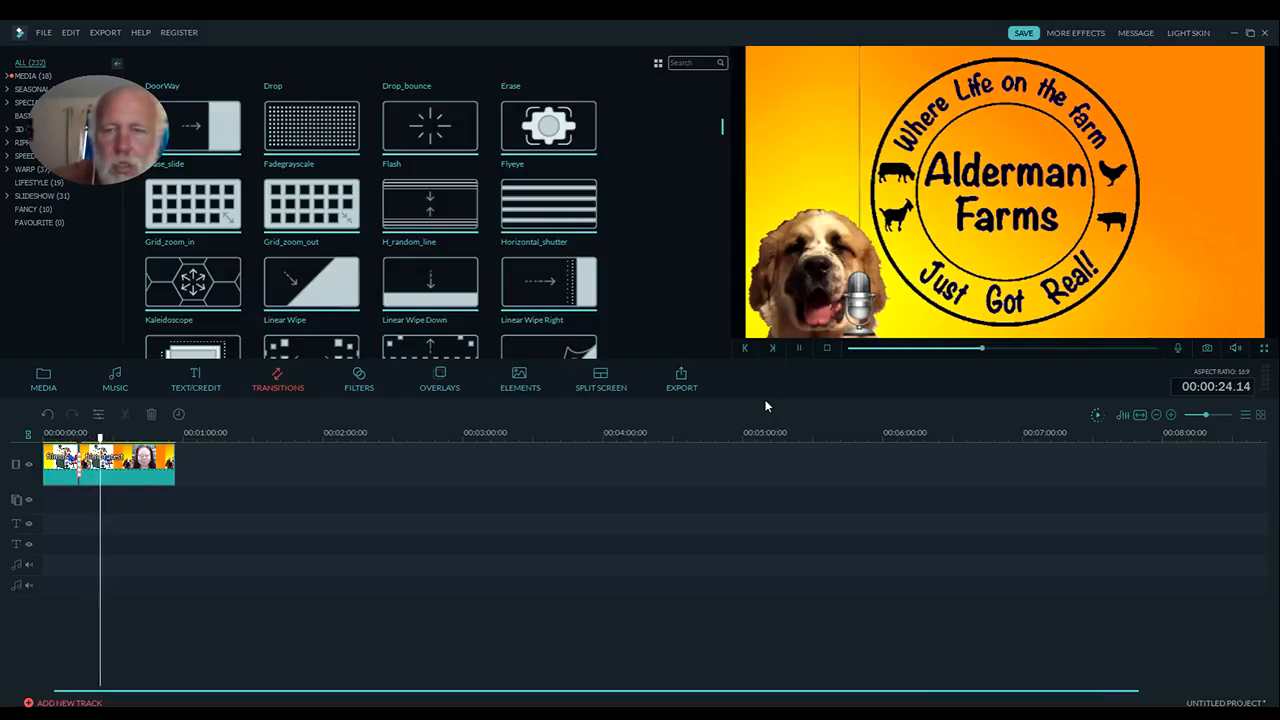
click(800, 350)
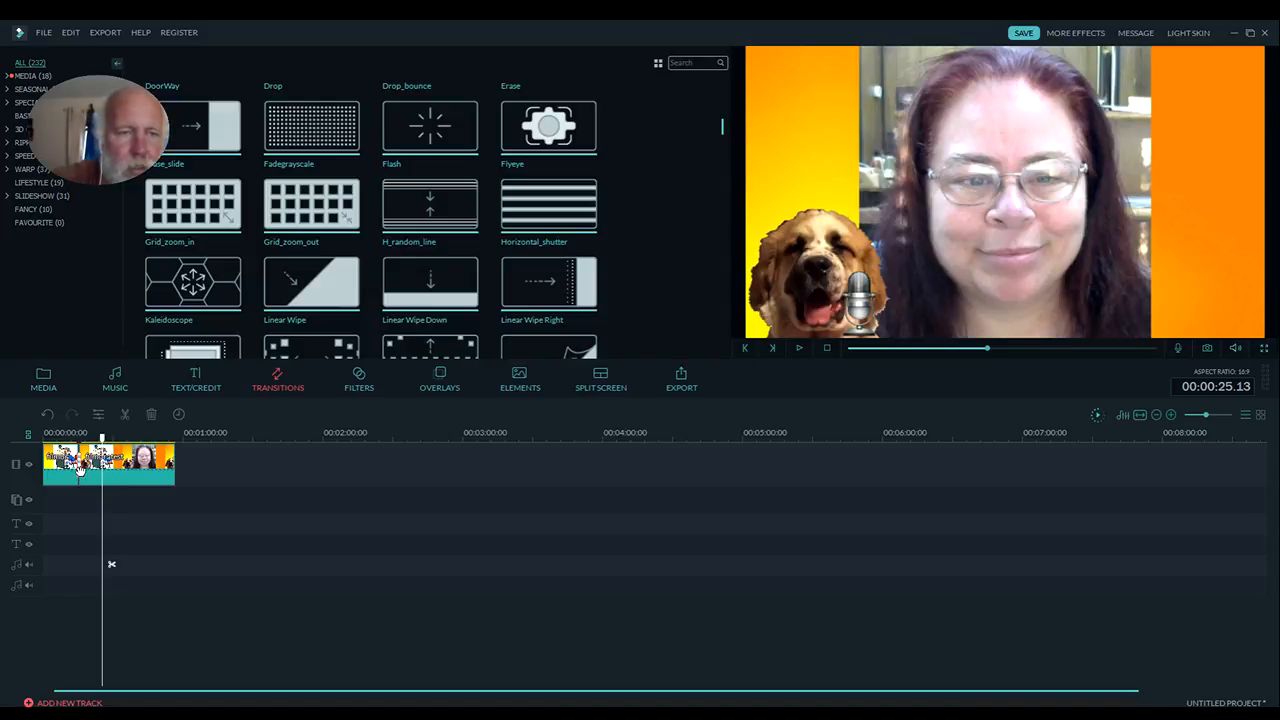
drag(304, 436, 757, 434)
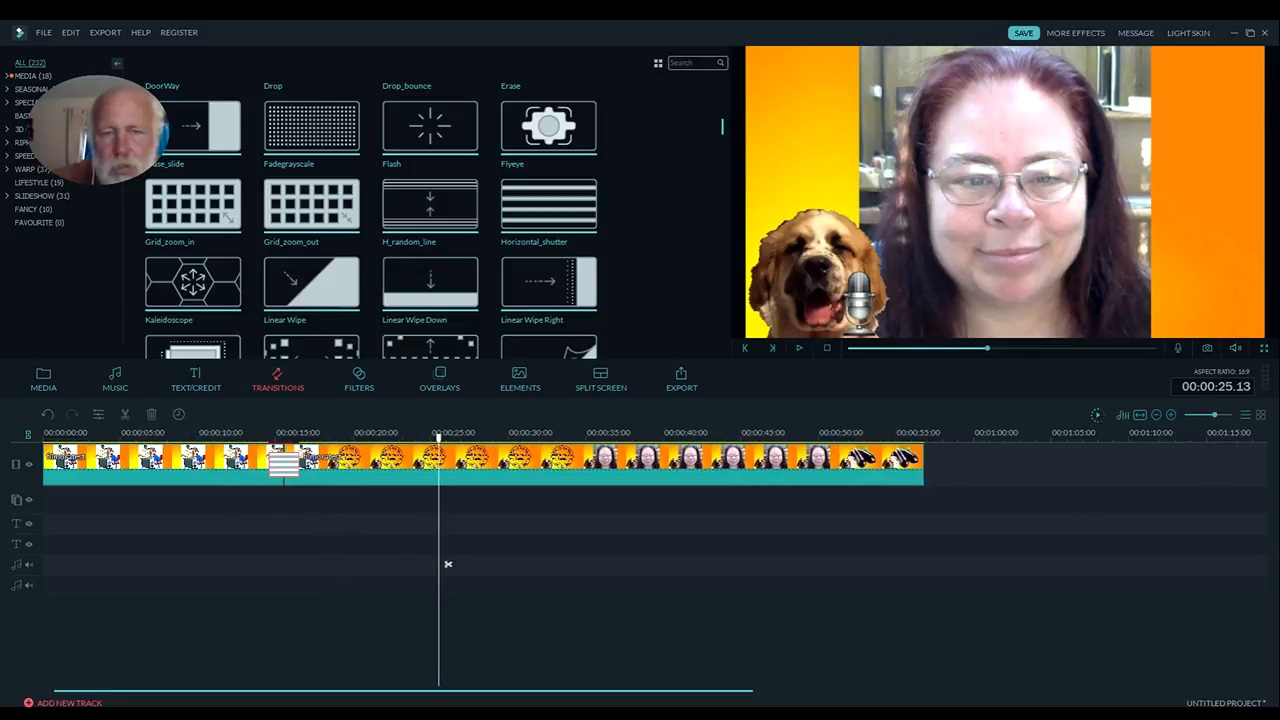
double_click(281, 465)
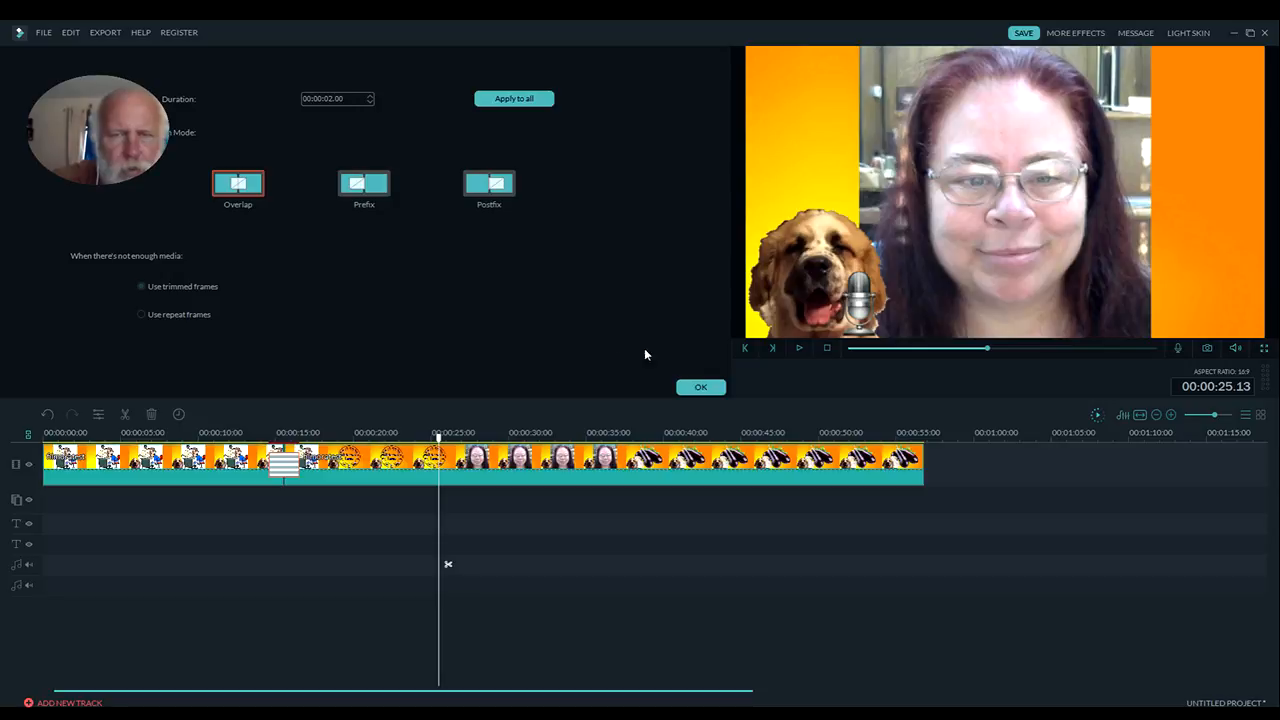
click(710, 389)
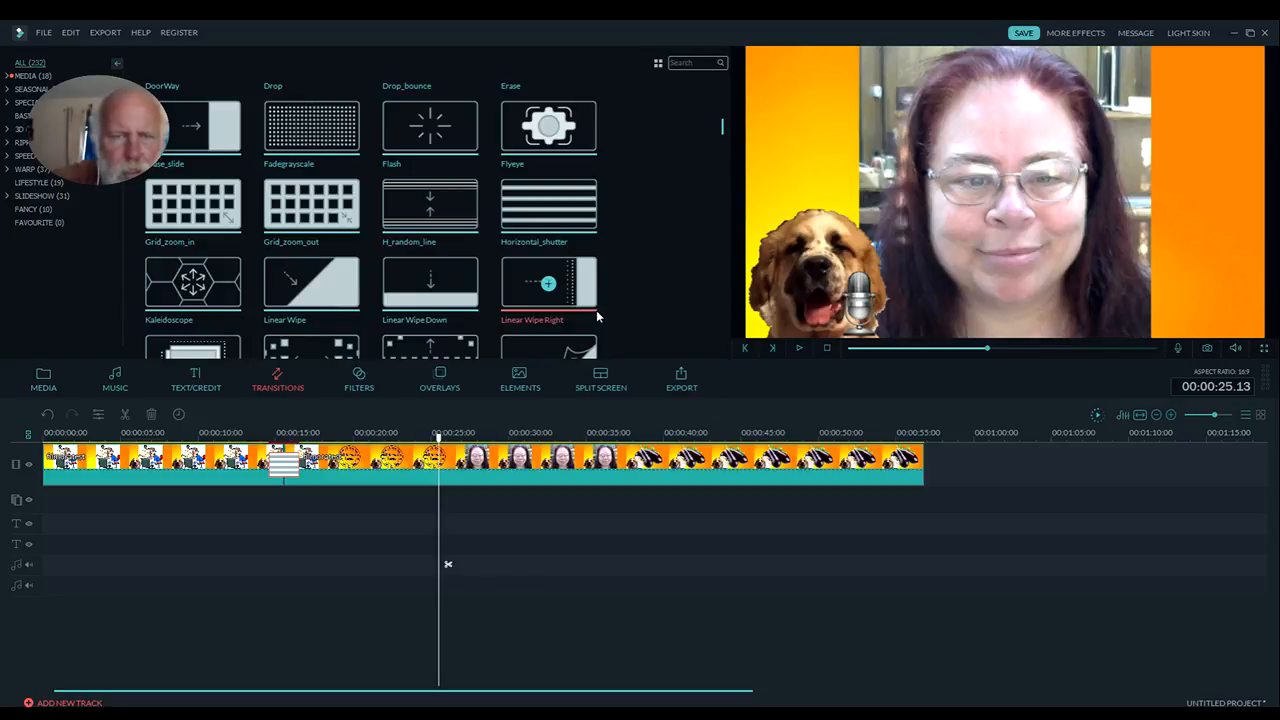
Replace the transition at the cut with Linear Wipe Down and preview it in playback
click(432, 284)
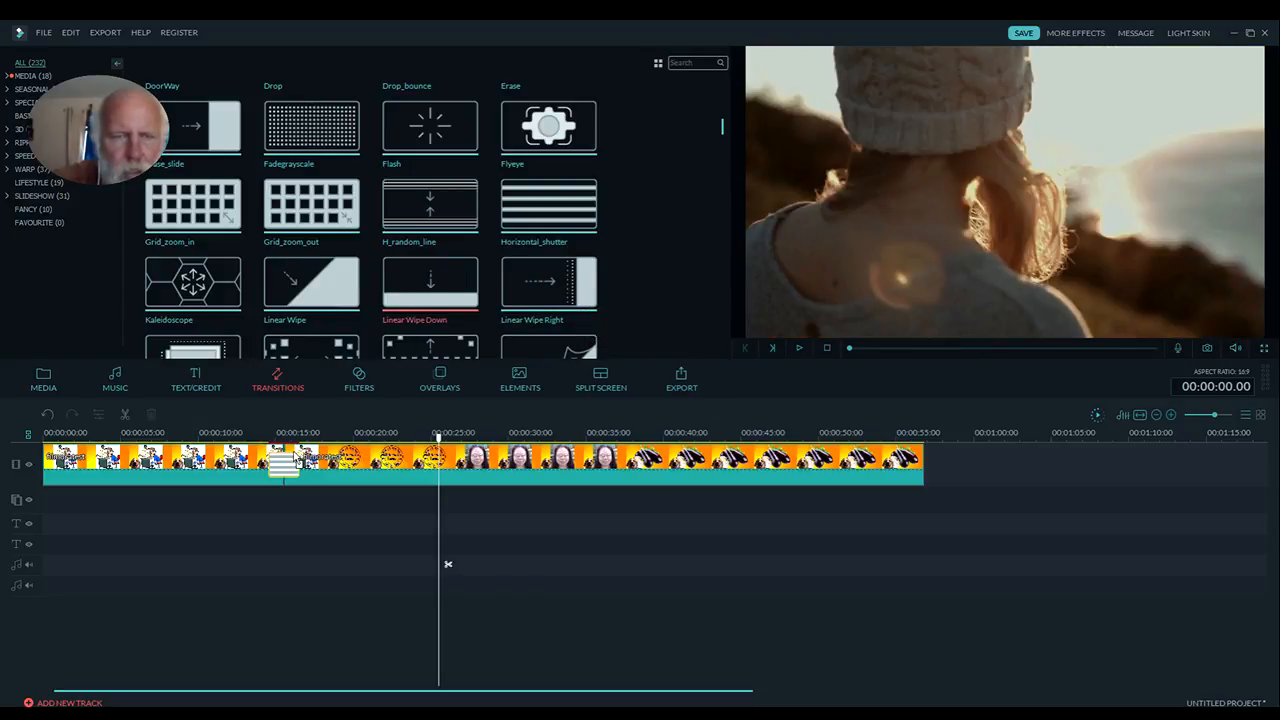
click(284, 466)
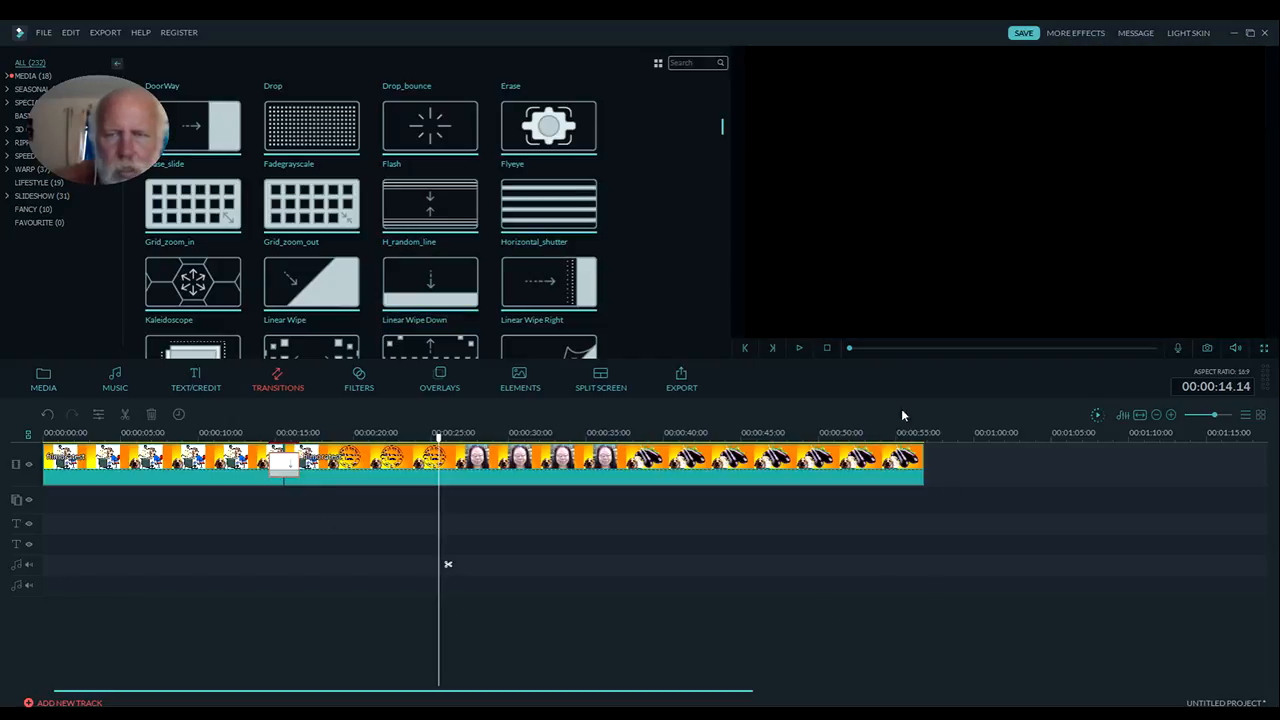
click(799, 348)
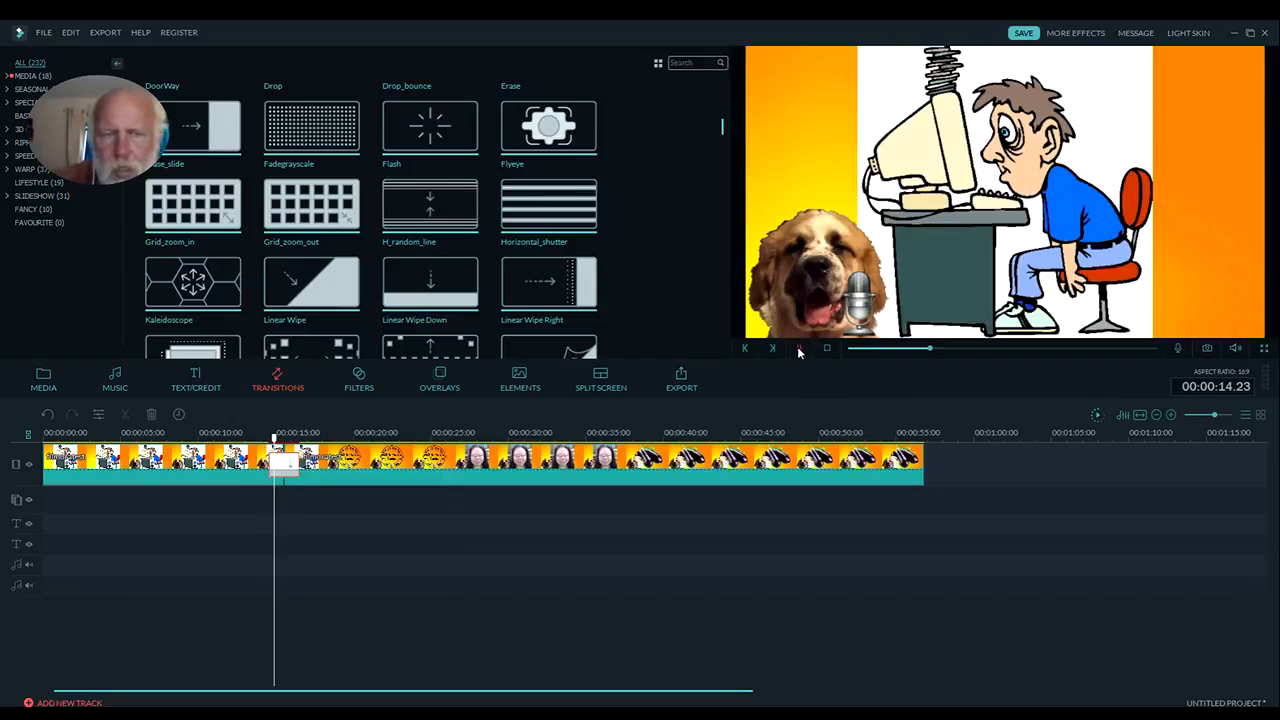
click(799, 350)
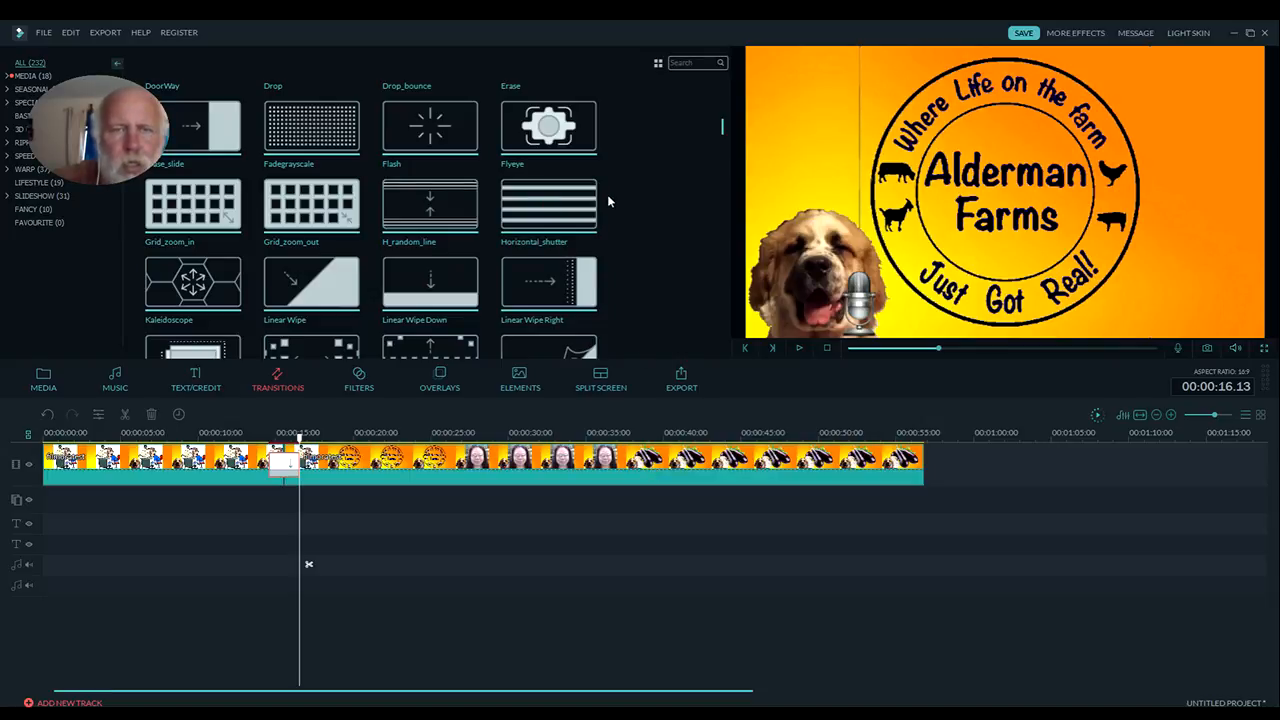
Replace the transition at the cut between the two pieces with Flash and preview it in playback
drag(462, 135, 300, 456)
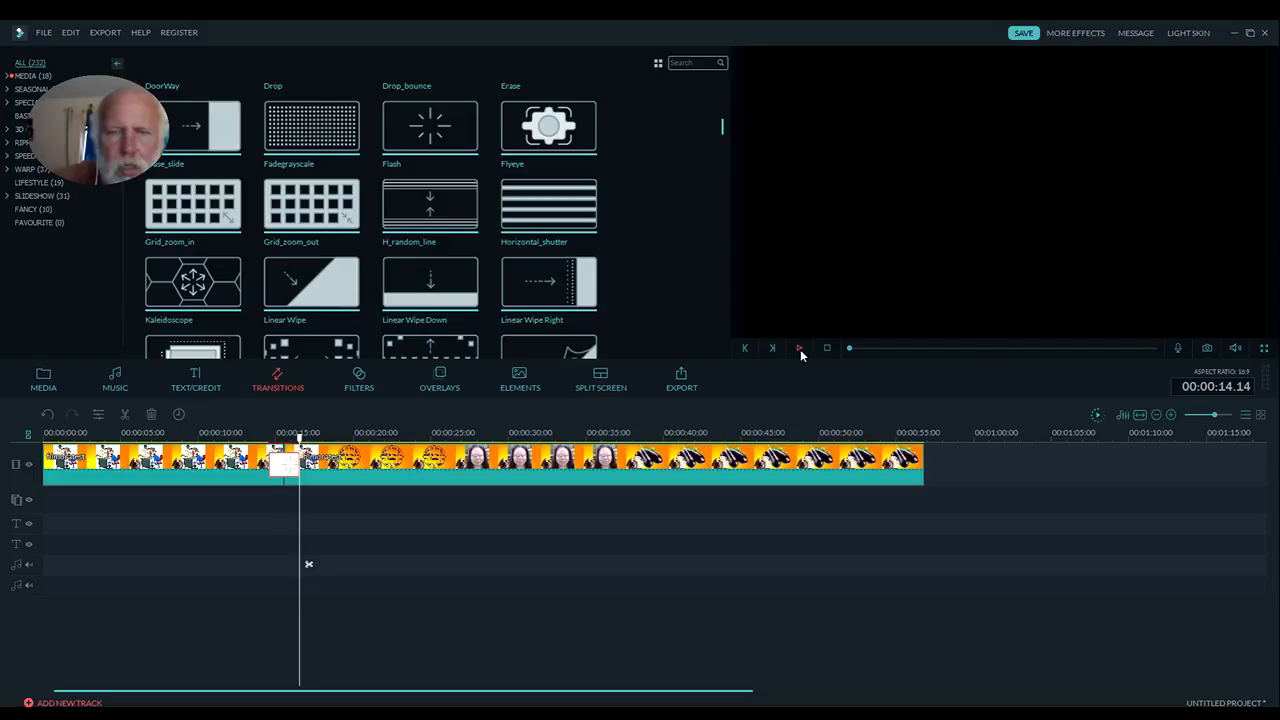
click(800, 349)
click(800, 349)
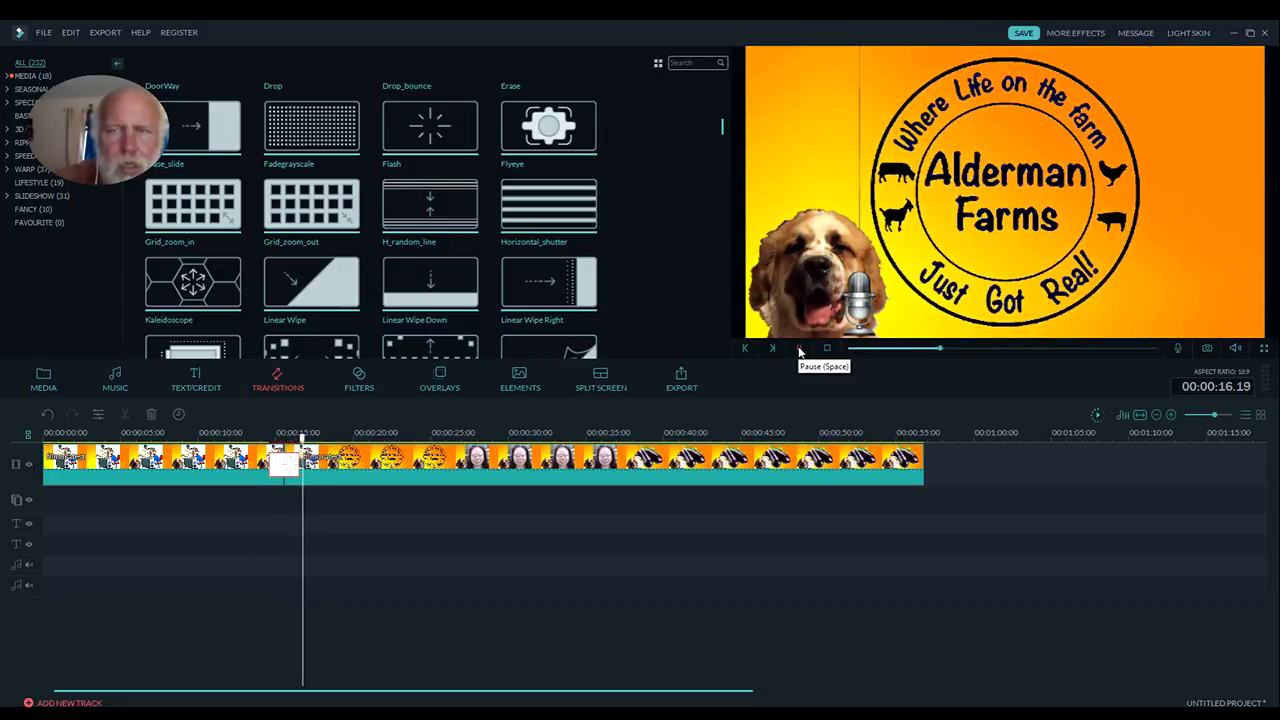
click(800, 349)
Replace the transition at the cut with Kaleidoscope and play across the cut twice to preview it
click(188, 276)
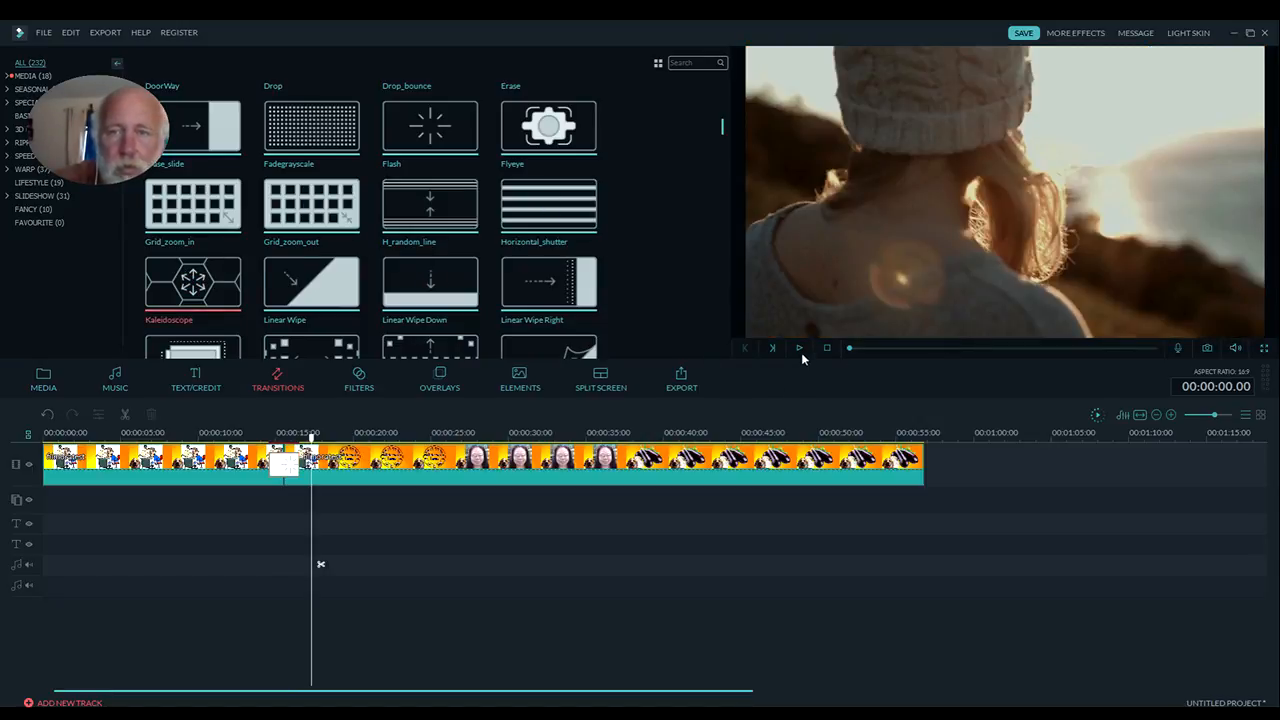
mouse_move(229, 272)
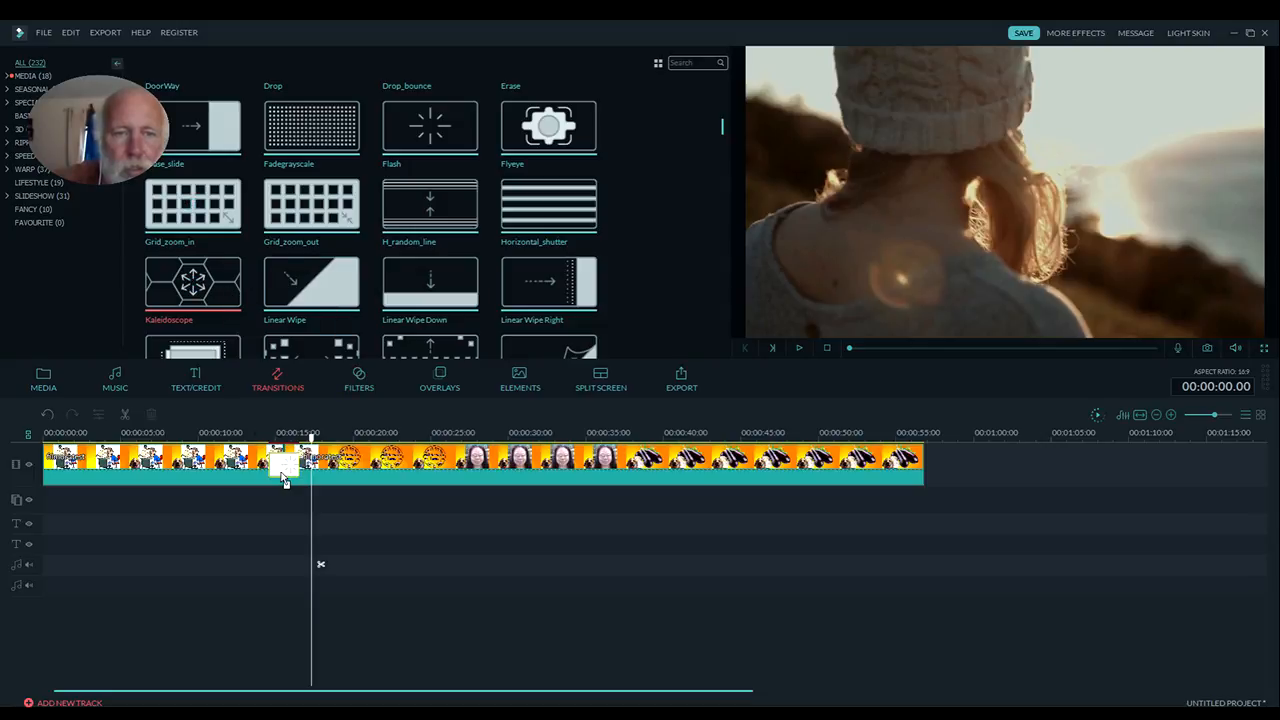
drag(284, 479, 285, 476)
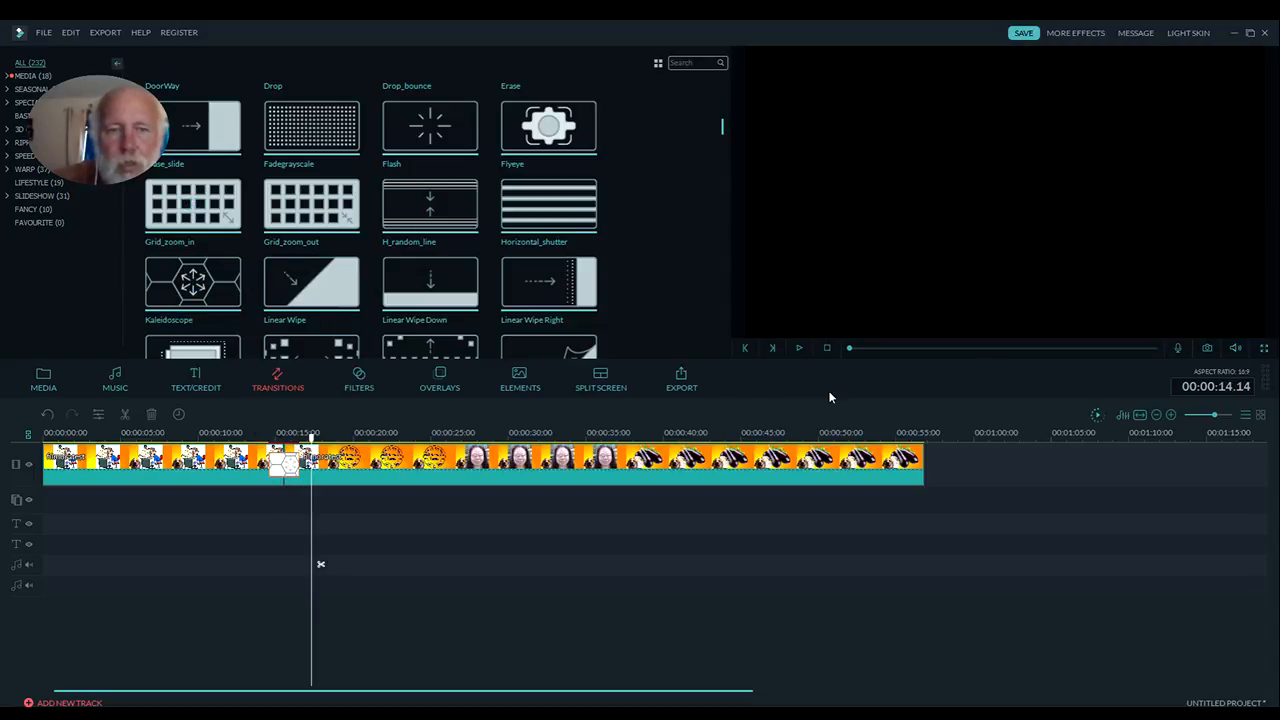
click(799, 349)
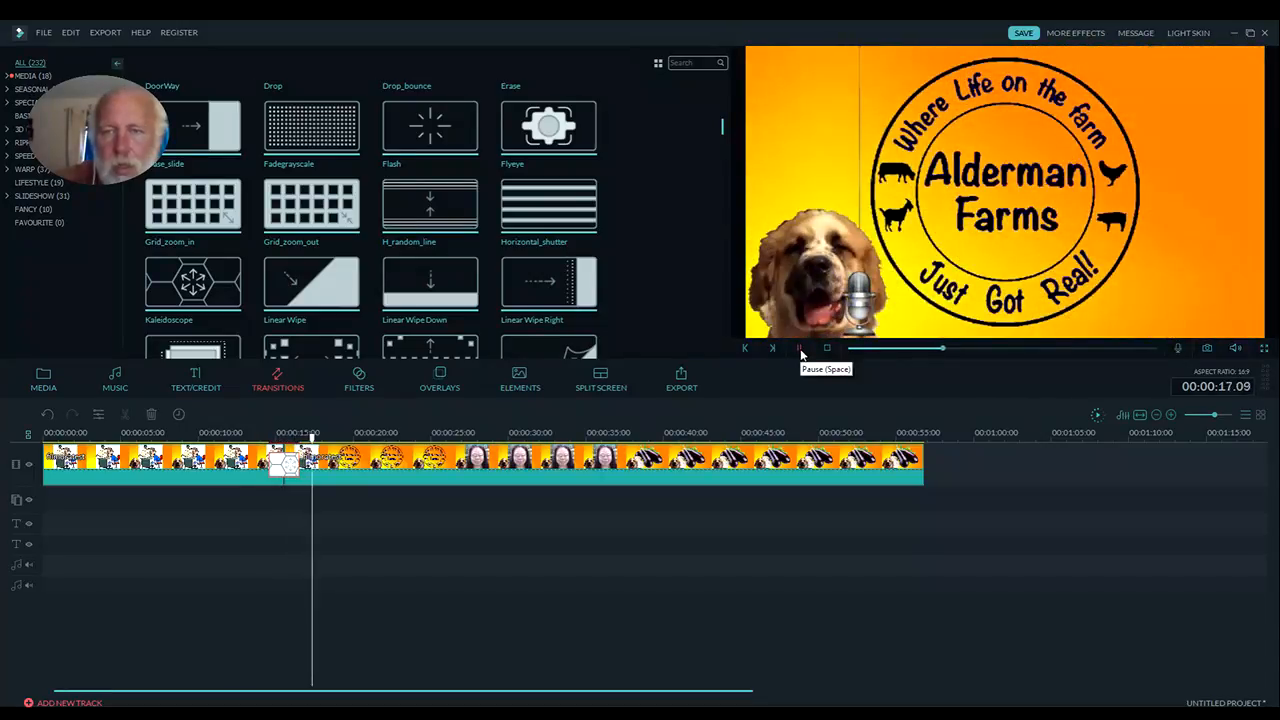
click(800, 349)
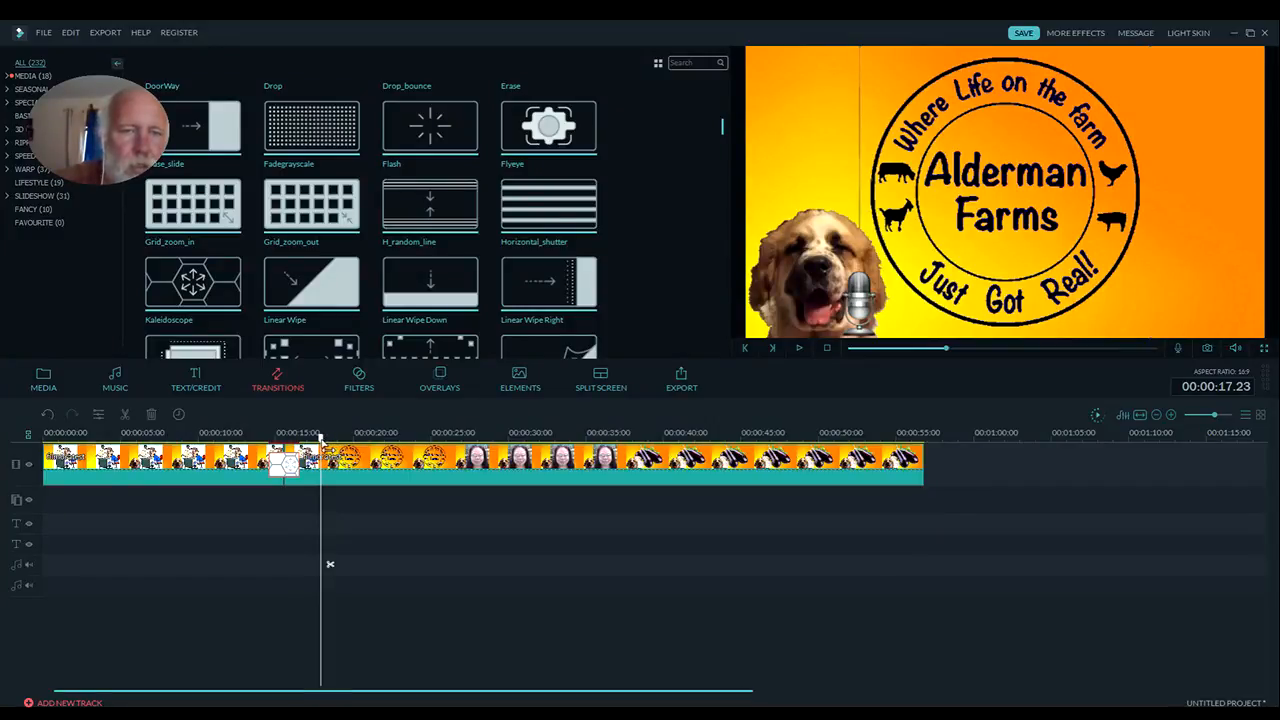
drag(320, 438, 255, 438)
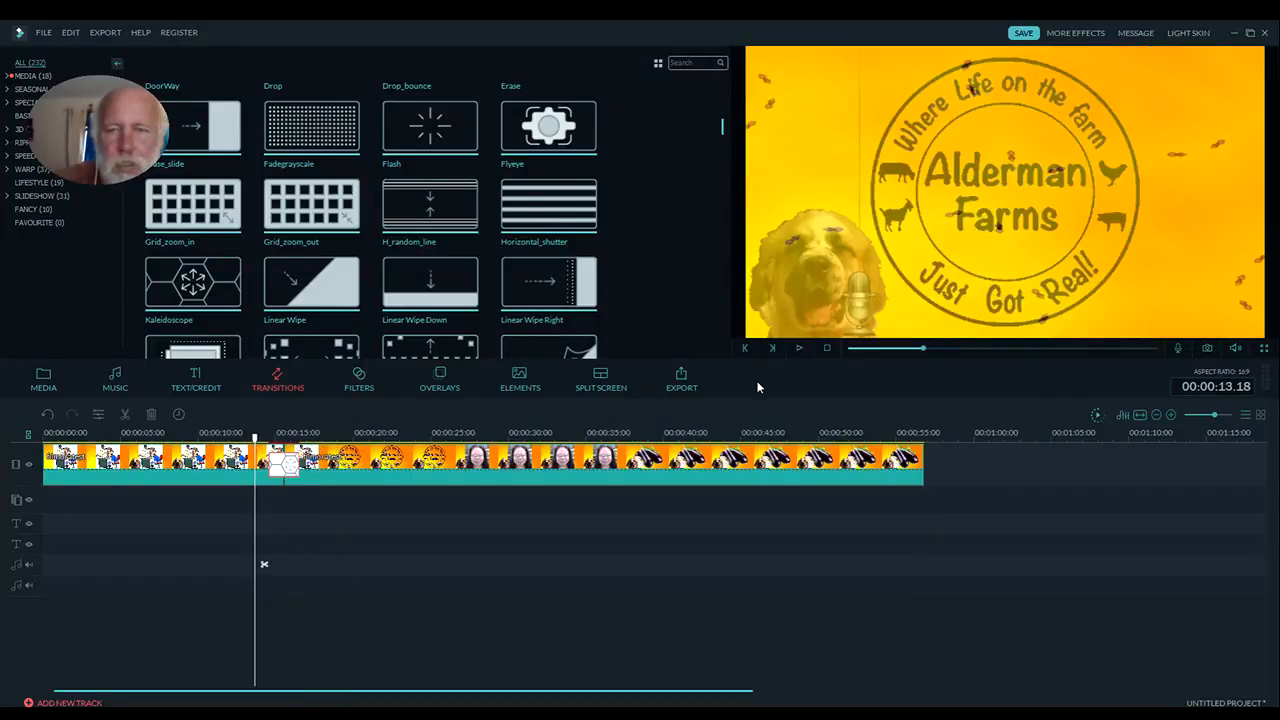
click(799, 349)
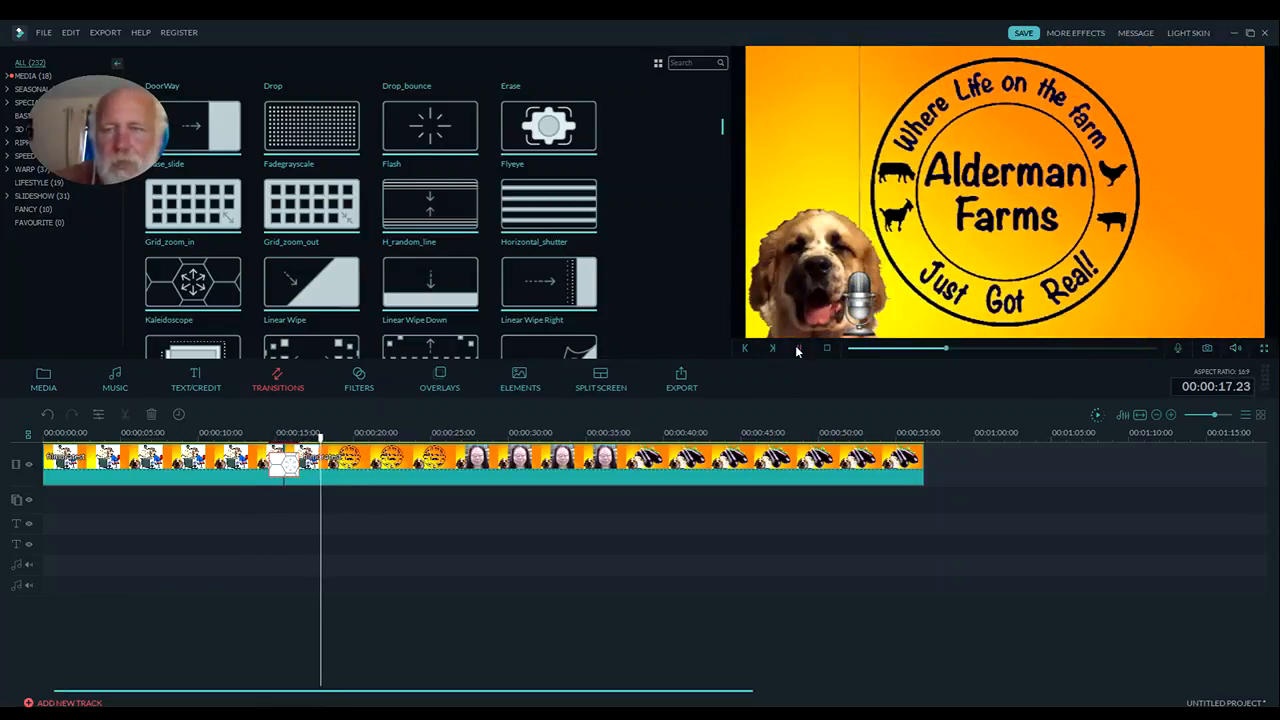
click(799, 349)
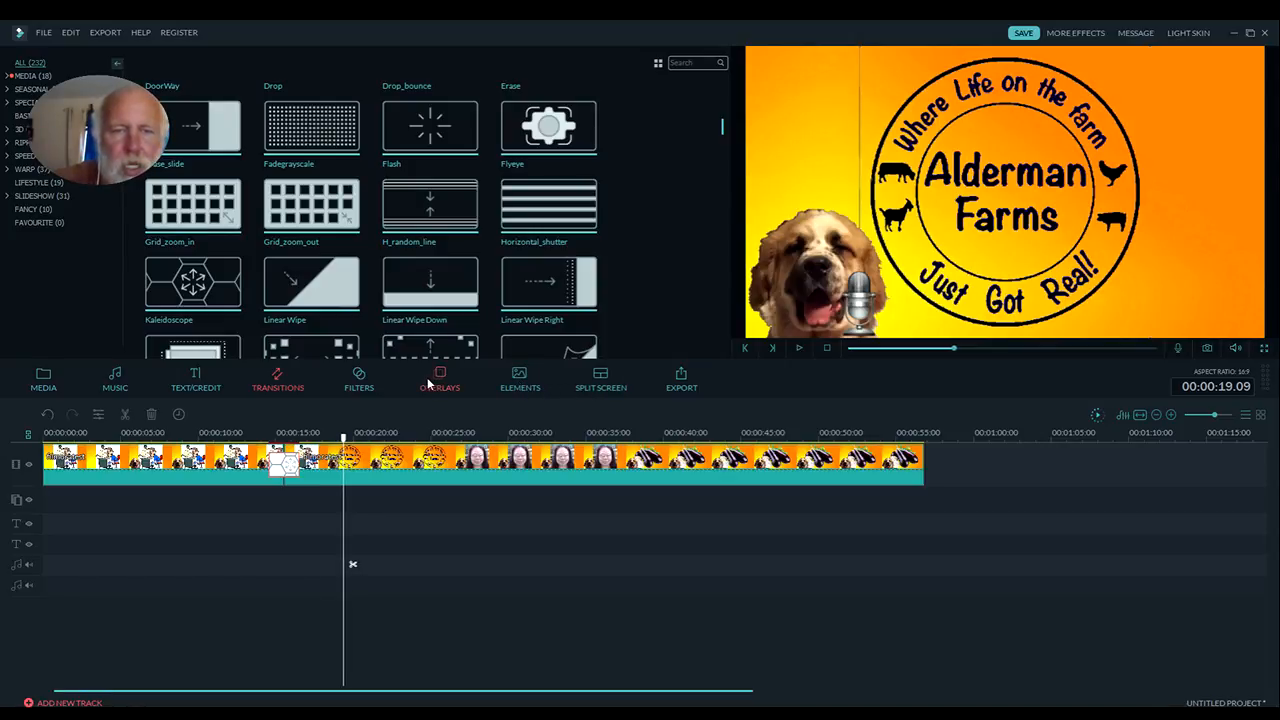
Place filters on the effects track: Colorful Light Leaks at the start, Particle 1 directly after it, and Fire 1 at the cut
click(367, 387)
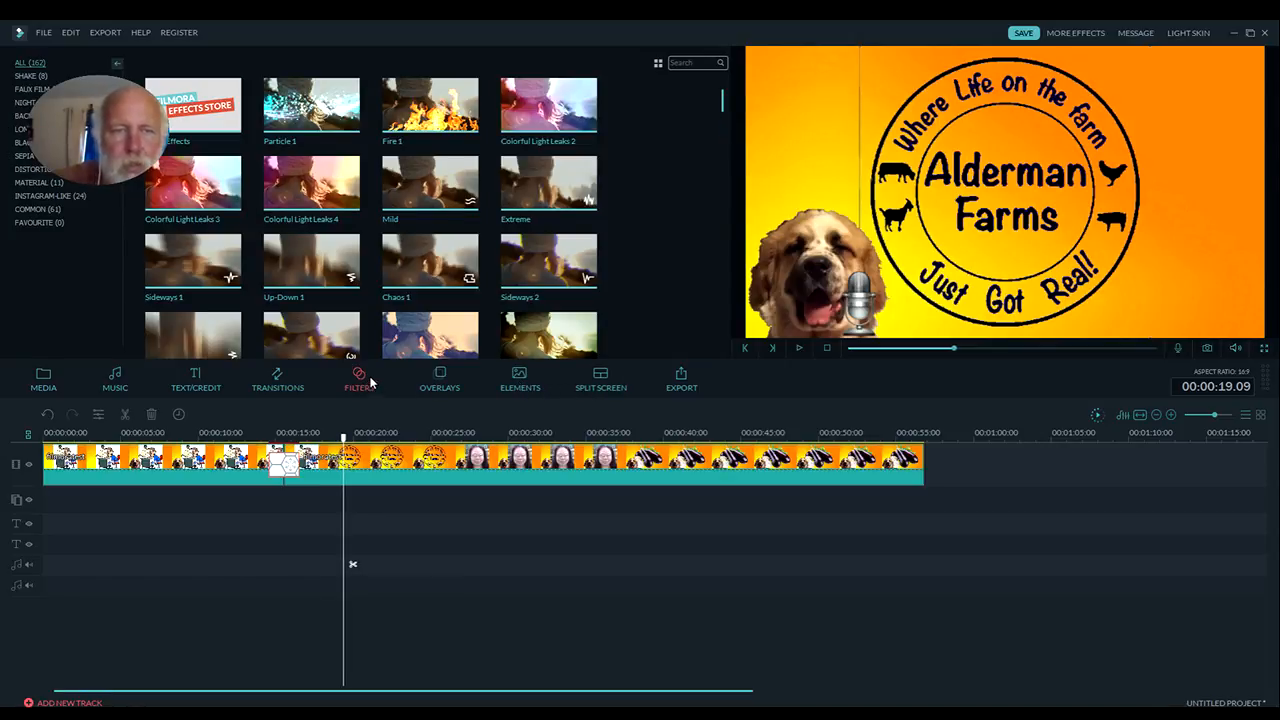
drag(276, 372, 46, 511)
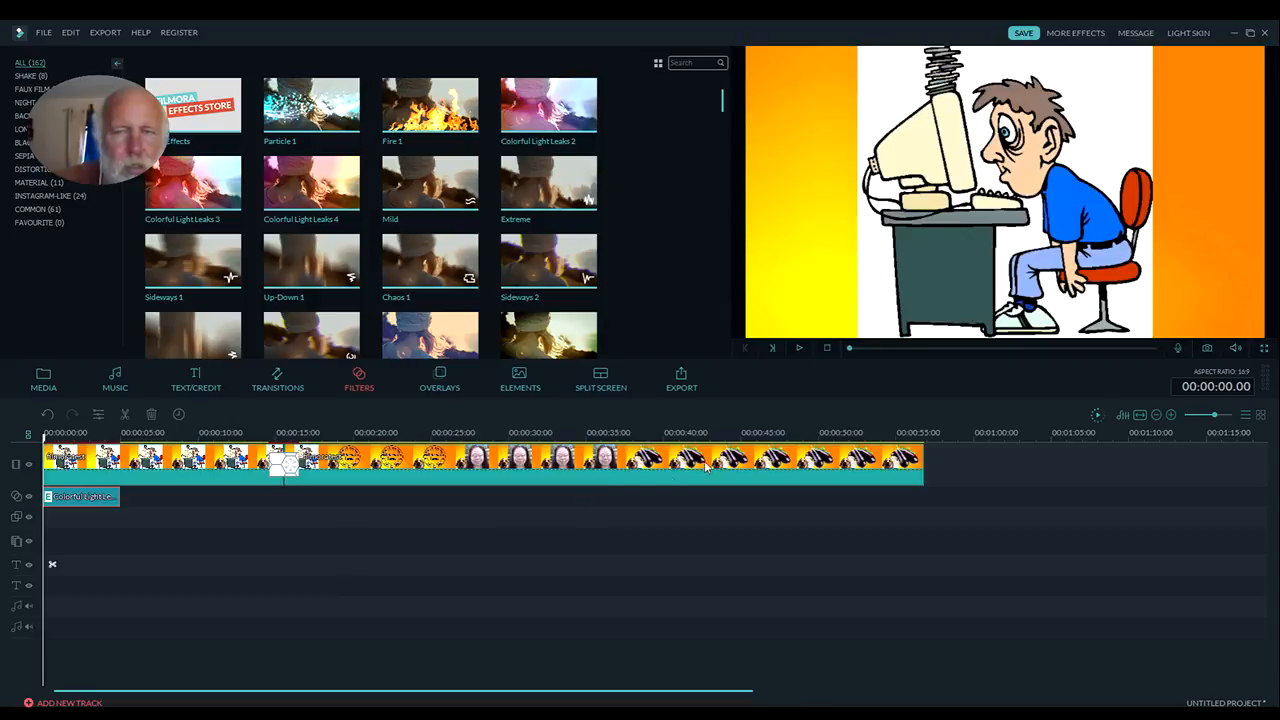
click(799, 349)
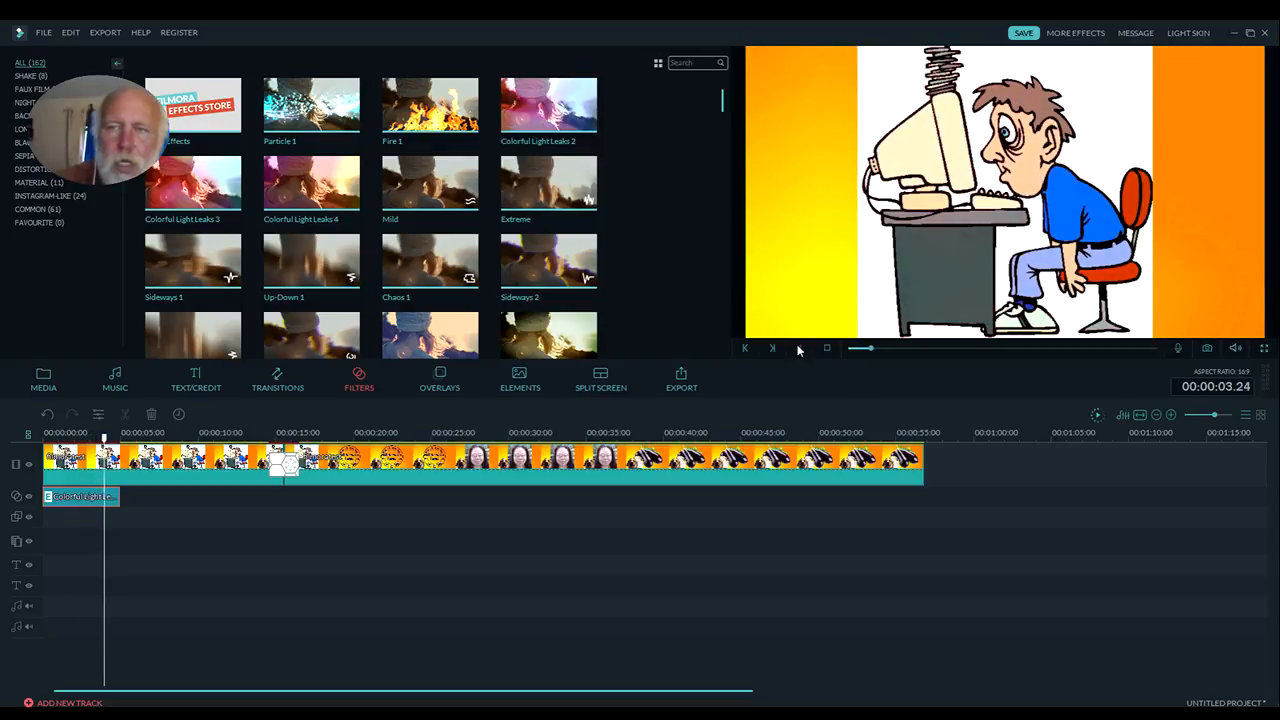
click(799, 349)
drag(326, 148, 126, 510)
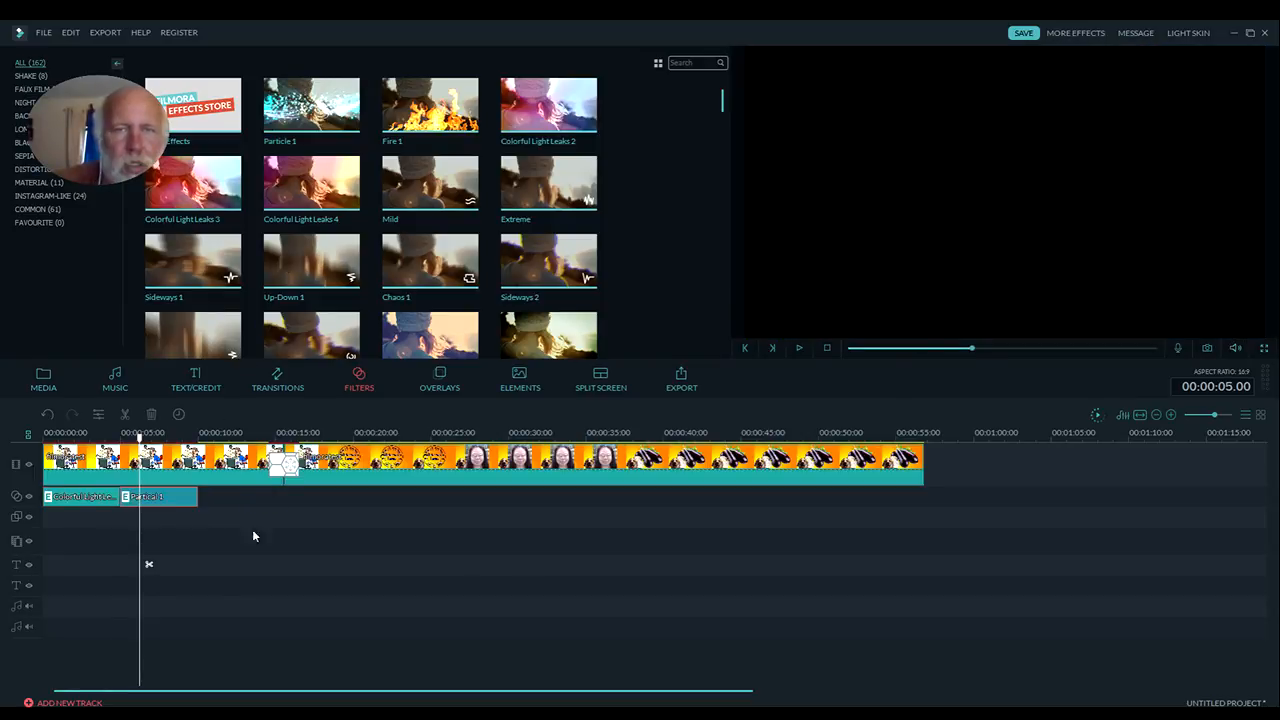
drag(455, 117, 290, 509)
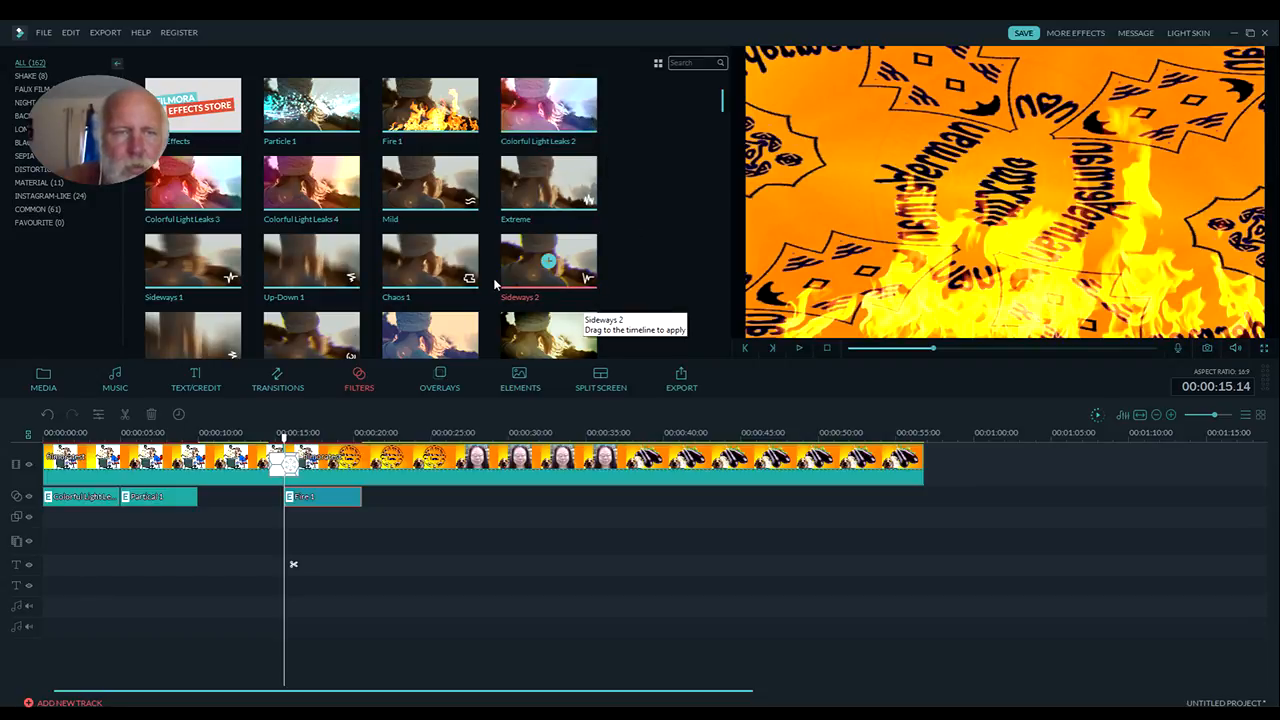
Add the Bokeh 7 overlay at about 27 seconds and the Bokeh 4 overlay at about 39 seconds on the effects track
click(454, 389)
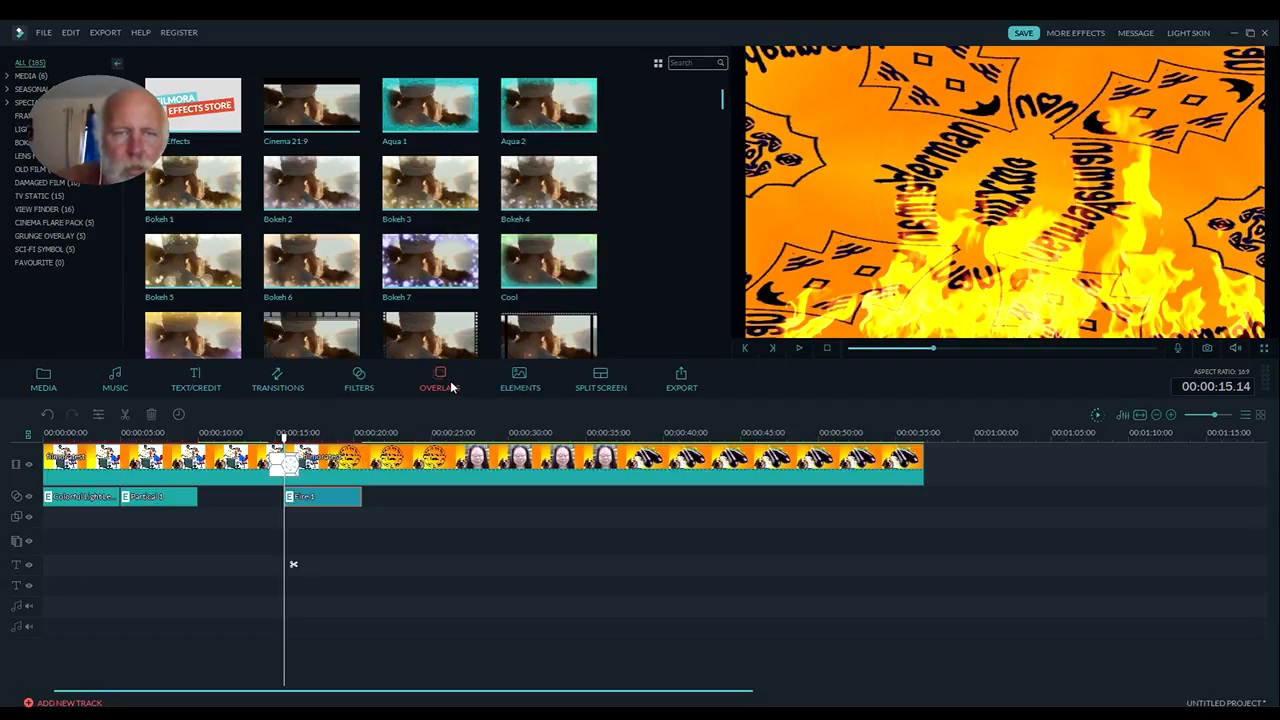
drag(430, 262, 465, 512)
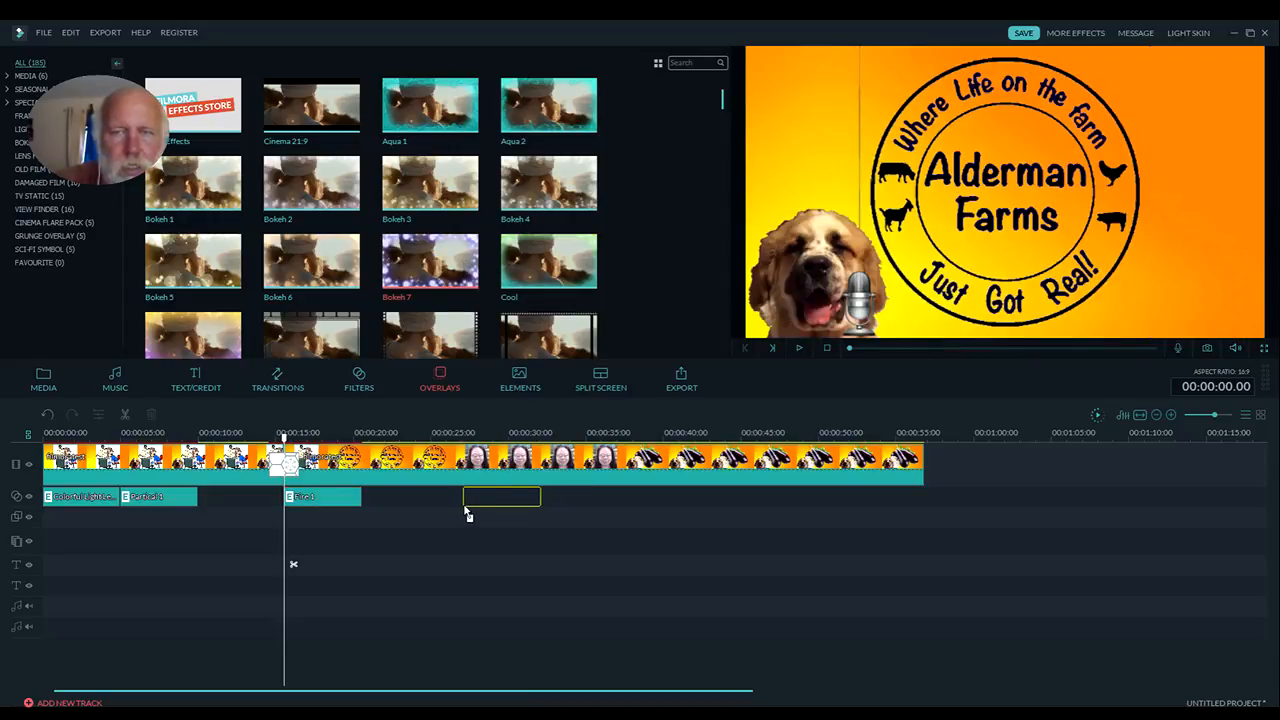
drag(504, 435, 504, 435)
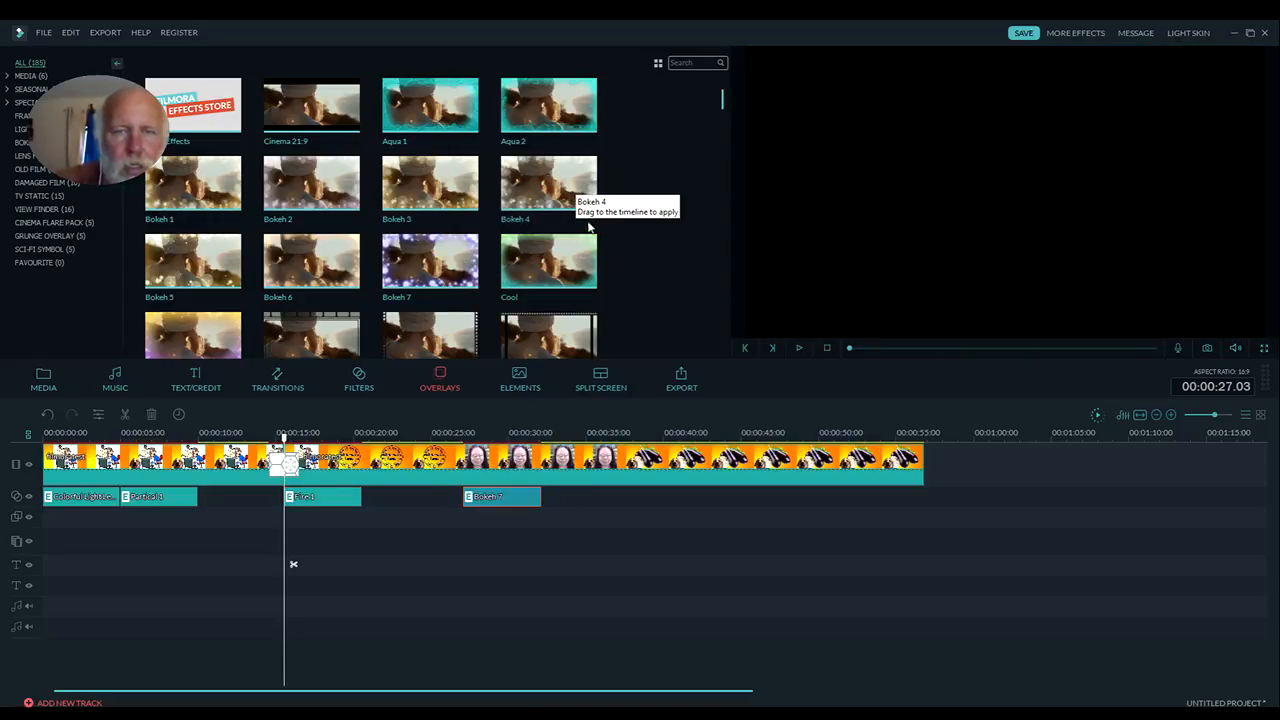
drag(590, 211, 657, 506)
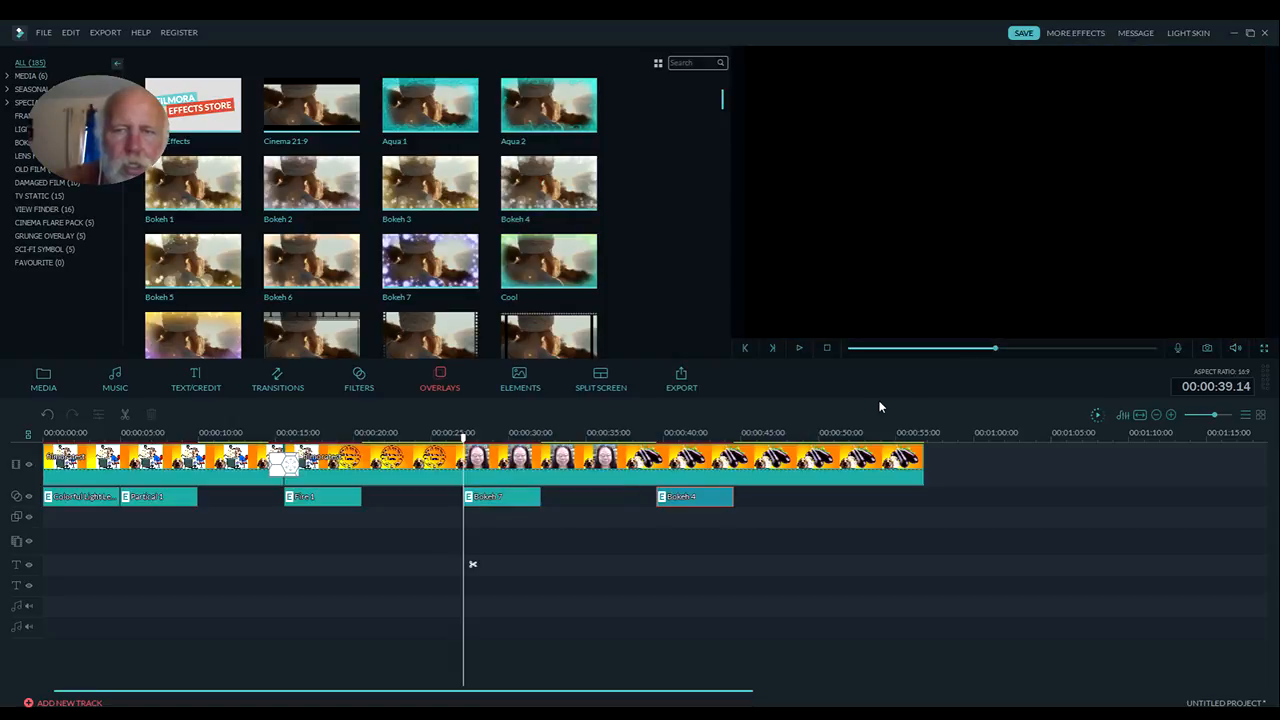
Play the timeline from the beginning to review the transition, filters and overlays
click(827, 352)
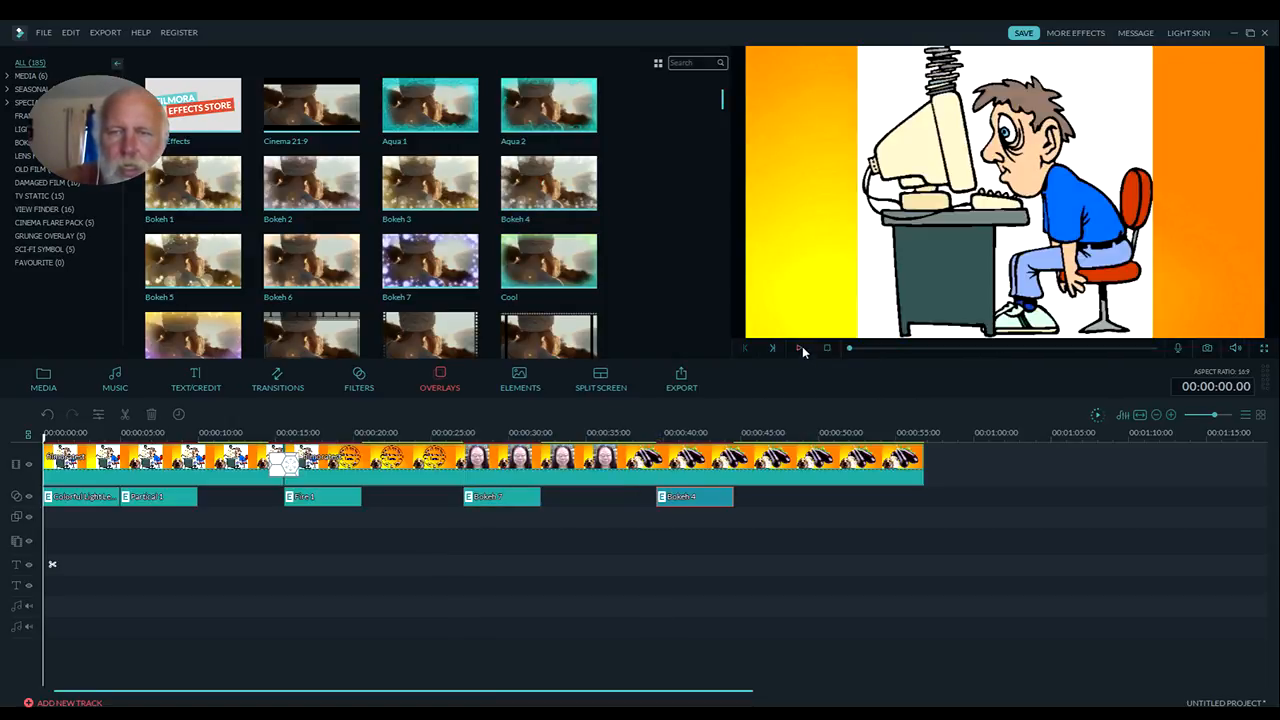
click(801, 347)
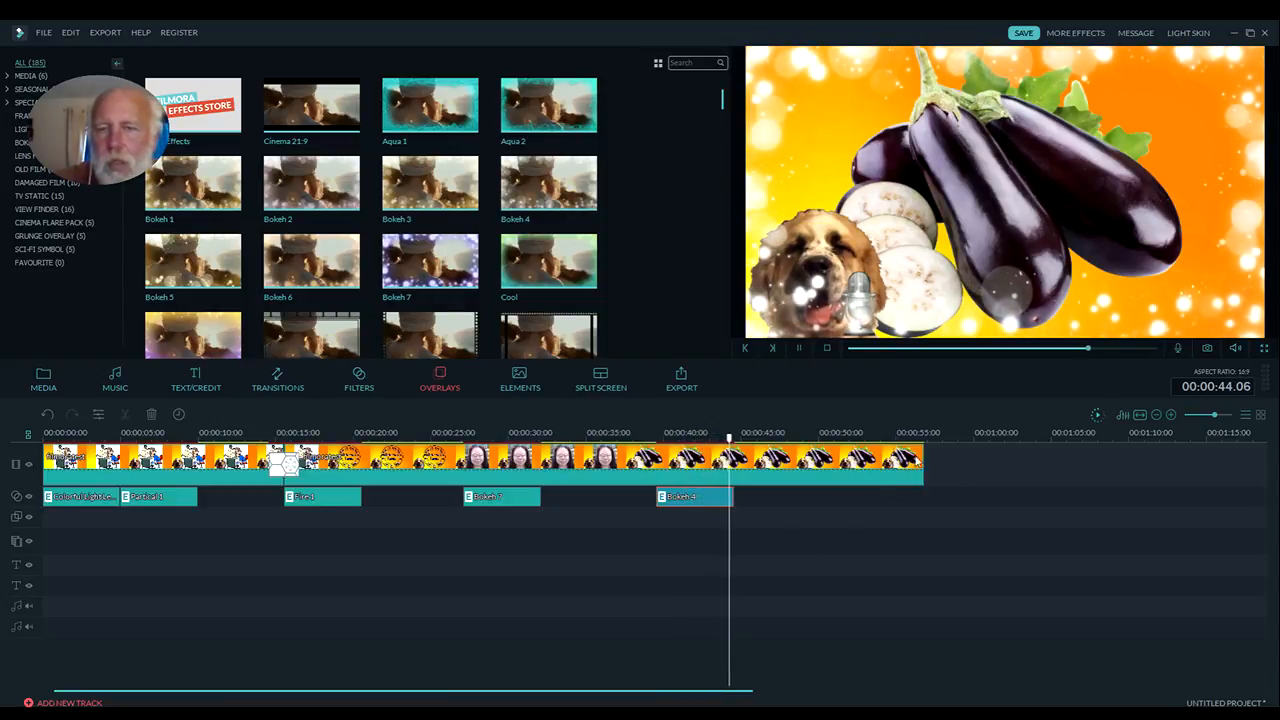
click(826, 349)
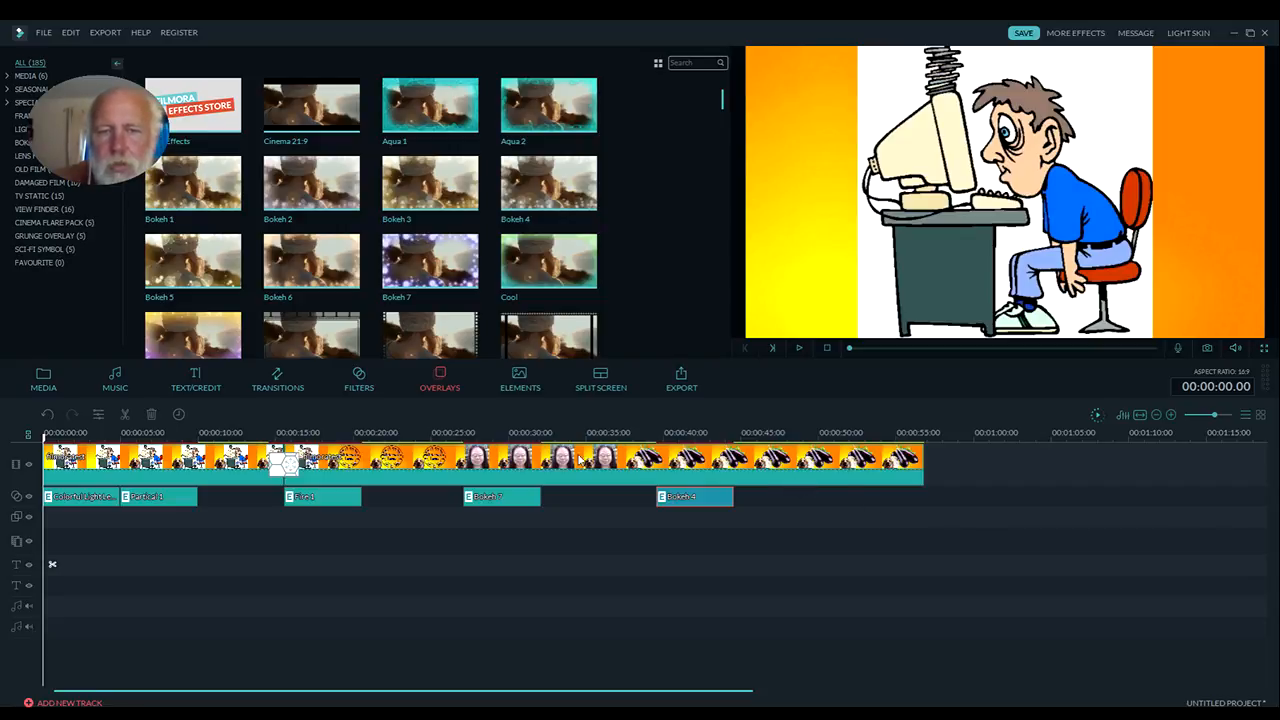
Open the clip's video settings and set the speed of the first piece, before the cut, to 2.000
double_click(533, 462)
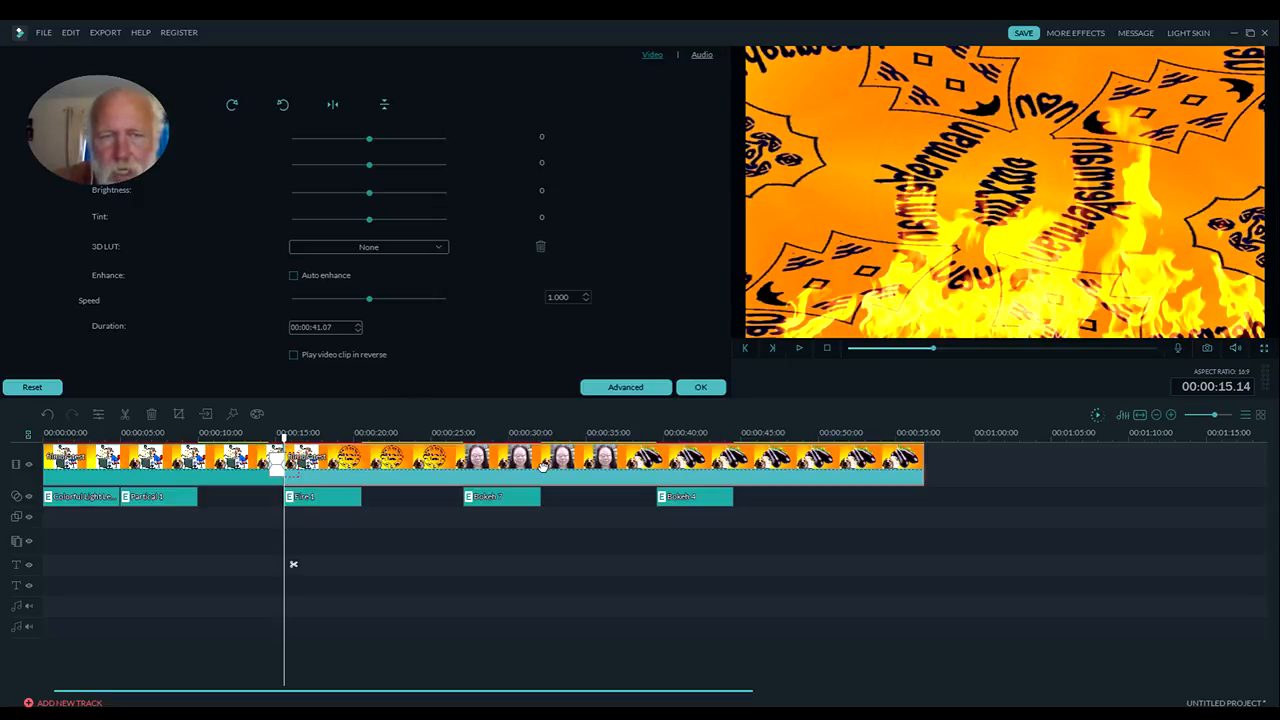
click(188, 459)
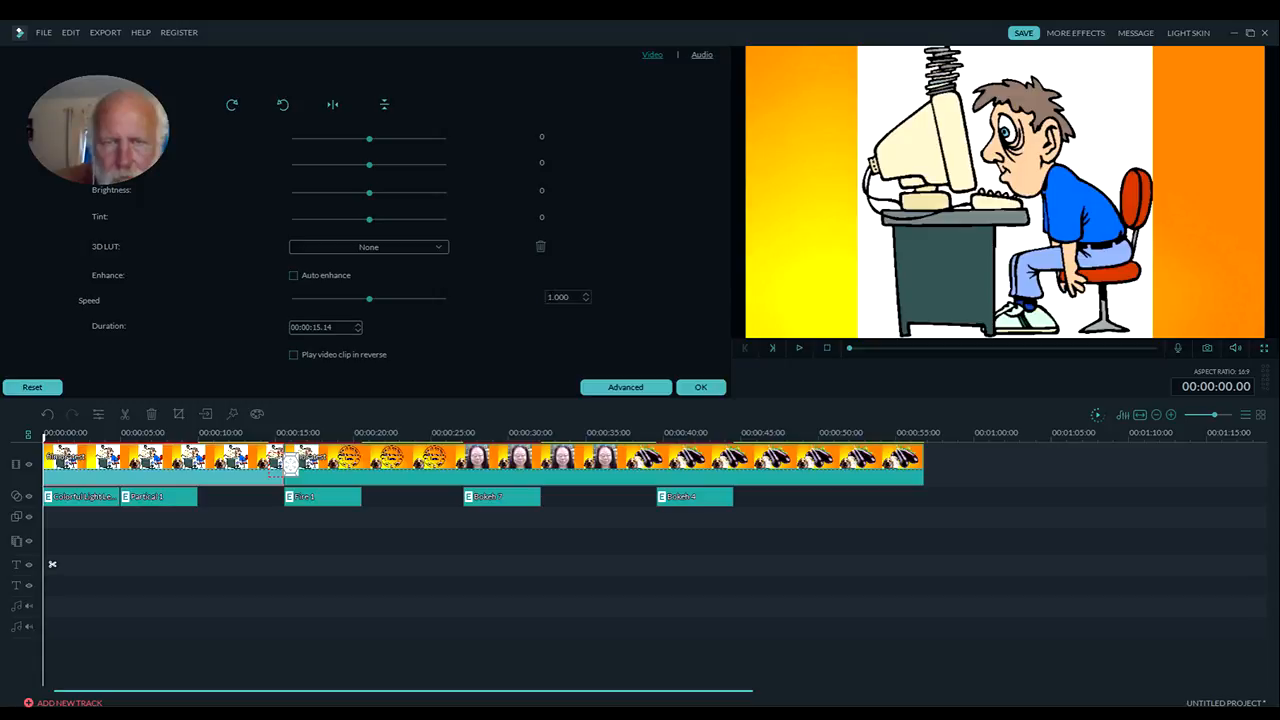
click(586, 295)
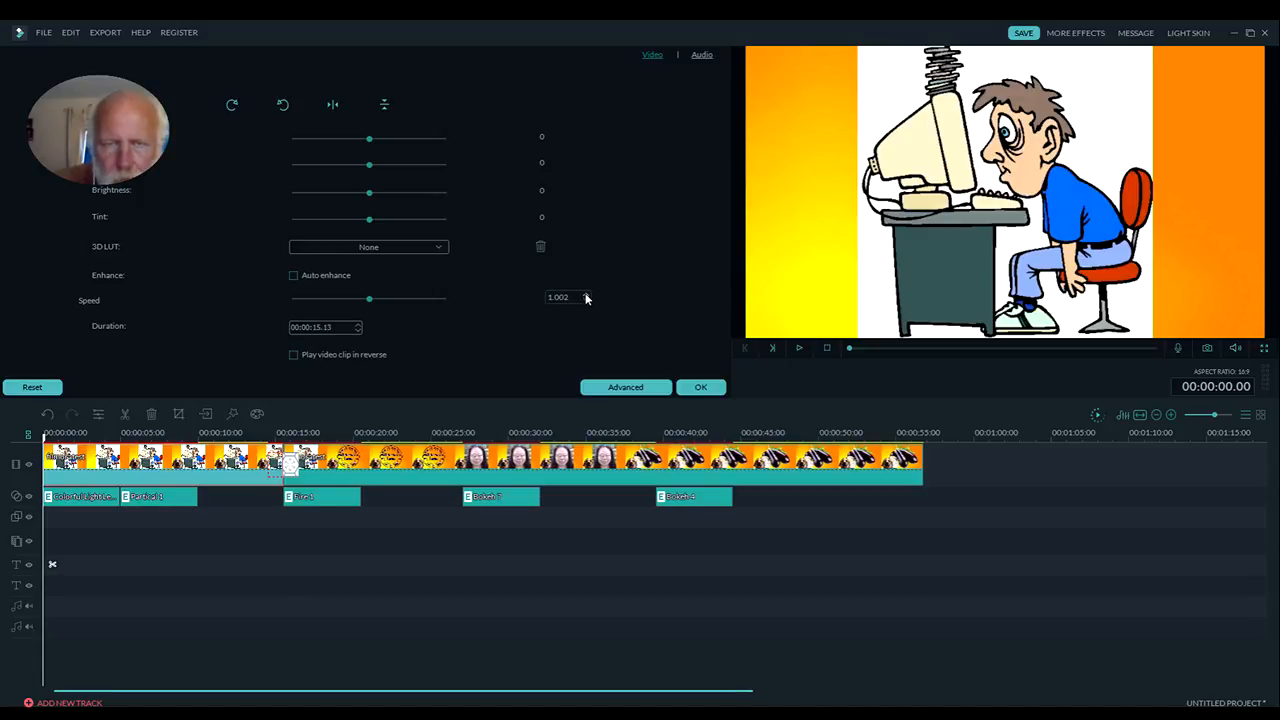
click(586, 295)
click(586, 295)
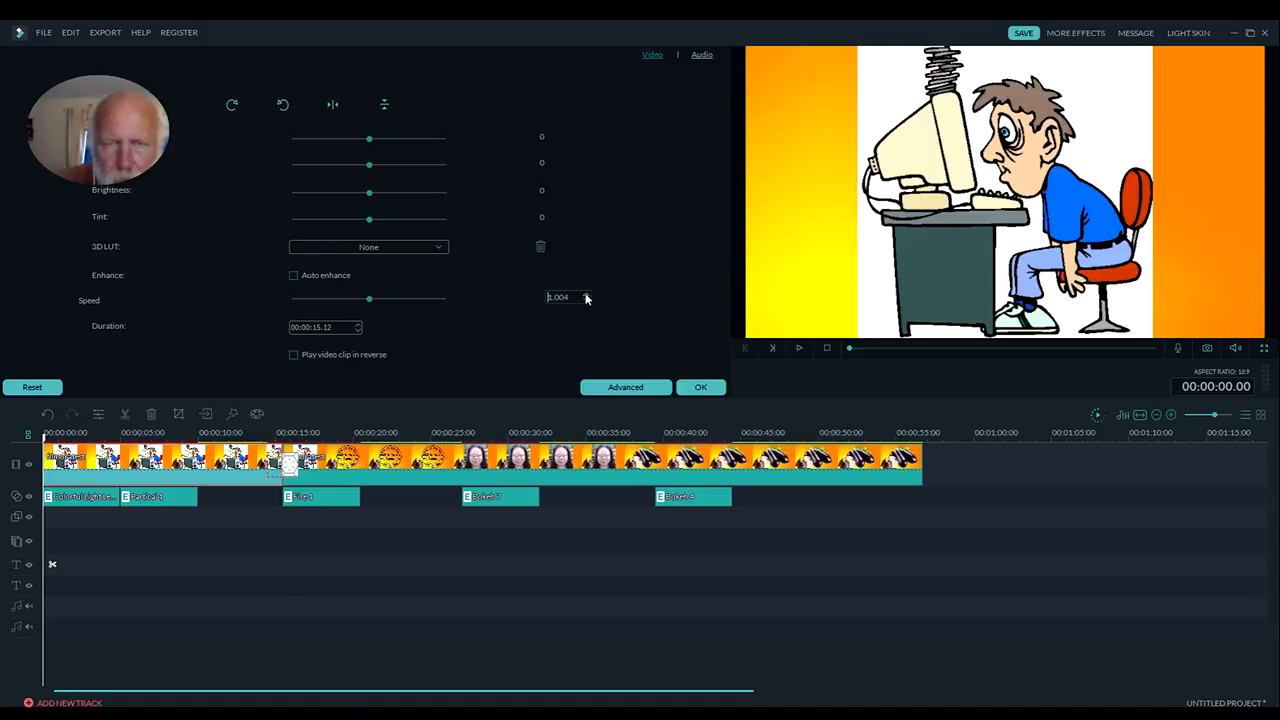
double_click(558, 297)
text(2)
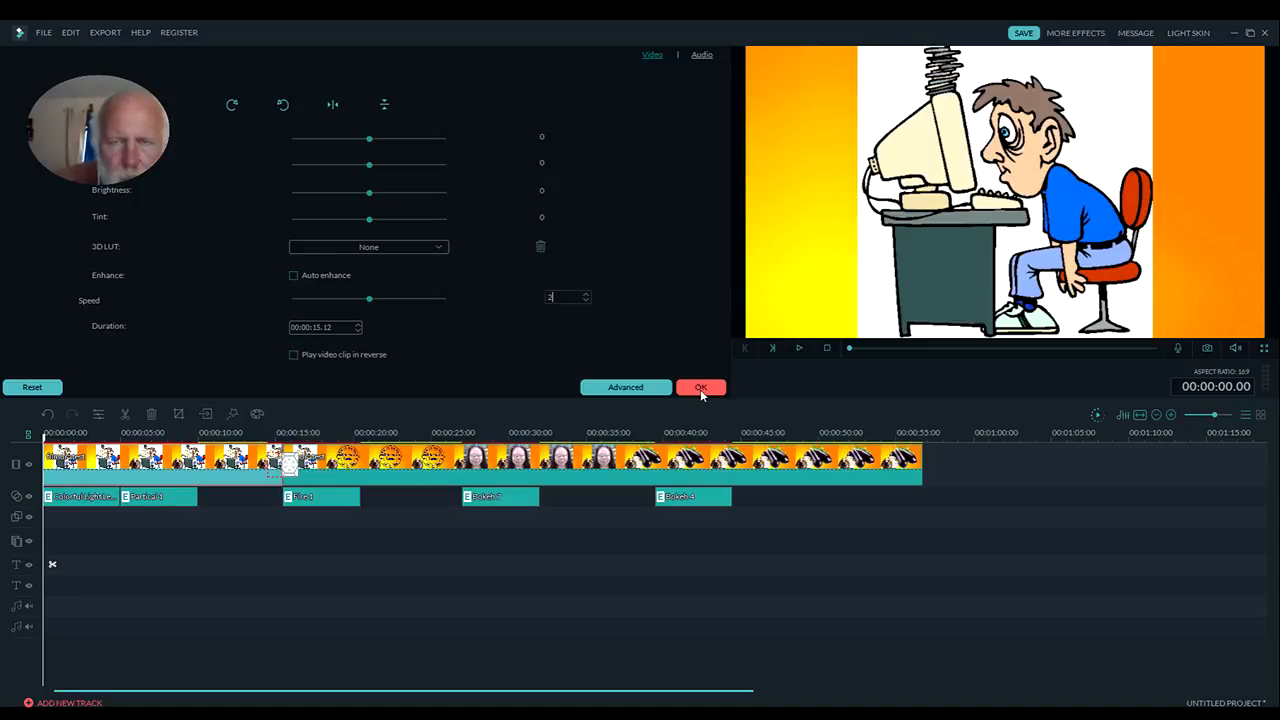
key(Return)
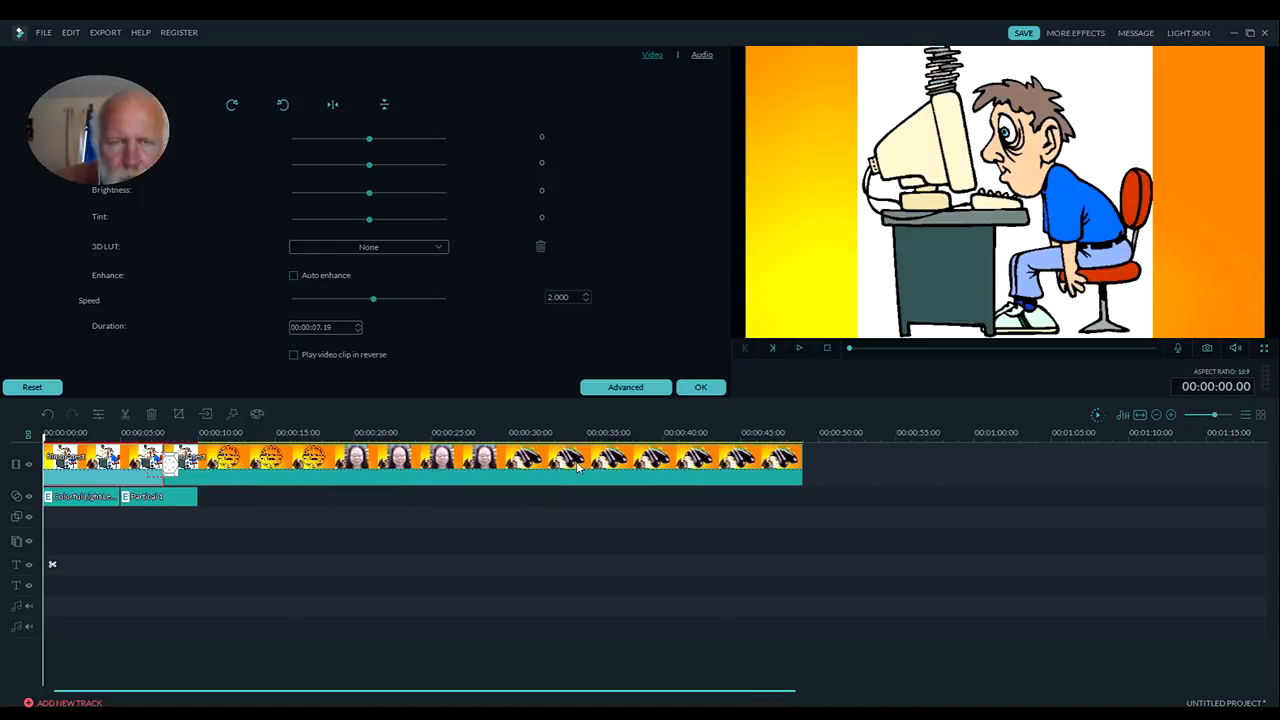
Set the speed of the second piece, after the cut, to 2 and apply the settings
click(408, 462)
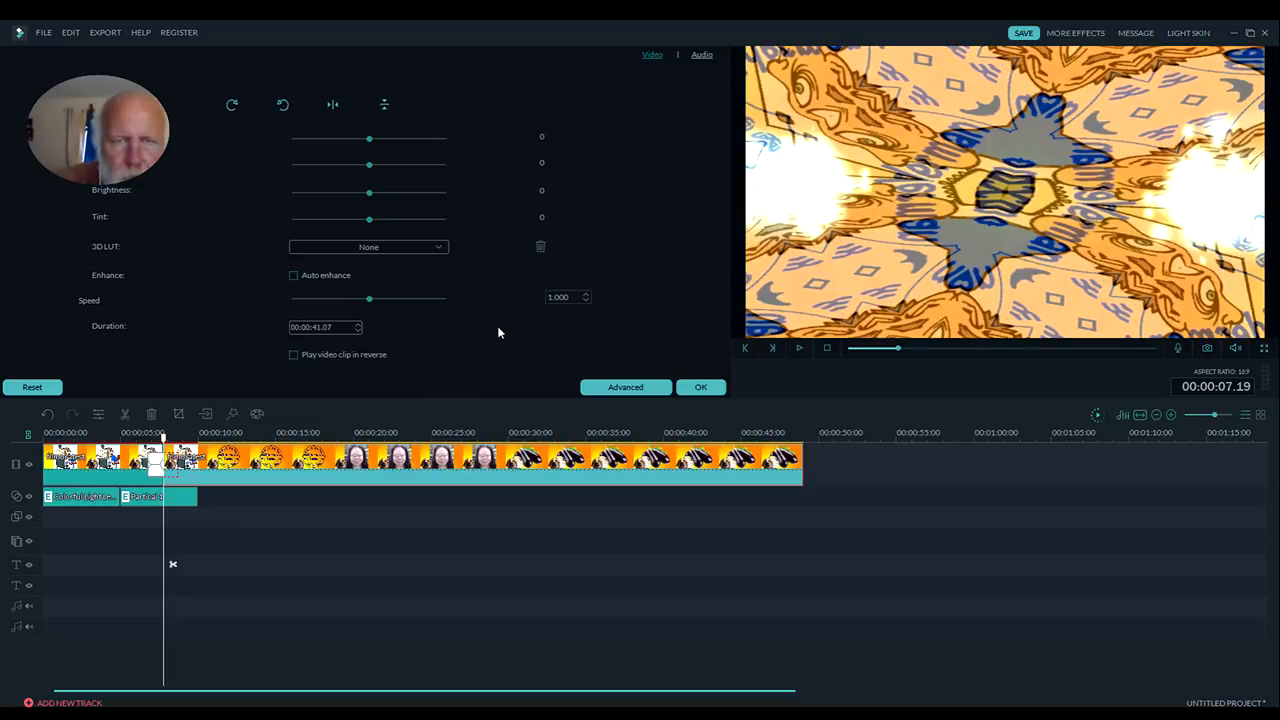
drag(570, 297, 507, 296)
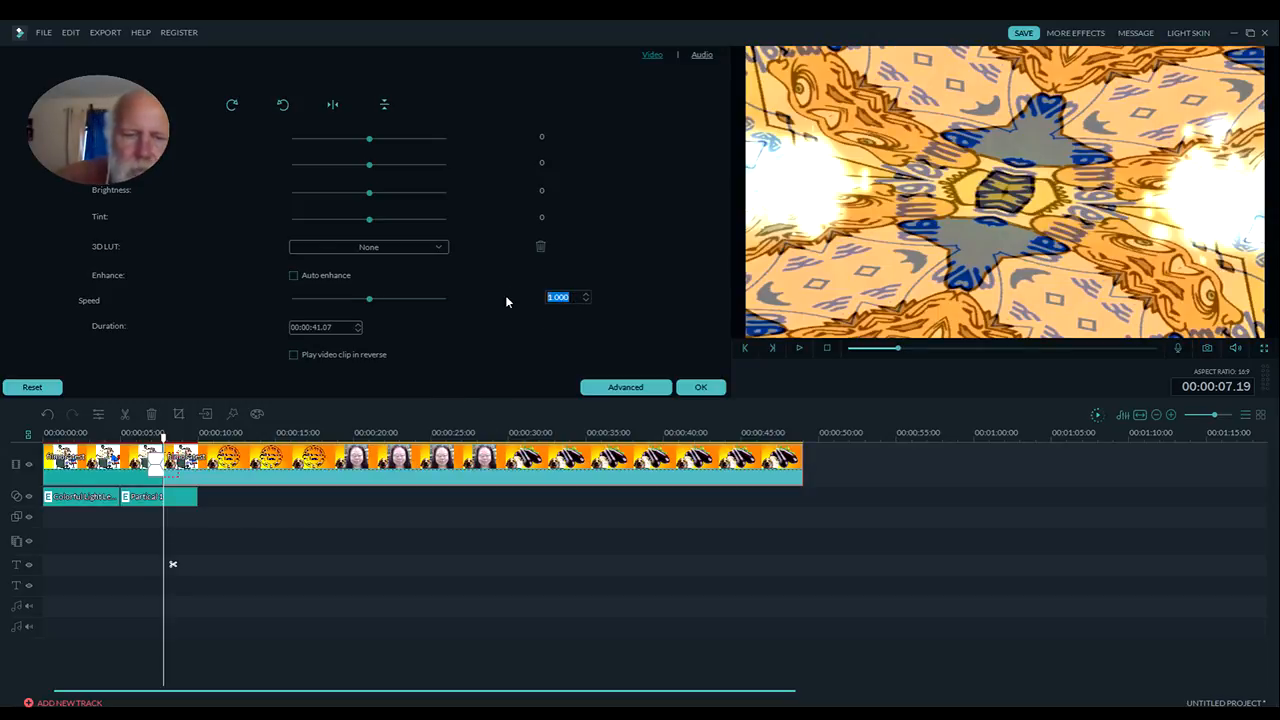
text(2)
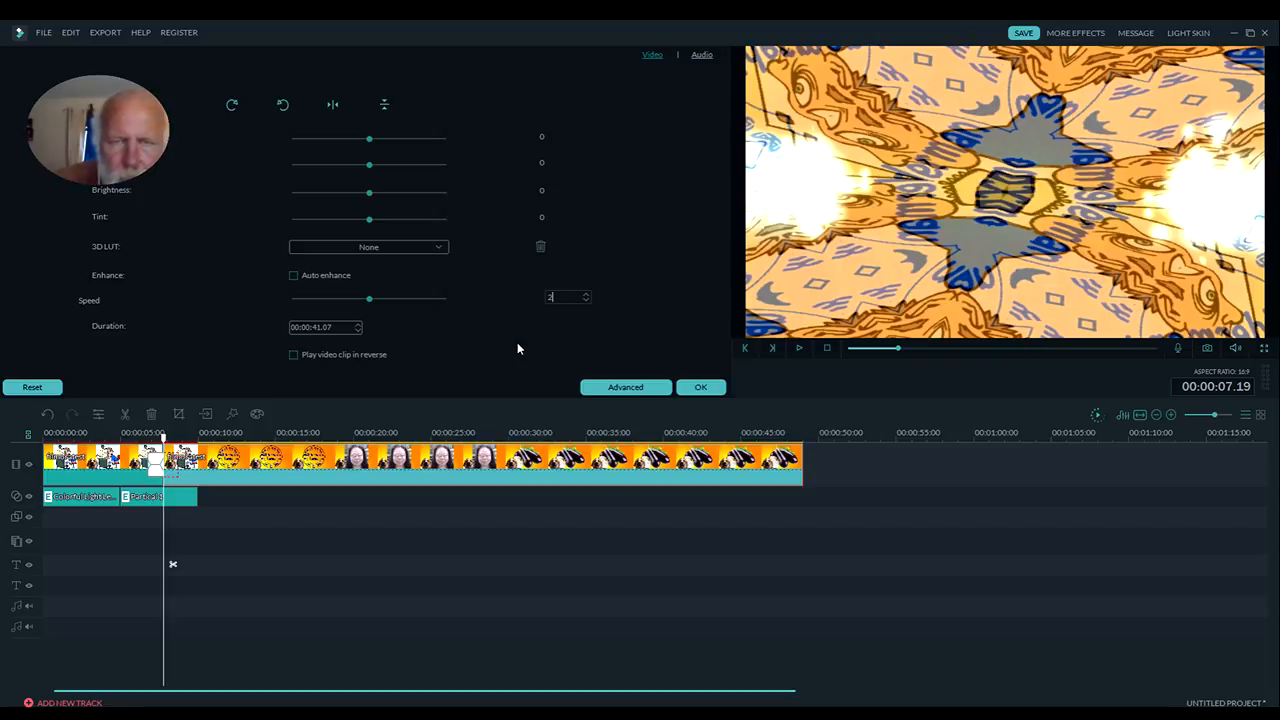
click(700, 387)
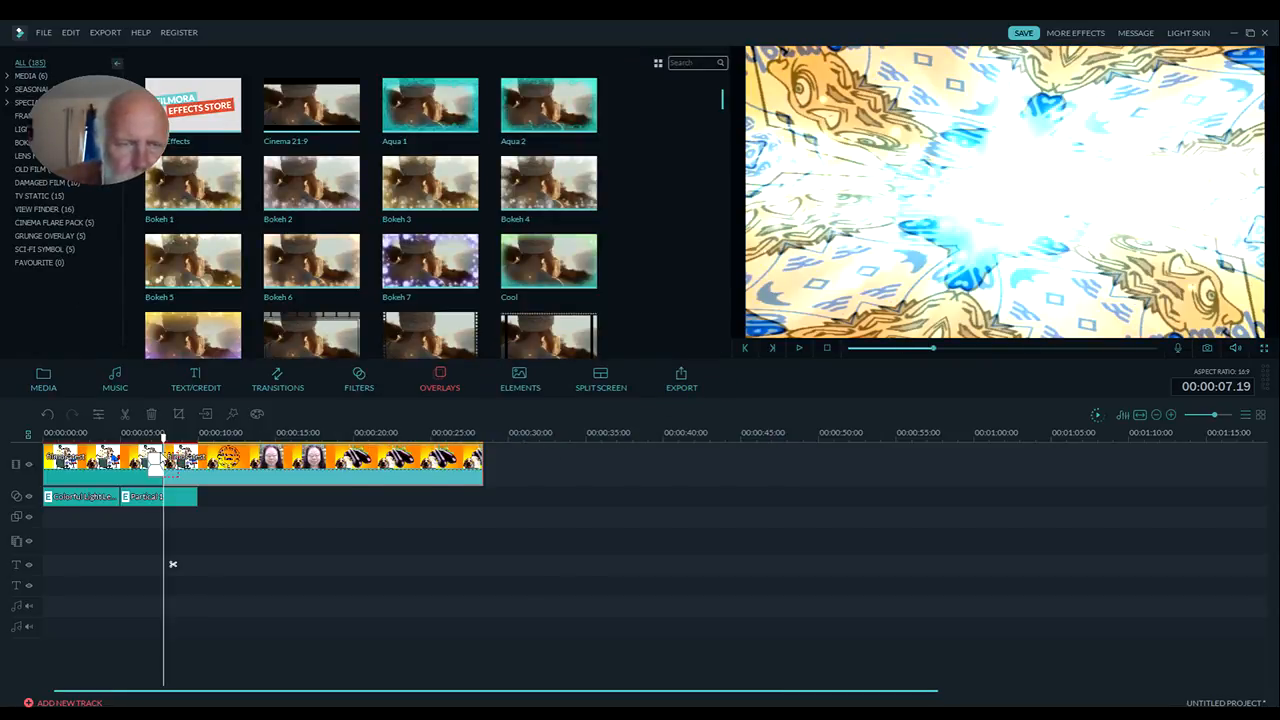
Play the sped-up timeline from the beginning to check the faster playback
drag(163, 437, 44, 437)
click(799, 347)
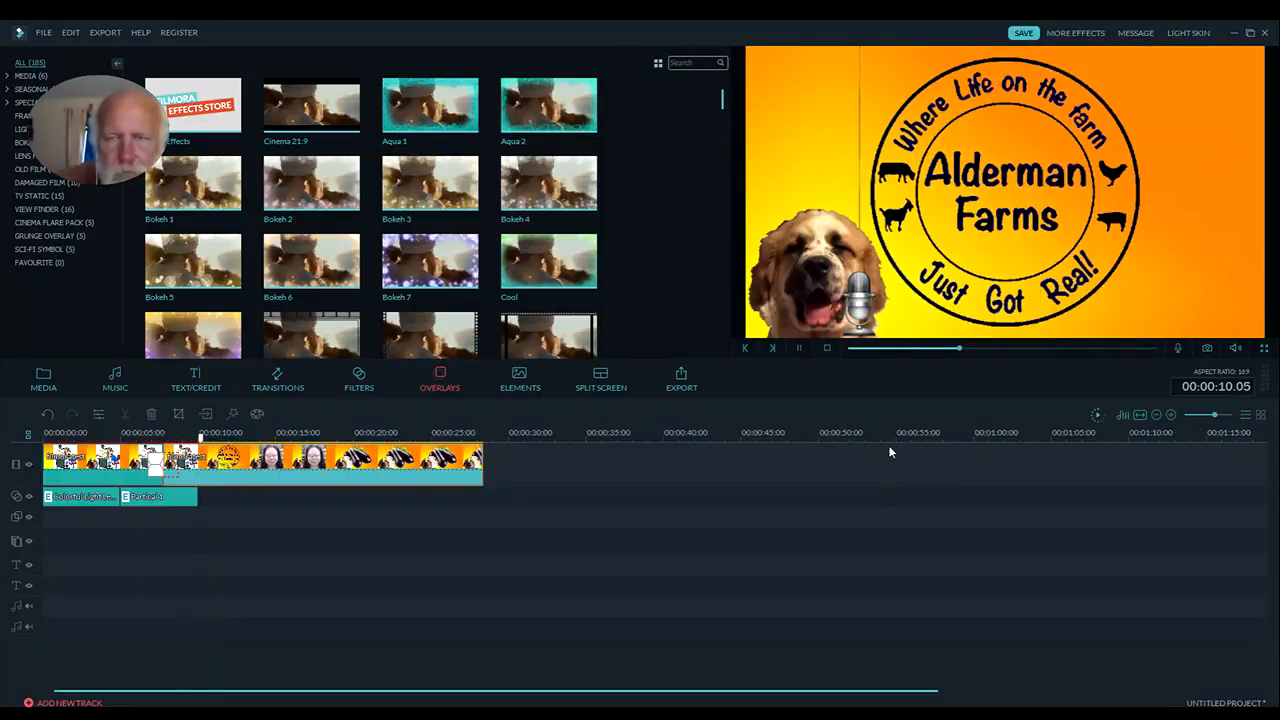
click(826, 347)
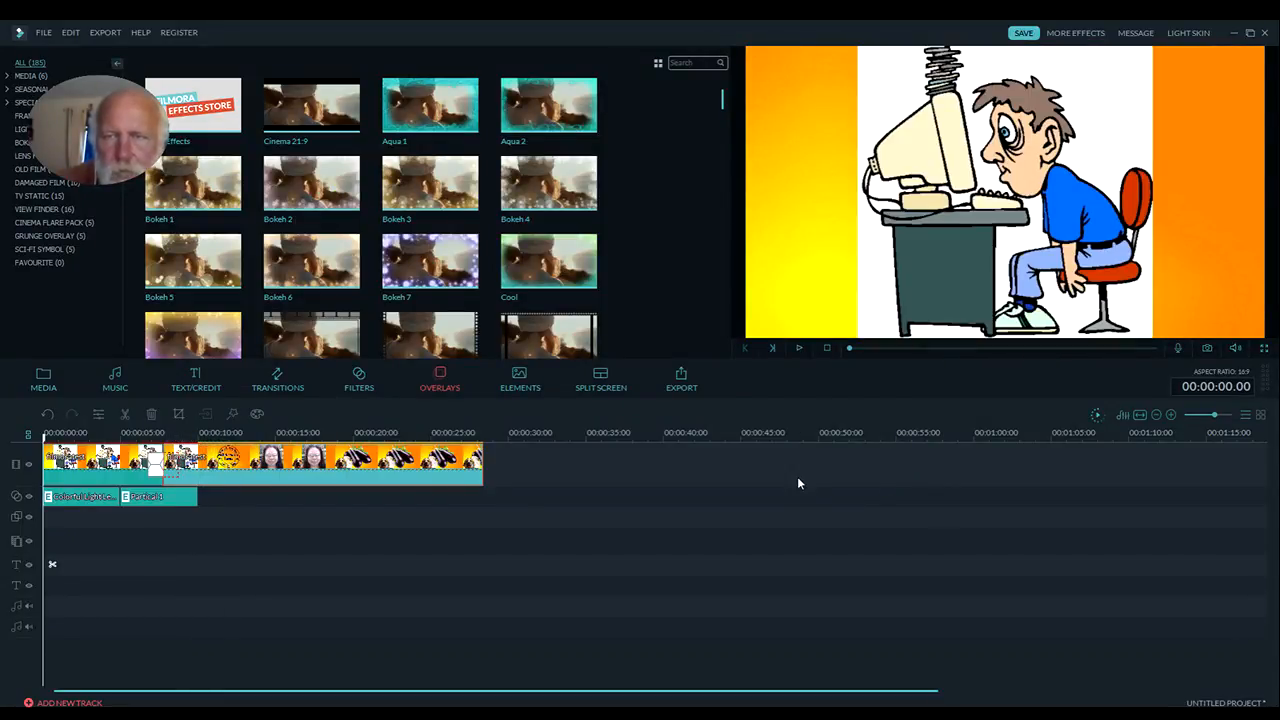
Preview the Parasail music track, then place it at the start of the first audio track
click(116, 378)
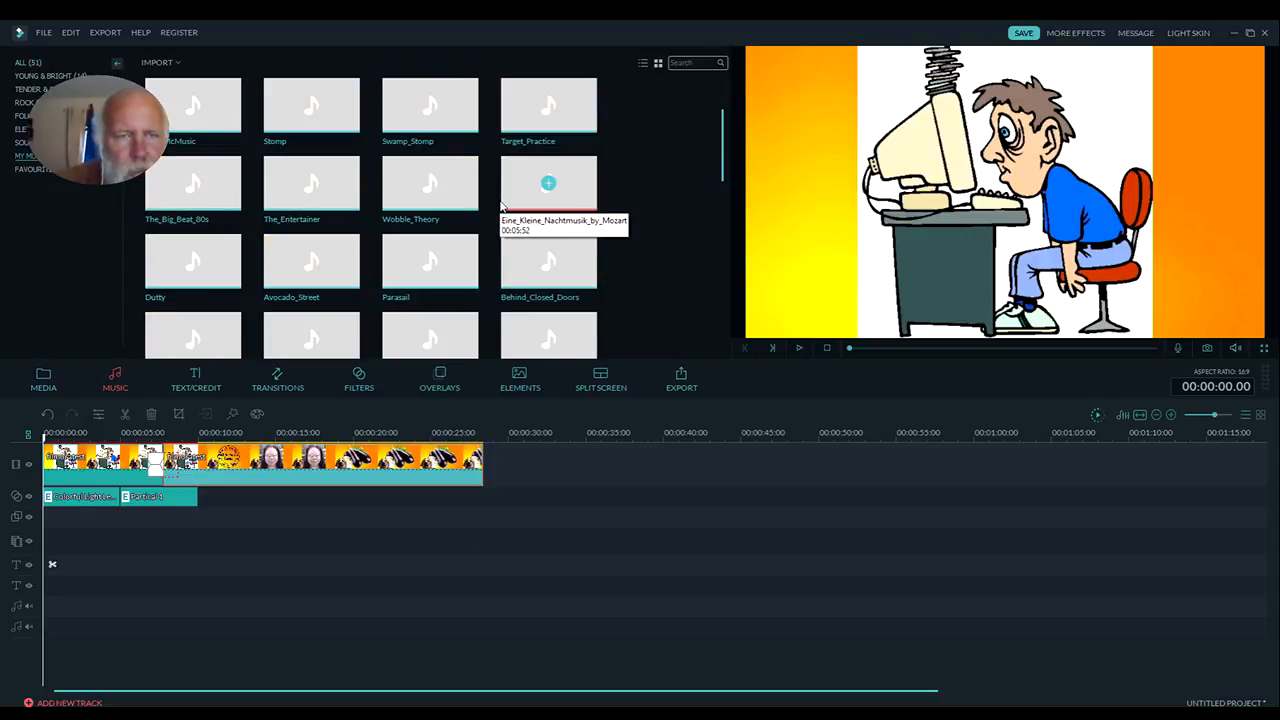
click(450, 285)
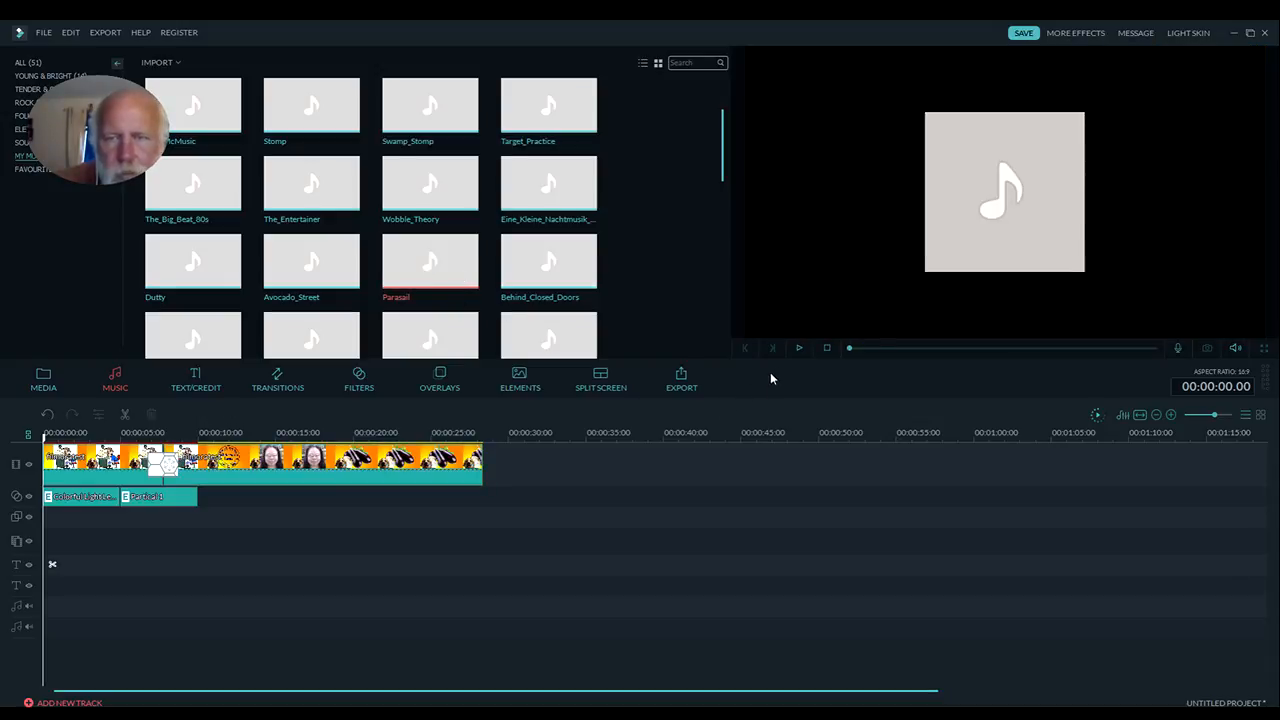
click(800, 348)
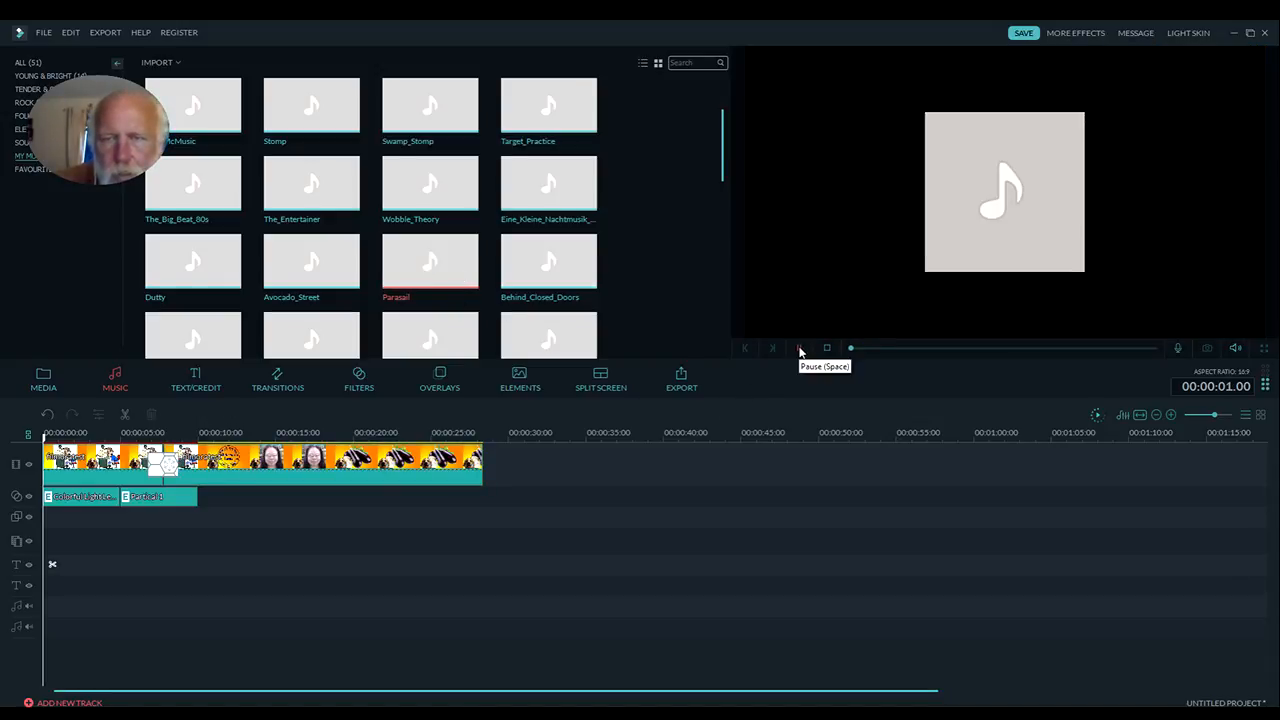
click(800, 349)
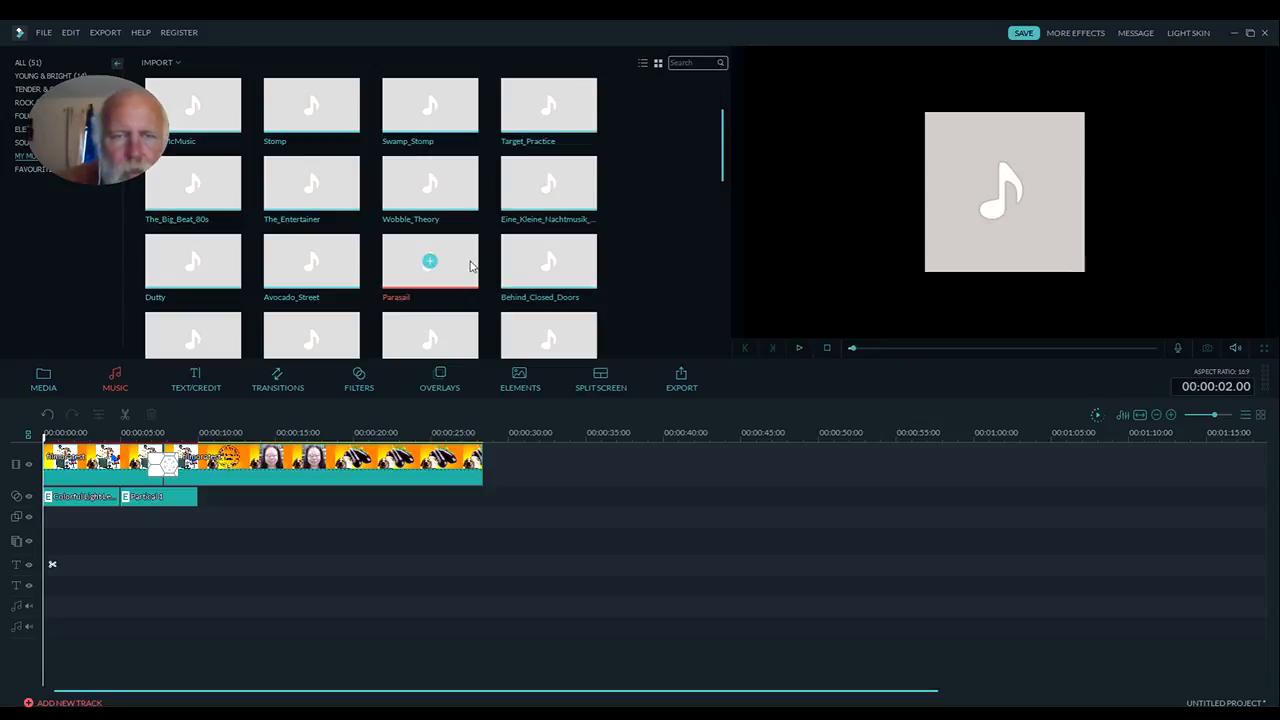
drag(461, 263, 50, 606)
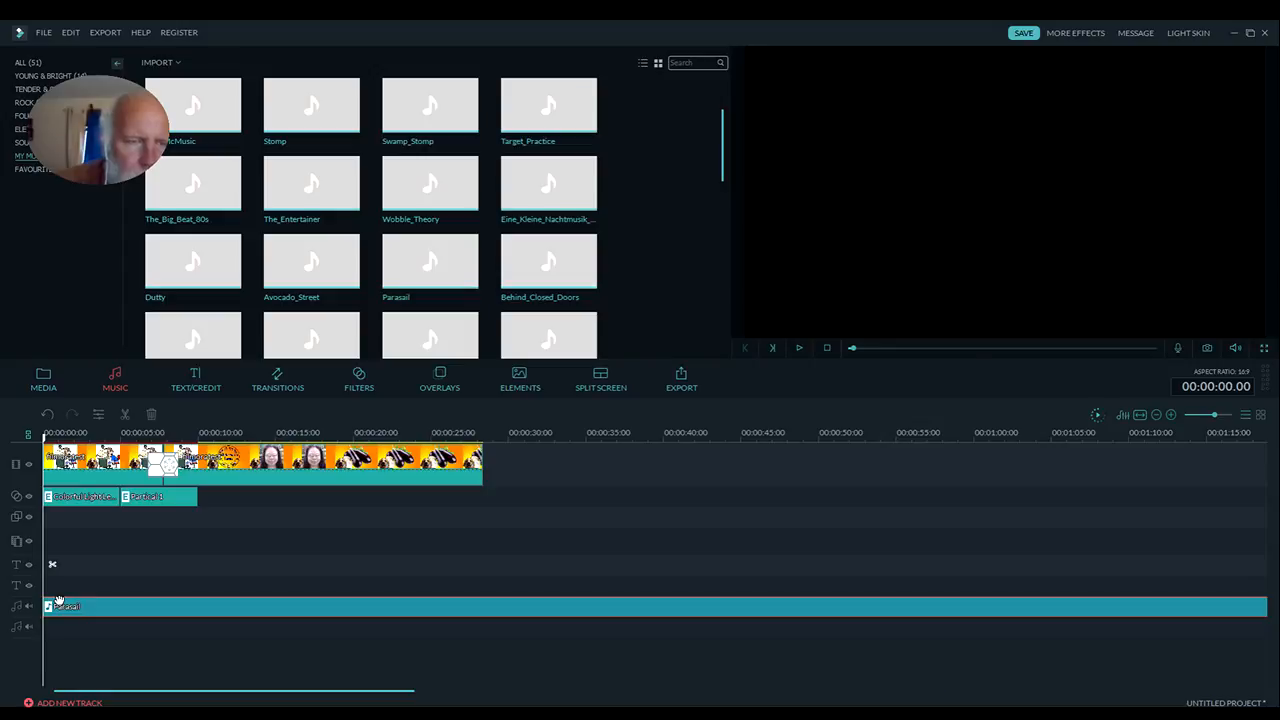
Split the Parasail music at 00:00:07.18, where the two video pieces meet, and delete the remainder
click(486, 434)
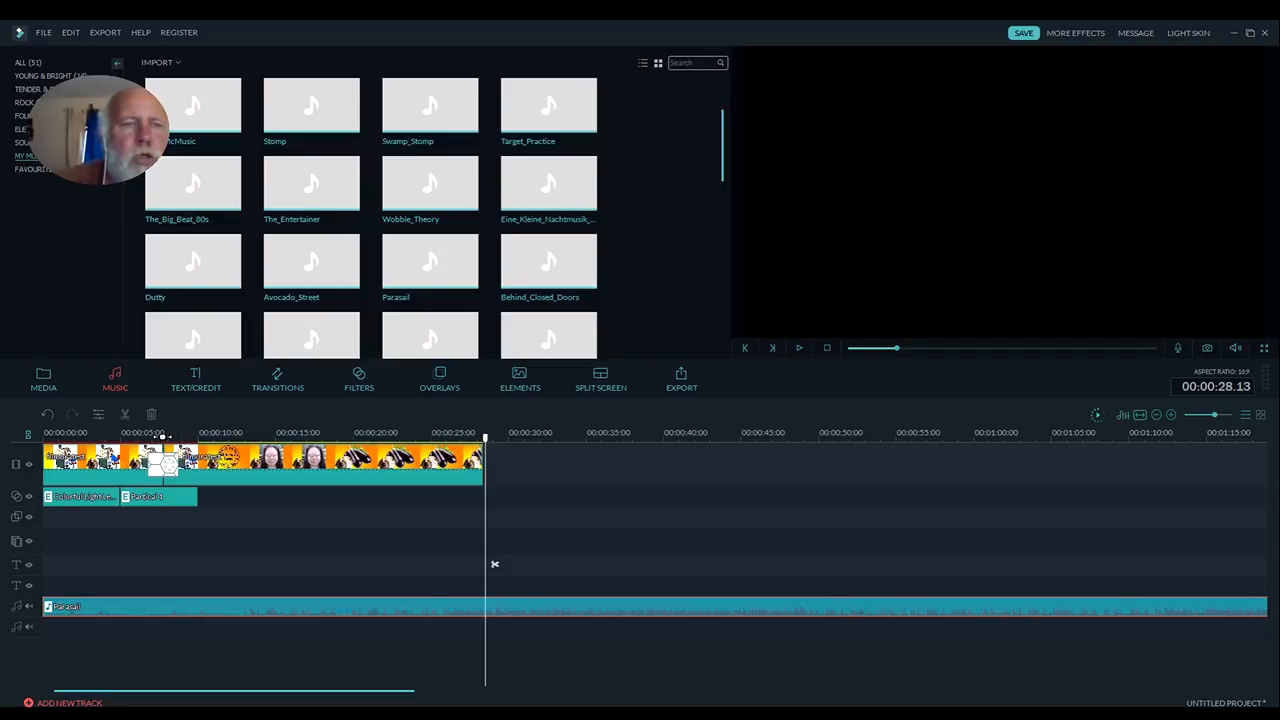
click(172, 564)
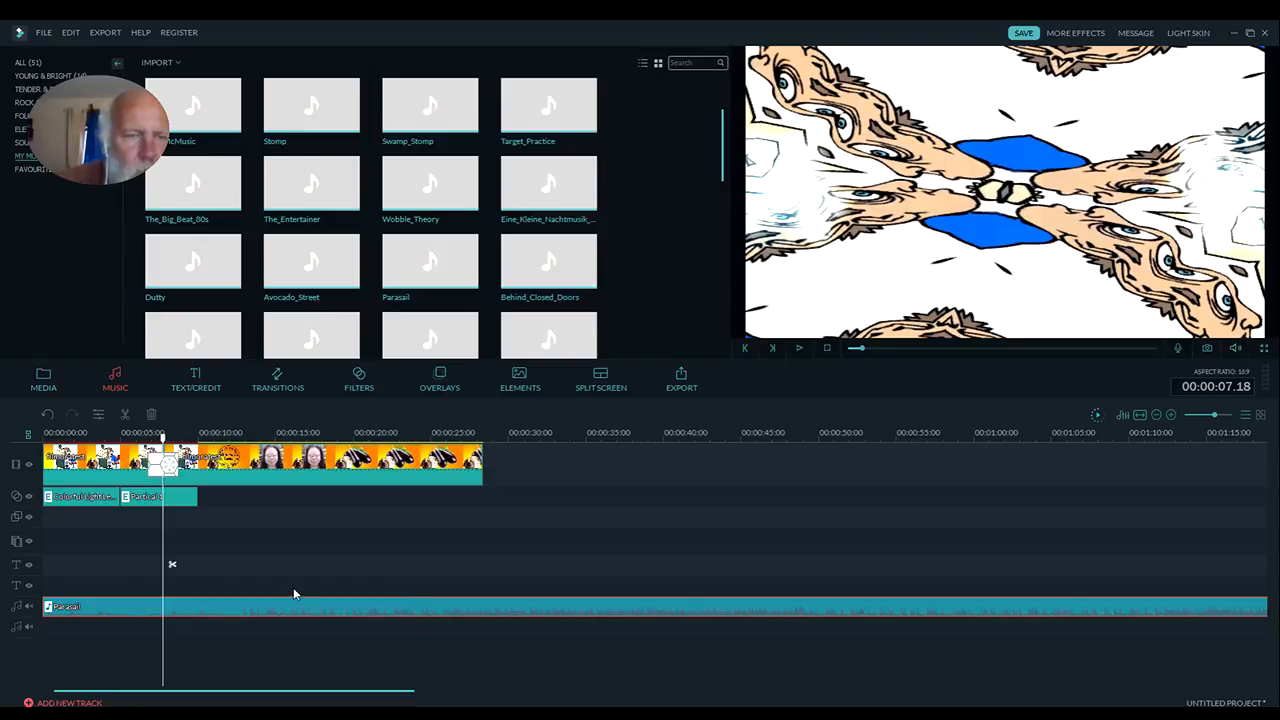
click(125, 415)
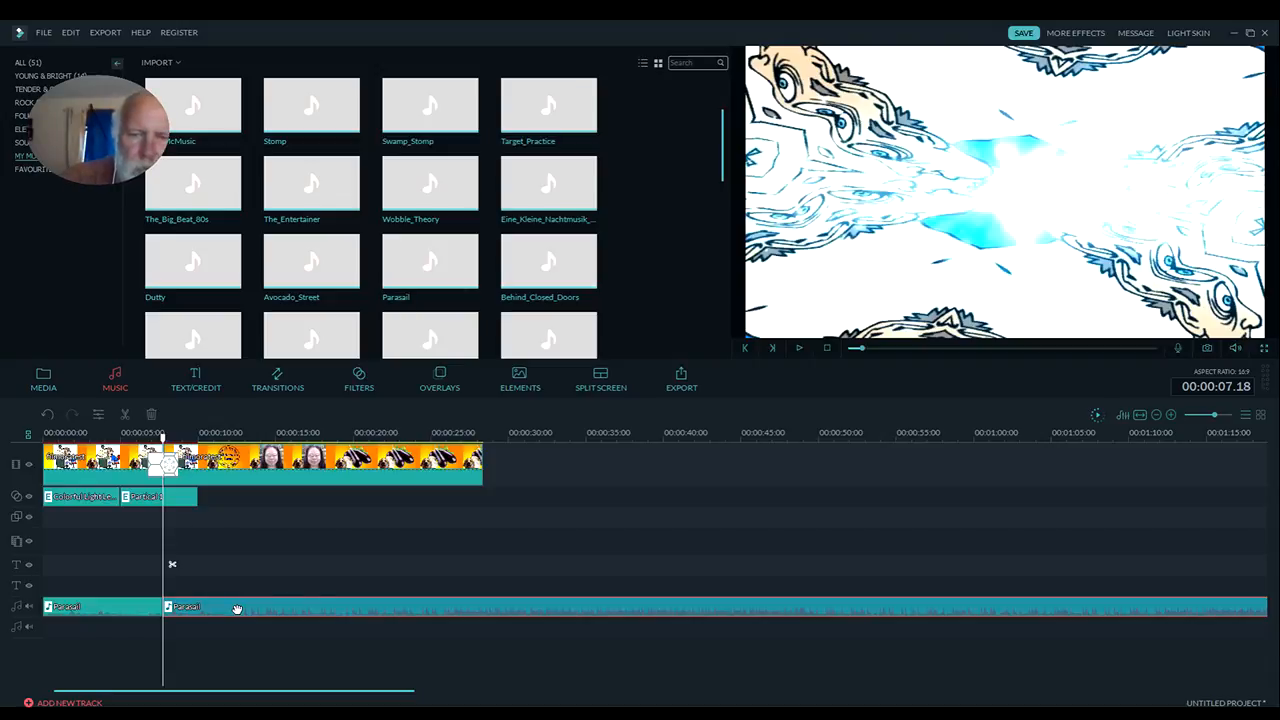
key(Delete)
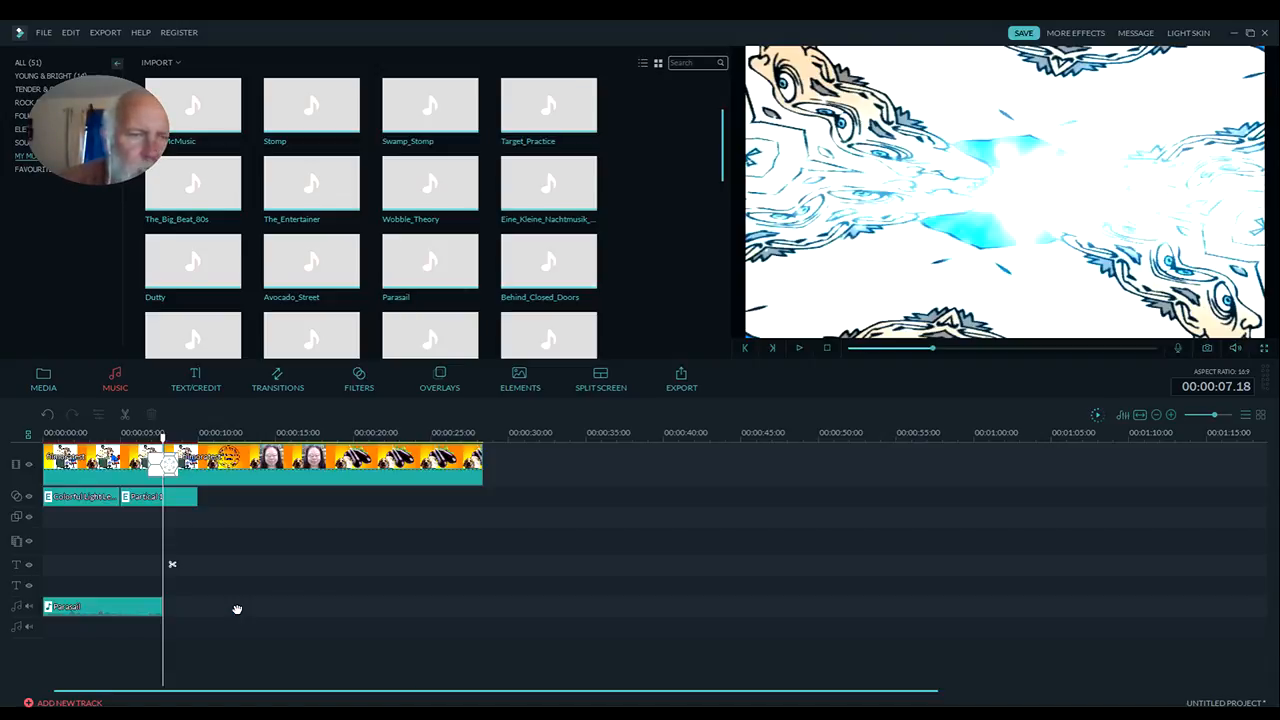
Give the shortened Parasail clip a fade-out of 0.88 s and apply the audio settings
double_click(137, 607)
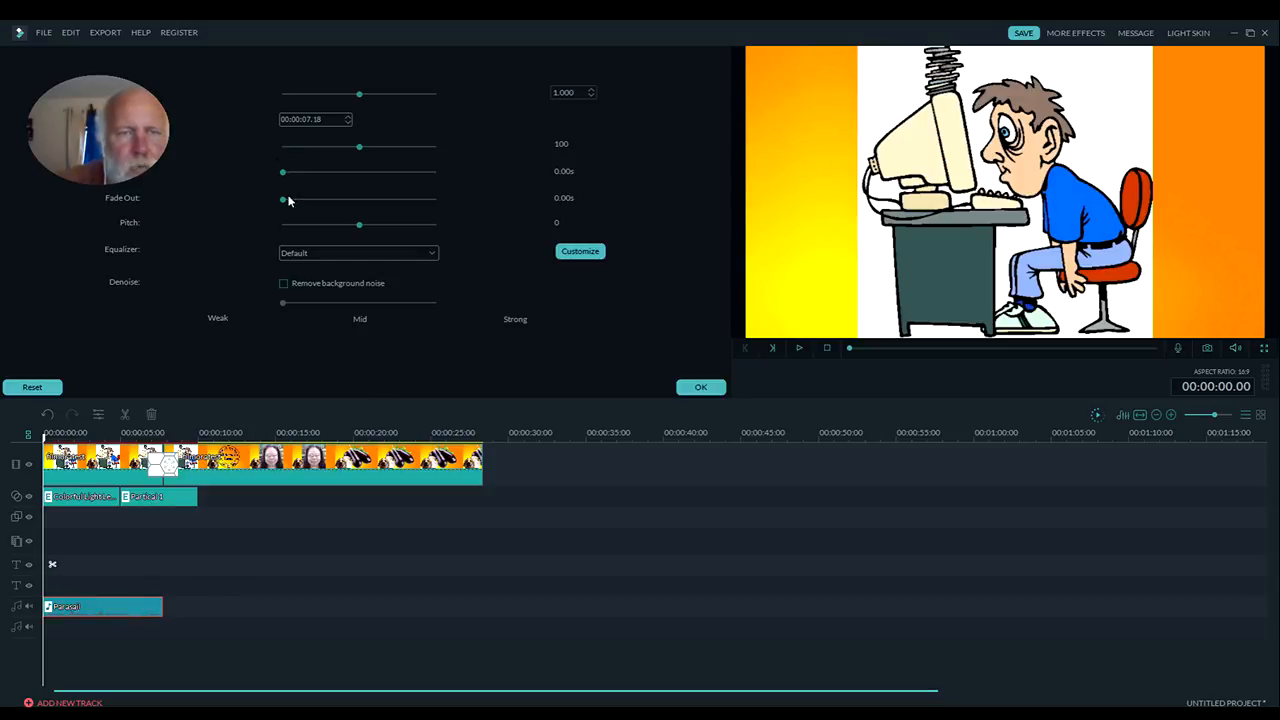
drag(284, 201, 316, 203)
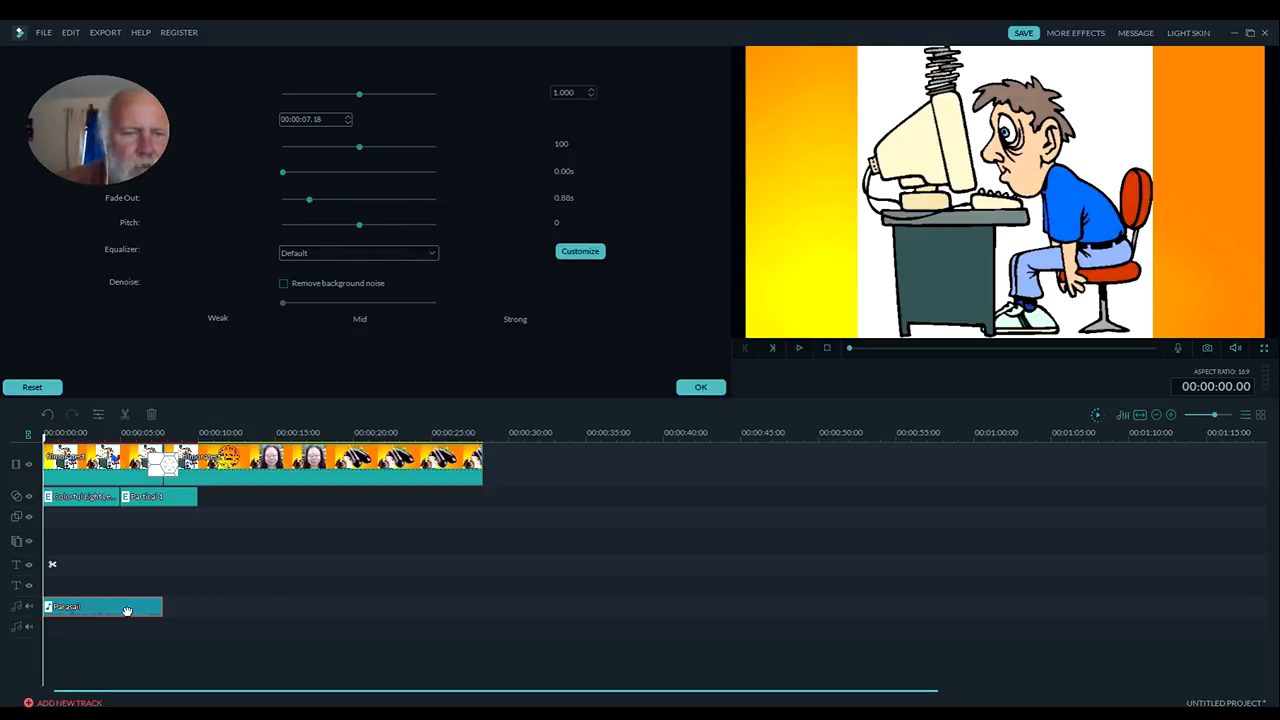
click(700, 387)
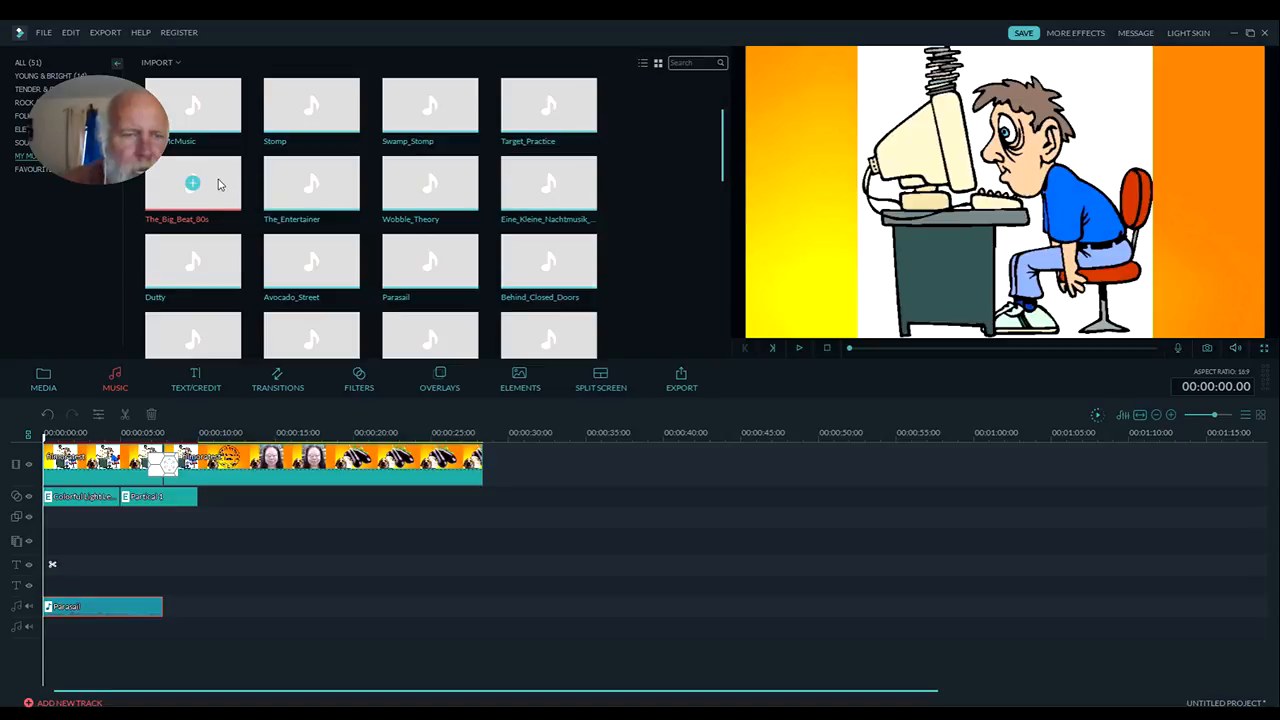
Add The_Big_Beat_80s directly after Parasail, split it at the video's end at 00:00:28.09 and delete the excess
drag(217, 183, 174, 606)
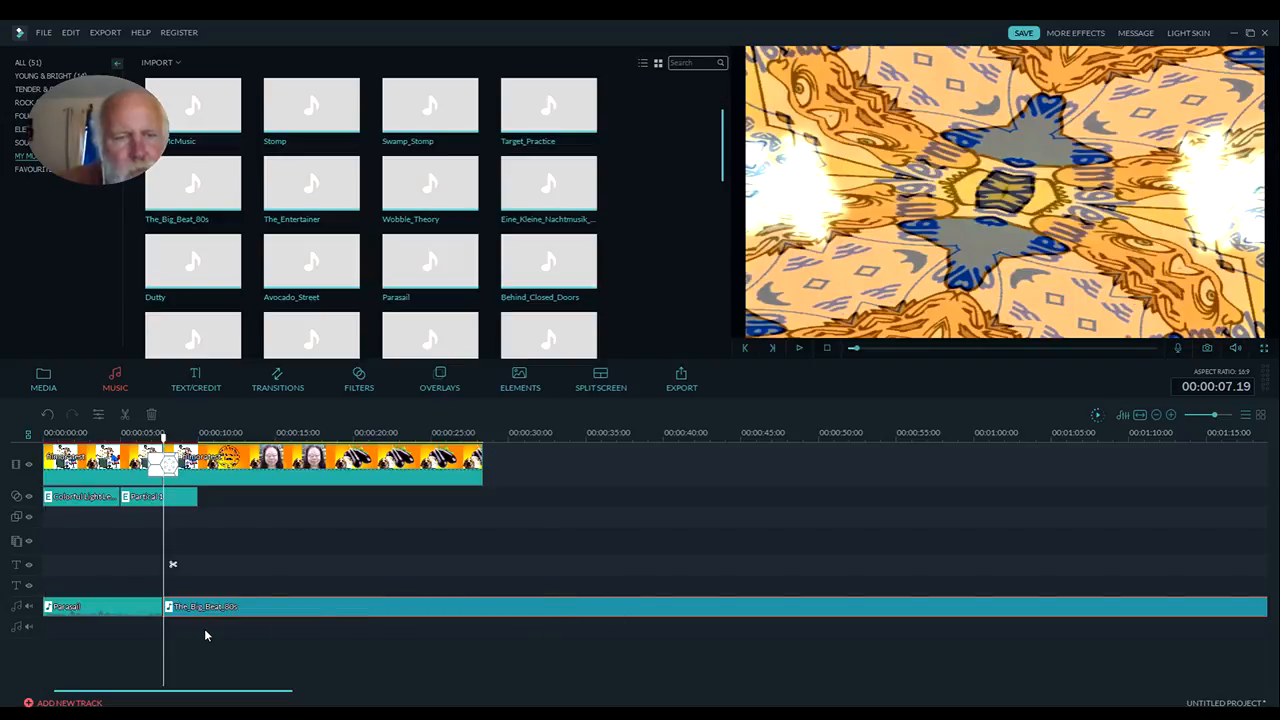
click(482, 436)
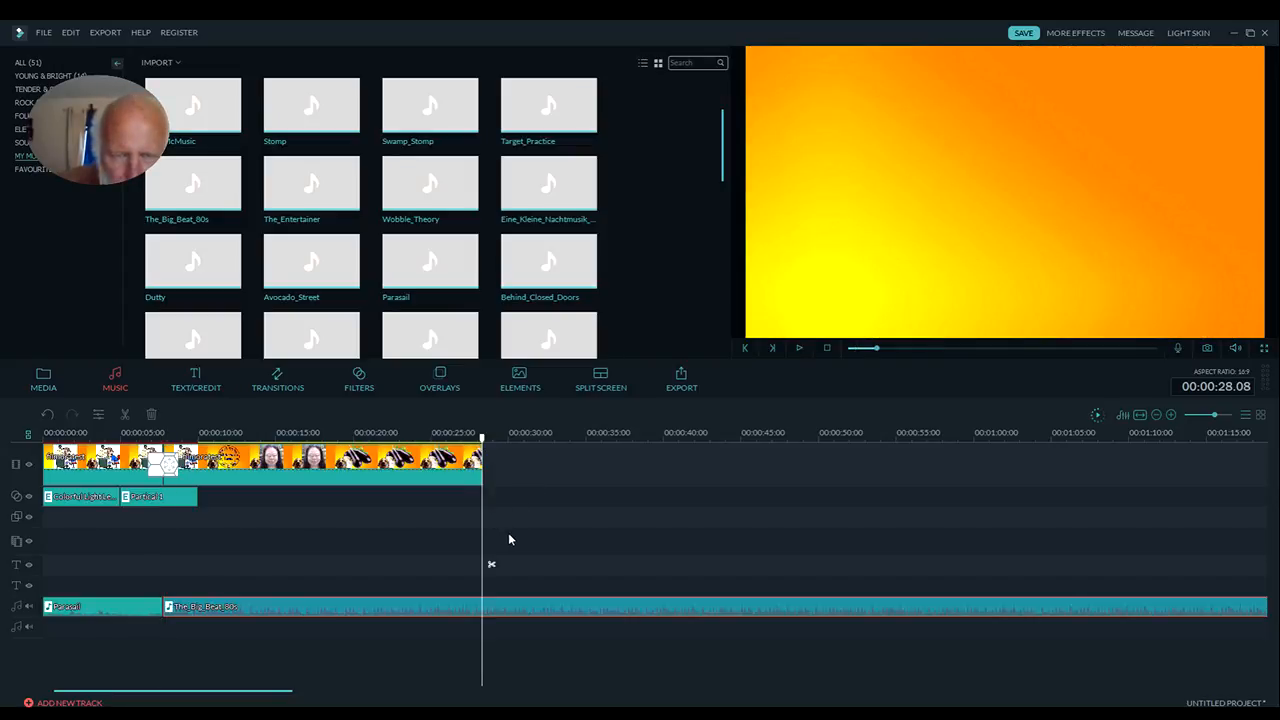
click(800, 349)
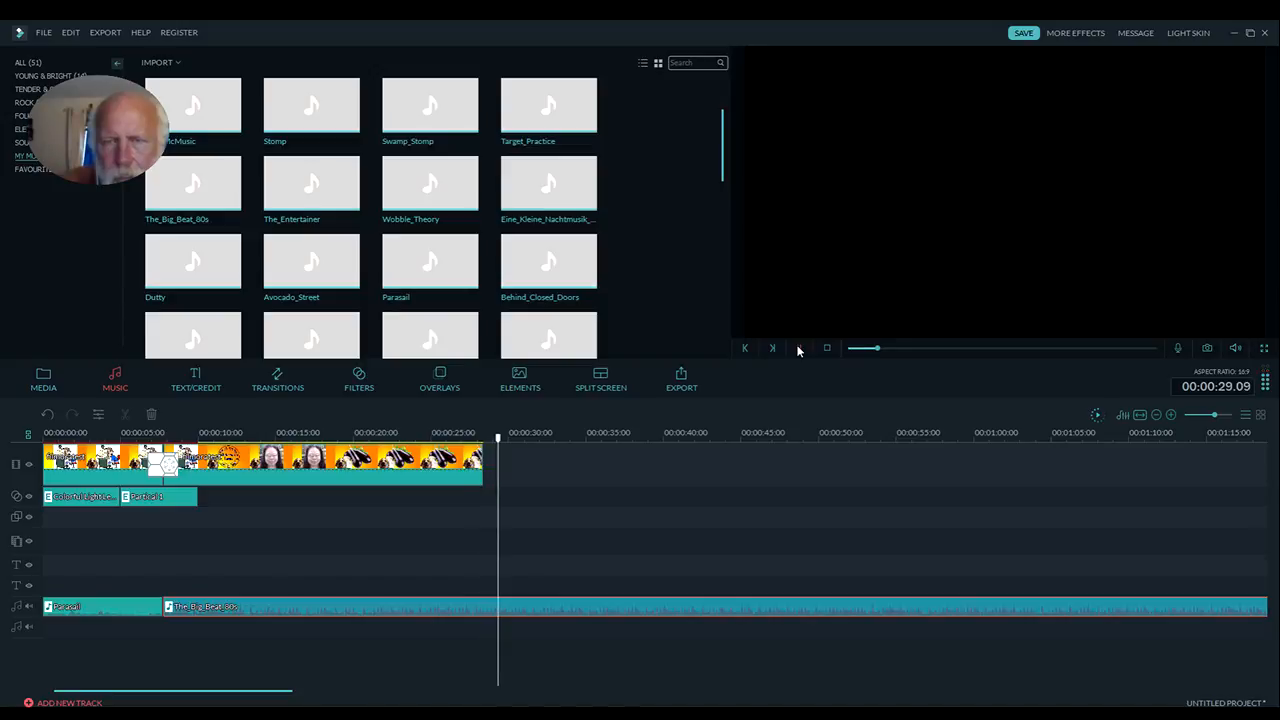
click(799, 349)
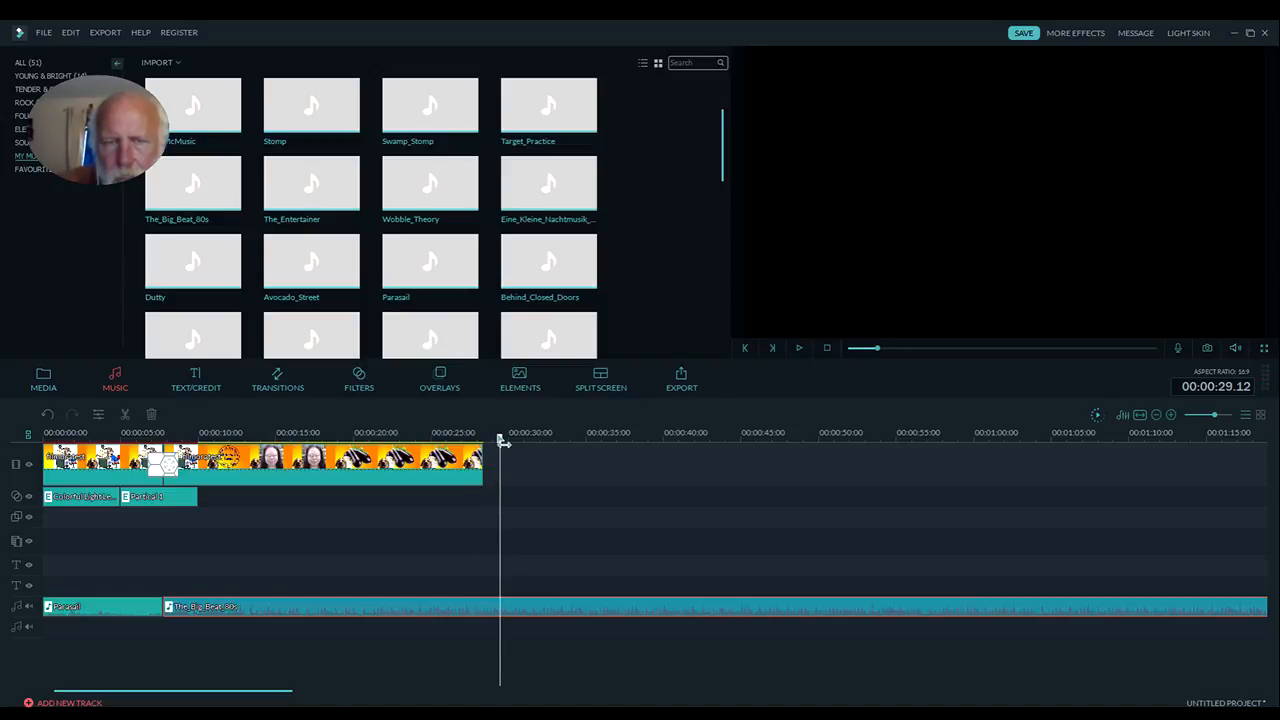
drag(502, 441, 487, 441)
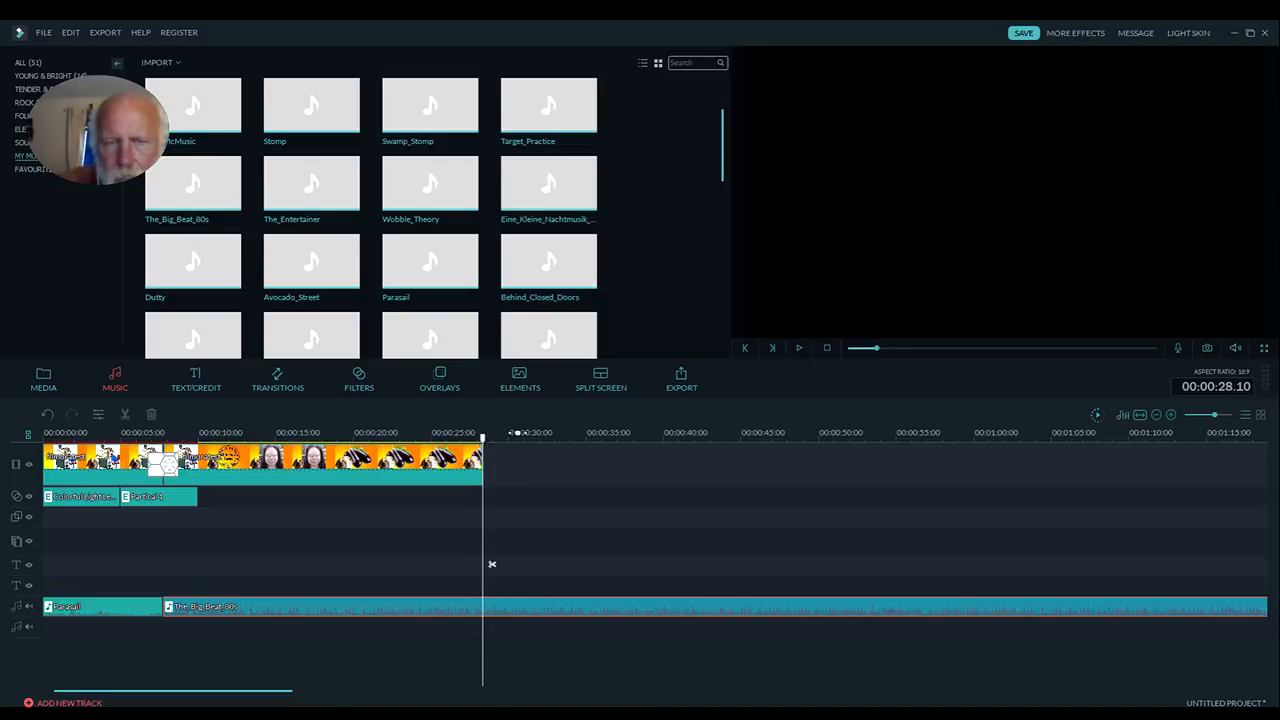
click(745, 348)
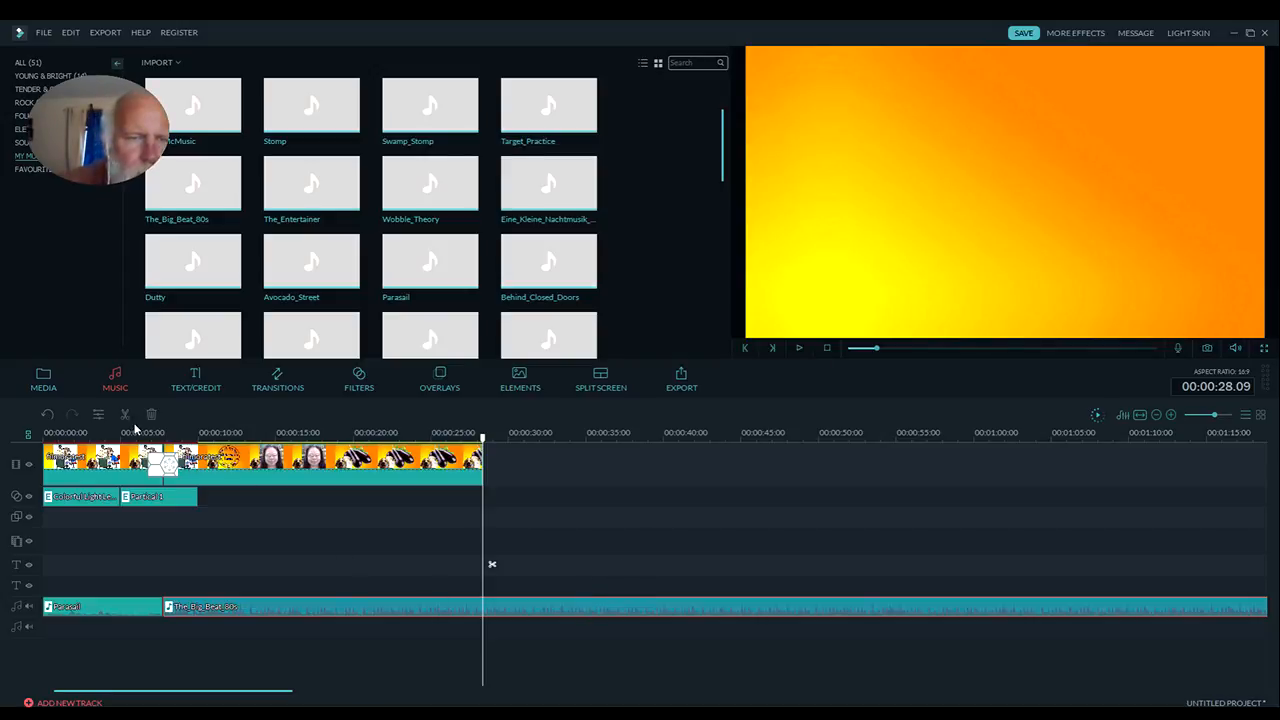
click(126, 416)
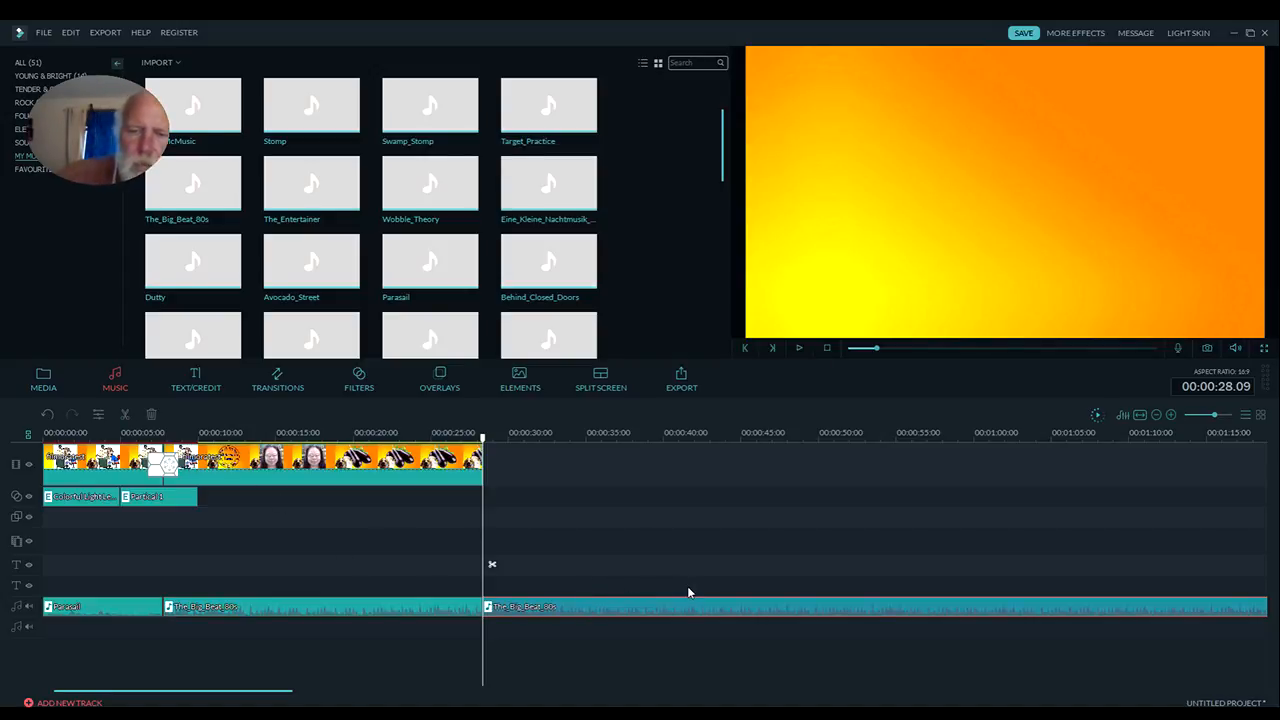
key(Delete)
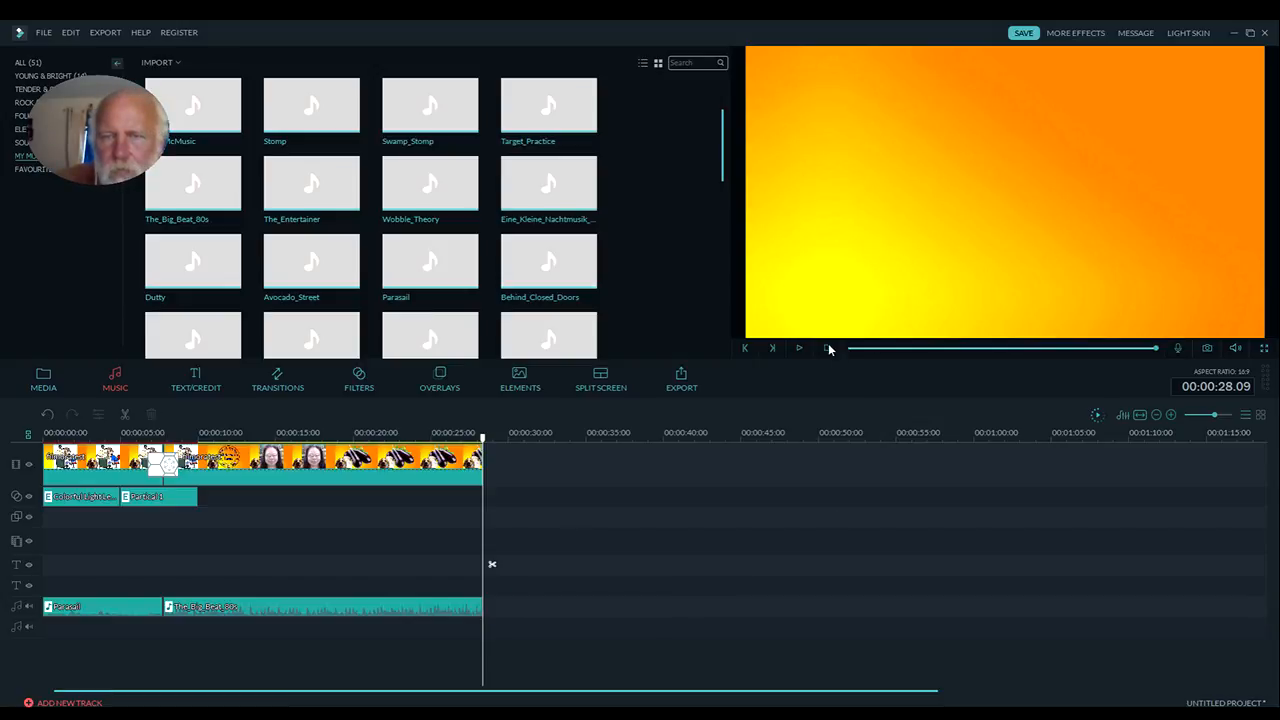
Play the timeline from the beginning to check the two music tracks against the video, then stop playback
click(828, 348)
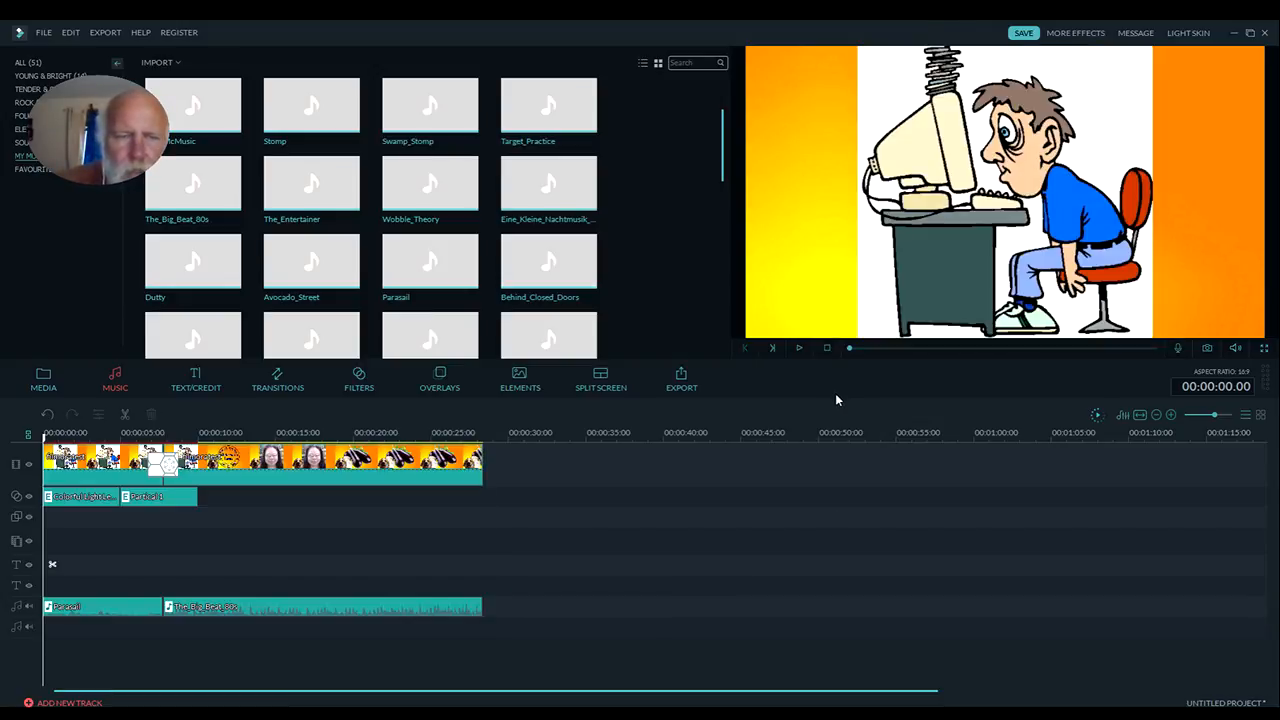
click(799, 348)
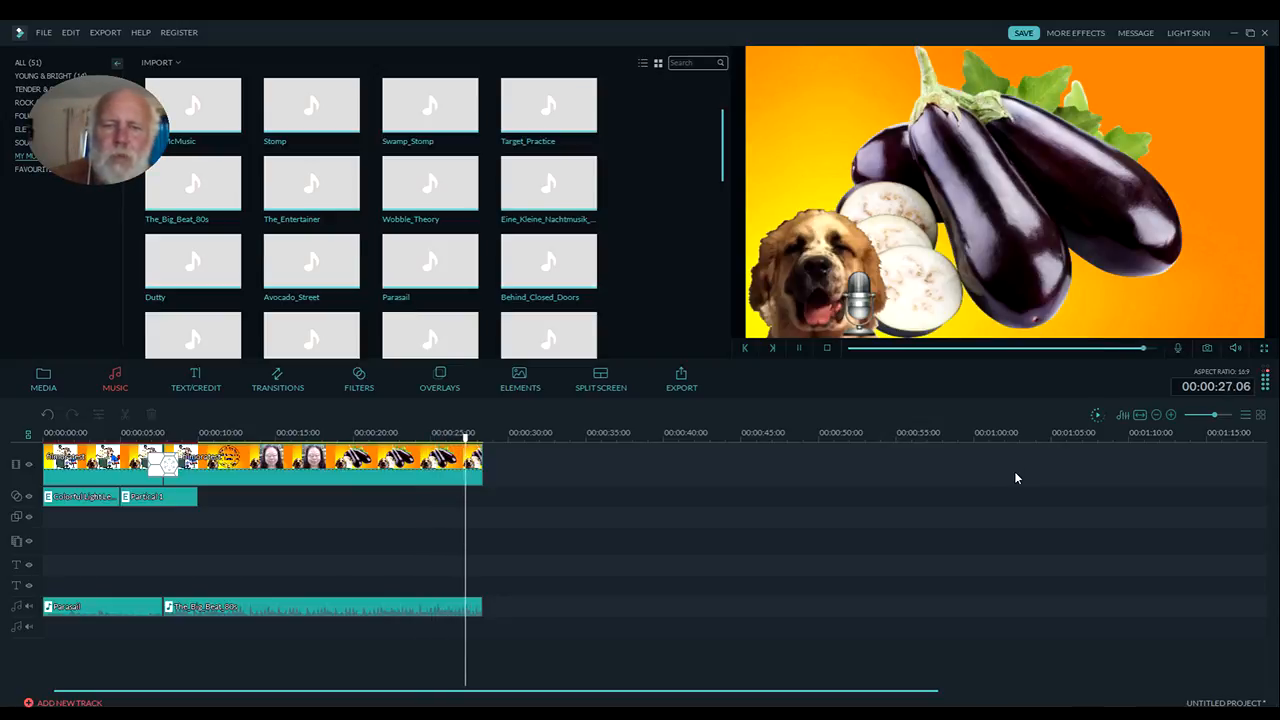
click(824, 350)
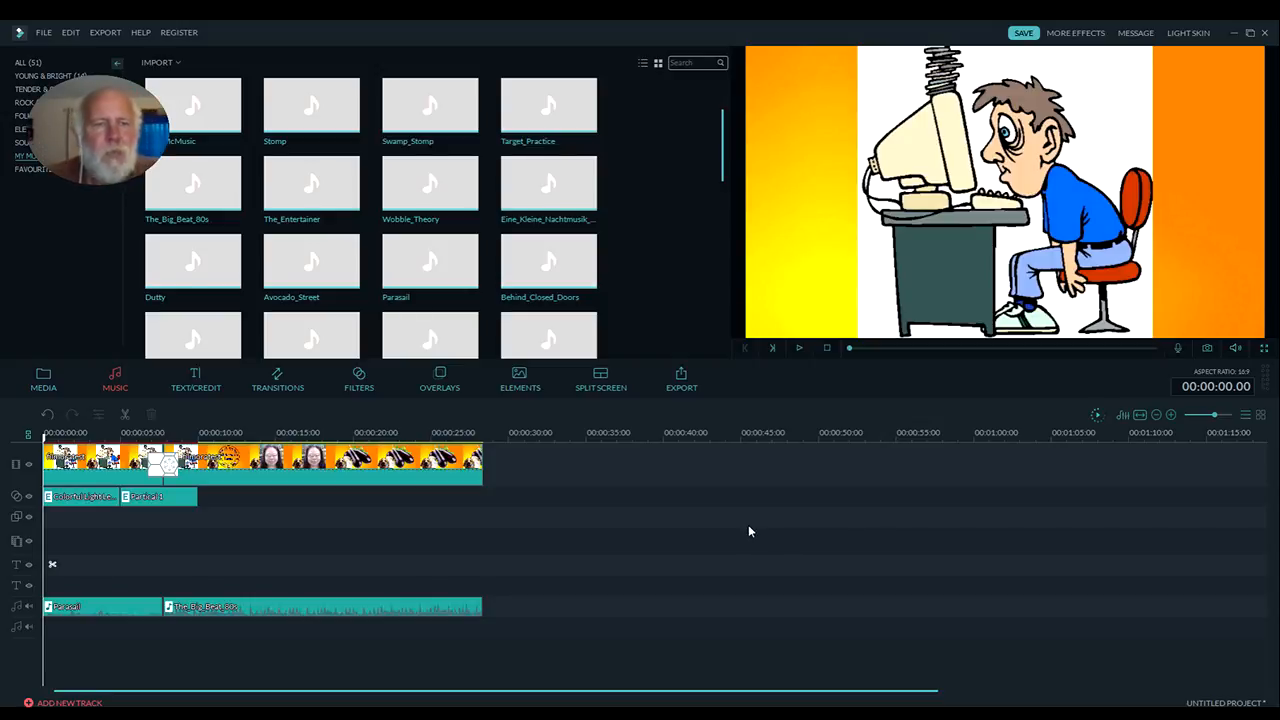
click(280, 461)
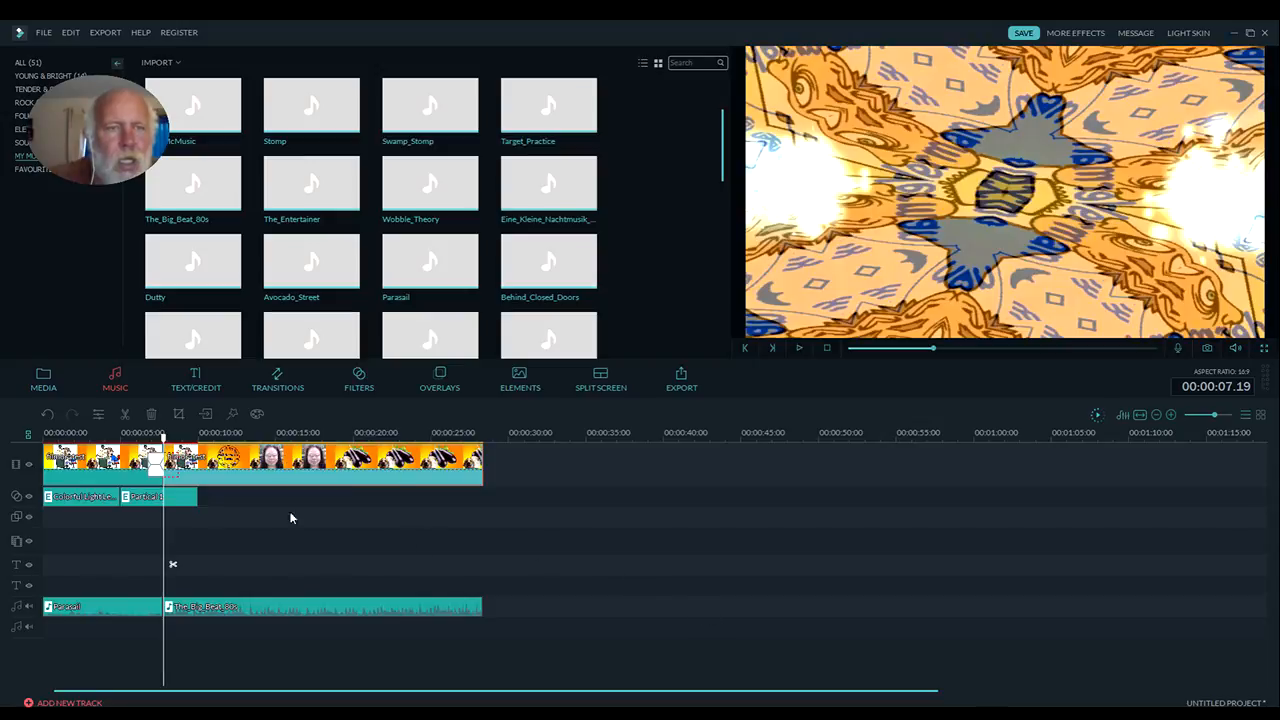
click(97, 457)
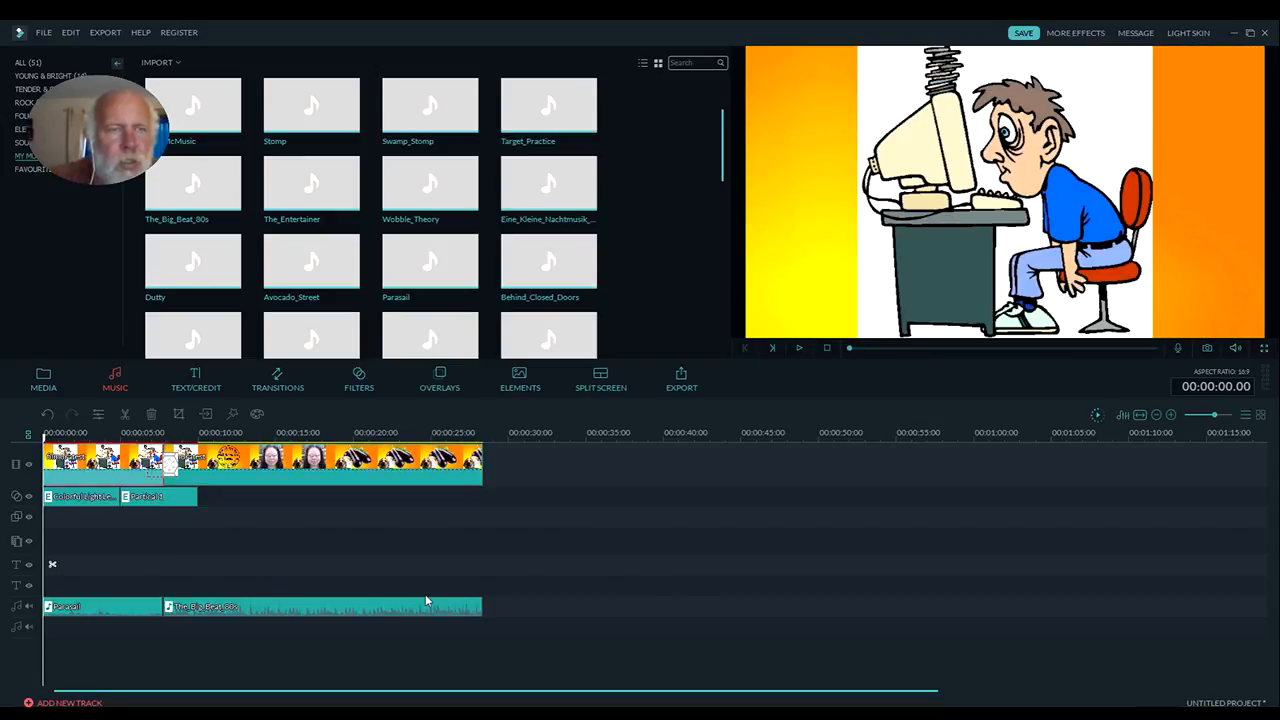
Record a voiceover of about 25 seconds from the timeline's start using the VoiceMeeter Output device and Microphone input
click(43, 380)
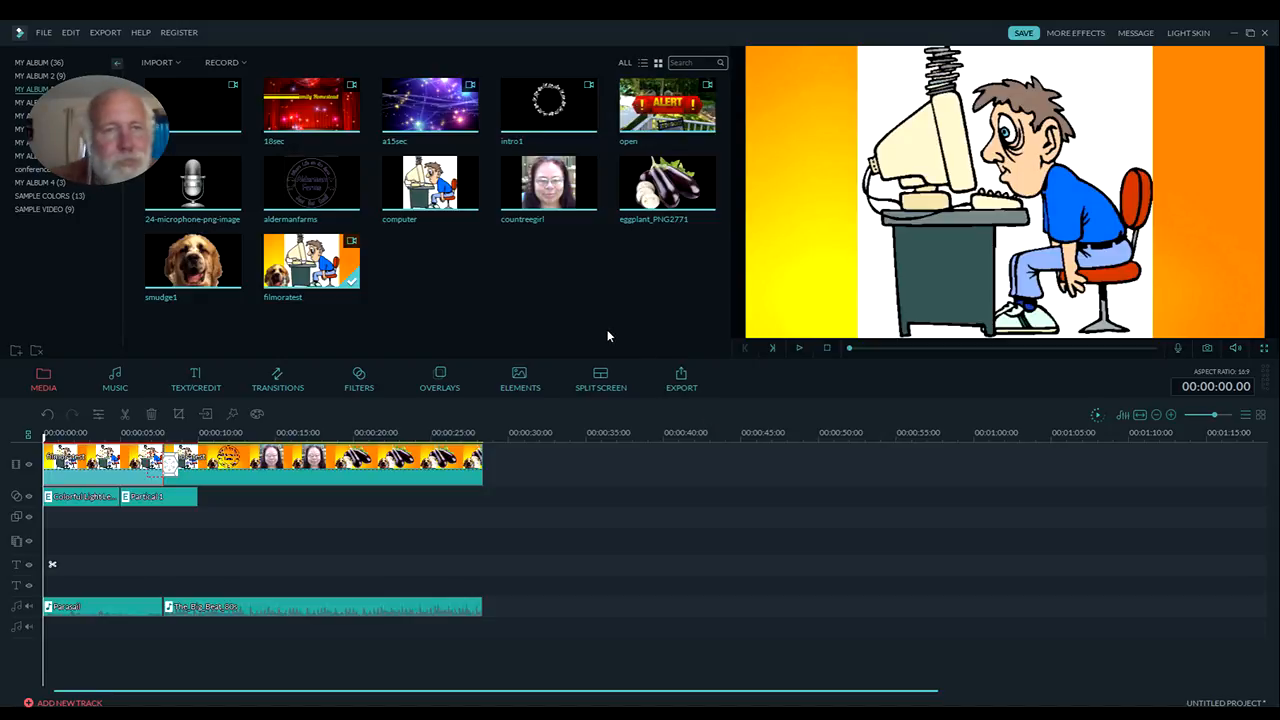
click(243, 63)
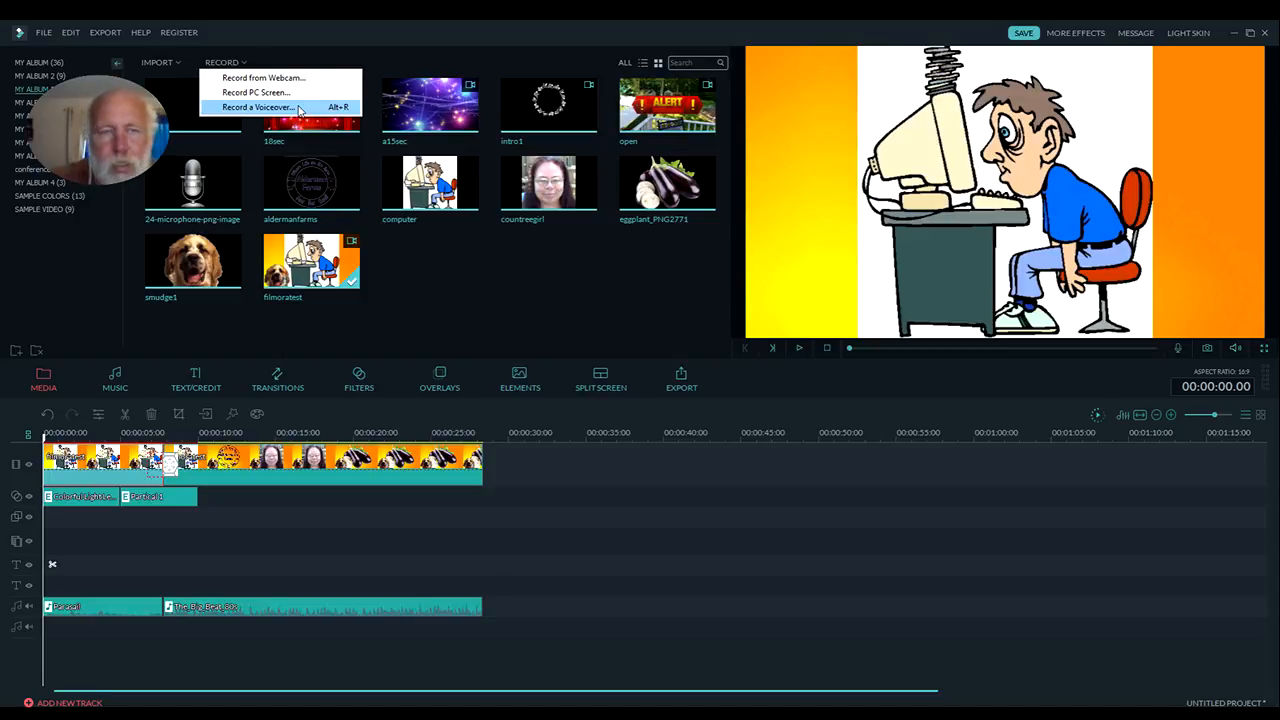
click(298, 108)
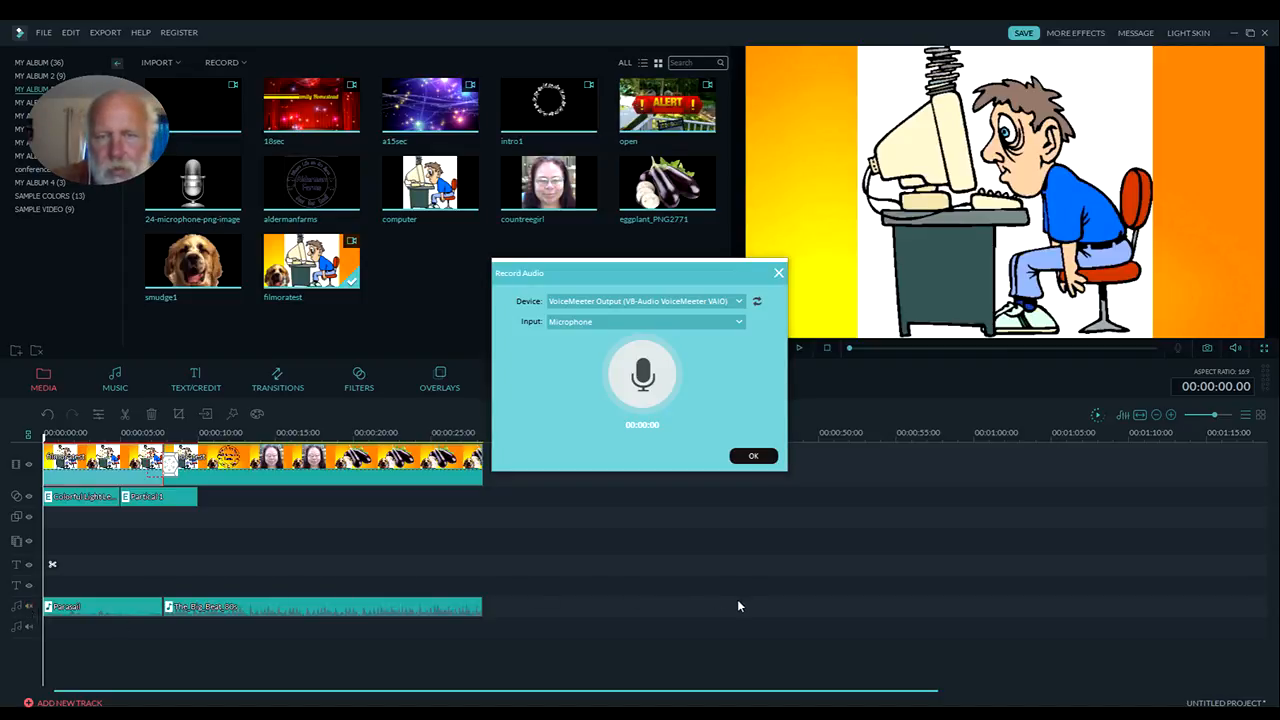
click(642, 376)
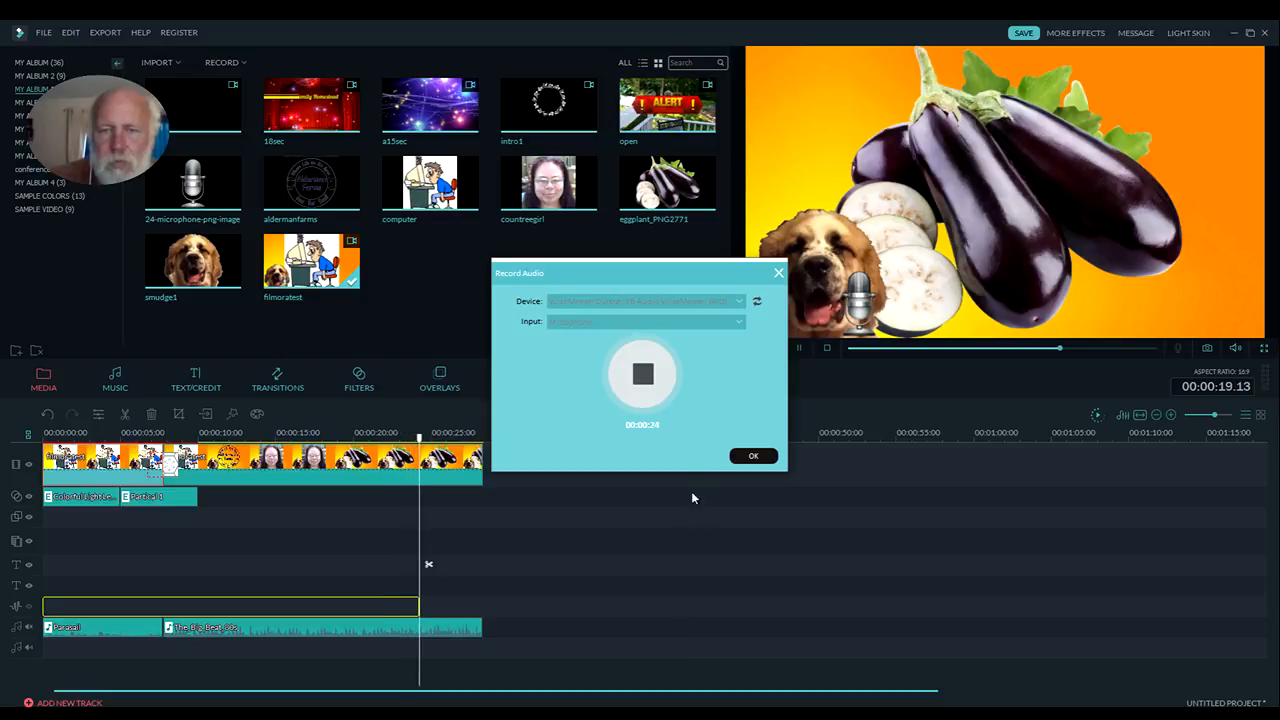
click(650, 392)
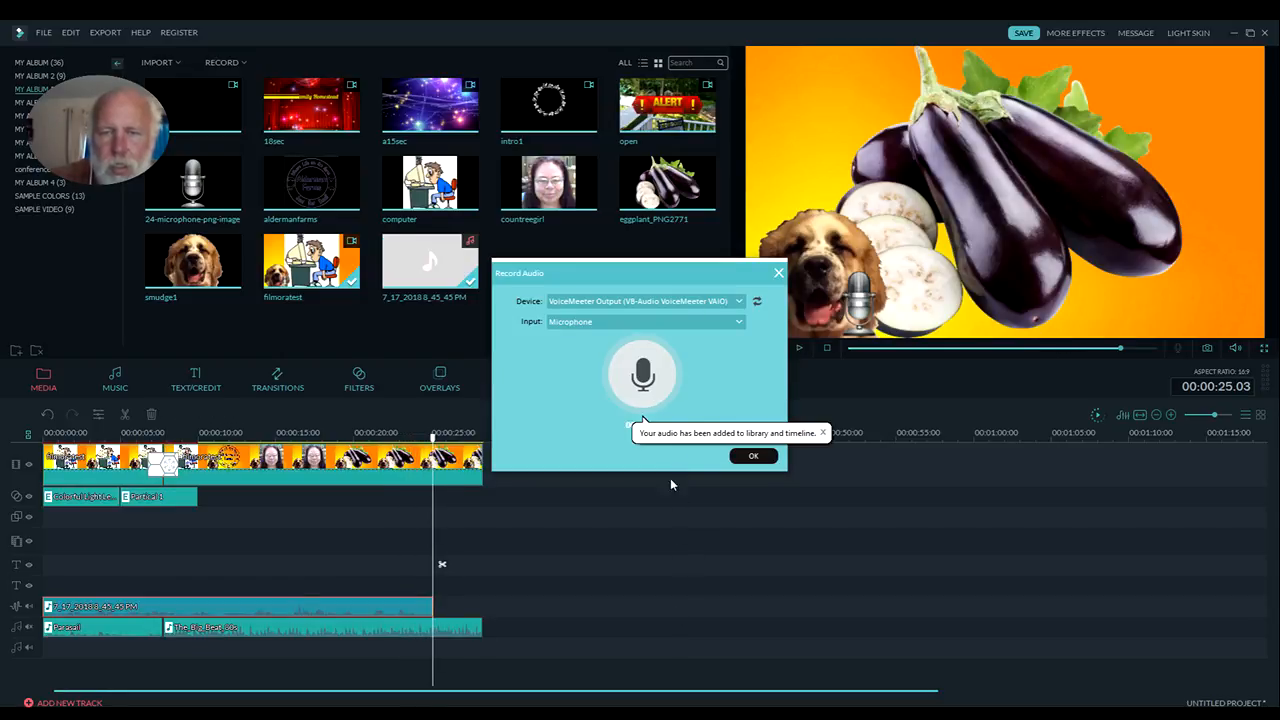
click(755, 458)
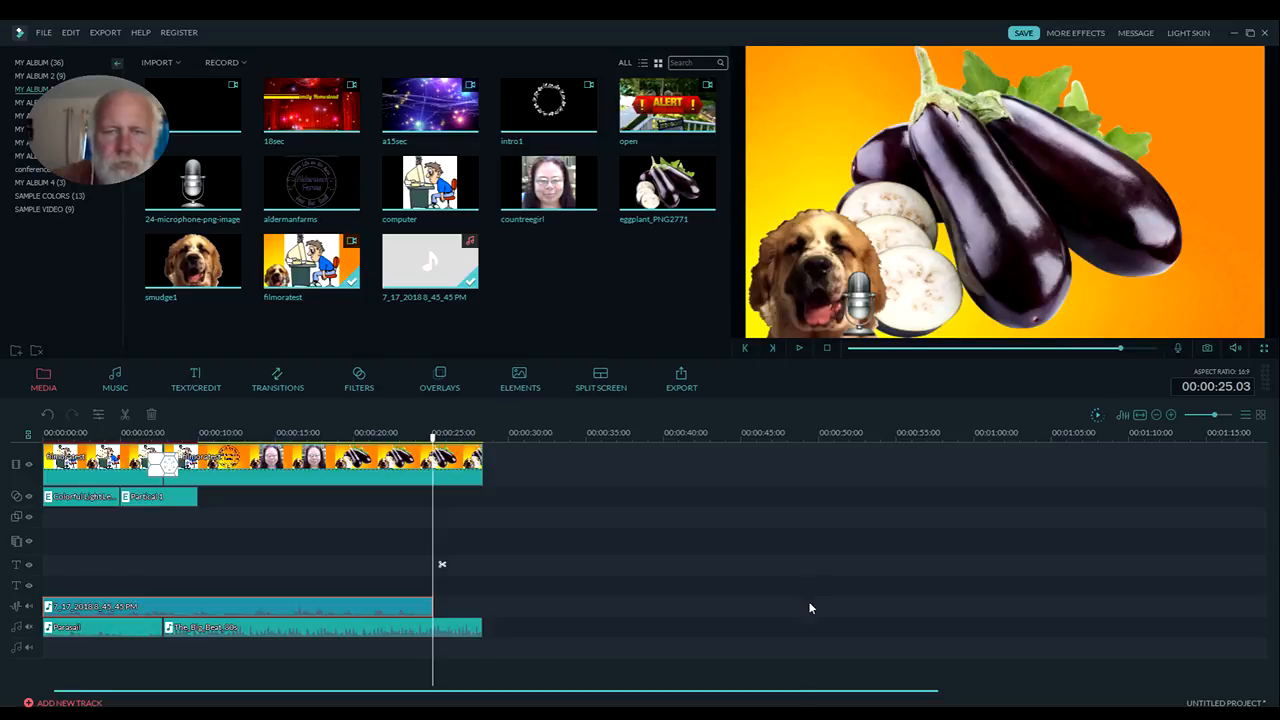
Play the timeline from the beginning to check the recorded voiceover, pause, and return the playhead near the start
click(828, 349)
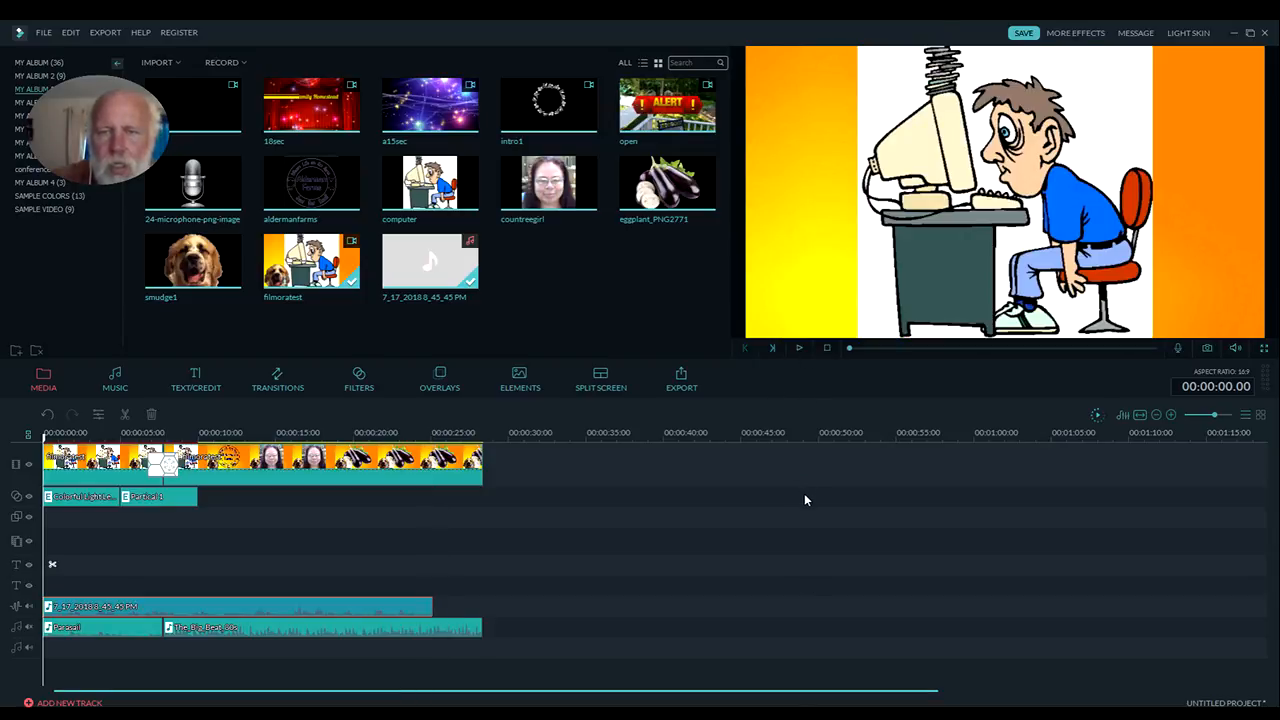
click(800, 350)
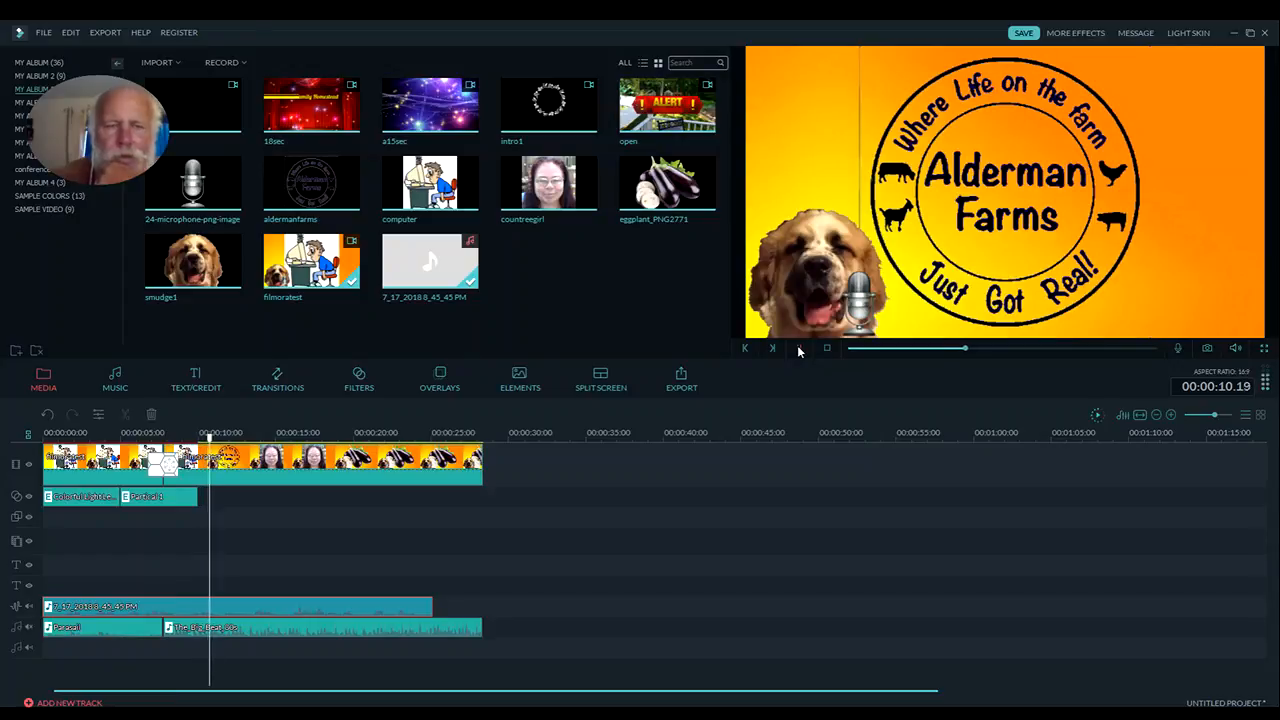
click(798, 347)
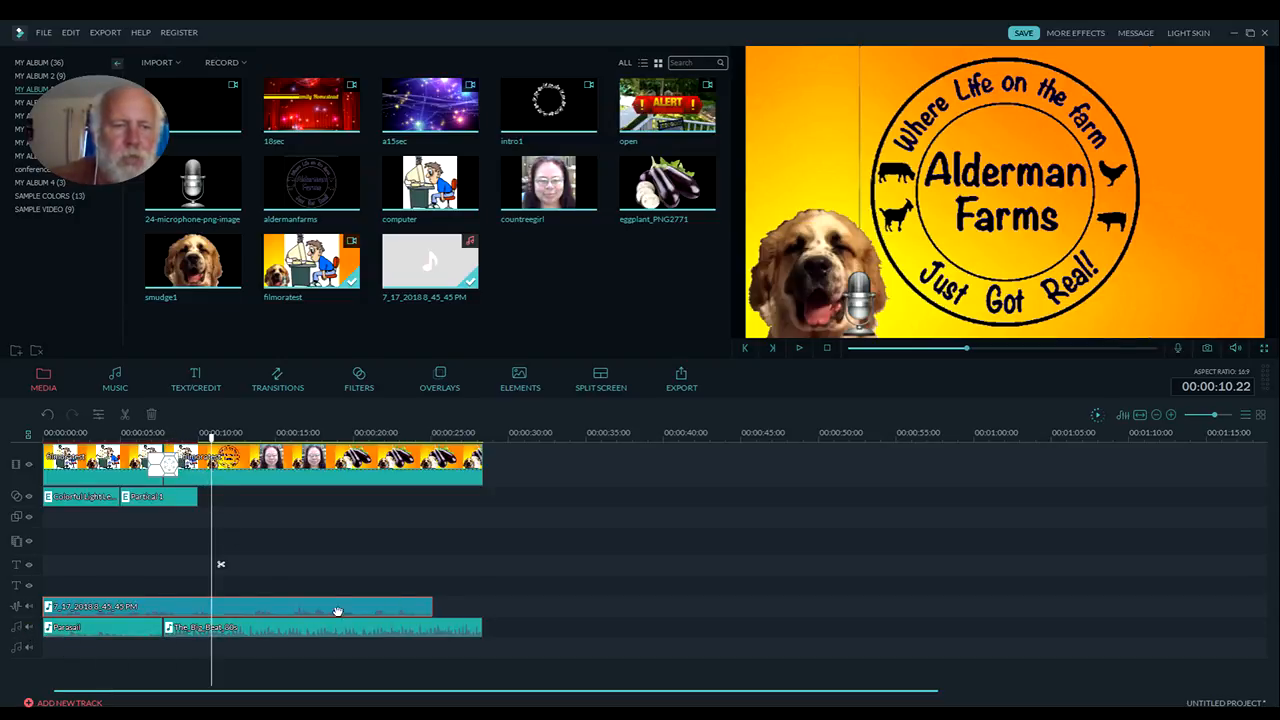
drag(221, 564, 62, 564)
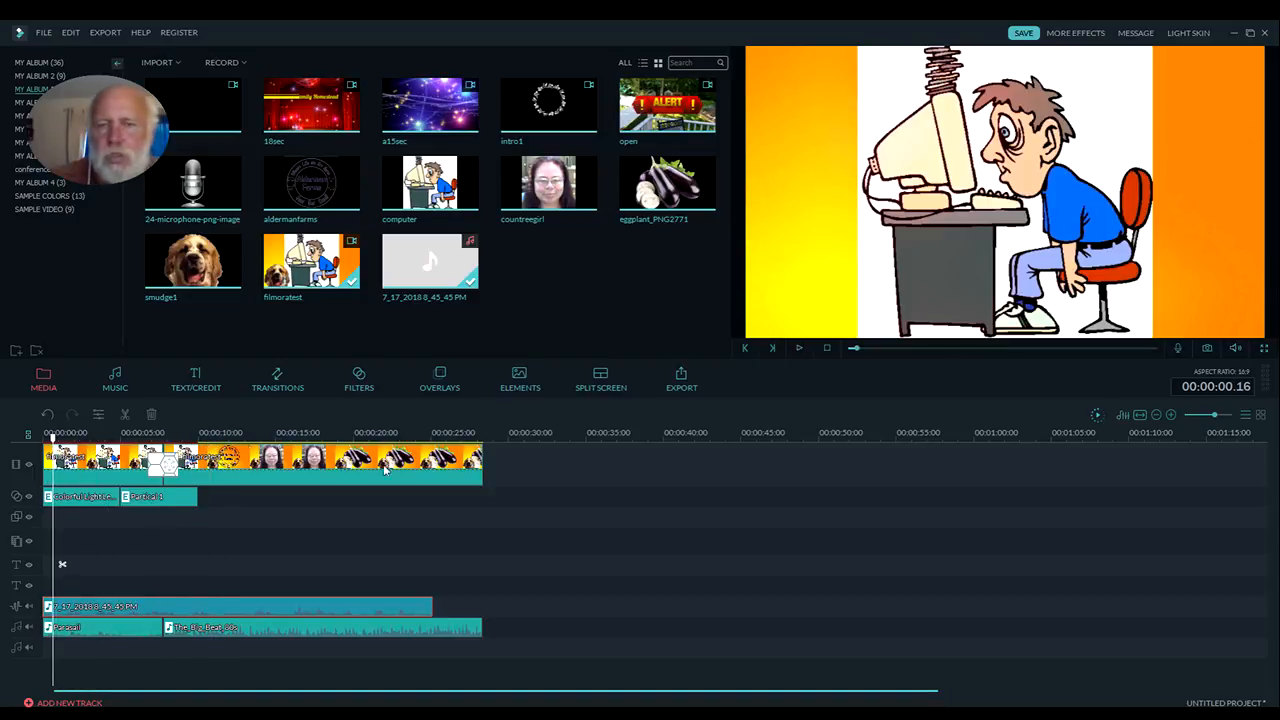
Set the Music 1 track to -2.4 dB and the Record track to 2.8 dB in the Audio Mixer, and play back the mix
click(799, 348)
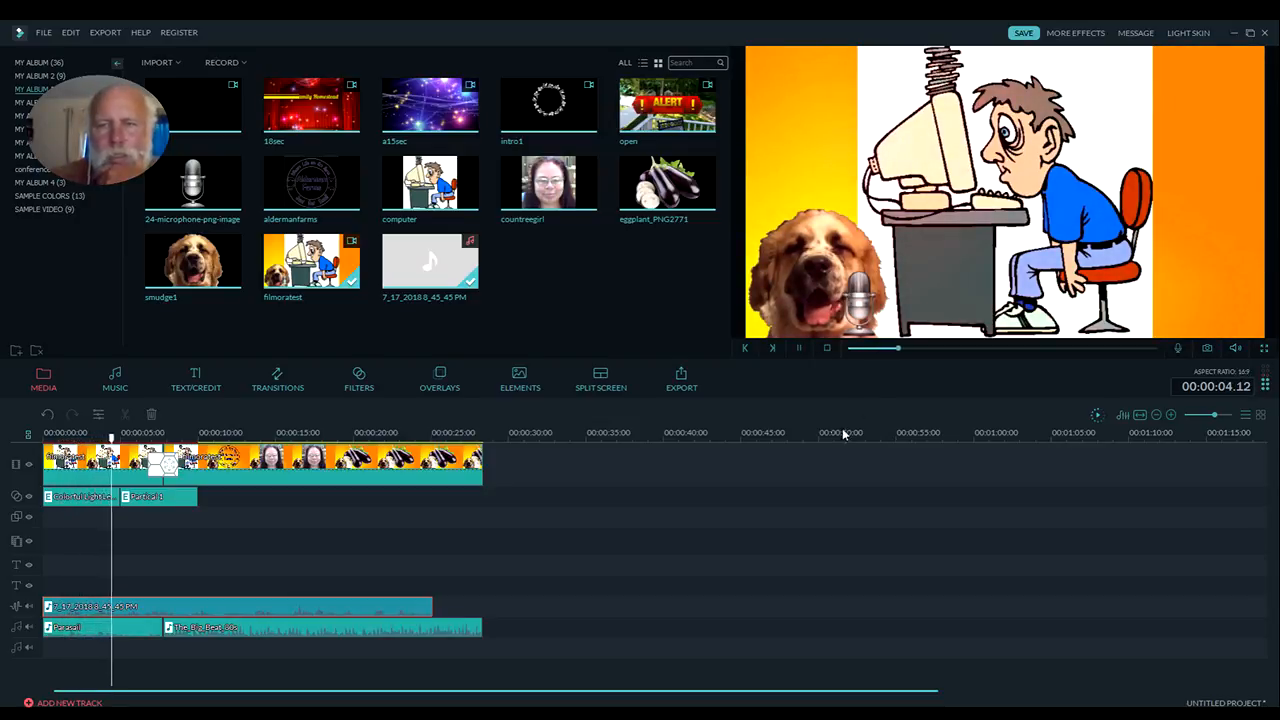
click(798, 347)
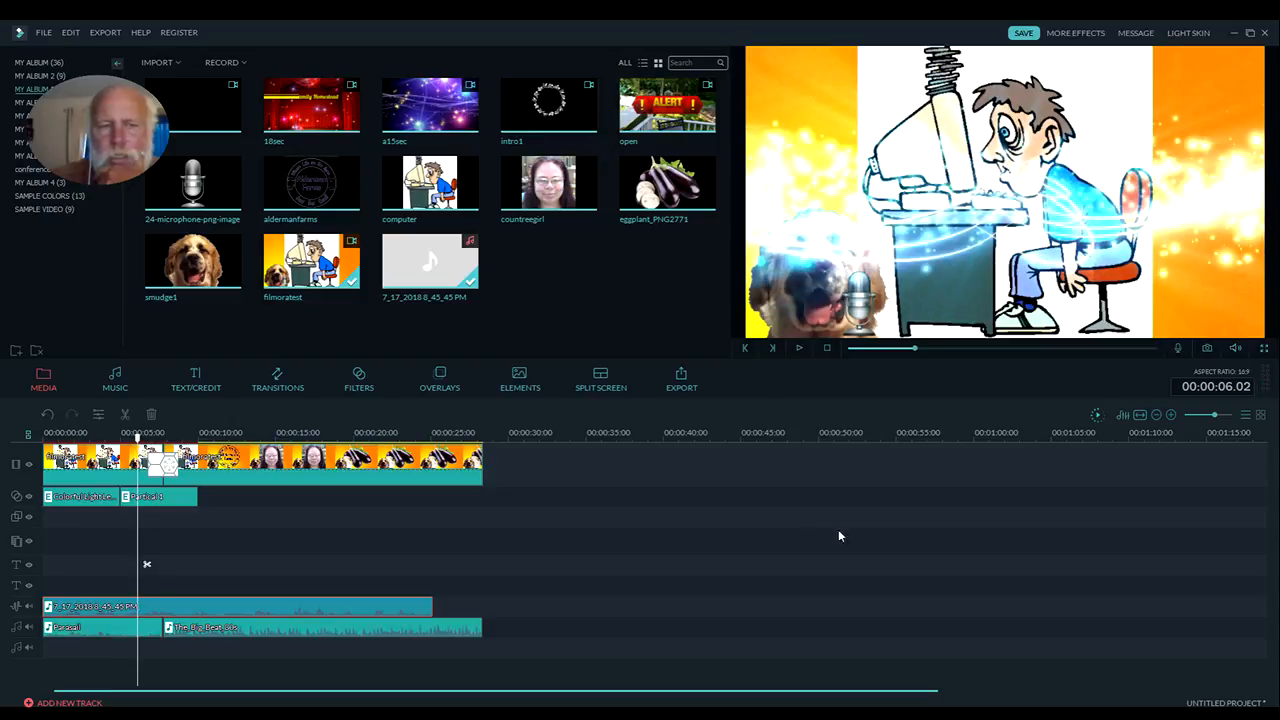
click(1122, 415)
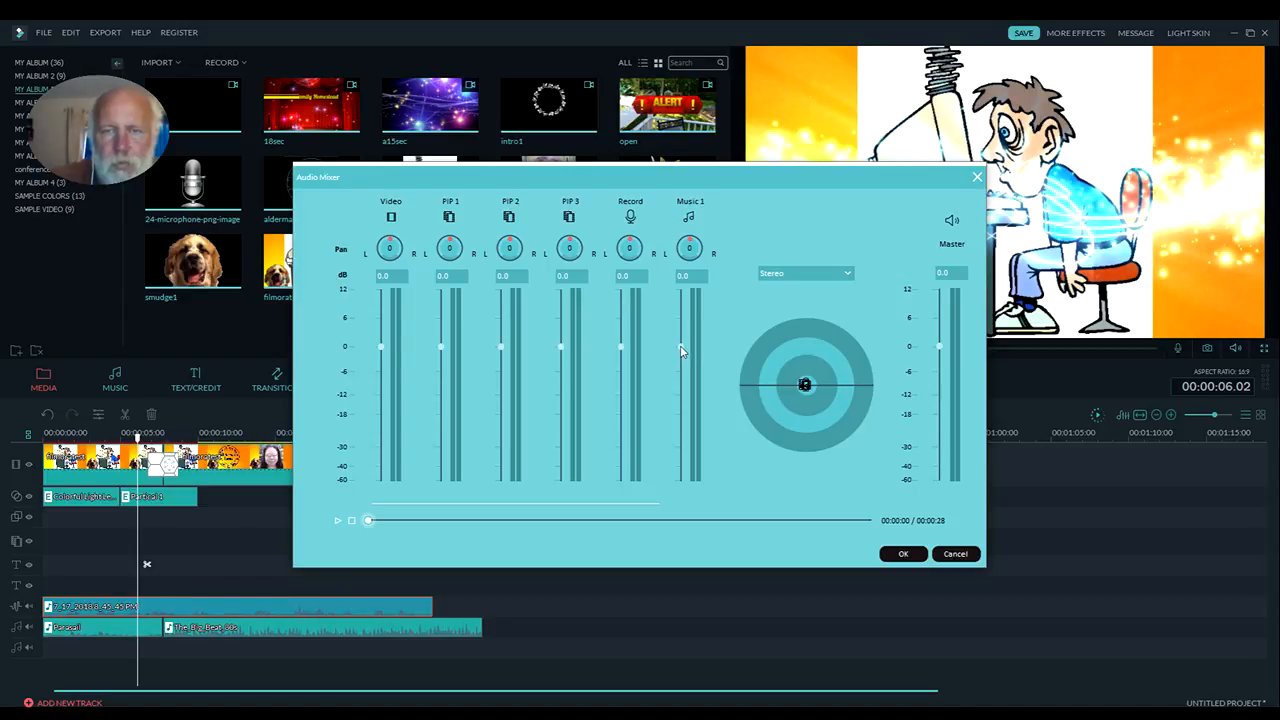
drag(680, 350, 680, 363)
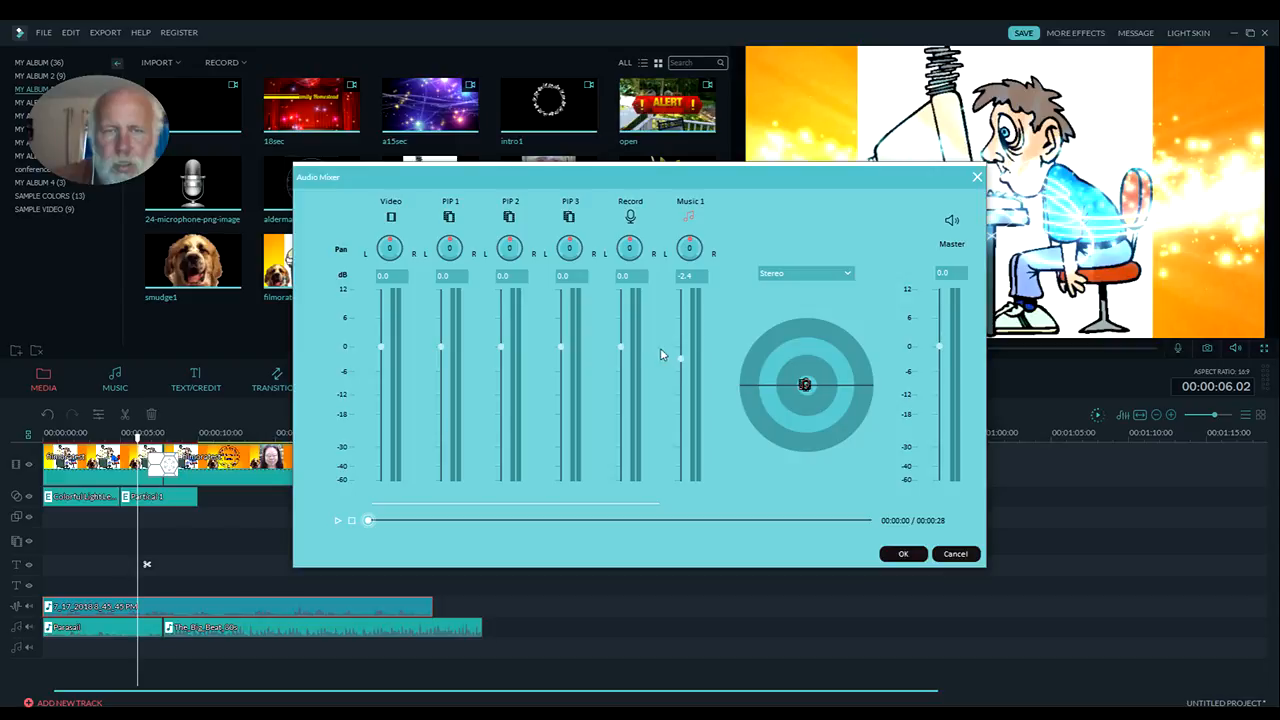
drag(620, 350, 620, 349)
click(903, 554)
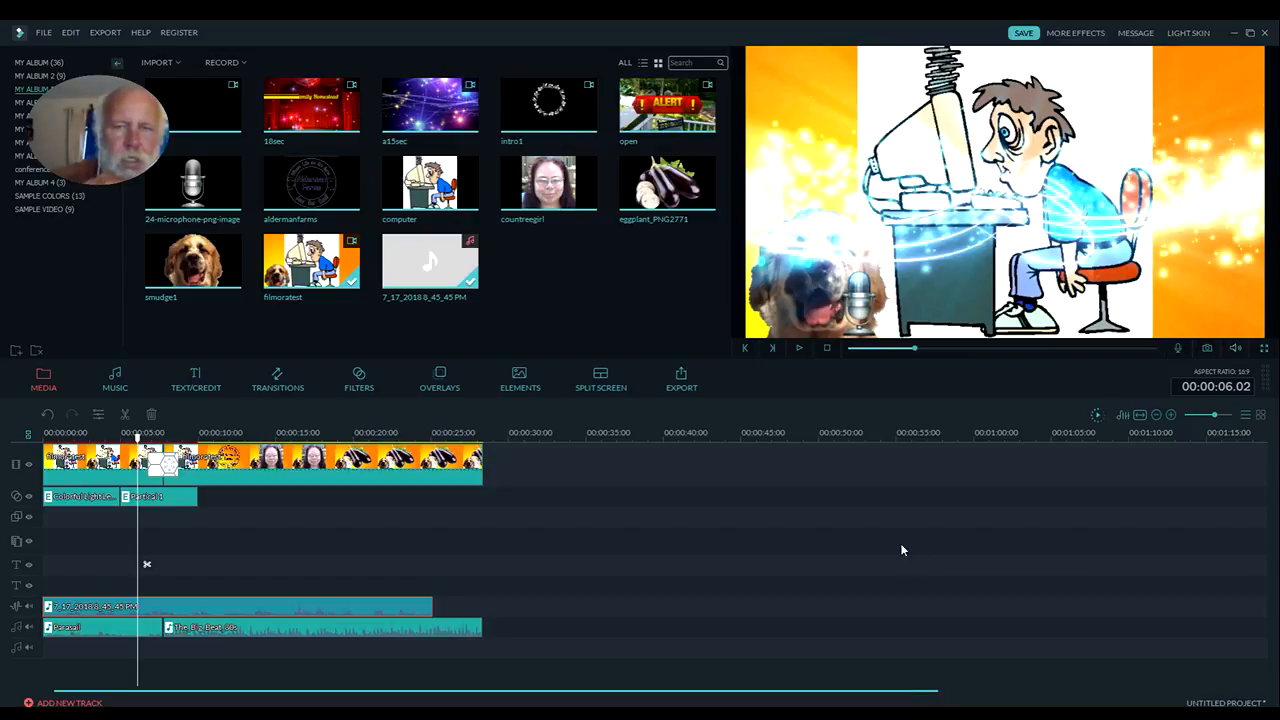
click(799, 349)
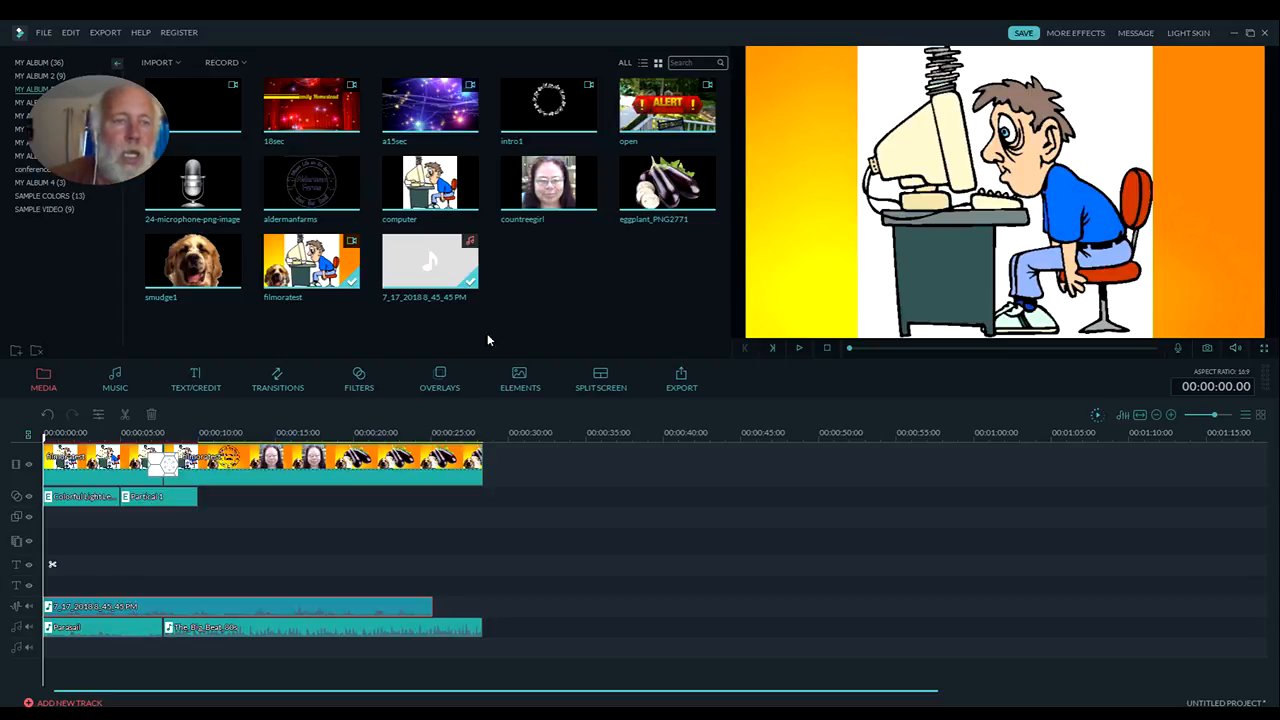
Add the Title 5 template to the upper text track at the timeline's start
click(190, 382)
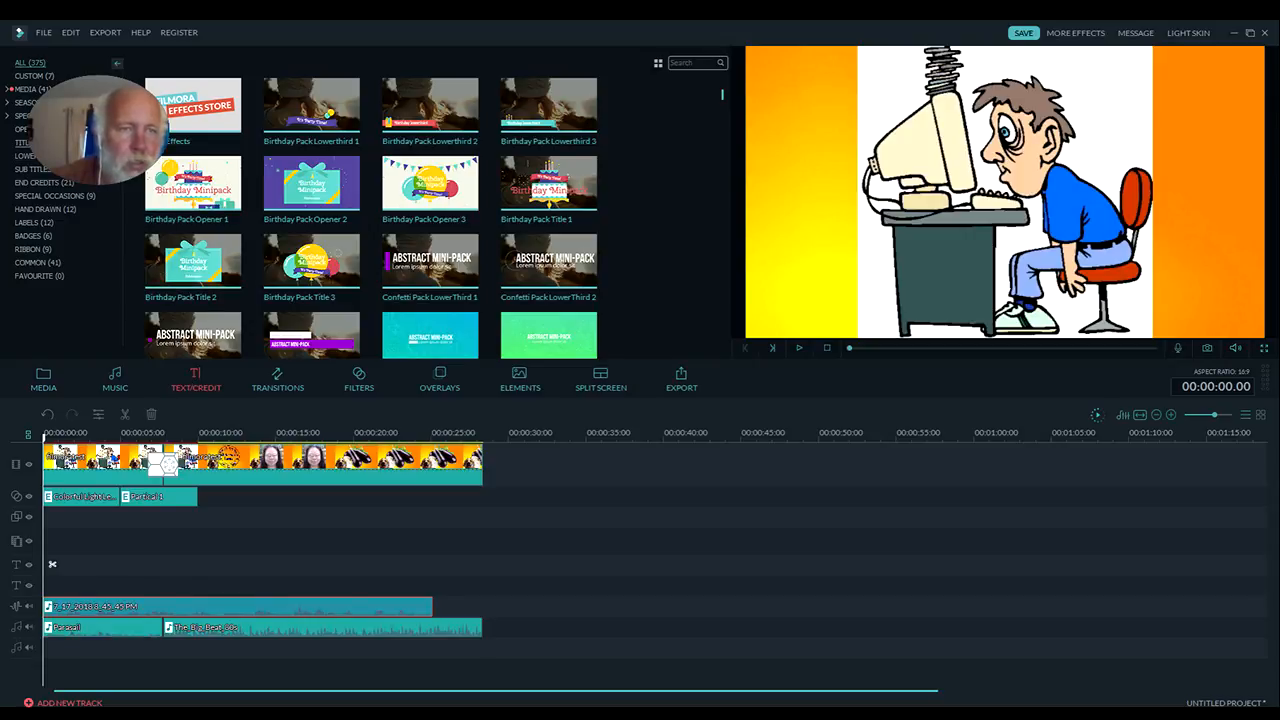
scroll(478, 230, down, 10)
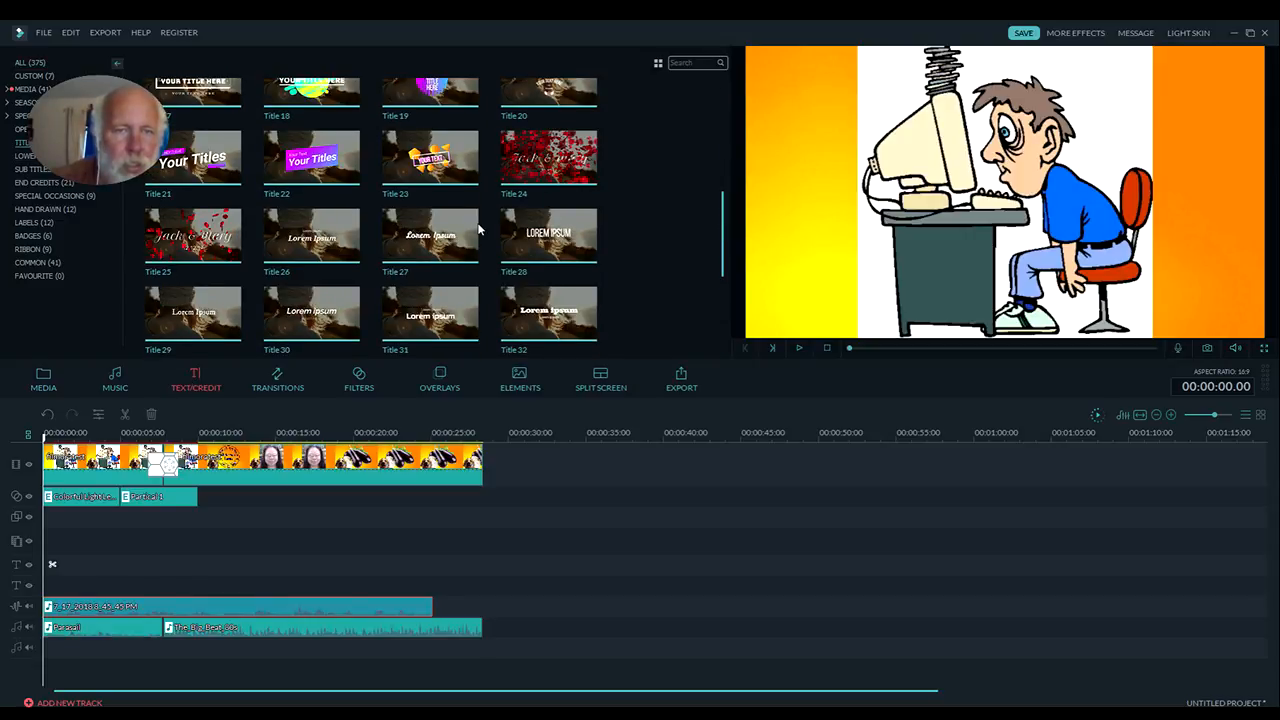
scroll(478, 230, up, 2)
scroll(478, 230, up, 5)
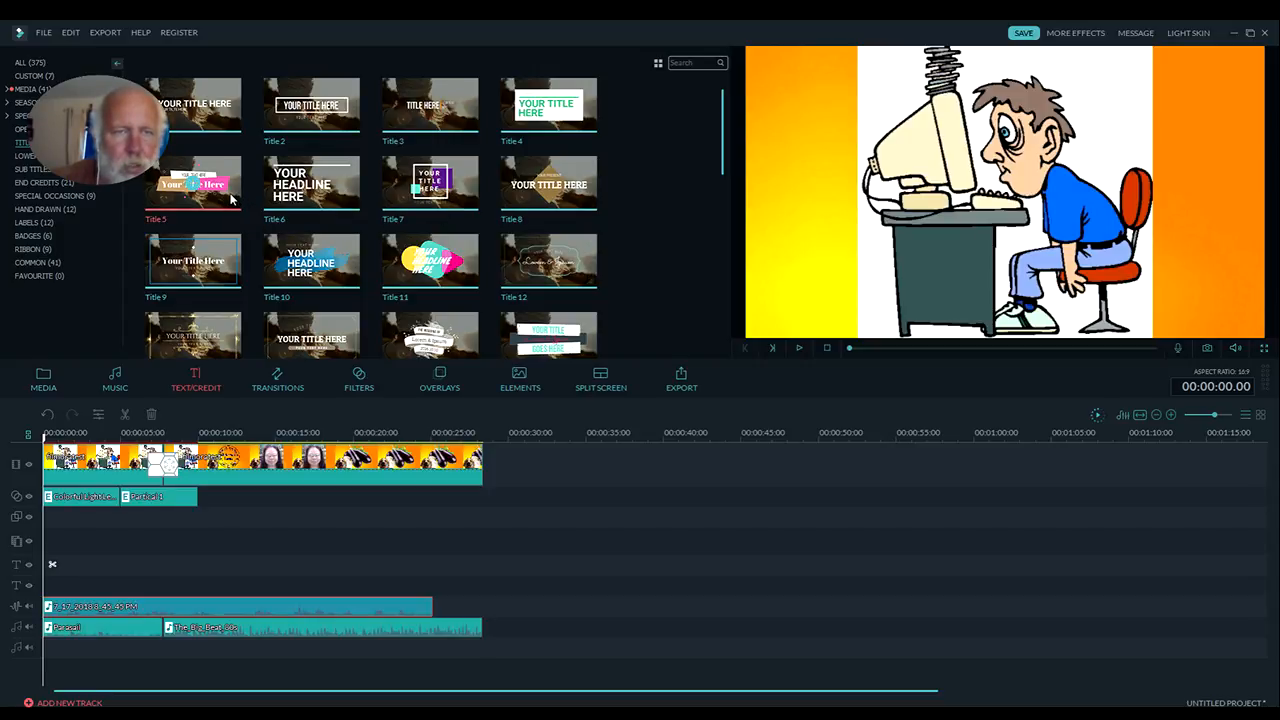
drag(230, 198, 62, 550)
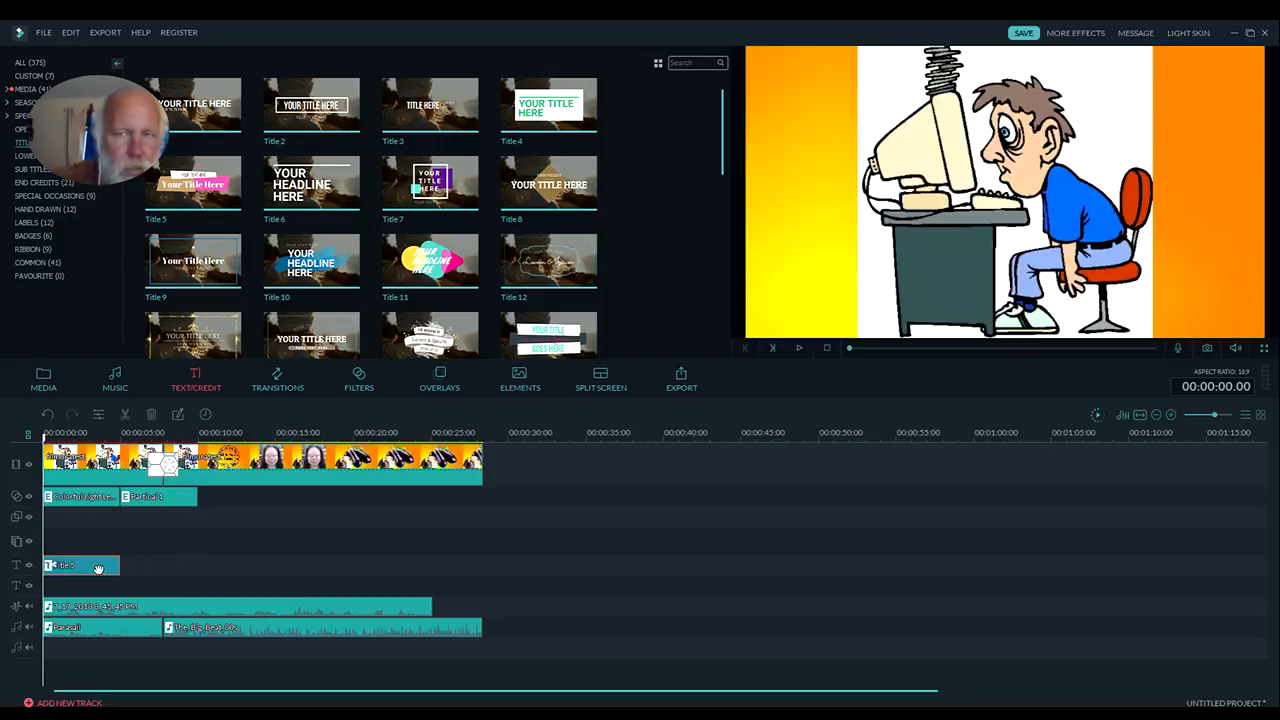
Replace the title's small upper text with "Two Family Homestead" and shift it to sit centred on the white banner
double_click(98, 568)
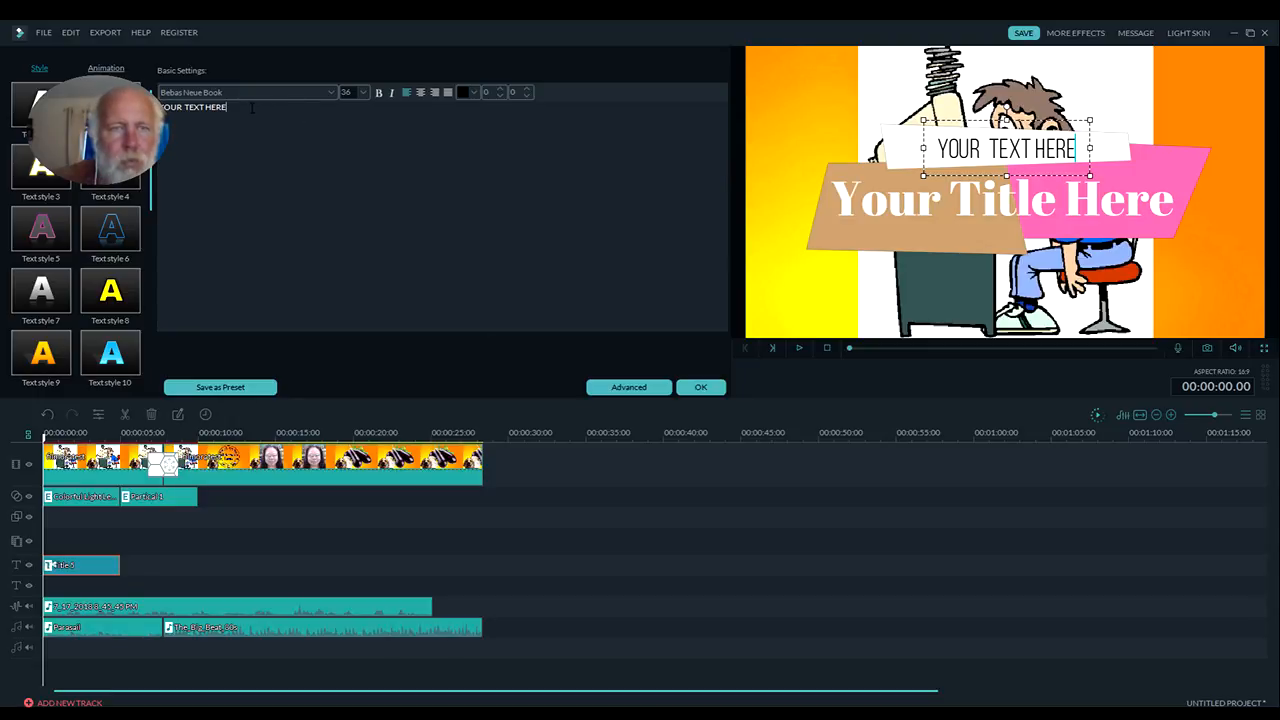
drag(258, 106, 158, 107)
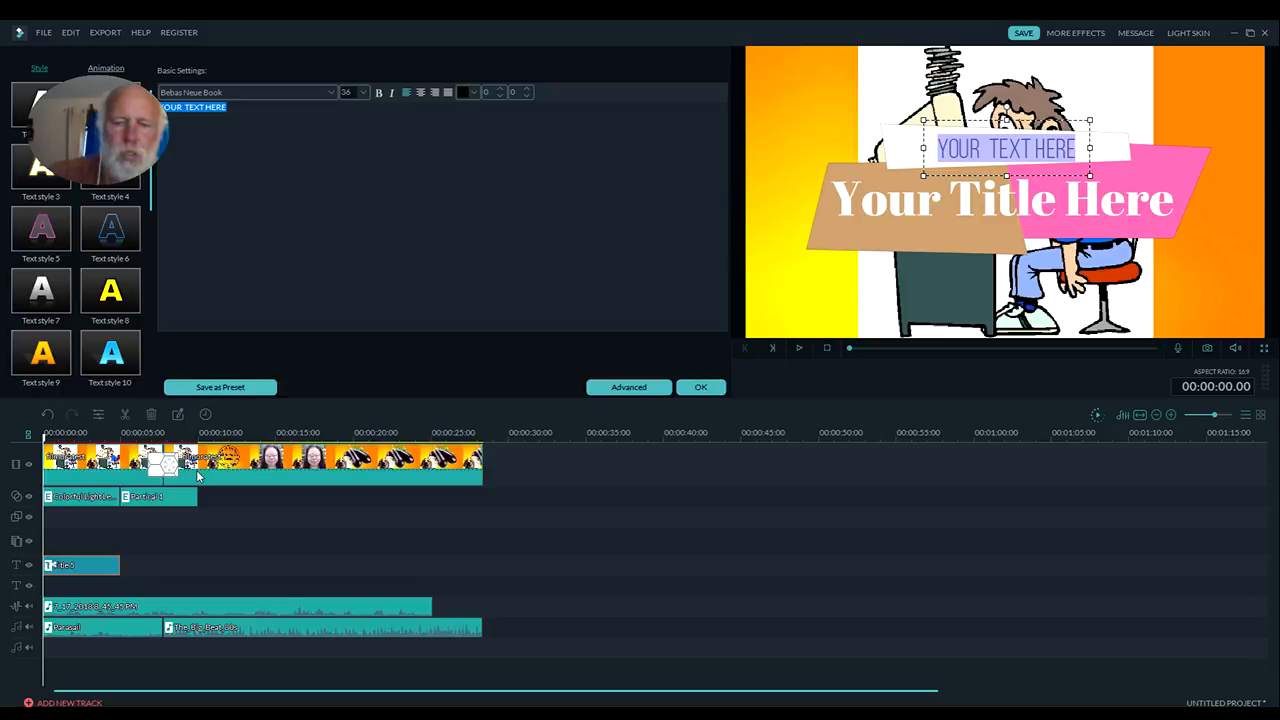
text(two)
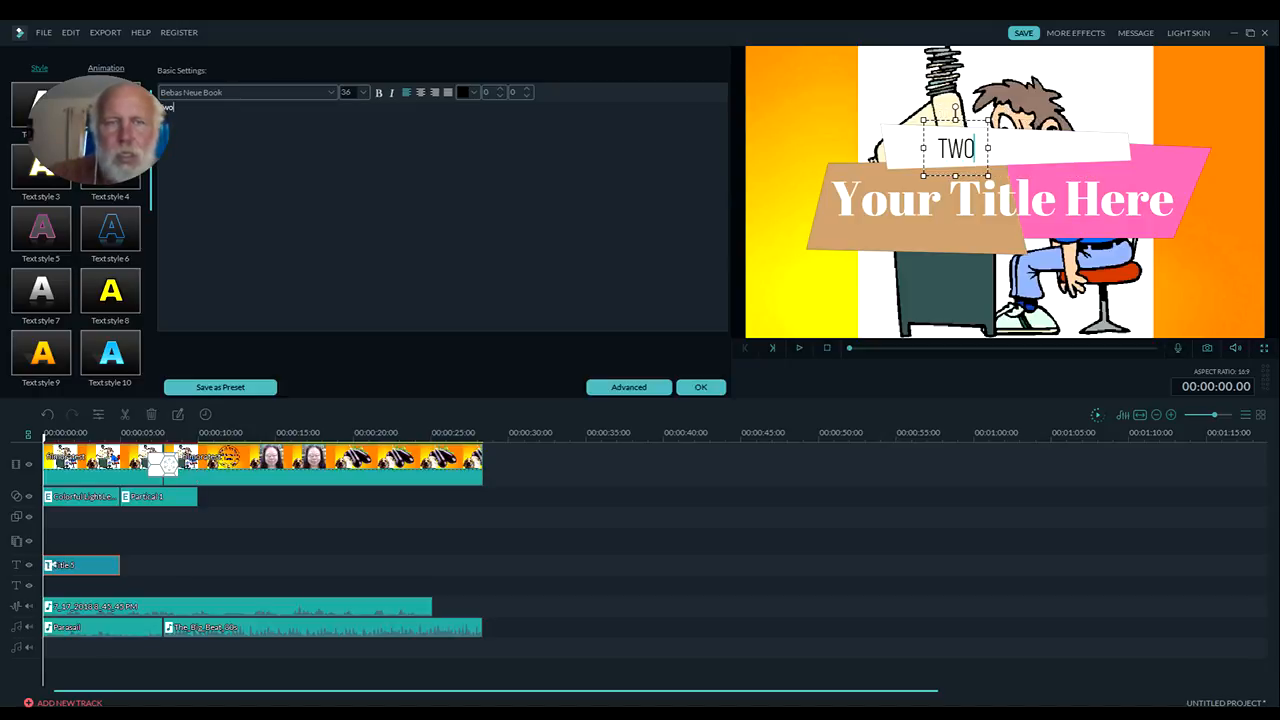
text( F)
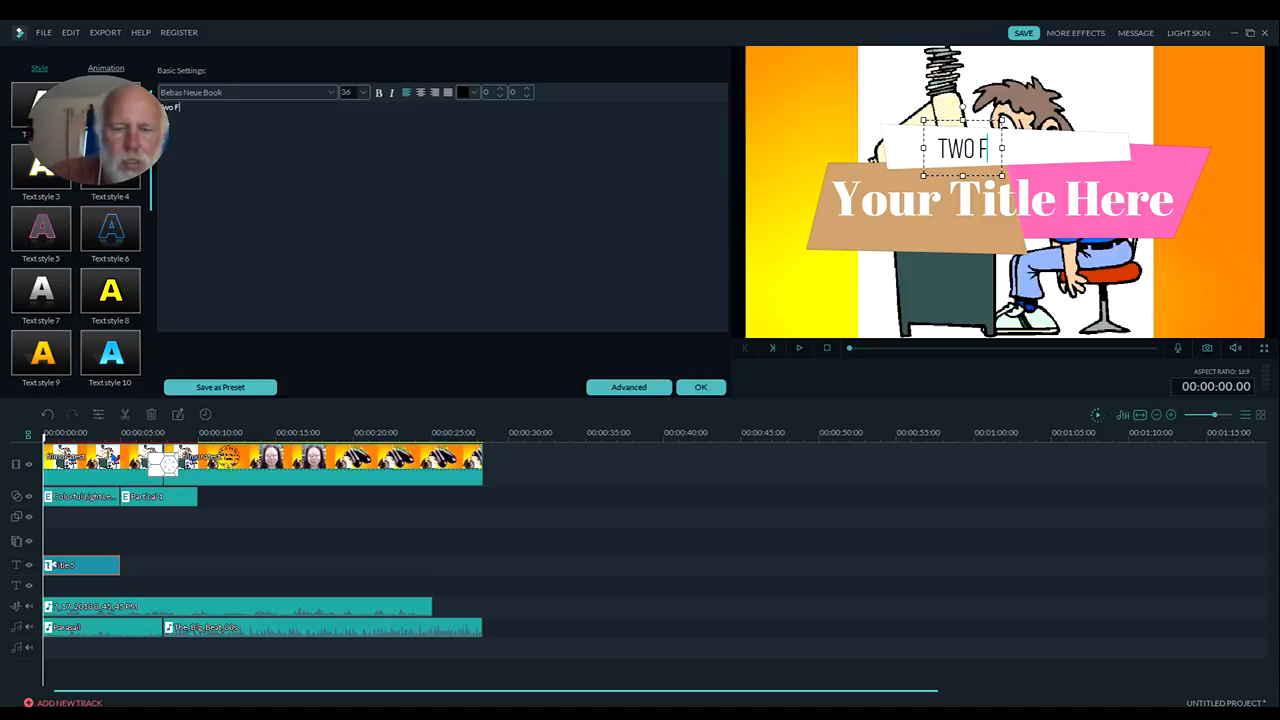
text(amily Homeste)
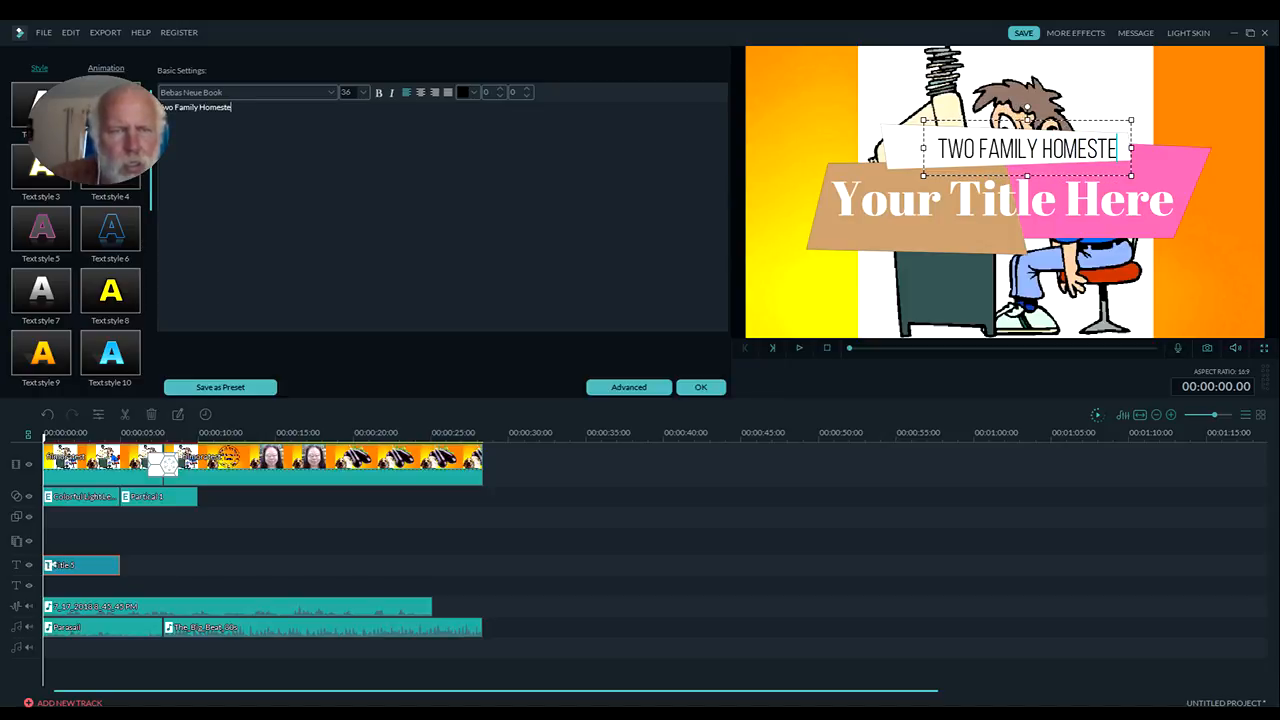
text(ad)
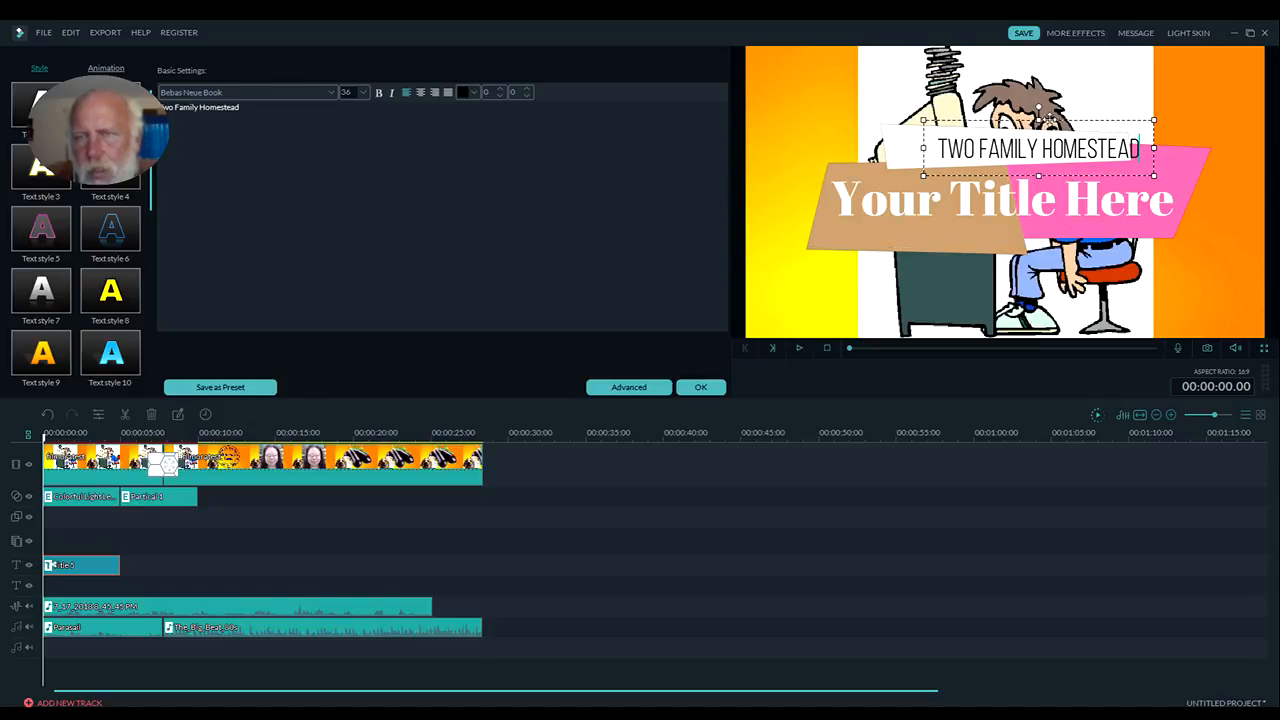
drag(1050, 116, 1019, 115)
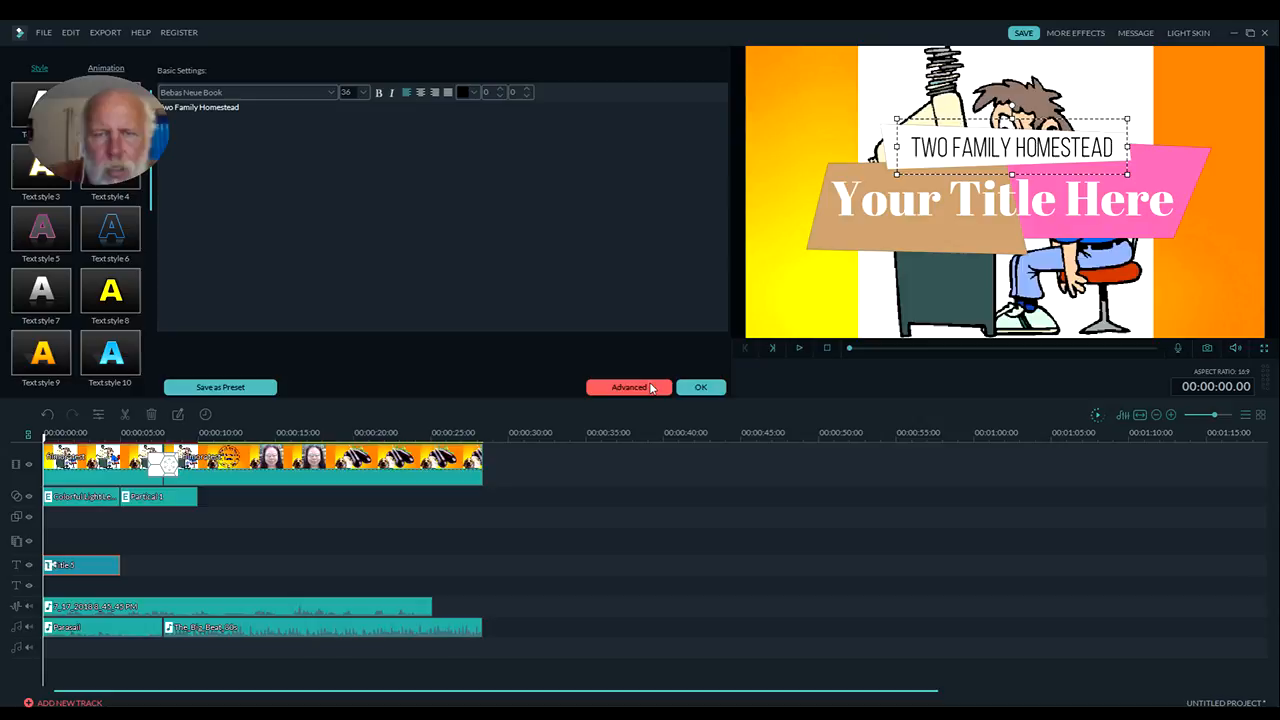
Replace the main title text with "INTRO / OUTRO" in the Advanced Text Edit window and apply it
click(649, 388)
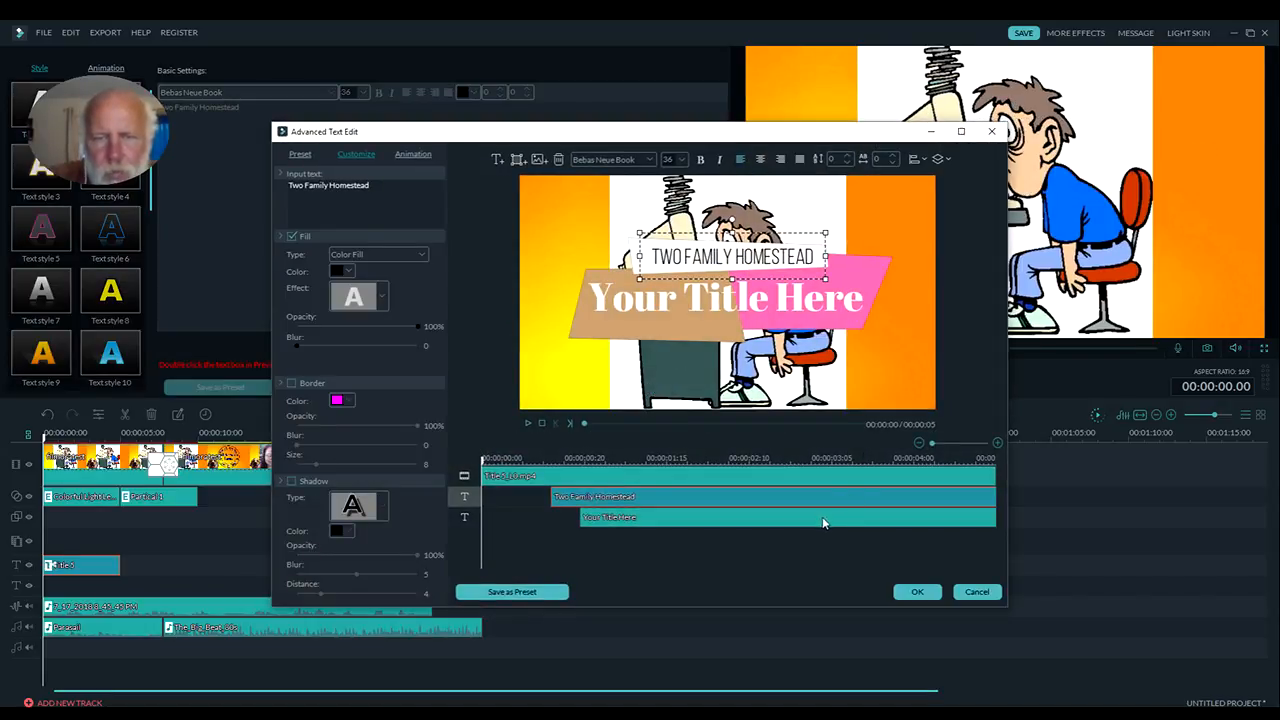
click(779, 521)
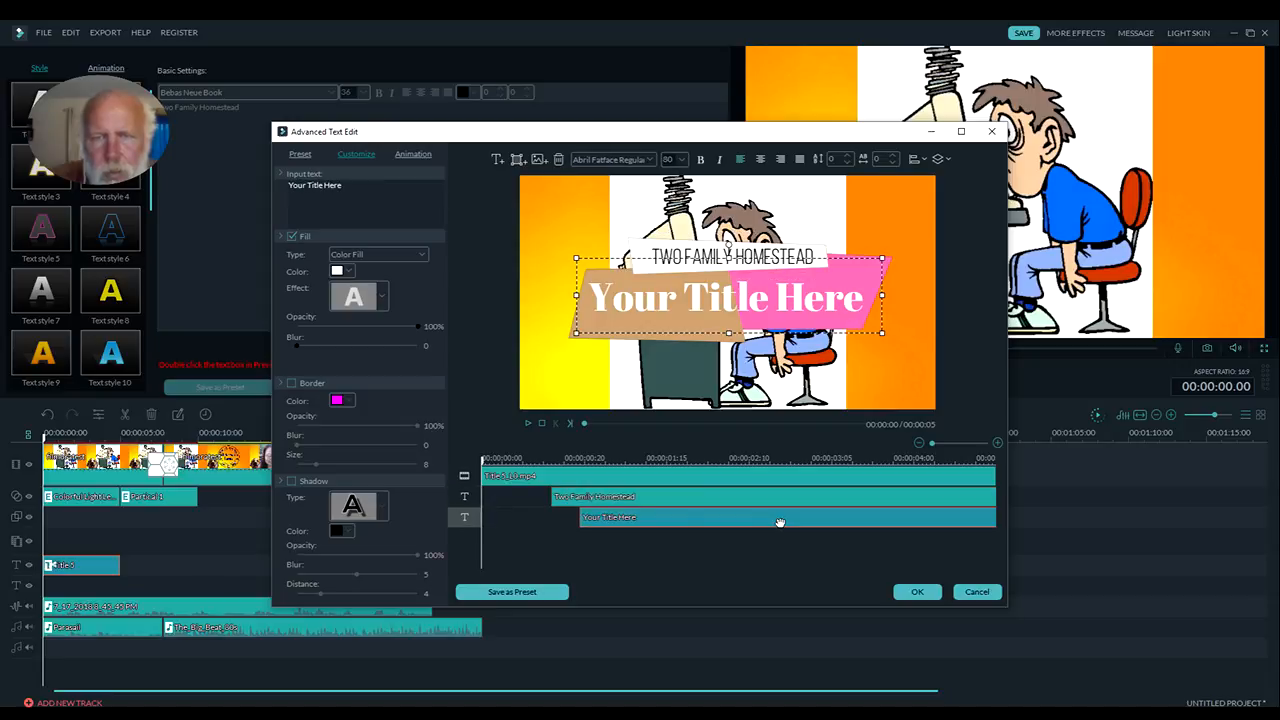
drag(345, 187, 274, 190)
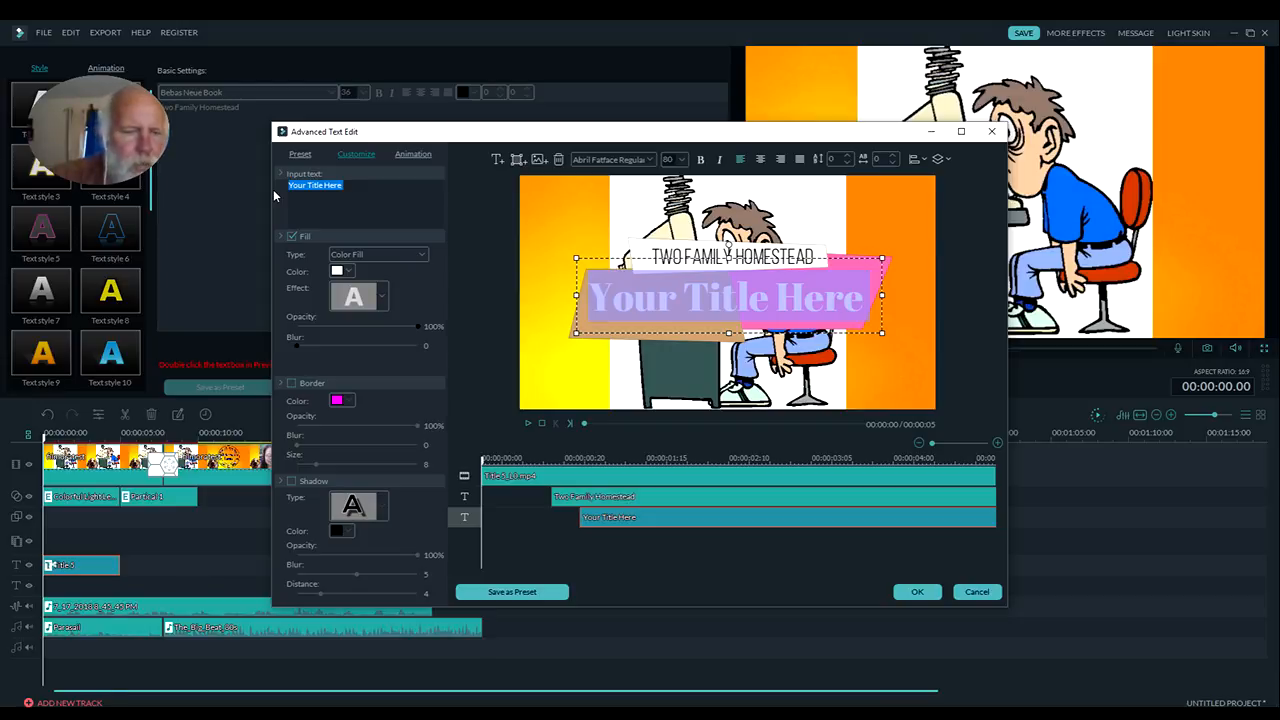
text(INTRO /)
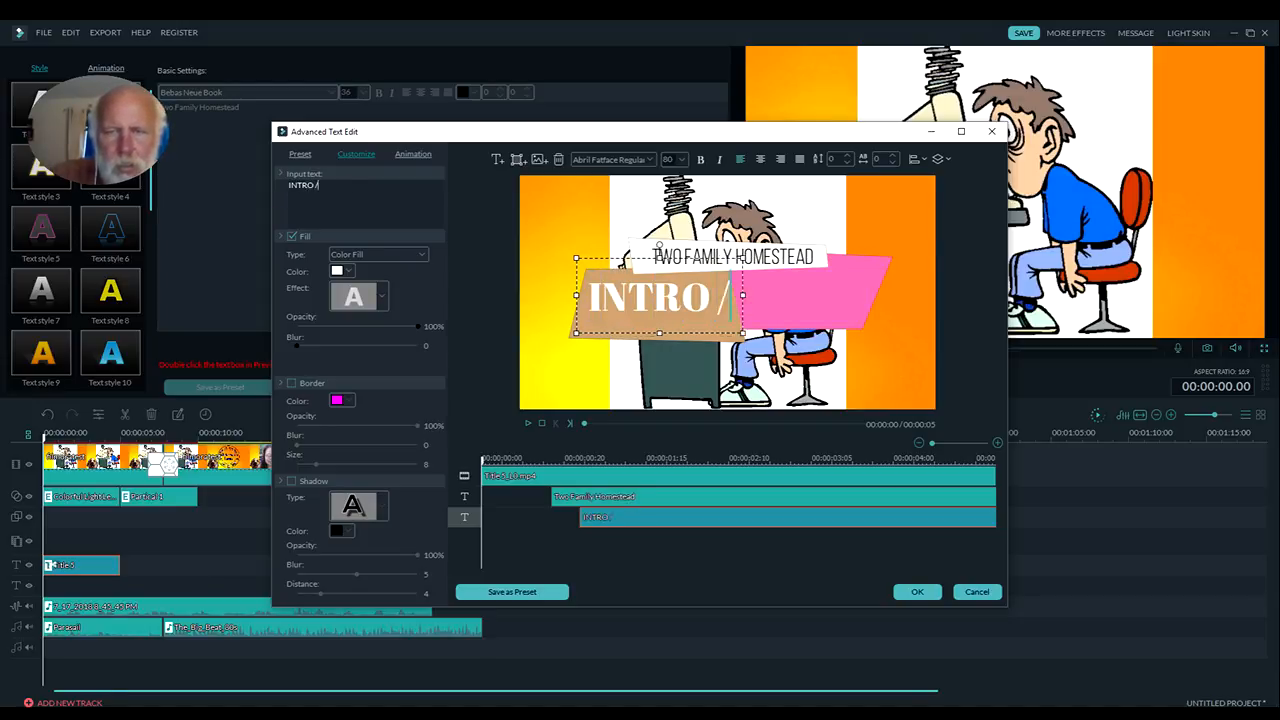
text( OUTRO)
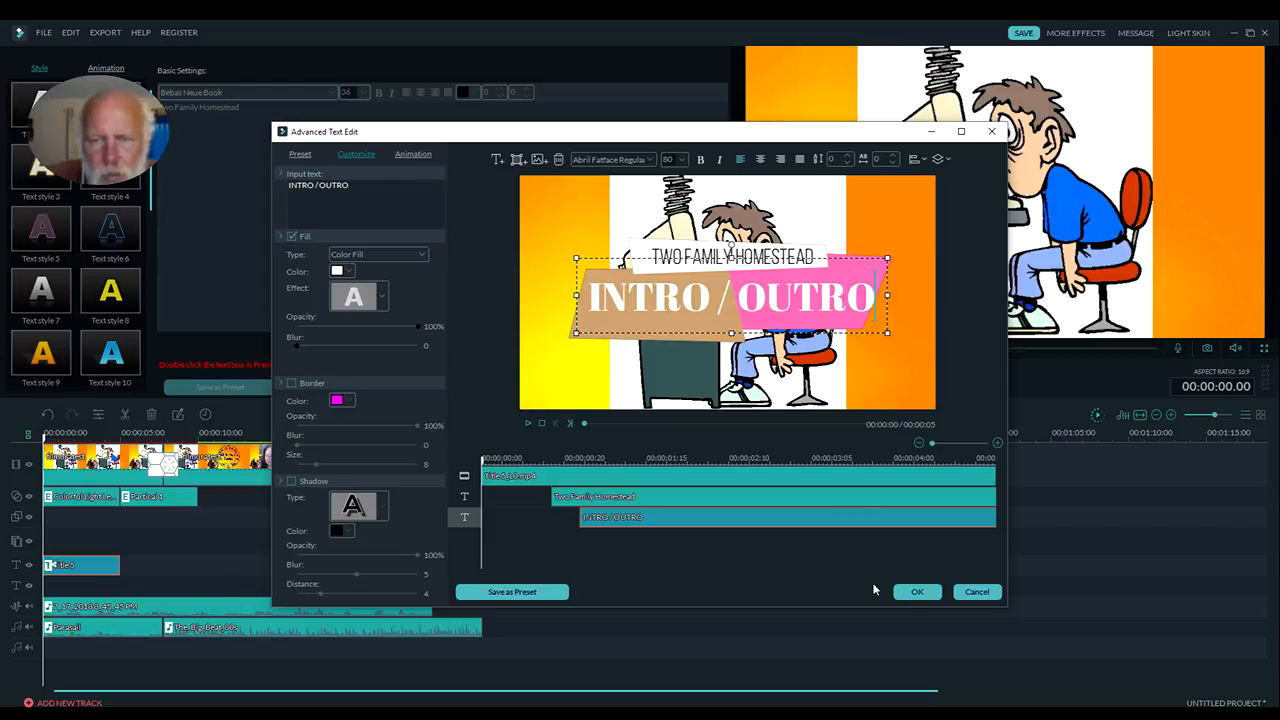
click(916, 592)
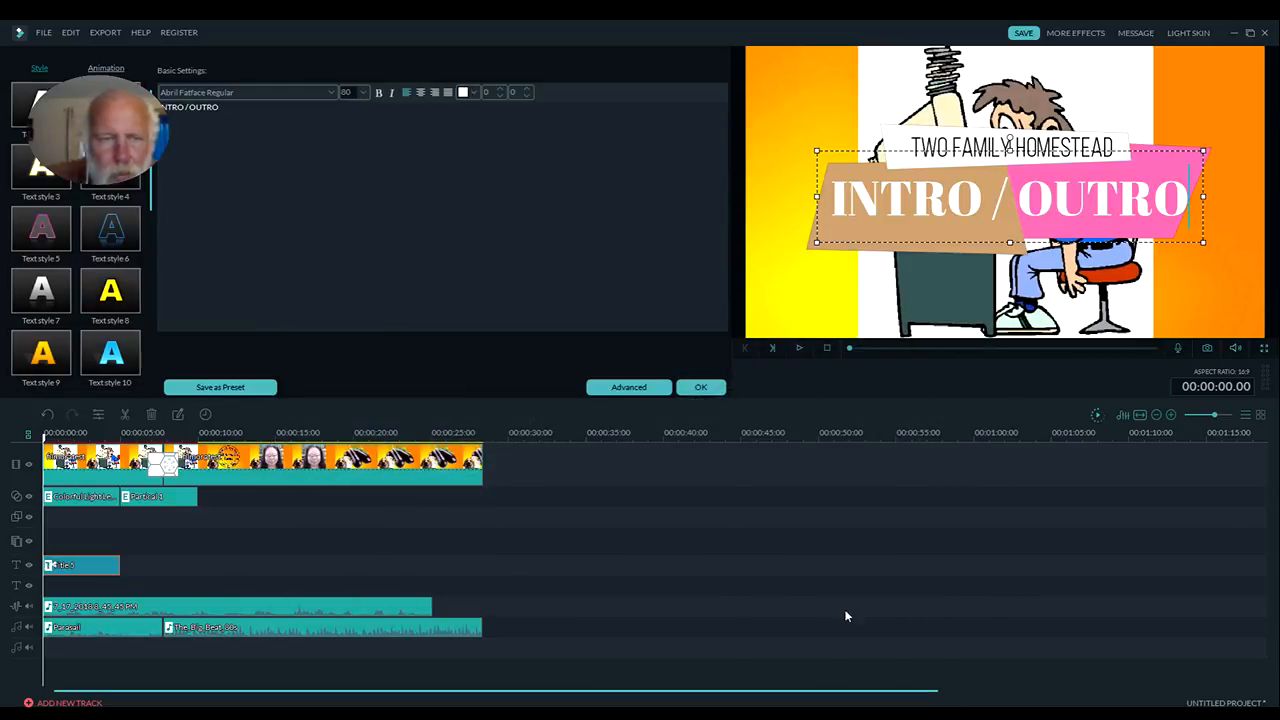
Play the timeline to check the new title, stop playback, render the preview and play it again from the start
click(799, 351)
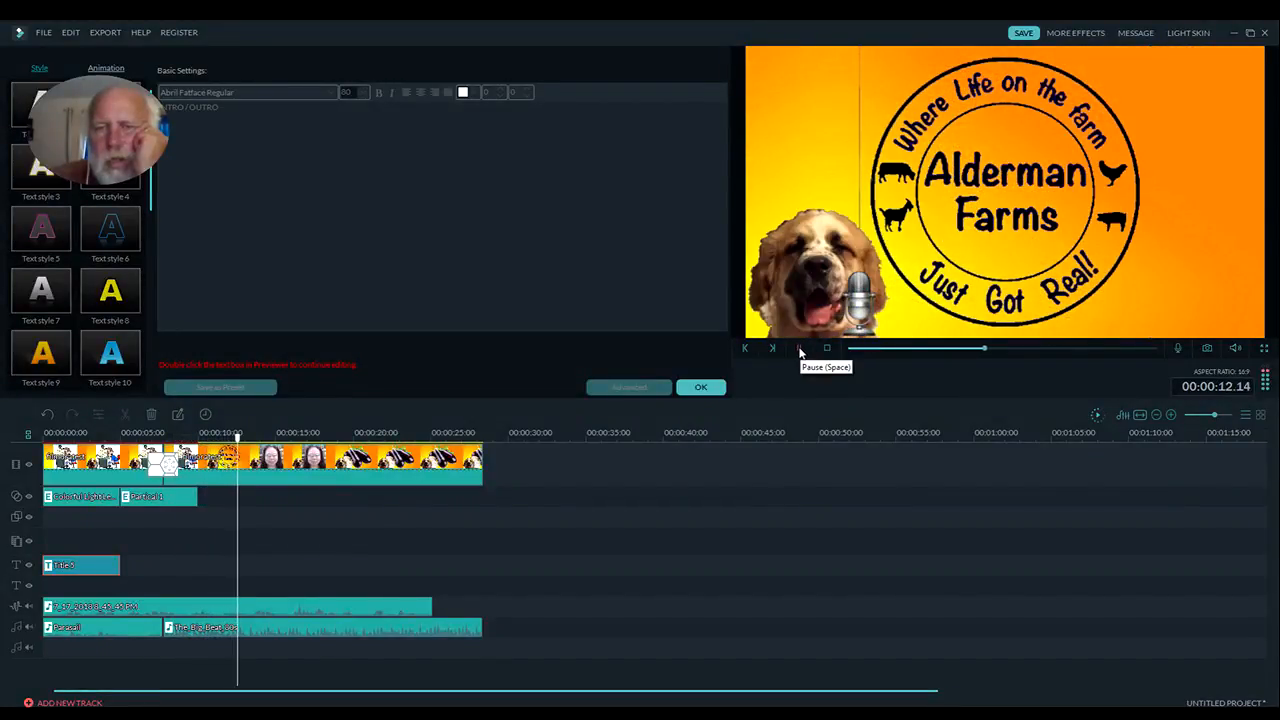
click(825, 349)
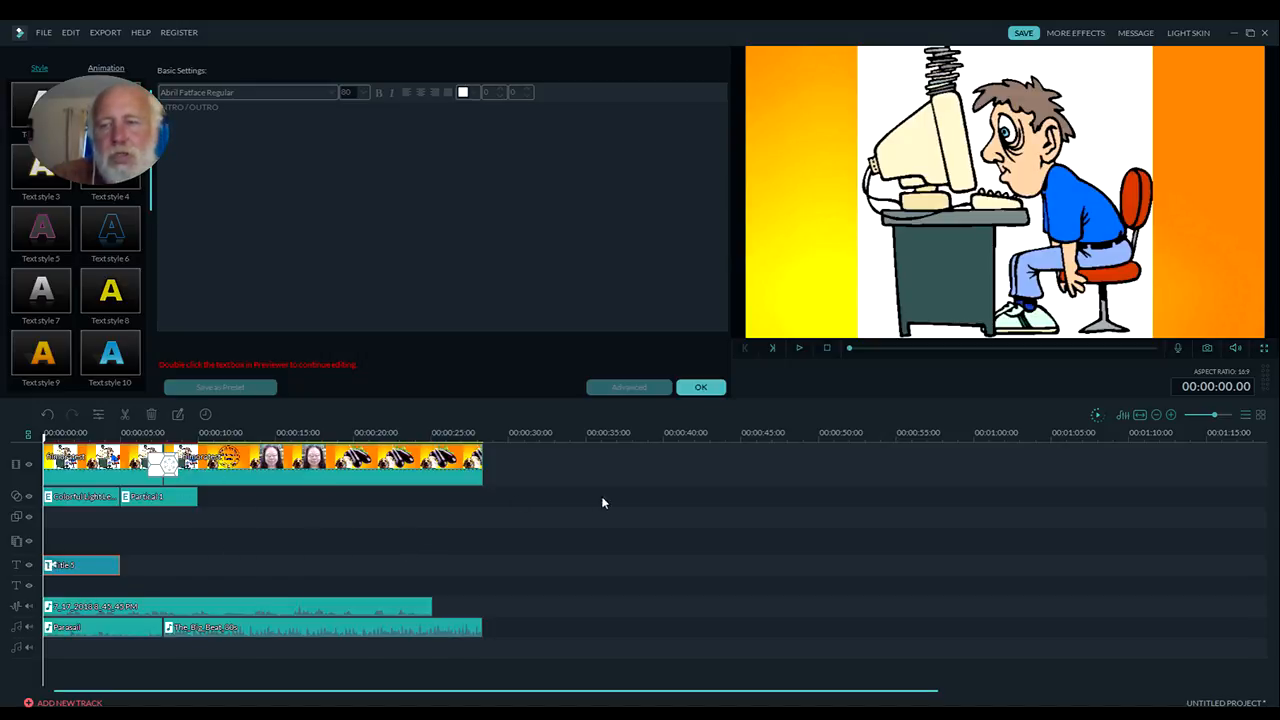
click(1097, 415)
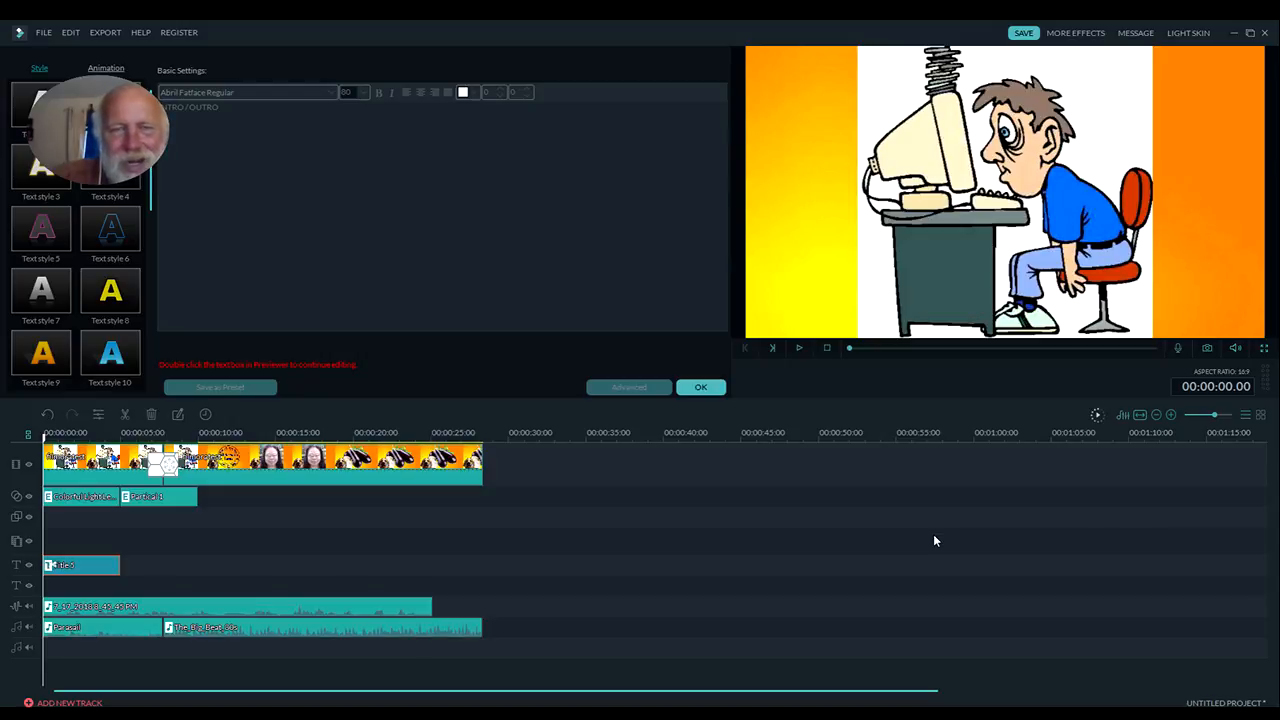
click(800, 348)
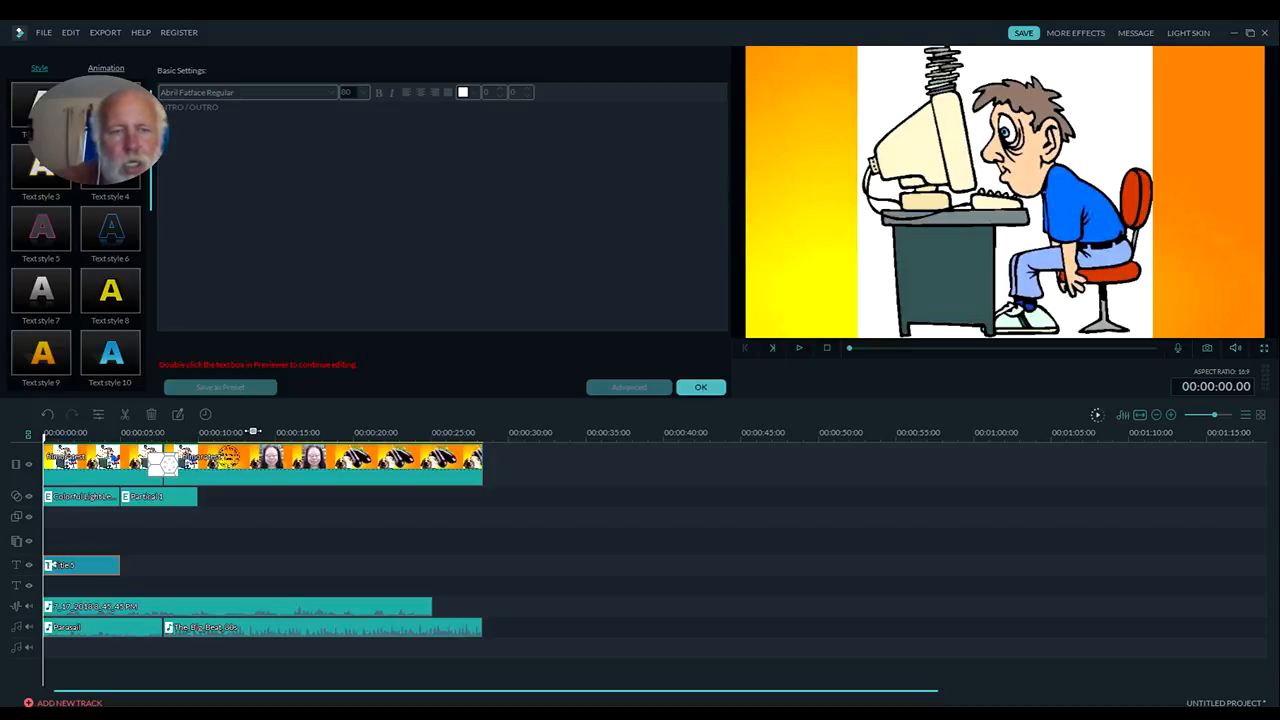
Finish editing the title, delete the transition between the two video clips, and play across the bare cut
drag(253, 431, 1255, 433)
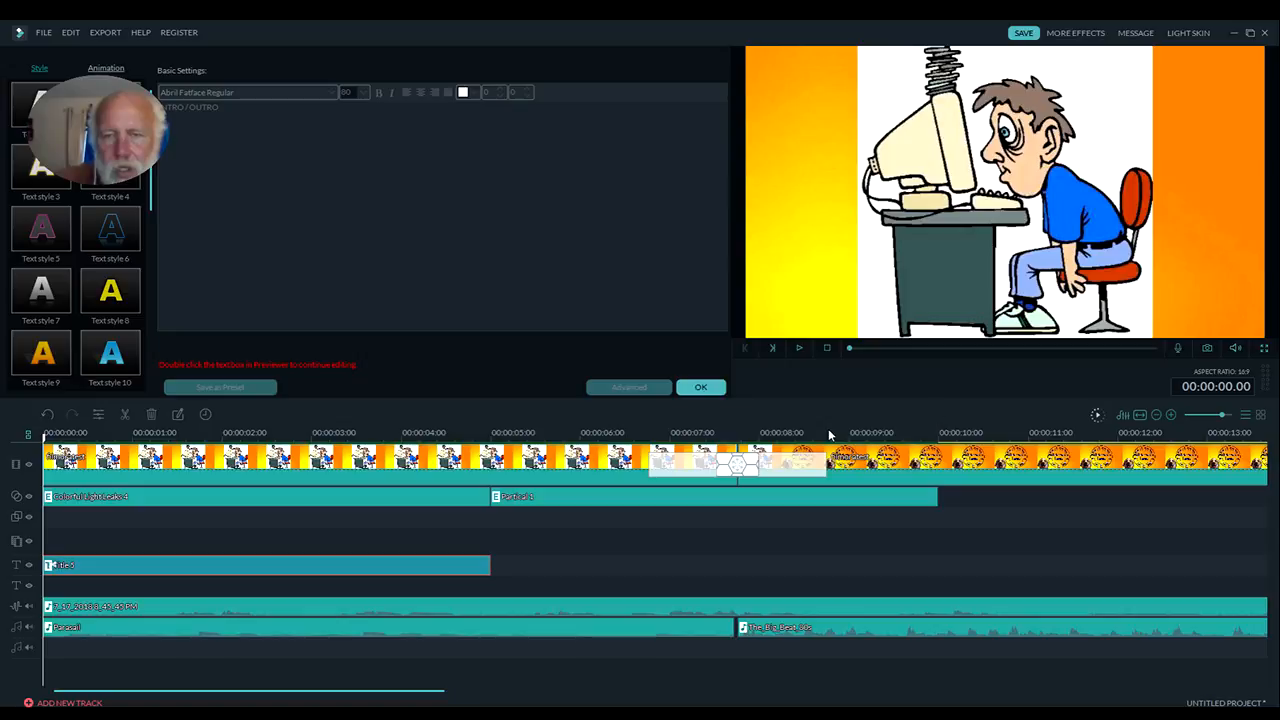
drag(818, 431, 895, 429)
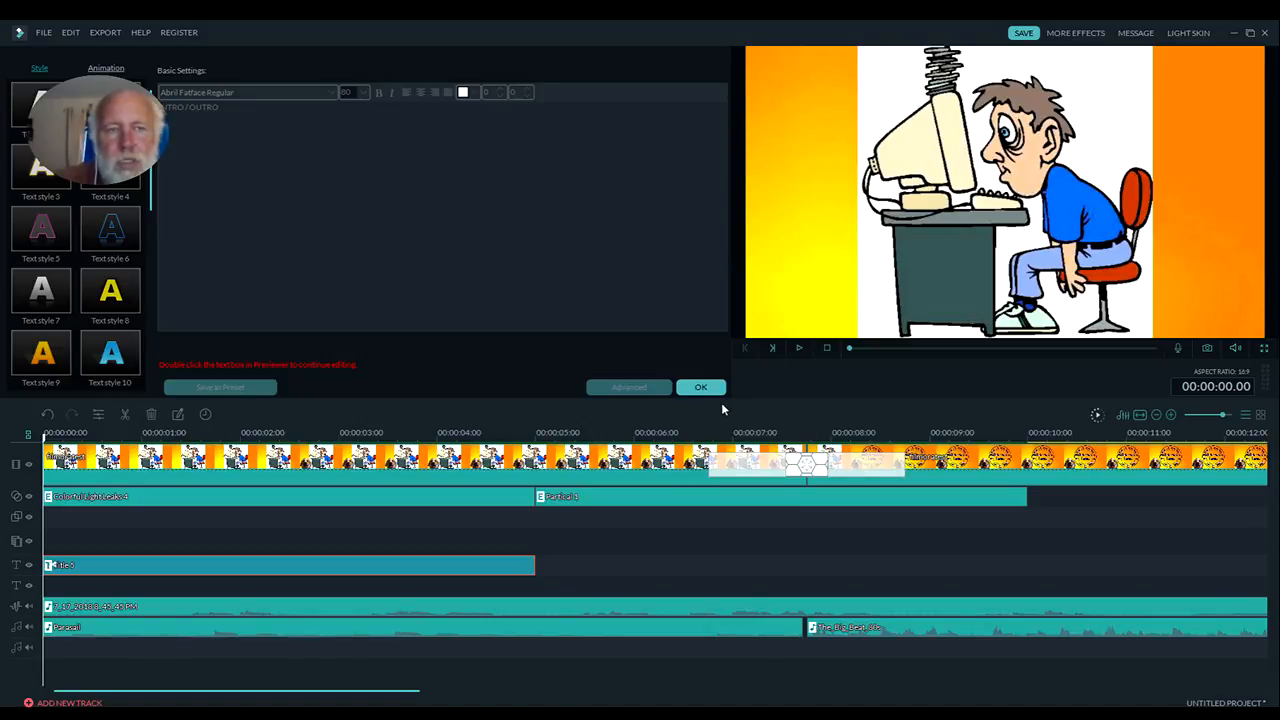
click(700, 387)
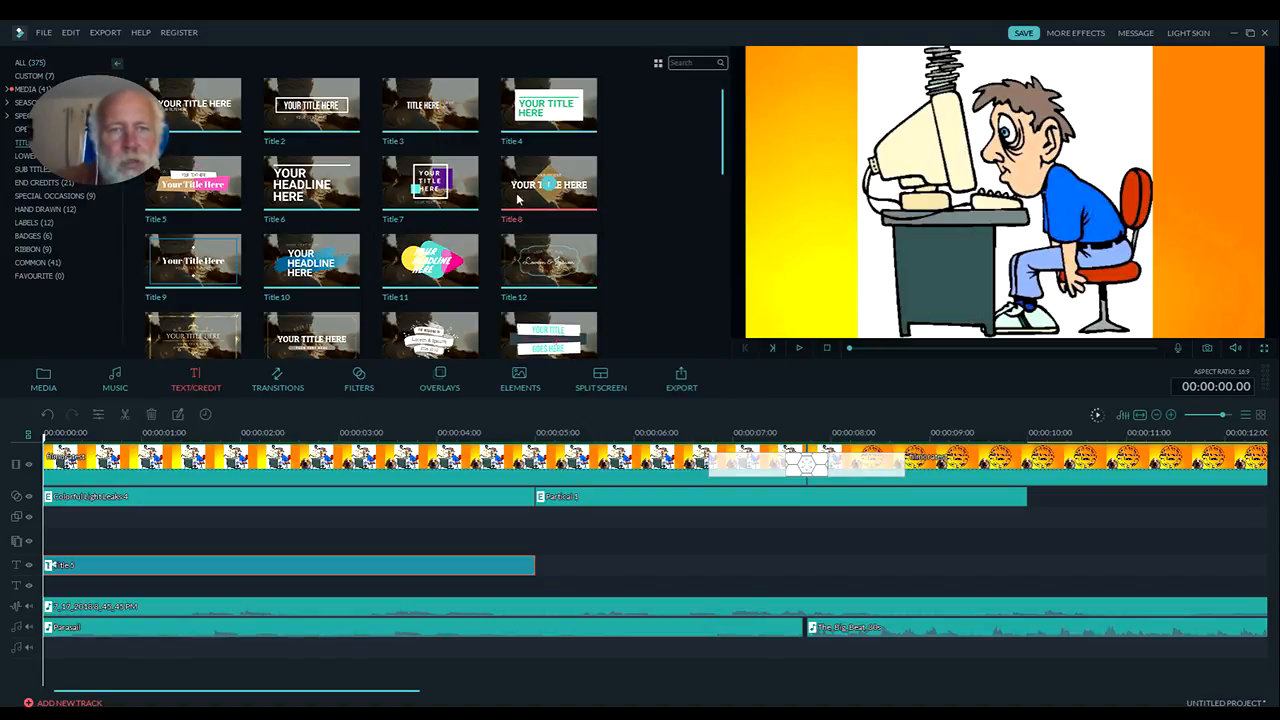
click(276, 384)
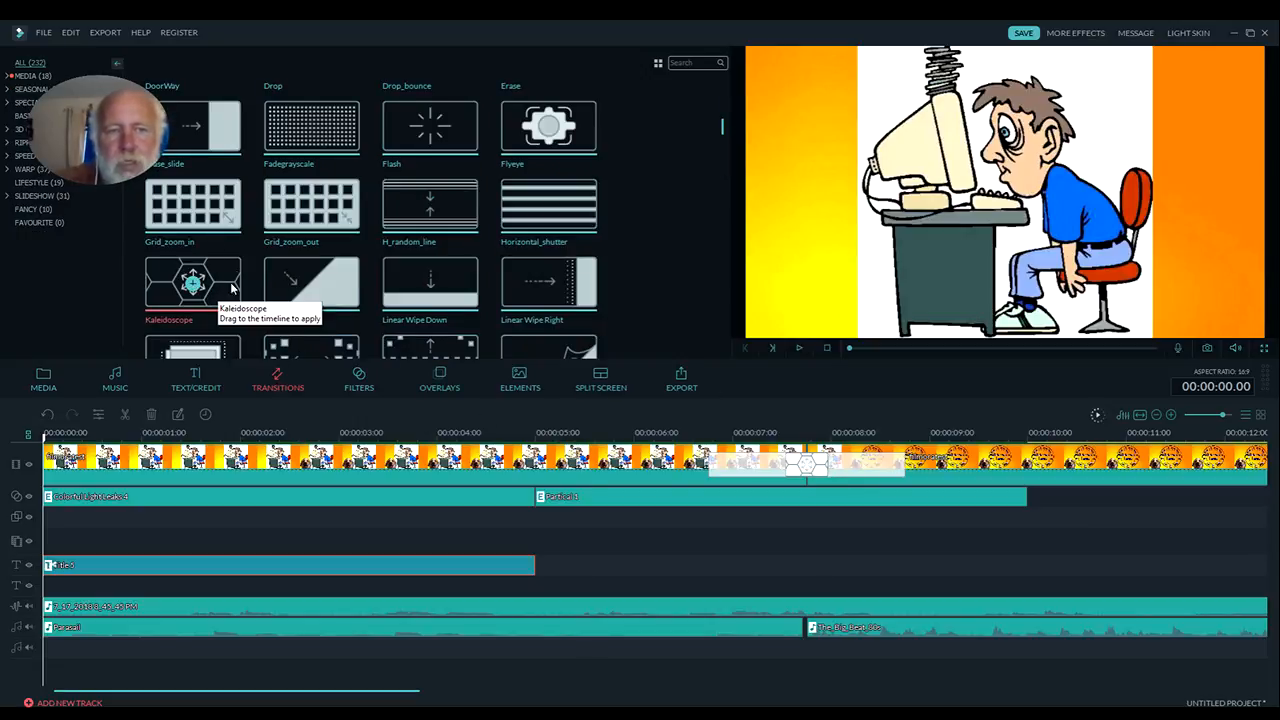
click(857, 471)
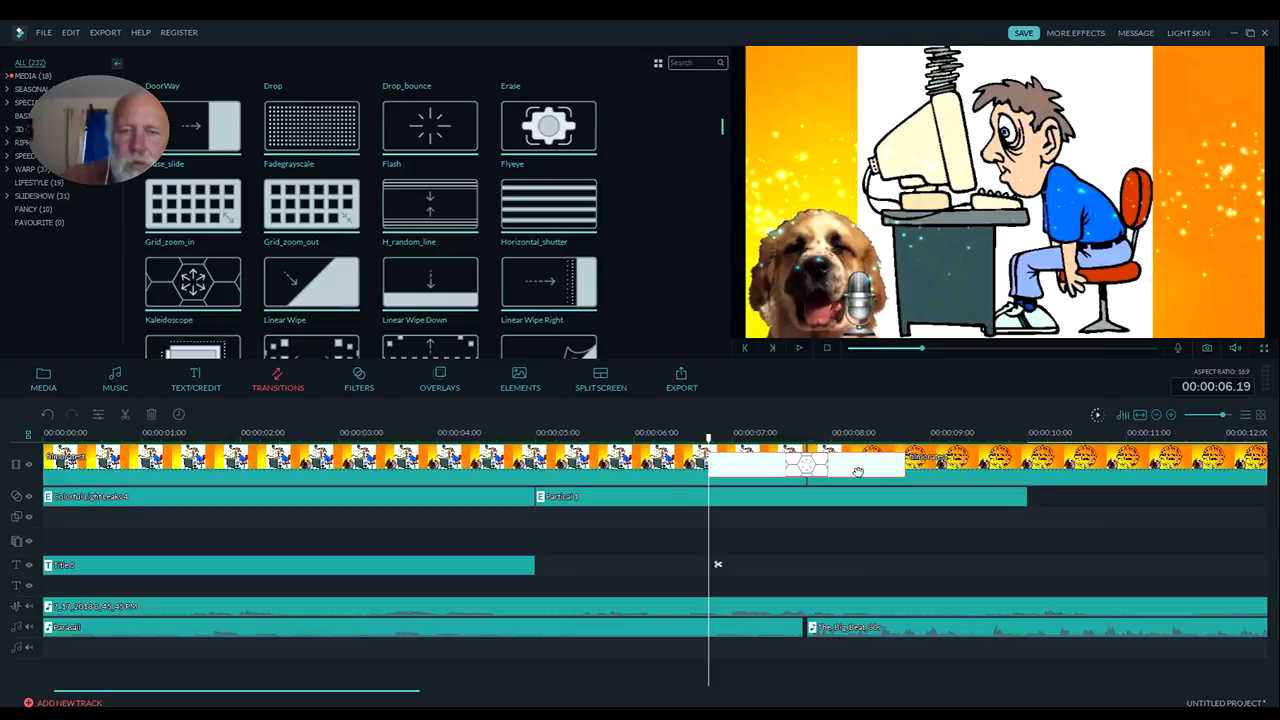
key(Delete)
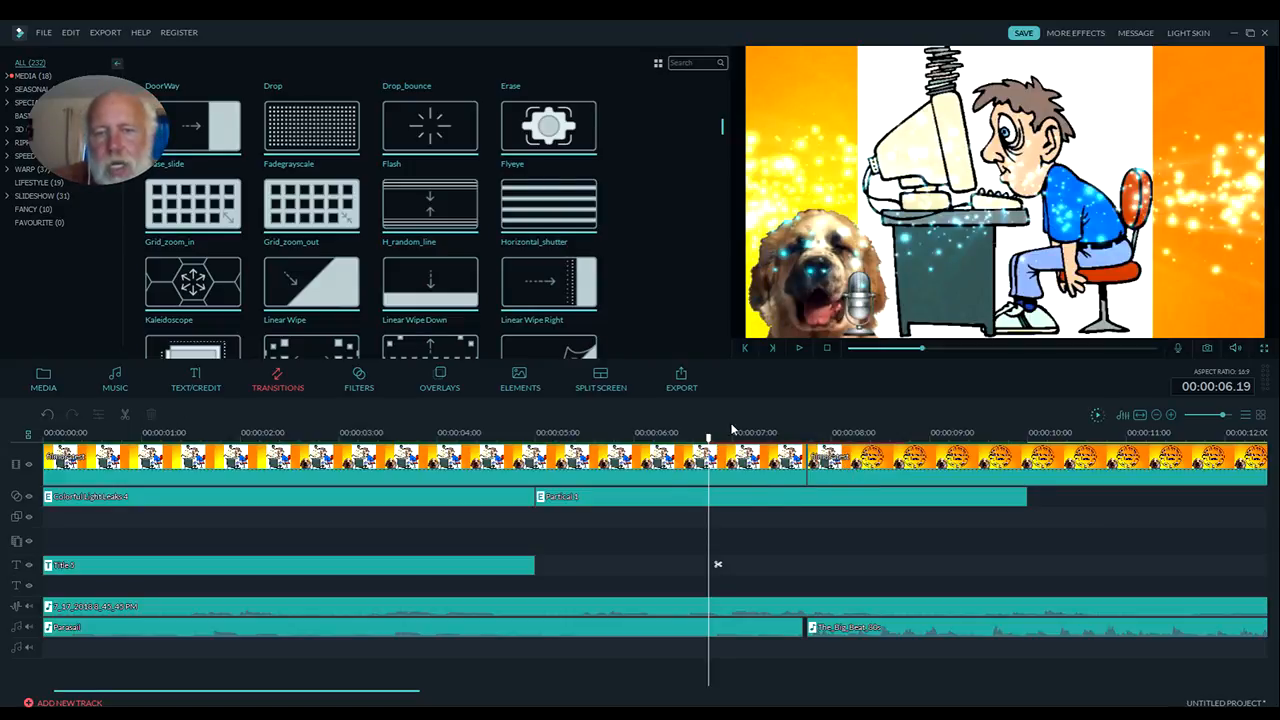
click(799, 349)
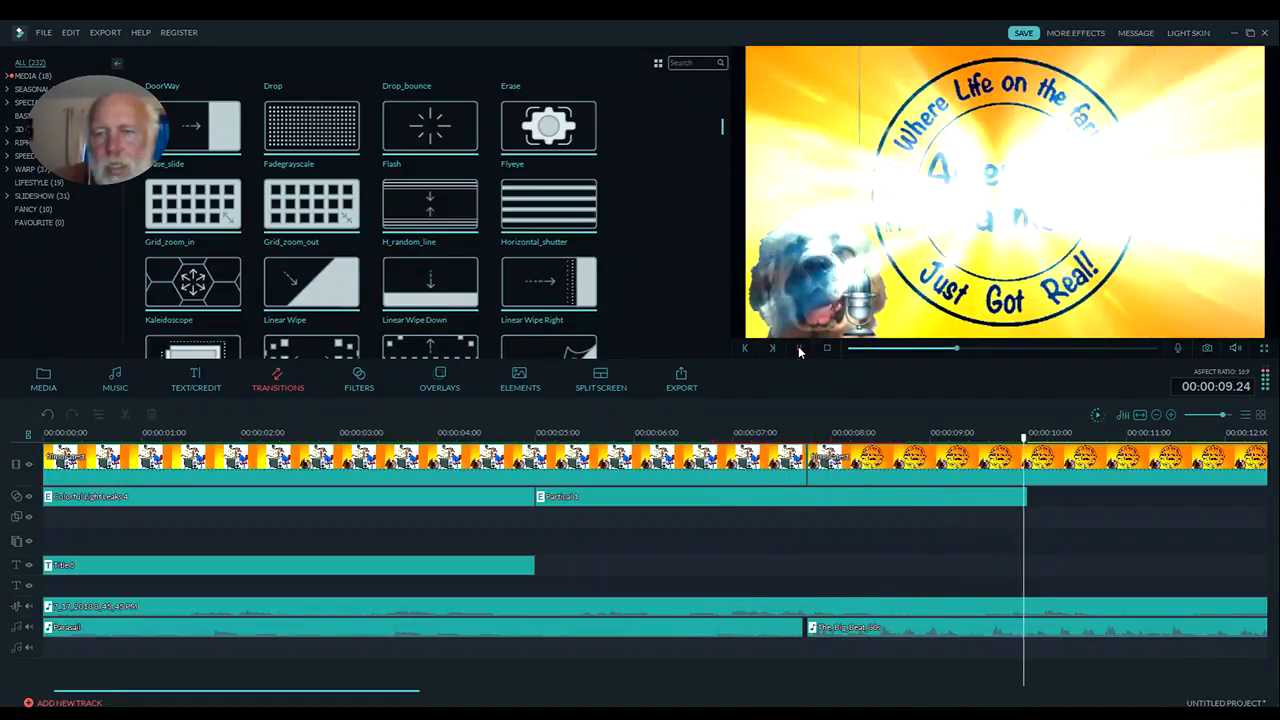
Pause playback, then scrub and replay around 12 seconds to locate where the farm logo changes to the woman's photo
click(799, 348)
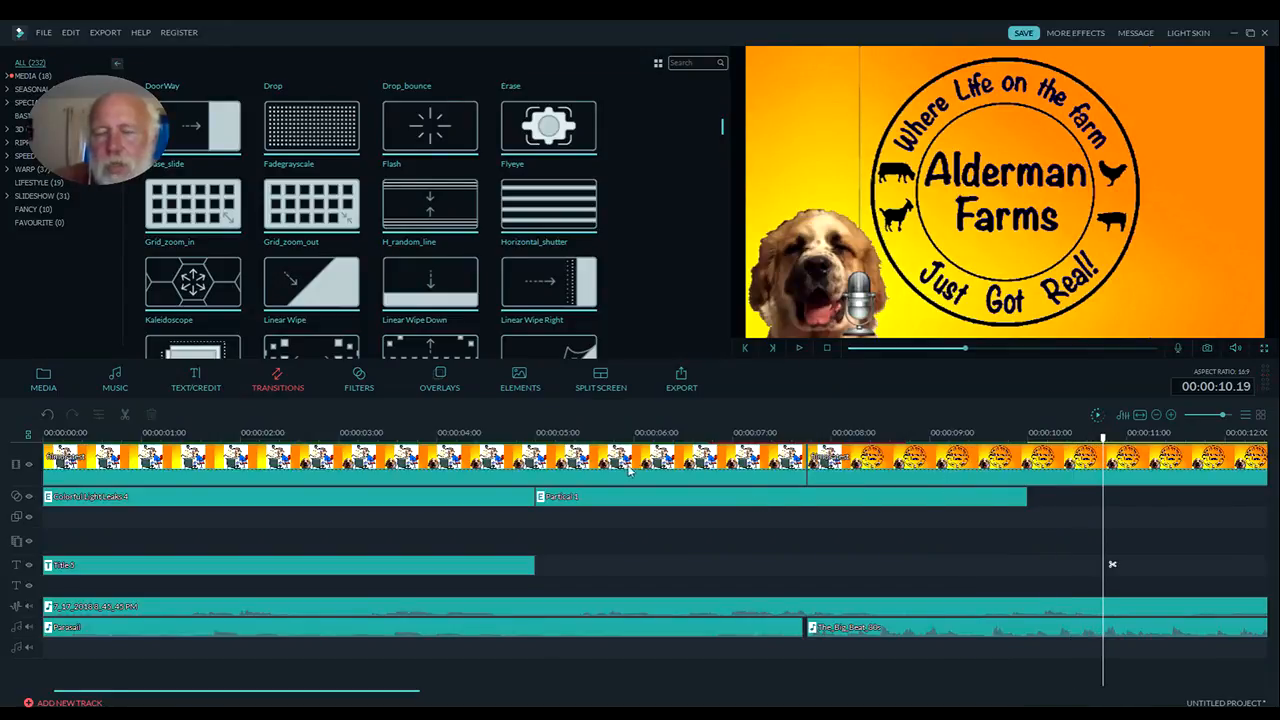
drag(412, 692, 629, 692)
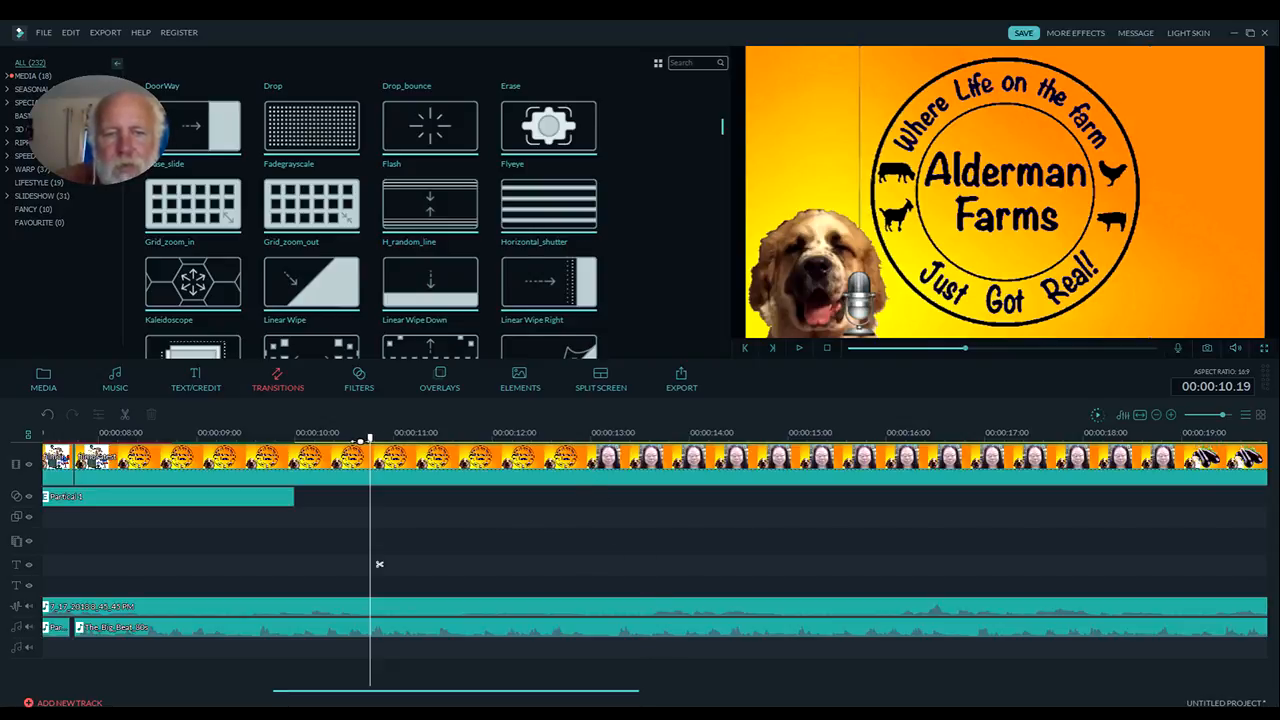
drag(372, 442, 560, 441)
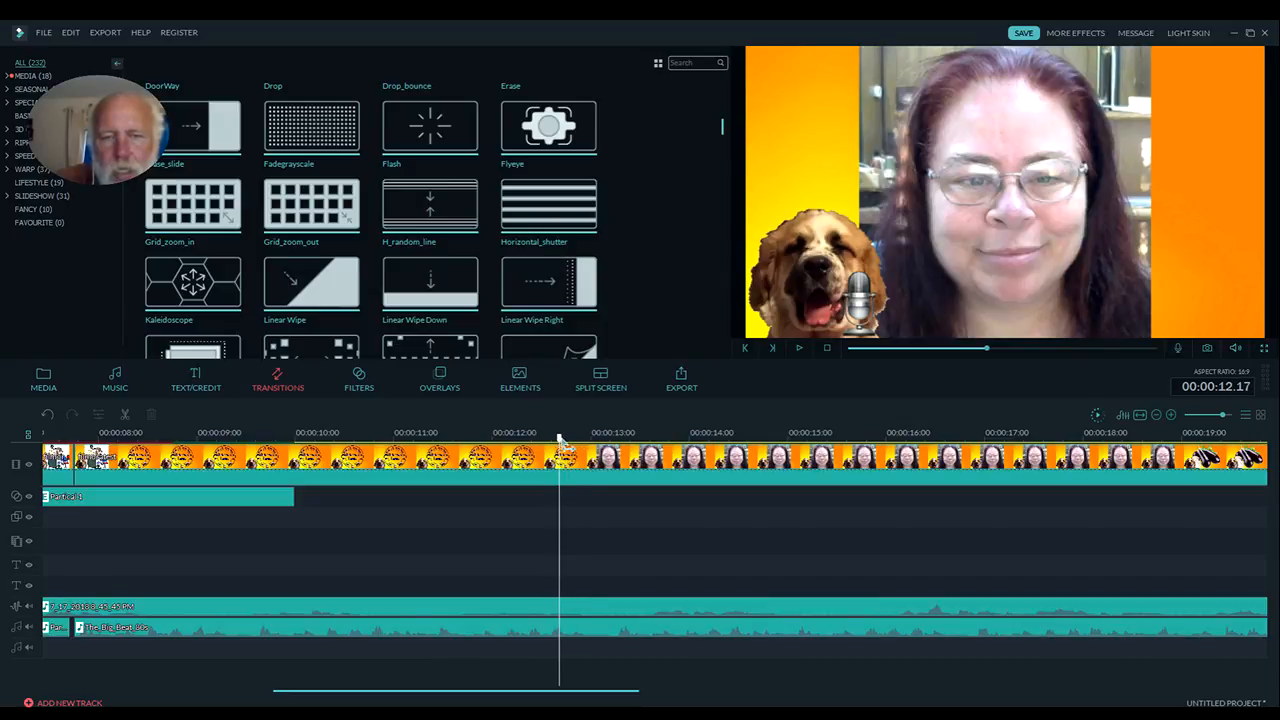
click(798, 349)
click(798, 349)
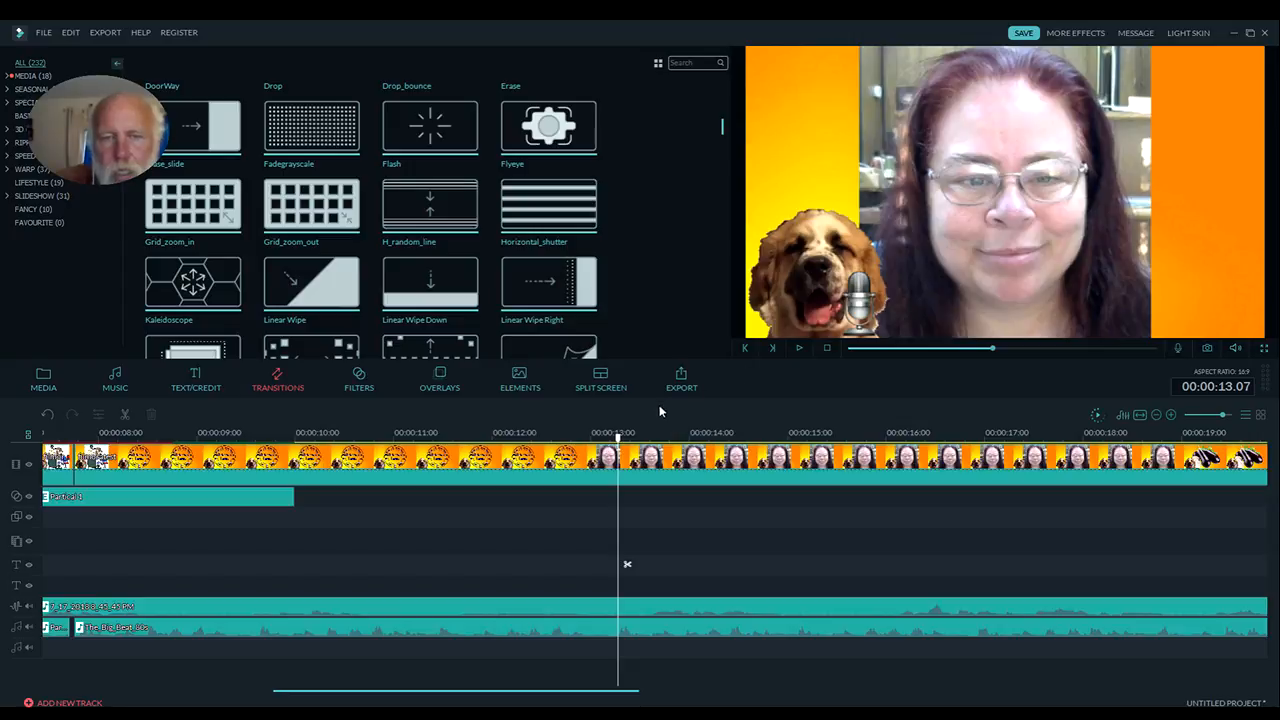
drag(624, 438, 512, 458)
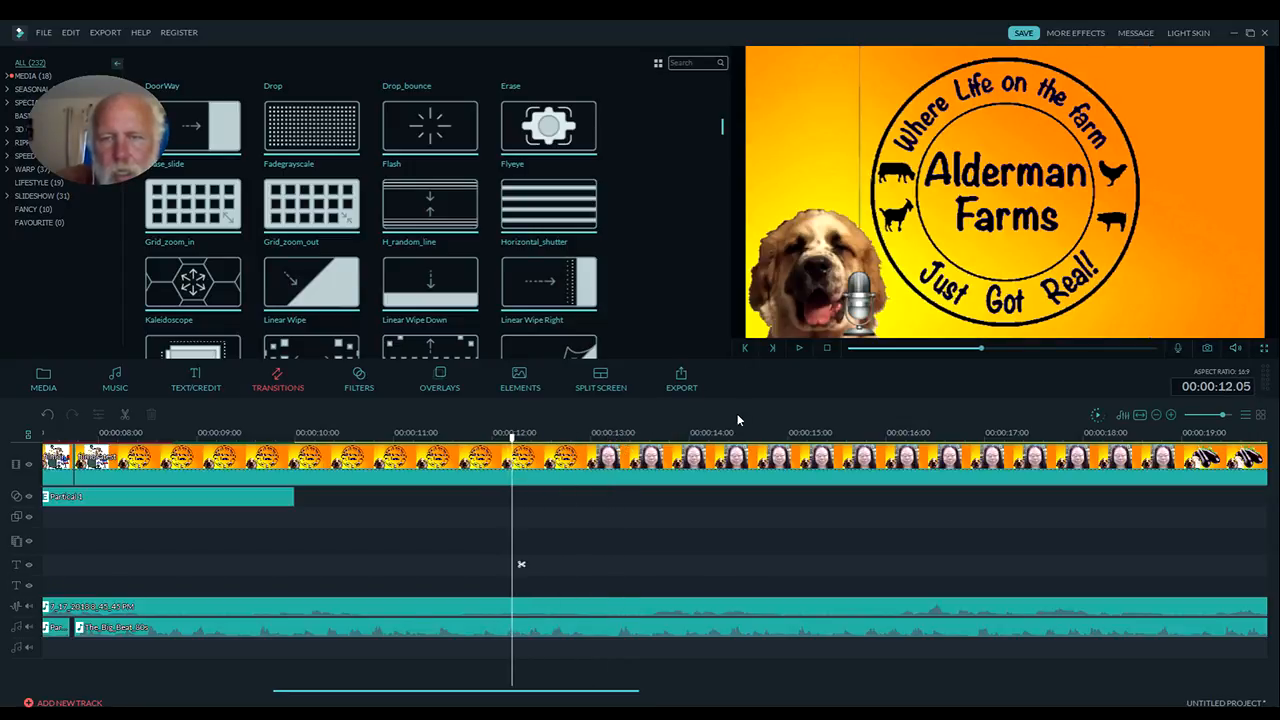
click(798, 349)
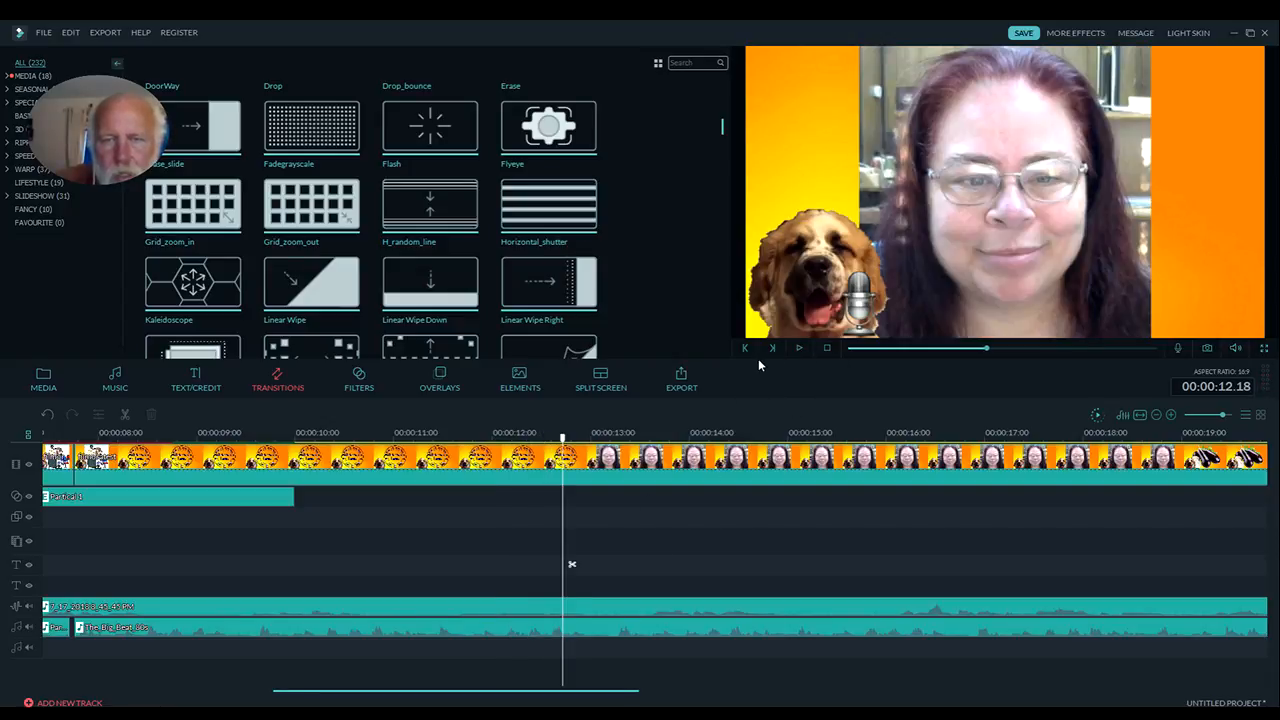
Step frame by frame to 00:00:12.16, where the woman's photo first appears, and split the video clip there
click(745, 349)
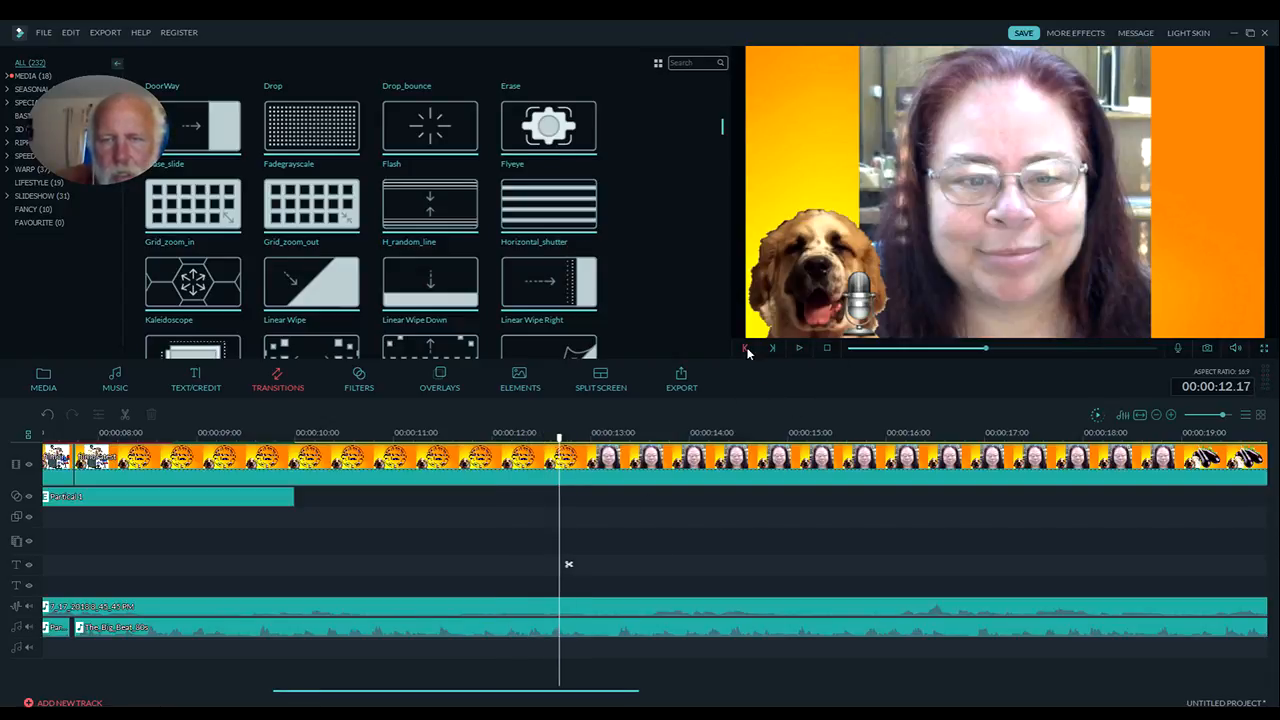
click(745, 349)
click(745, 349)
click(745, 349)
click(773, 349)
click(773, 349)
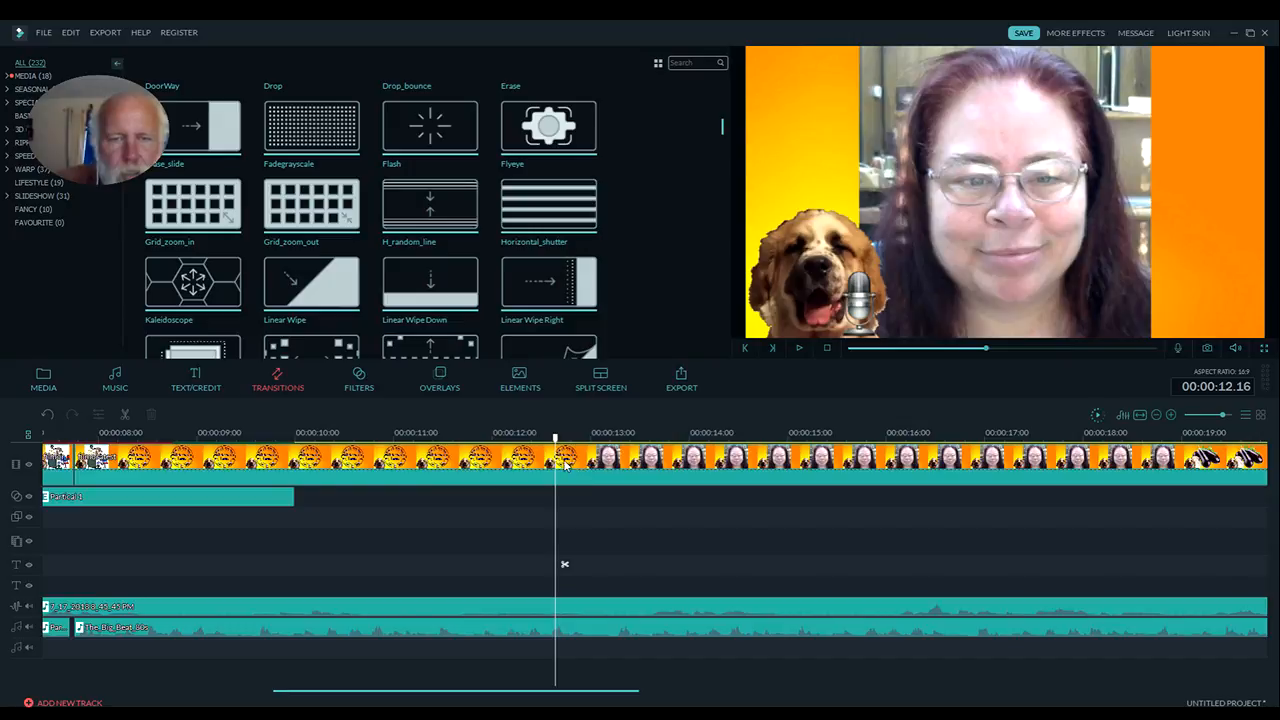
click(567, 464)
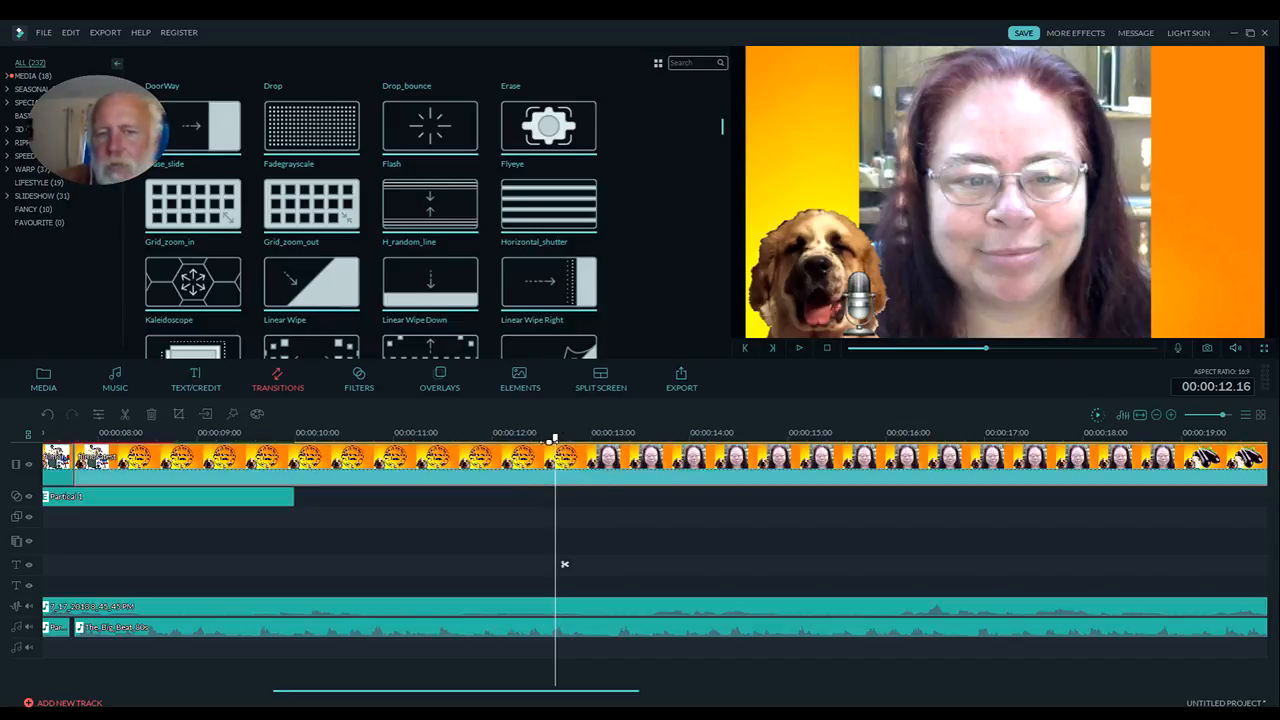
click(743, 350)
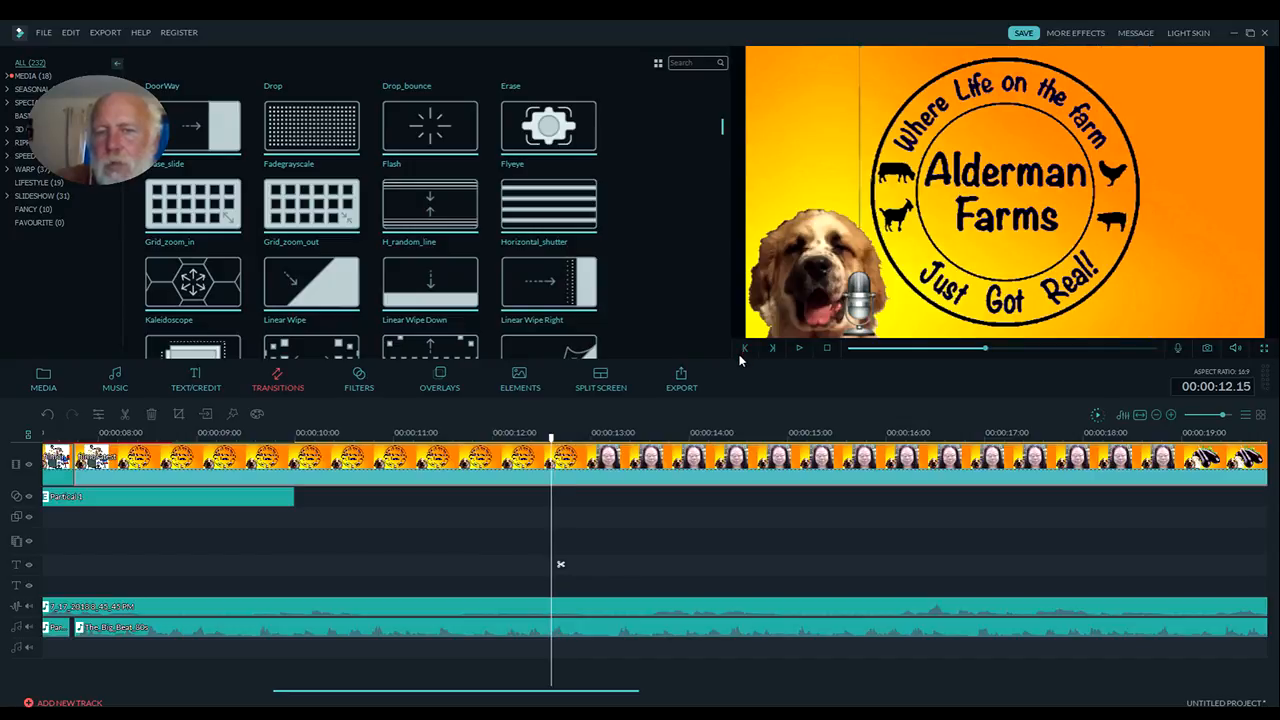
click(771, 350)
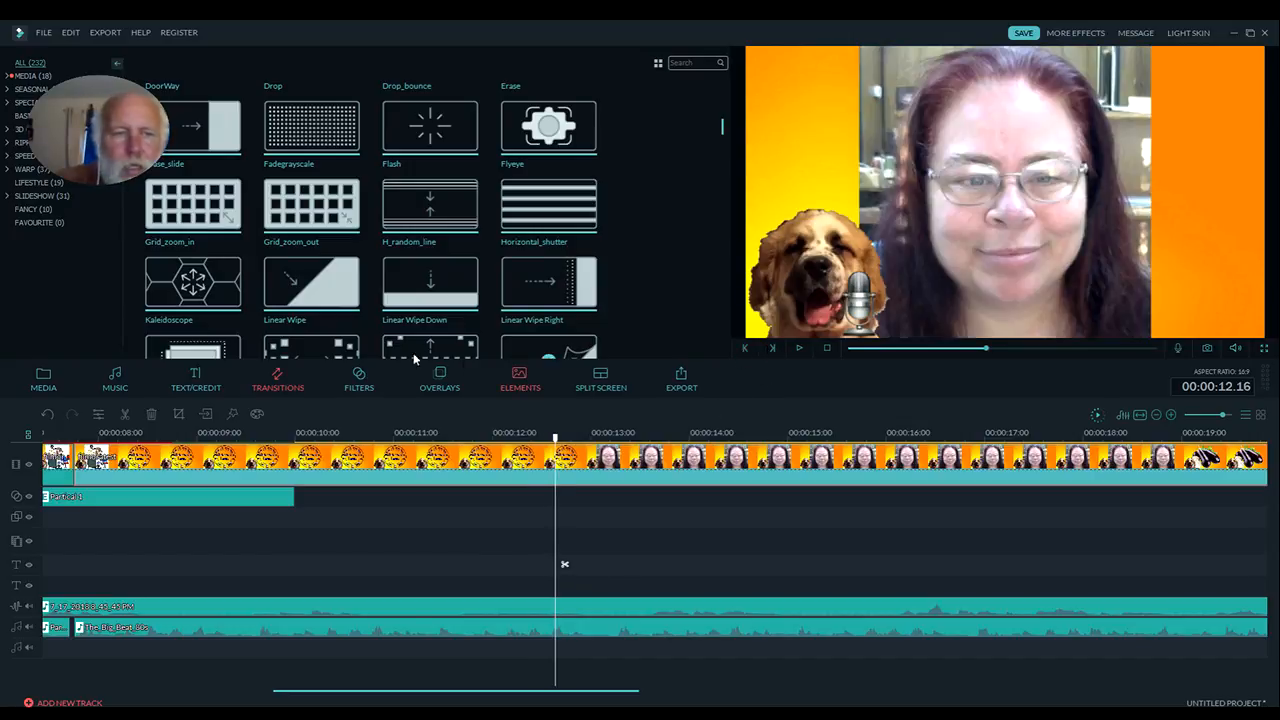
click(125, 415)
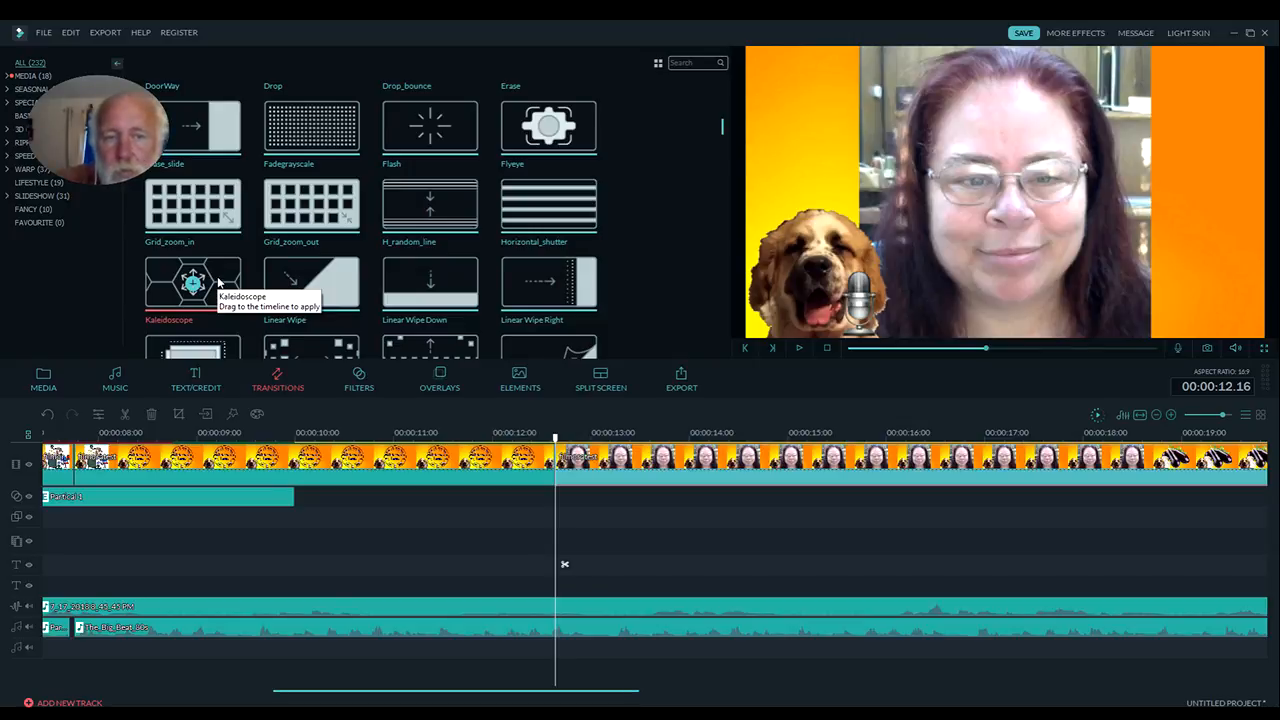
Add the Kaleidoscope transition at the new cut between the farm logo and the woman's photo, and play it
drag(218, 283, 530, 466)
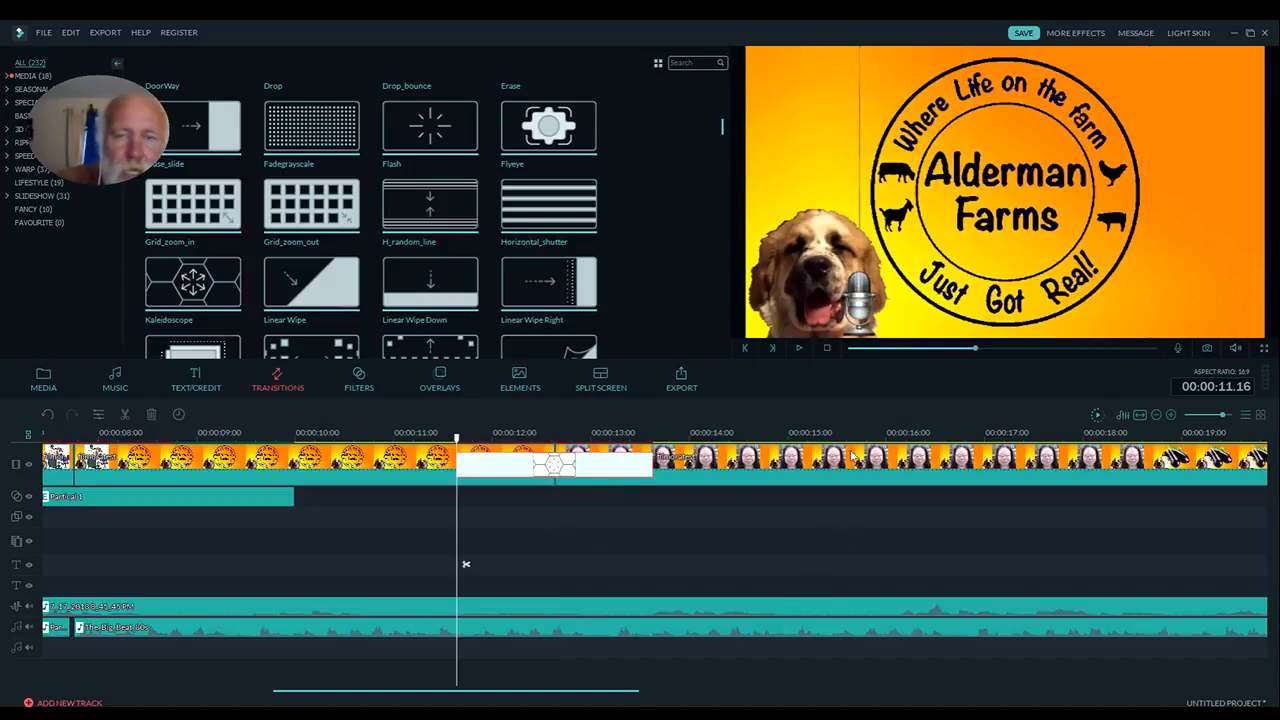
click(800, 349)
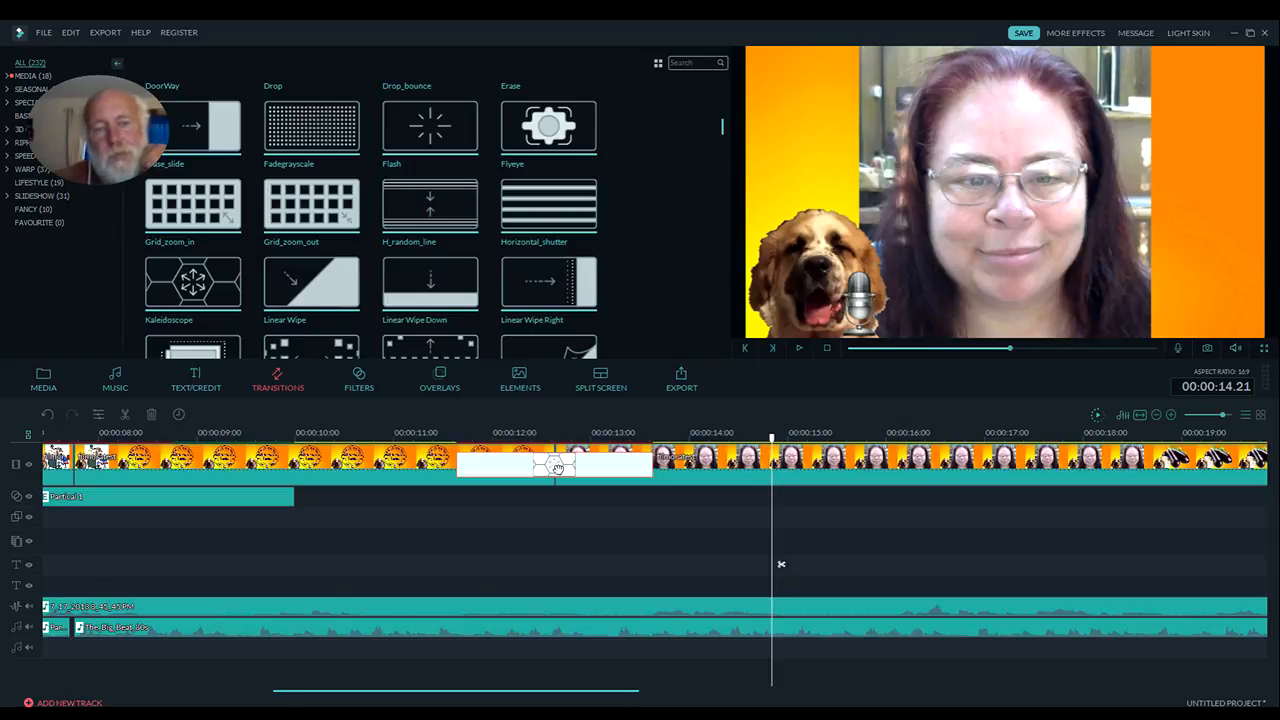
Try the Old Film Frame 1 overlay from 00:00:10.16, play it over the video, and undo adding it
click(438, 380)
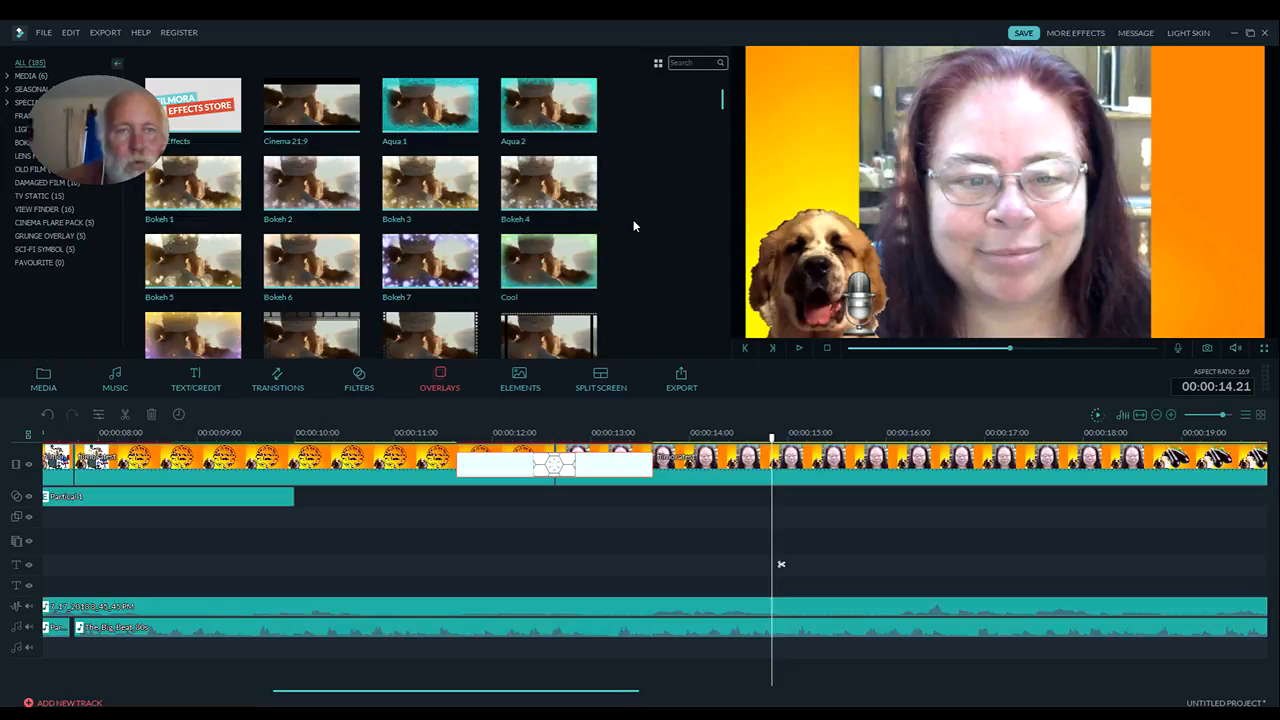
drag(722, 107, 716, 130)
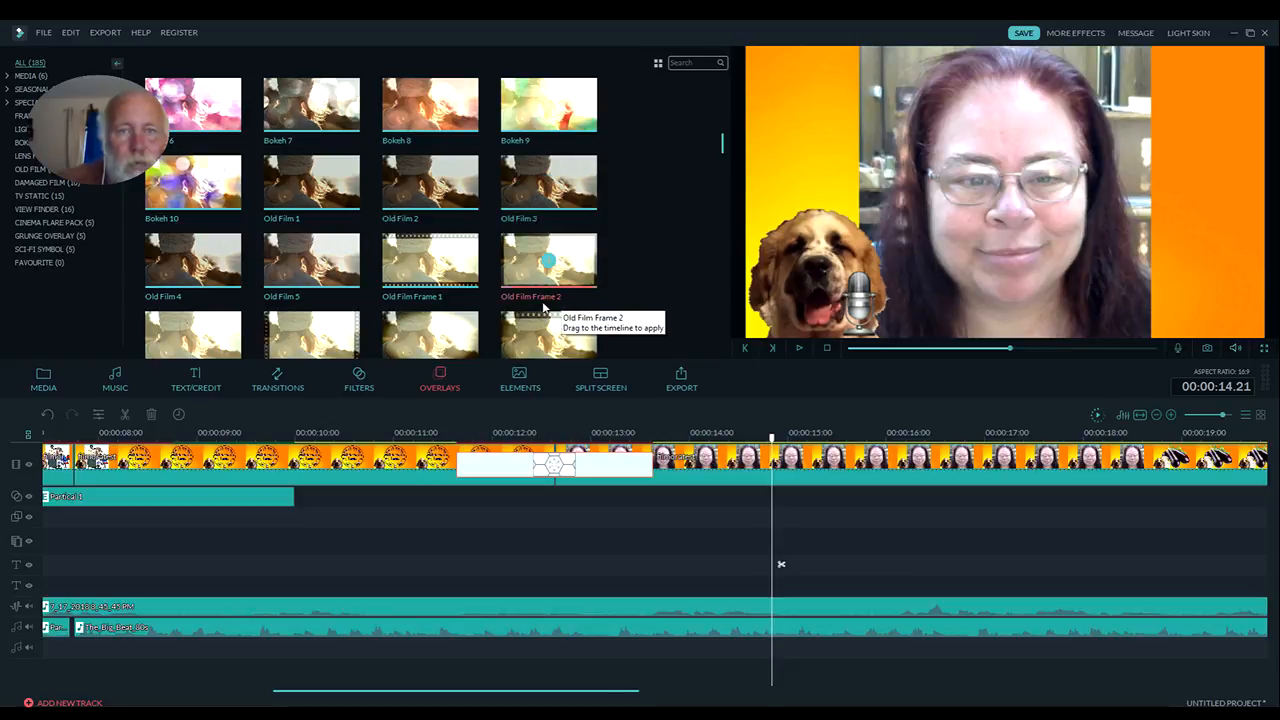
click(430, 262)
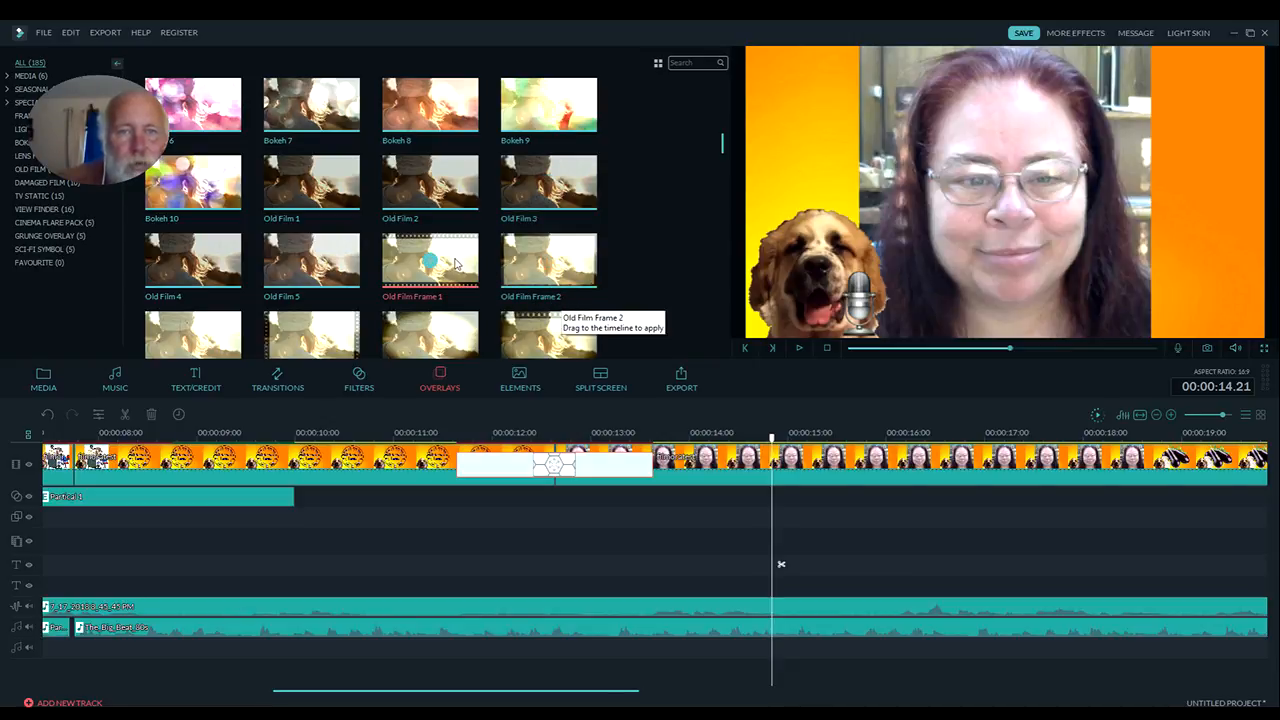
drag(440, 342, 357, 517)
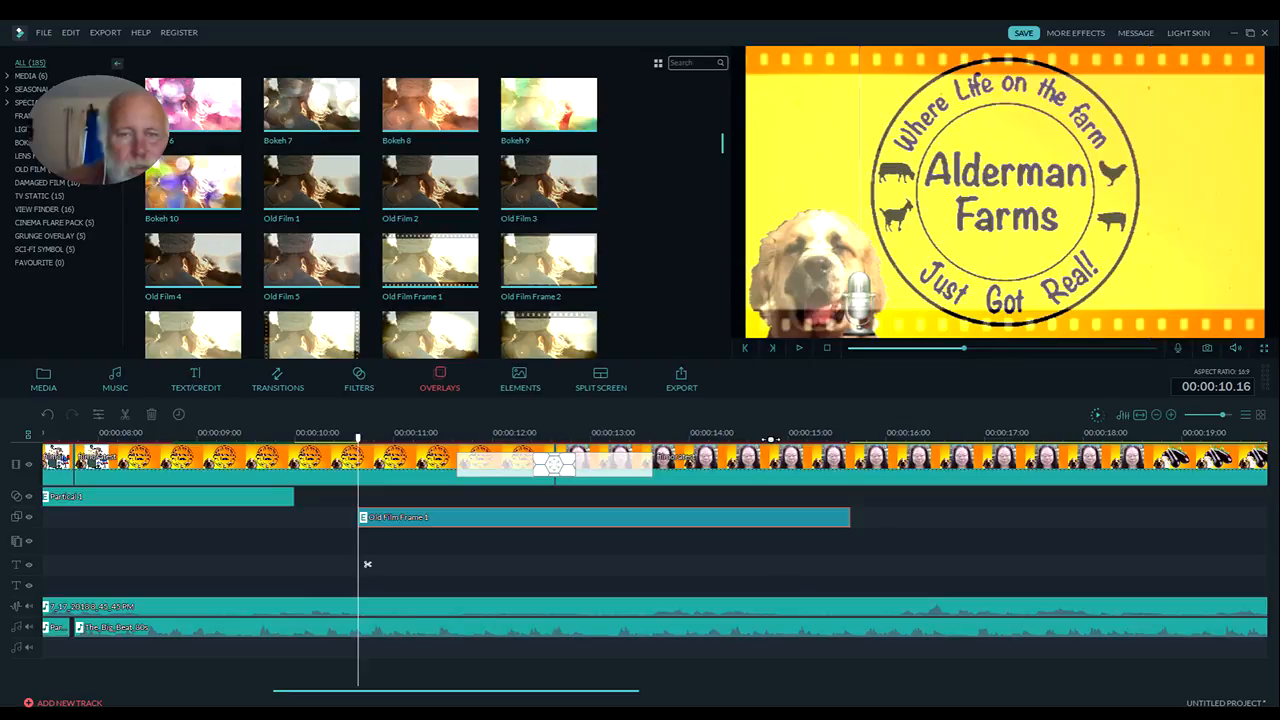
click(798, 347)
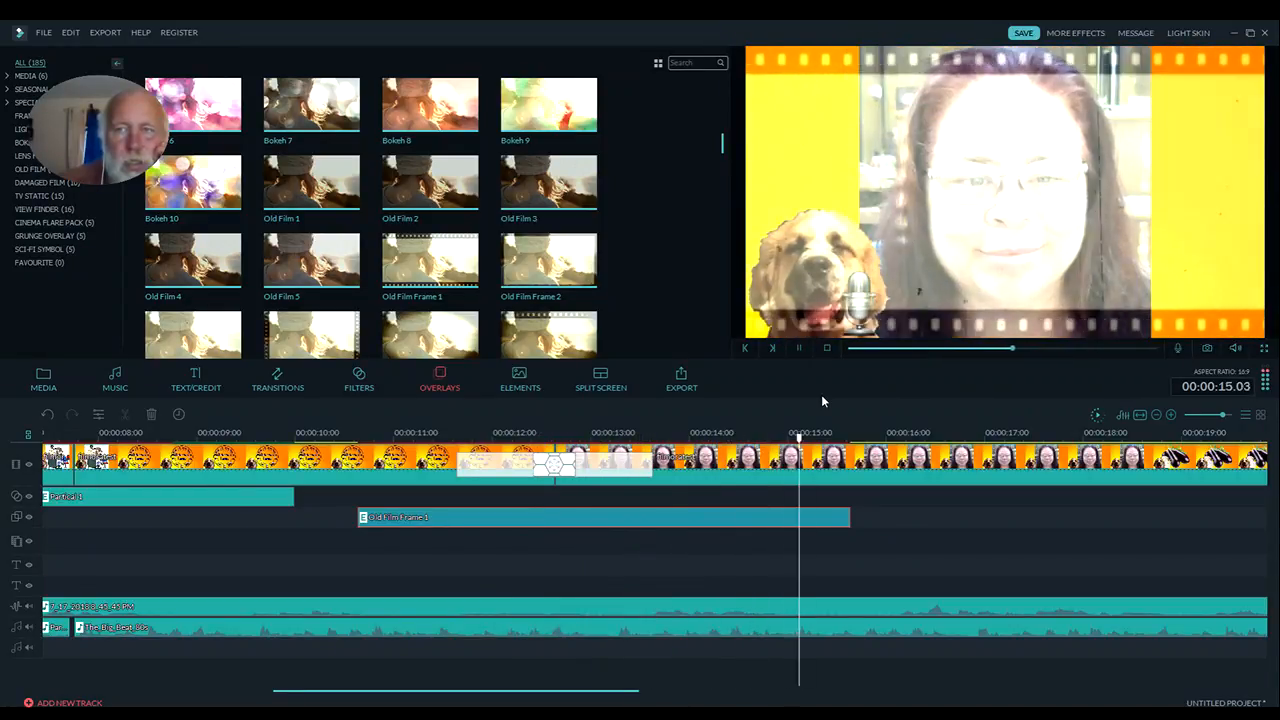
click(799, 347)
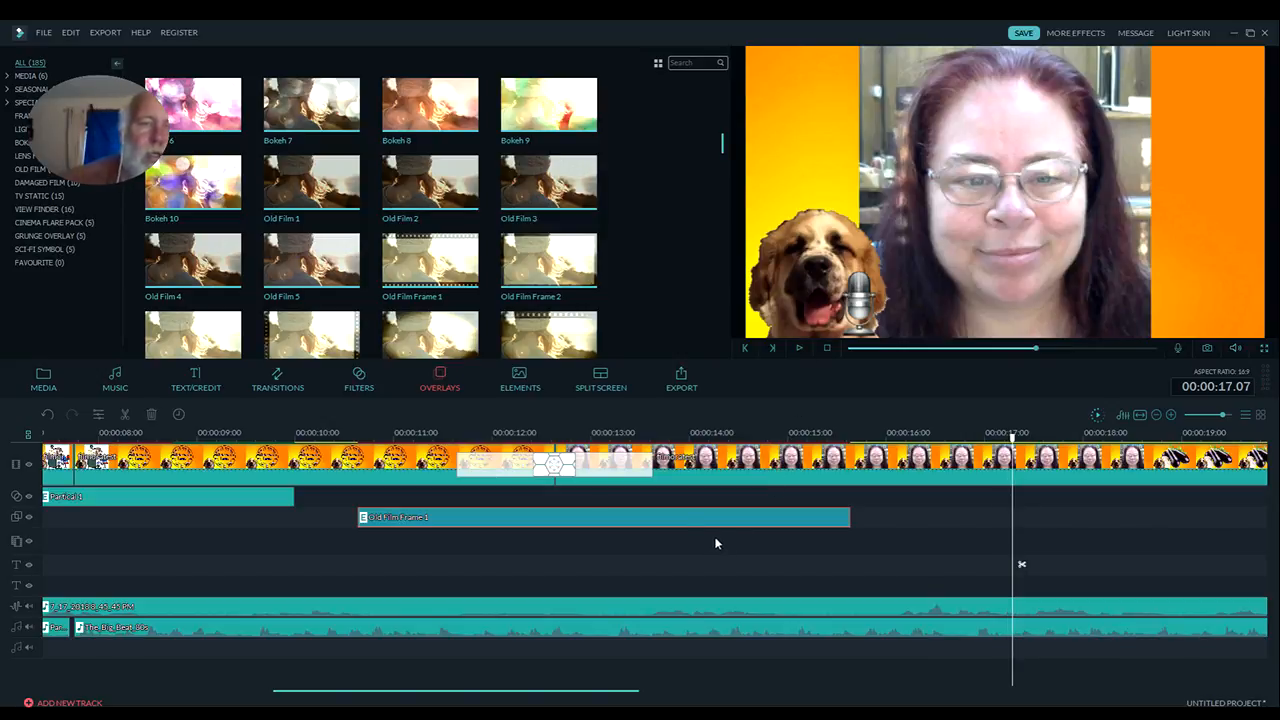
click(45, 415)
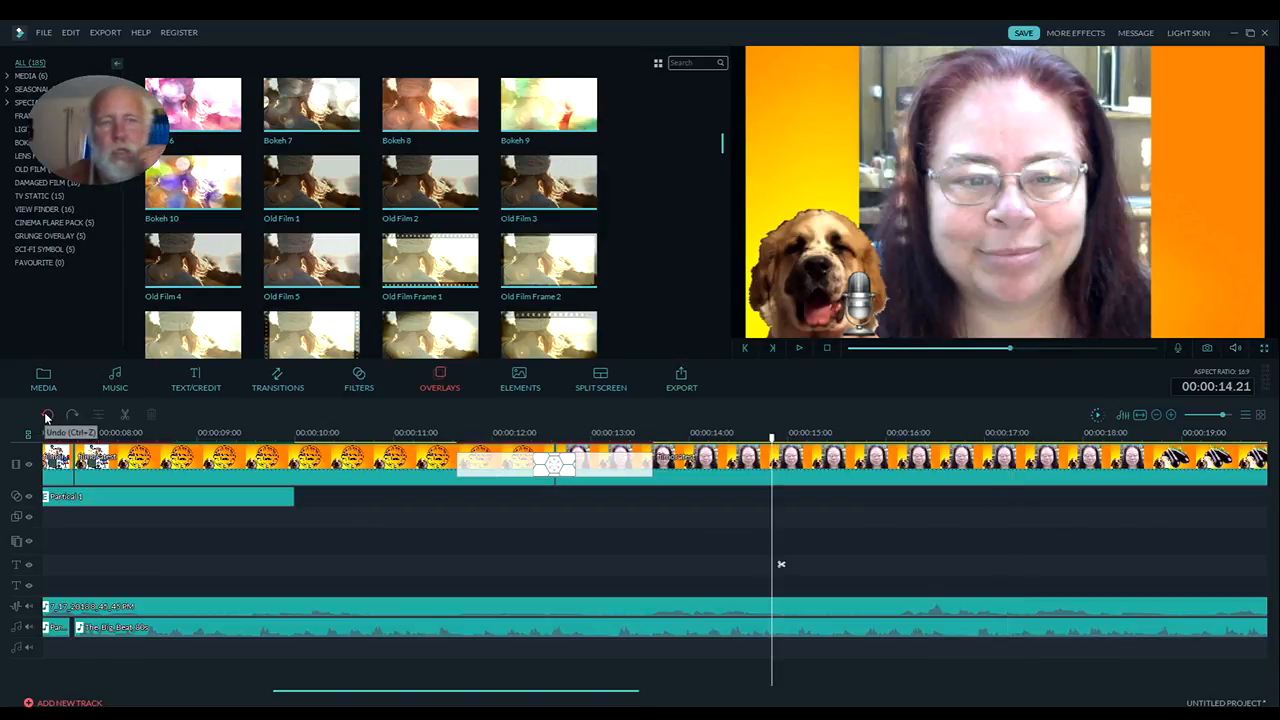
Try the Bokeh 10 overlay from 00:00:10.02, play it over the video, and undo adding it
drag(194, 220, 306, 494)
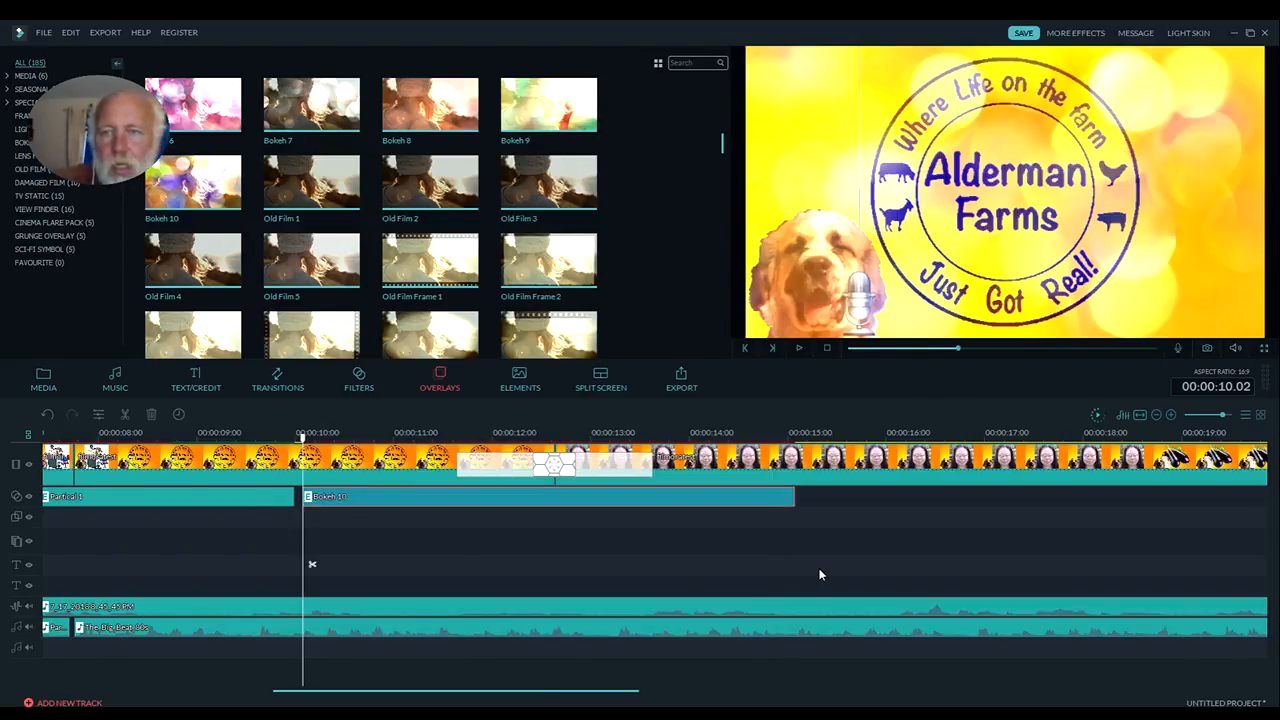
click(800, 348)
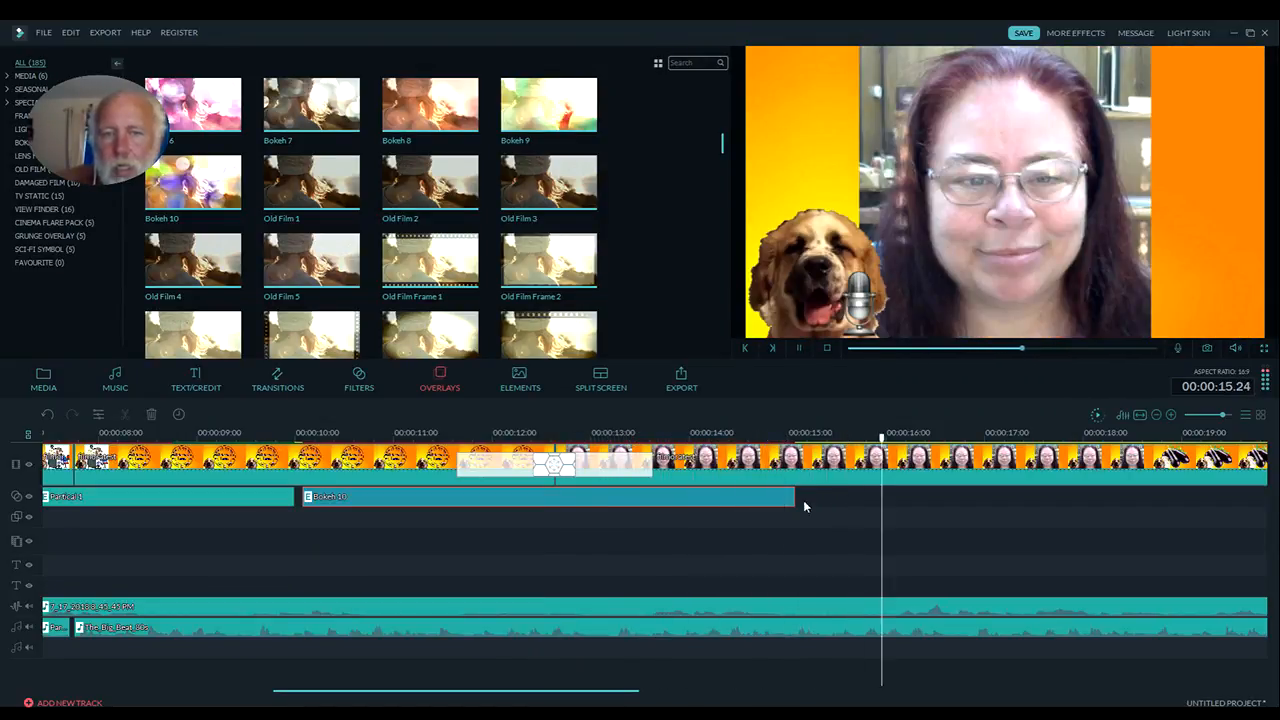
click(799, 348)
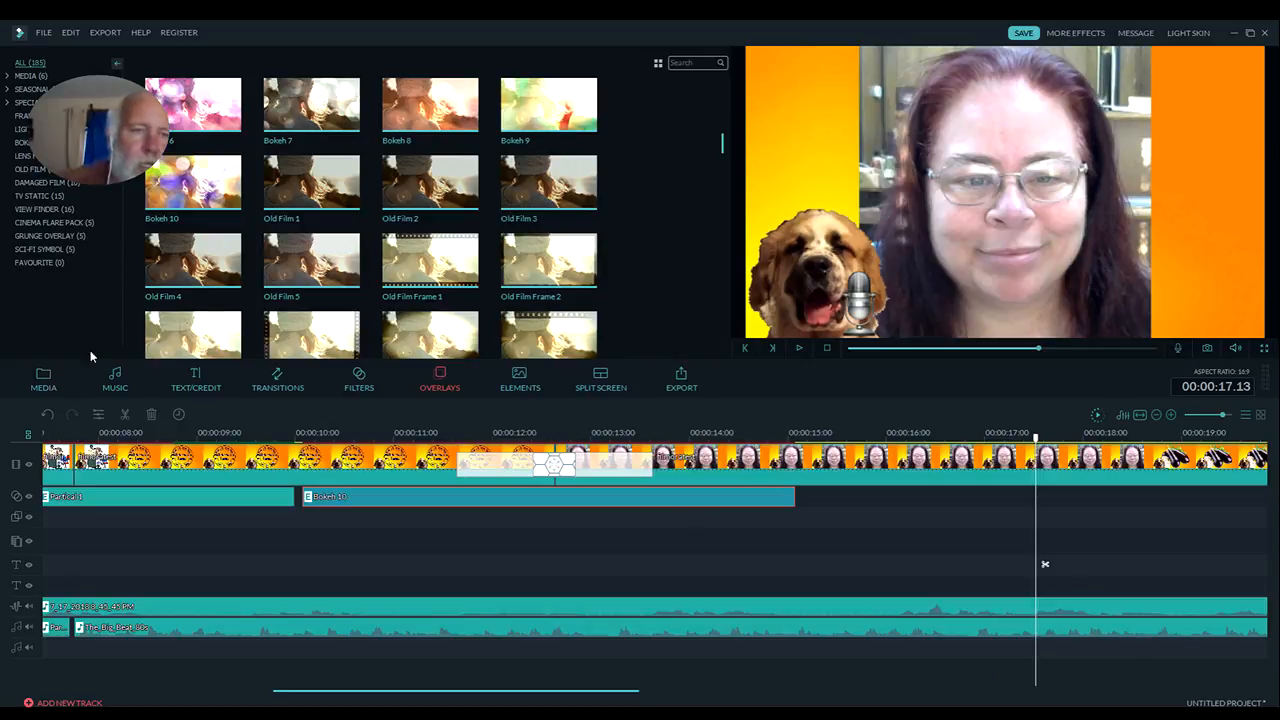
click(47, 414)
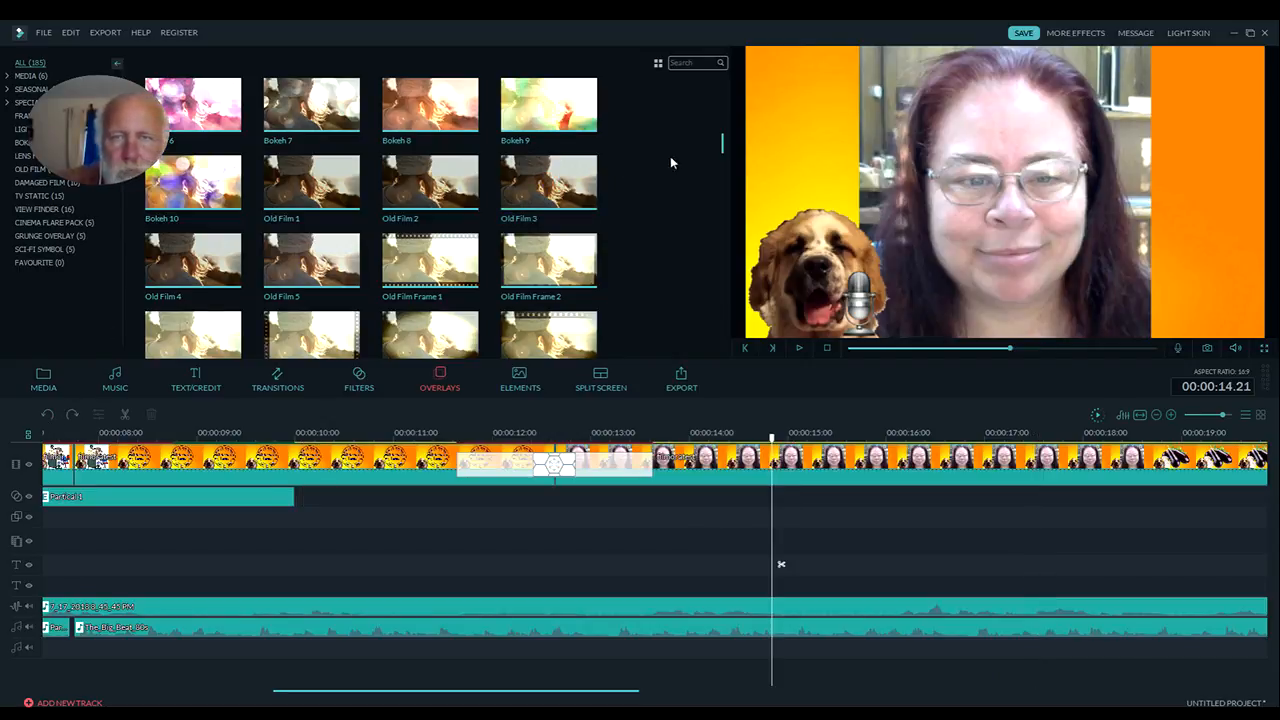
Browse the overlay library and place Spring Pack Overlay 1 at 00:00:10.13 on the same track as the Partical 1 effect
drag(723, 145, 707, 215)
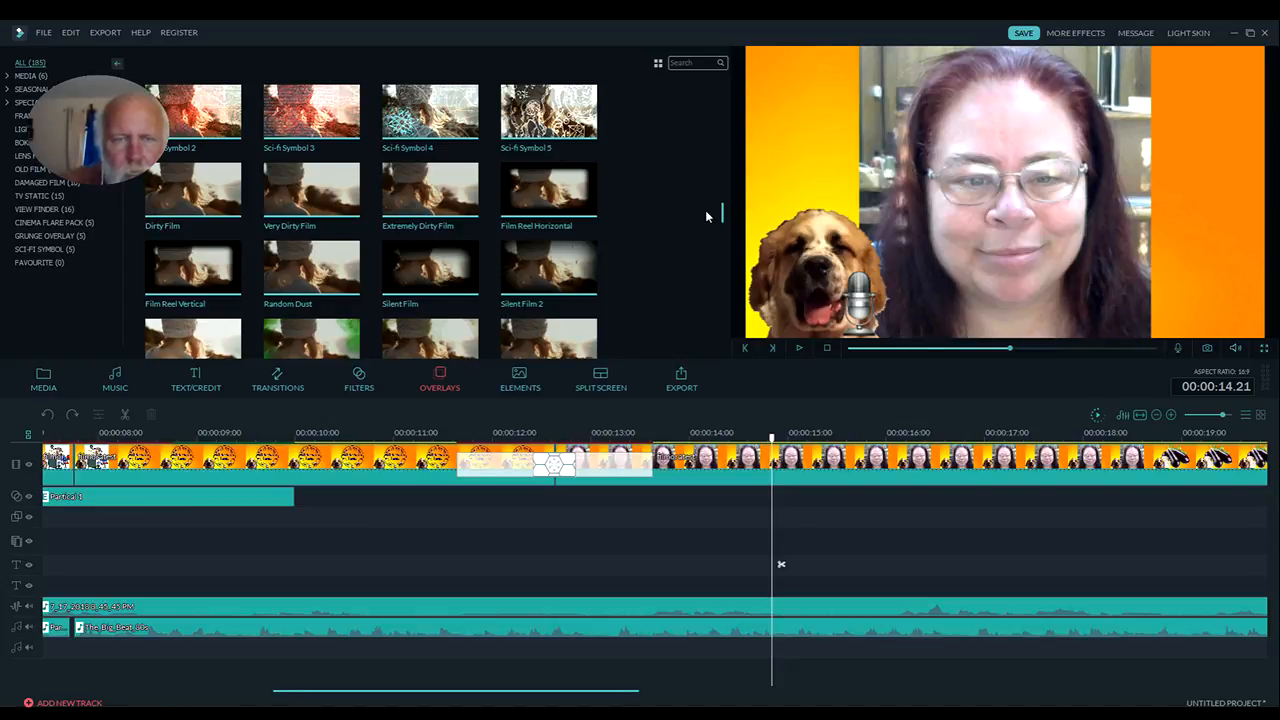
drag(706, 212, 699, 241)
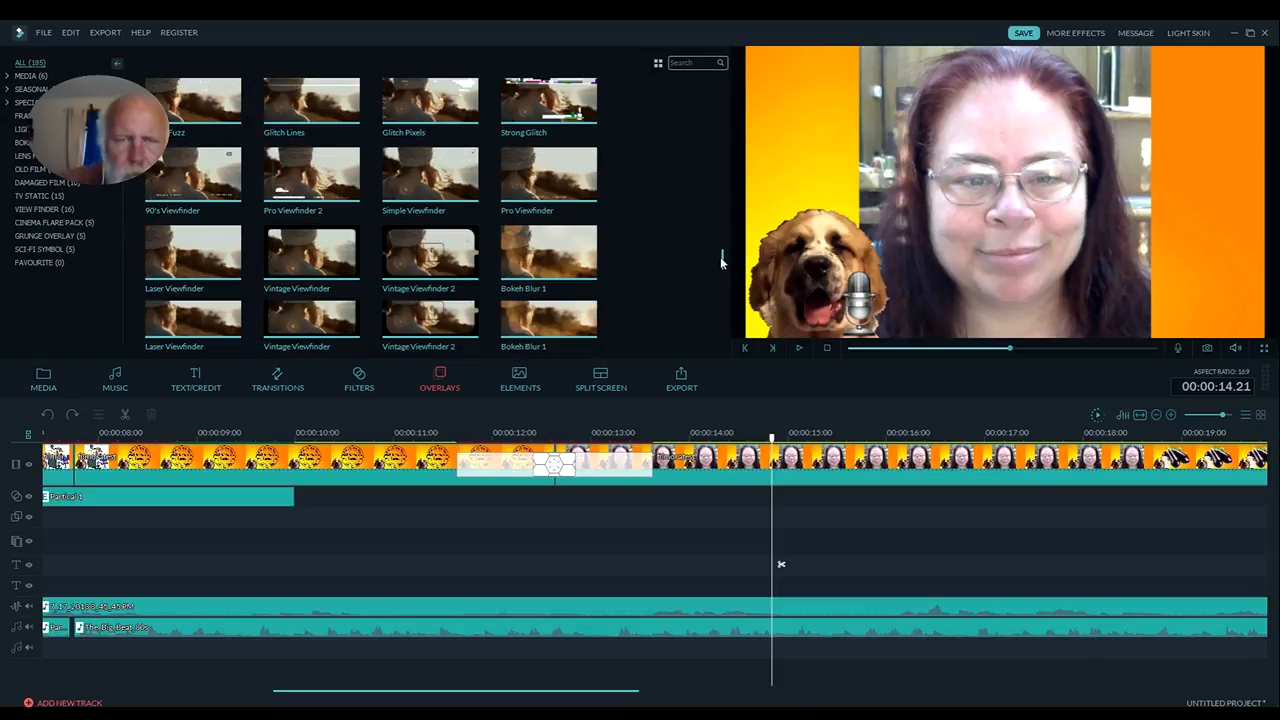
drag(722, 257, 716, 292)
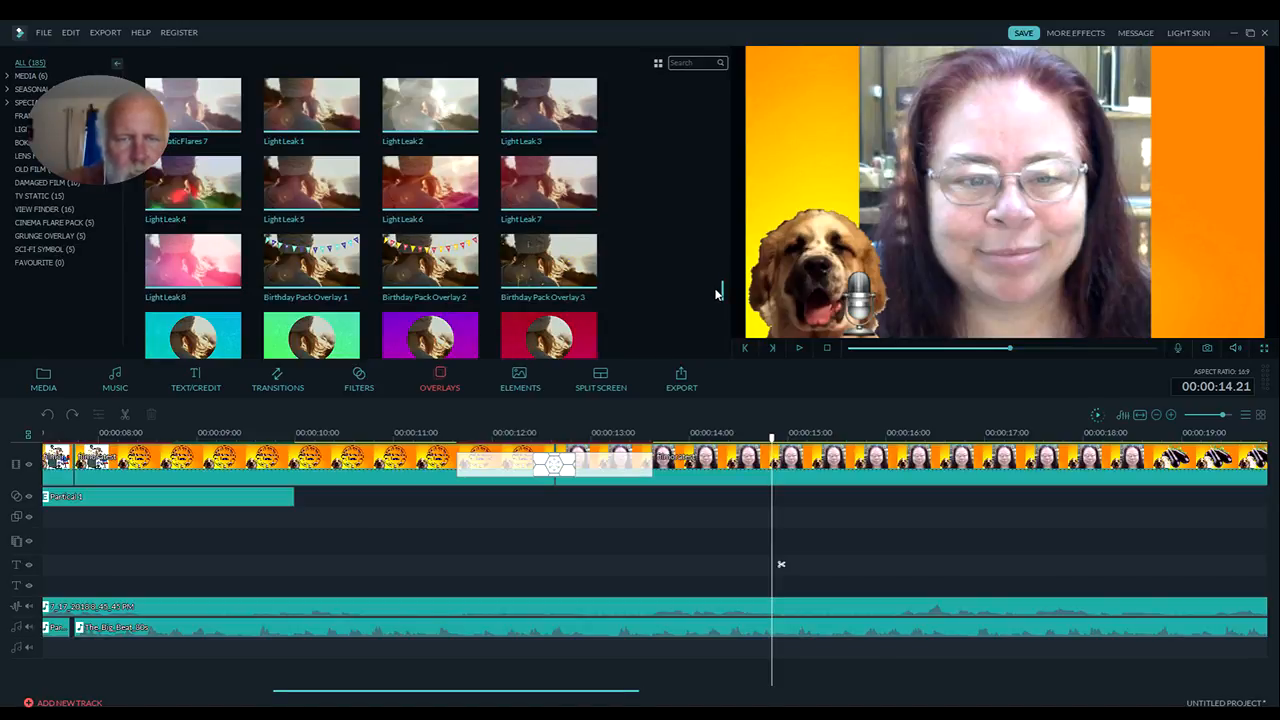
drag(716, 292, 712, 324)
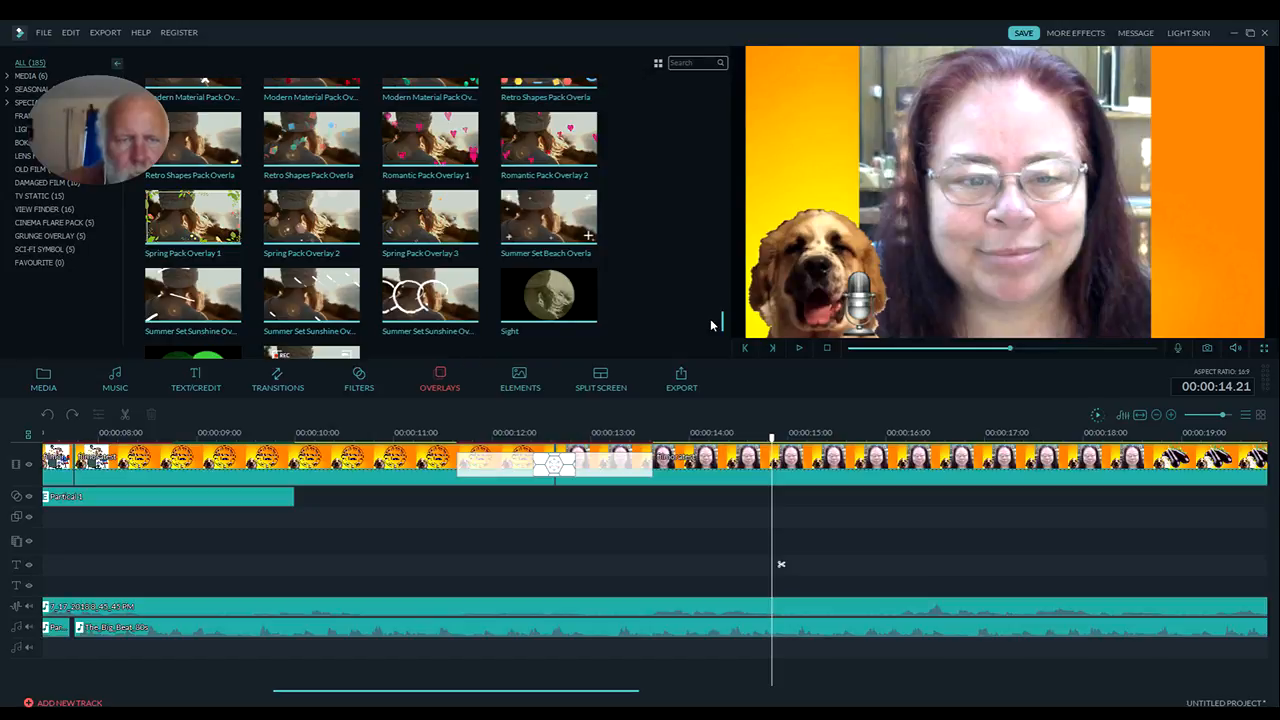
scroll(712, 324, up, 2)
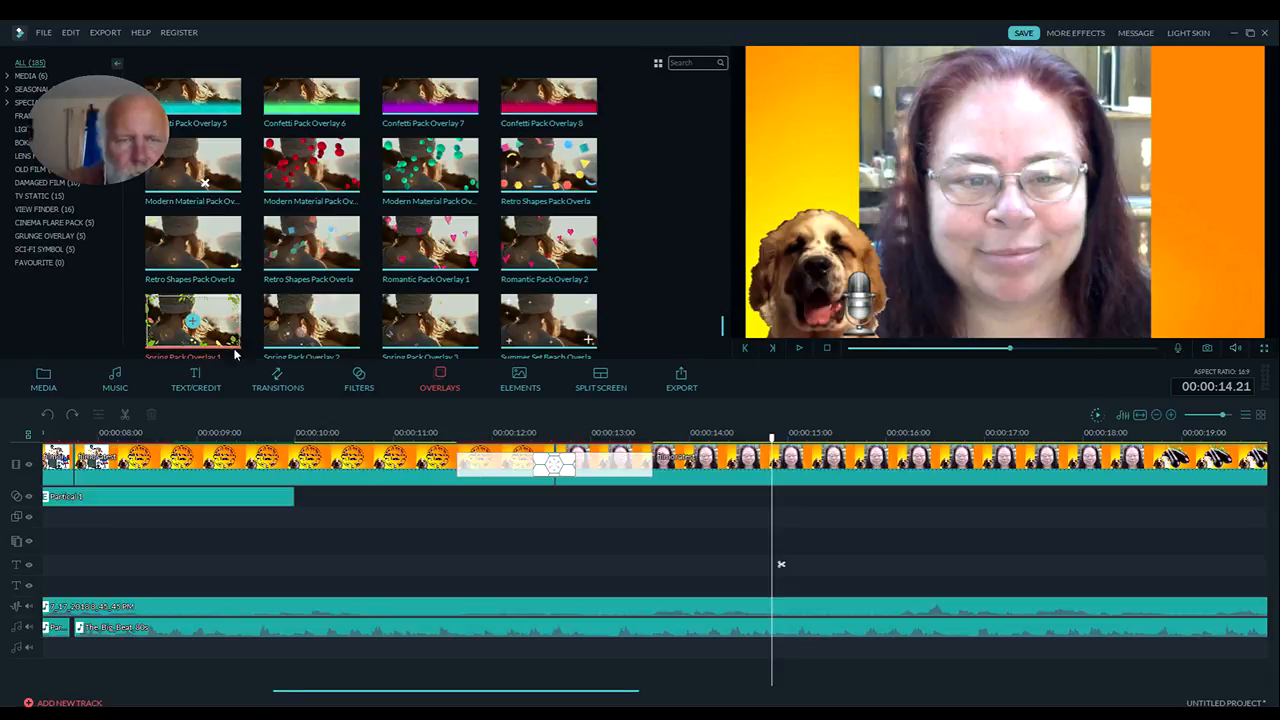
drag(236, 354, 352, 511)
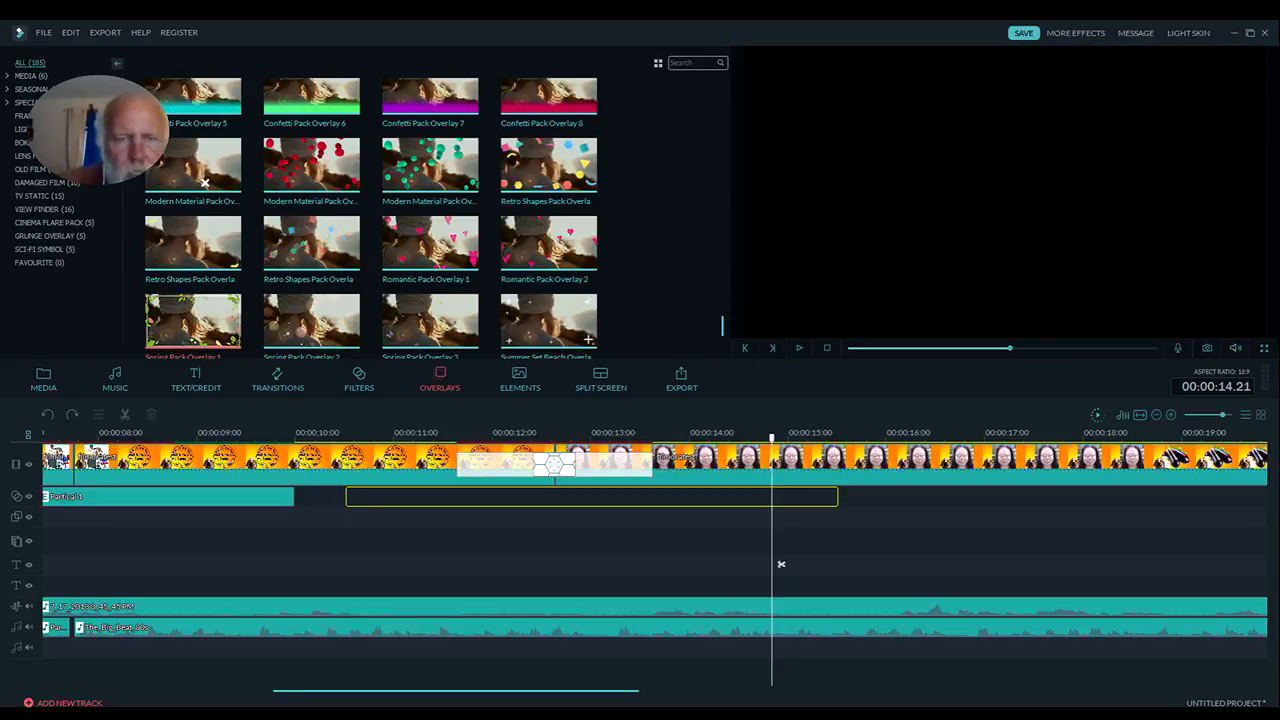
drag(781, 564, 355, 564)
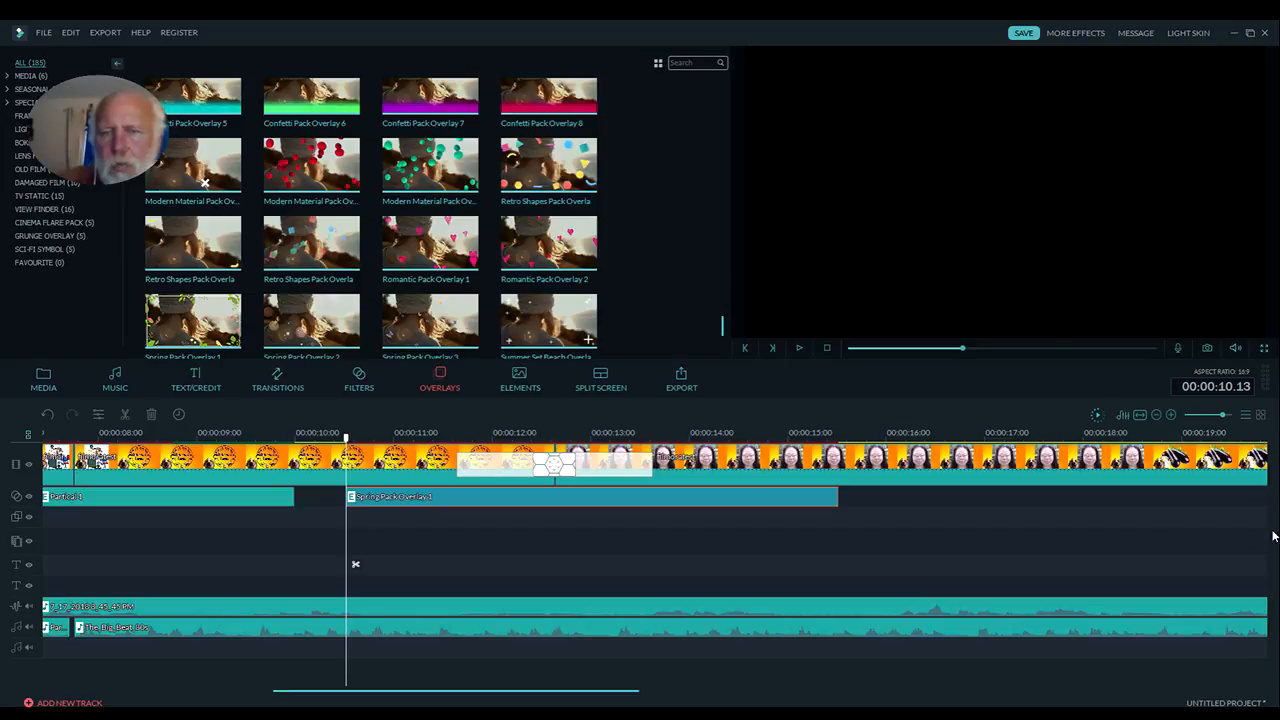
Play through the Spring Pack Overlay 1 section and extend the overlay's end to 00:00:24.21
click(800, 349)
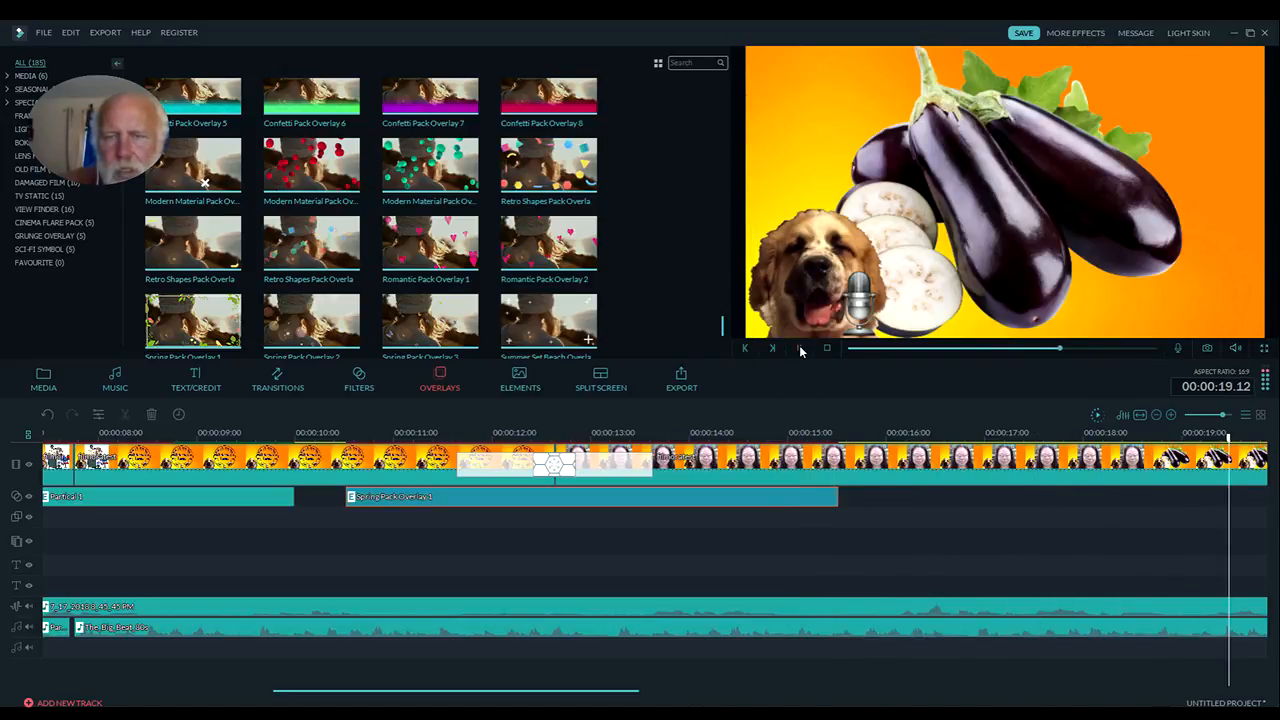
click(799, 349)
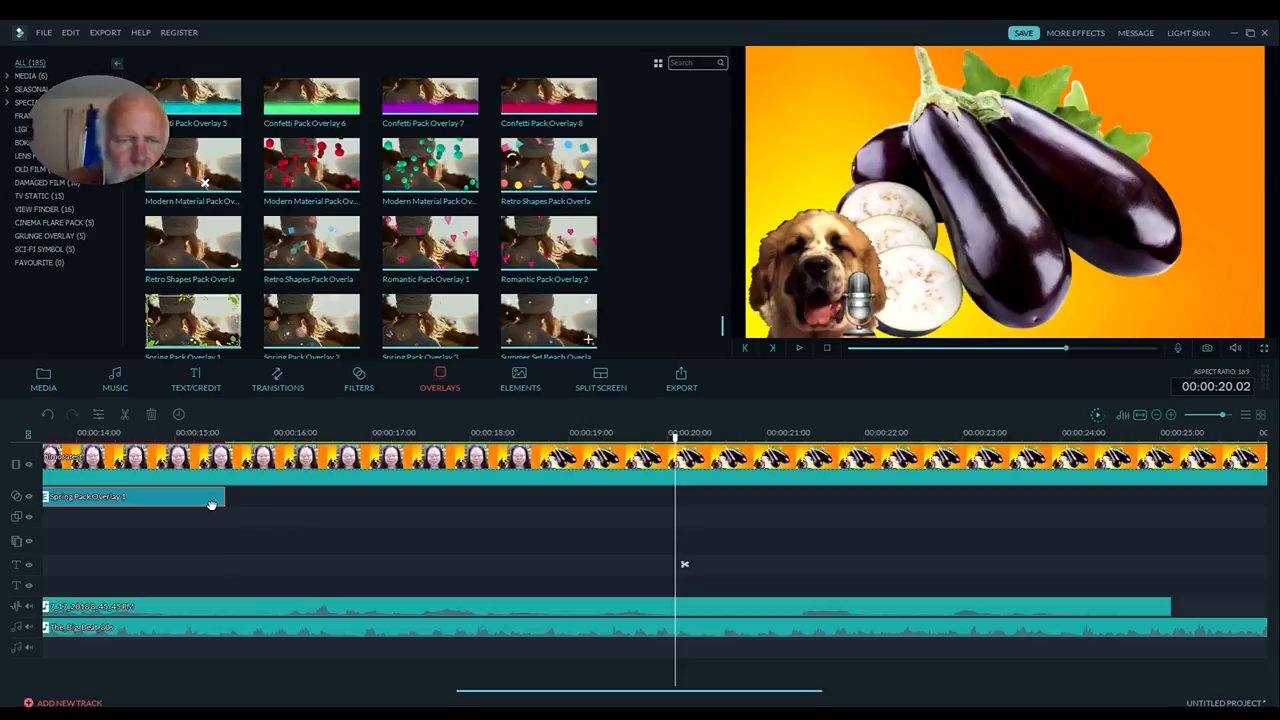
drag(223, 497, 1143, 500)
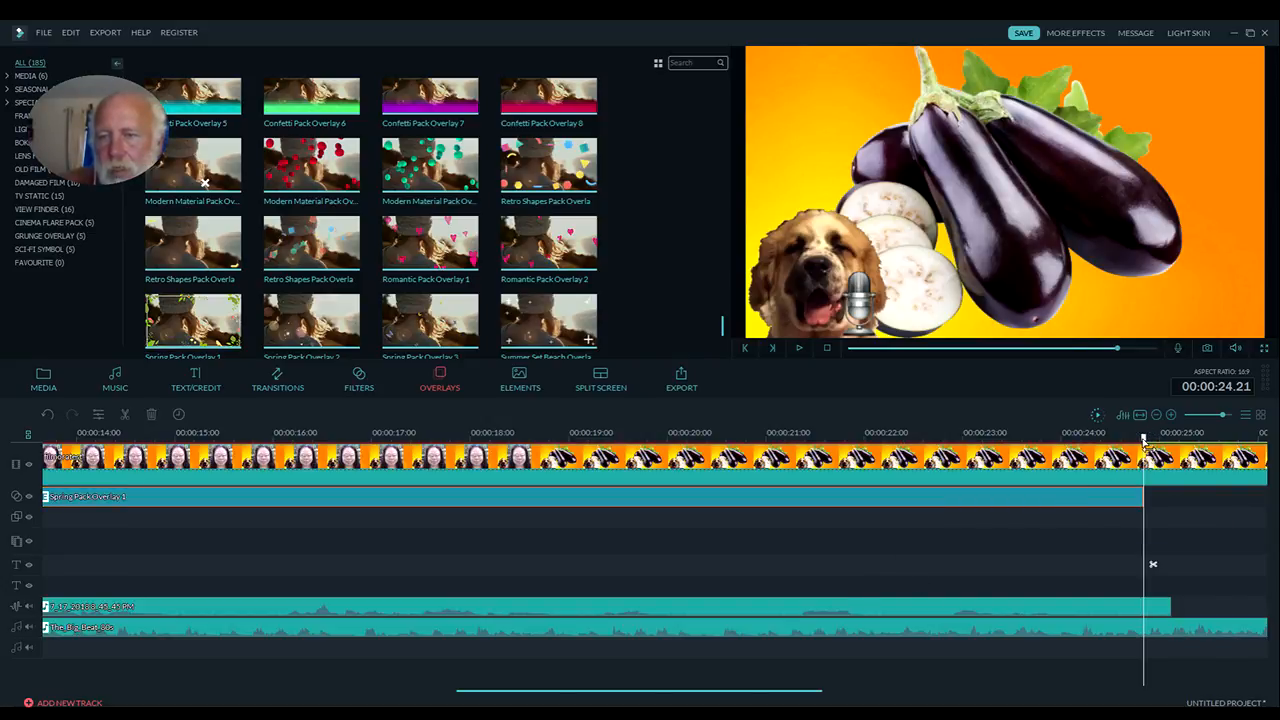
Replay the Spring Pack Overlay 1 section from 00:00:17.01, then delete the overlay from its track
drag(1144, 441, 372, 442)
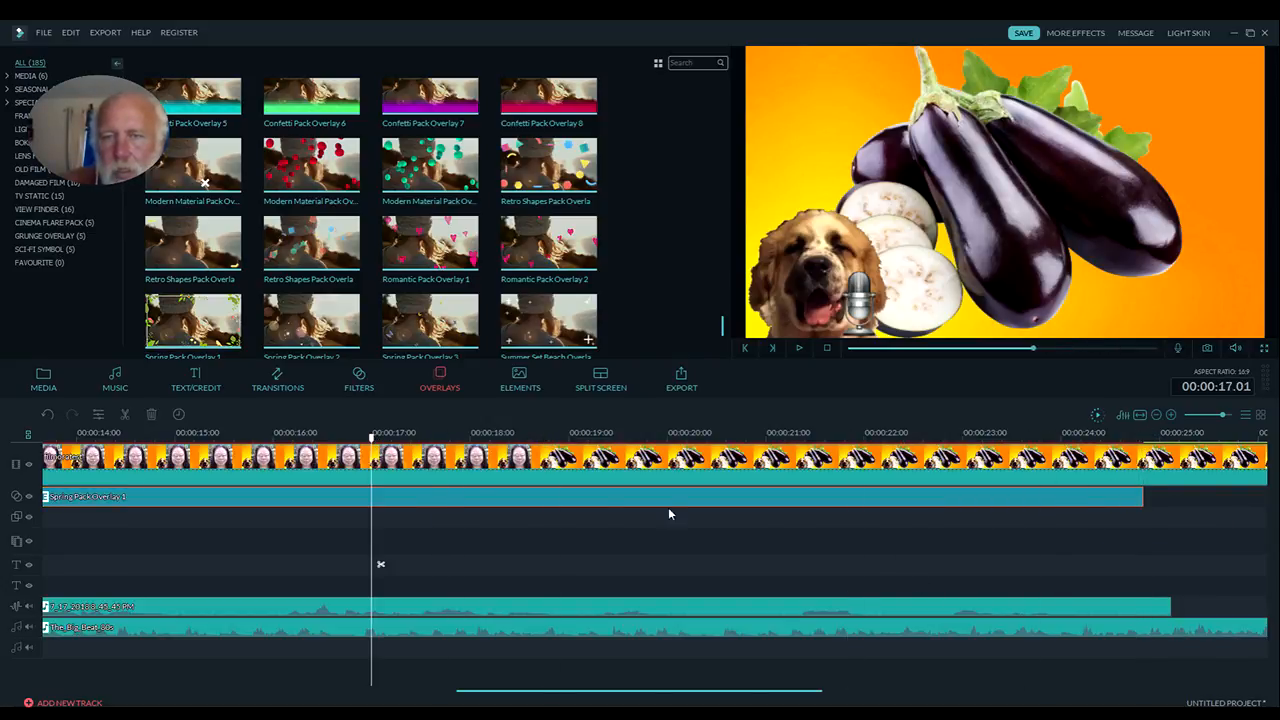
click(799, 348)
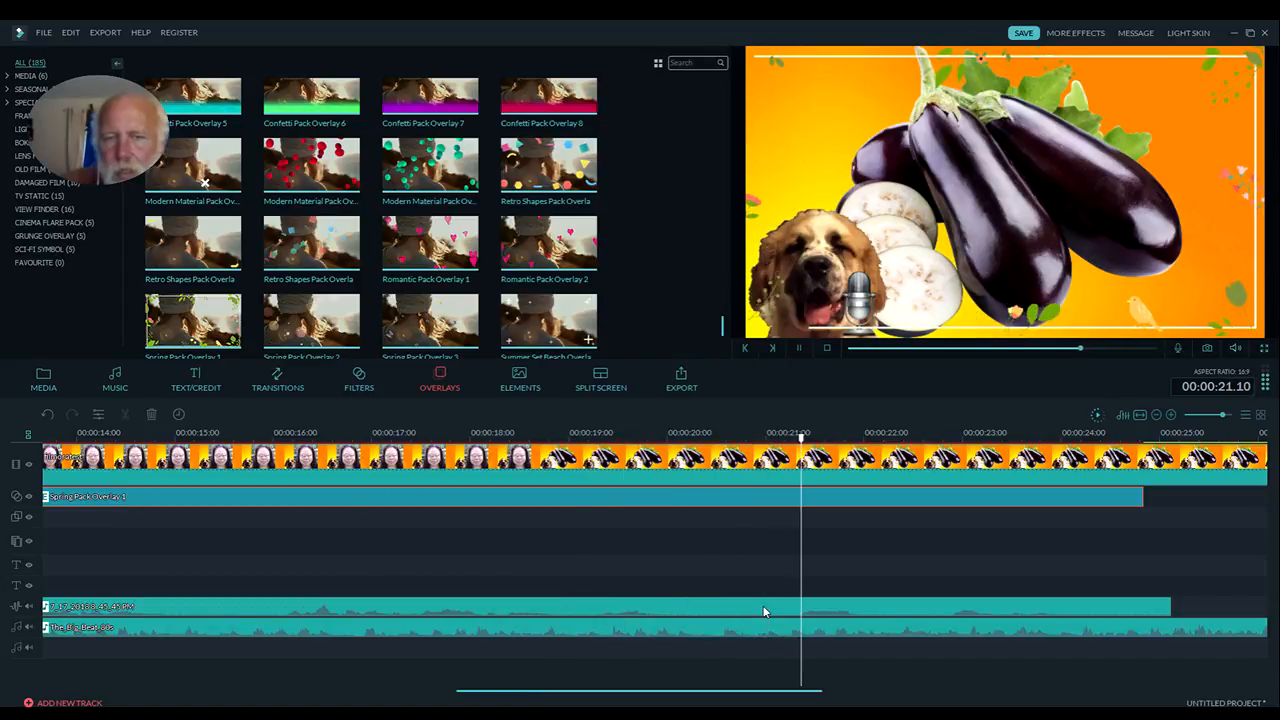
click(800, 349)
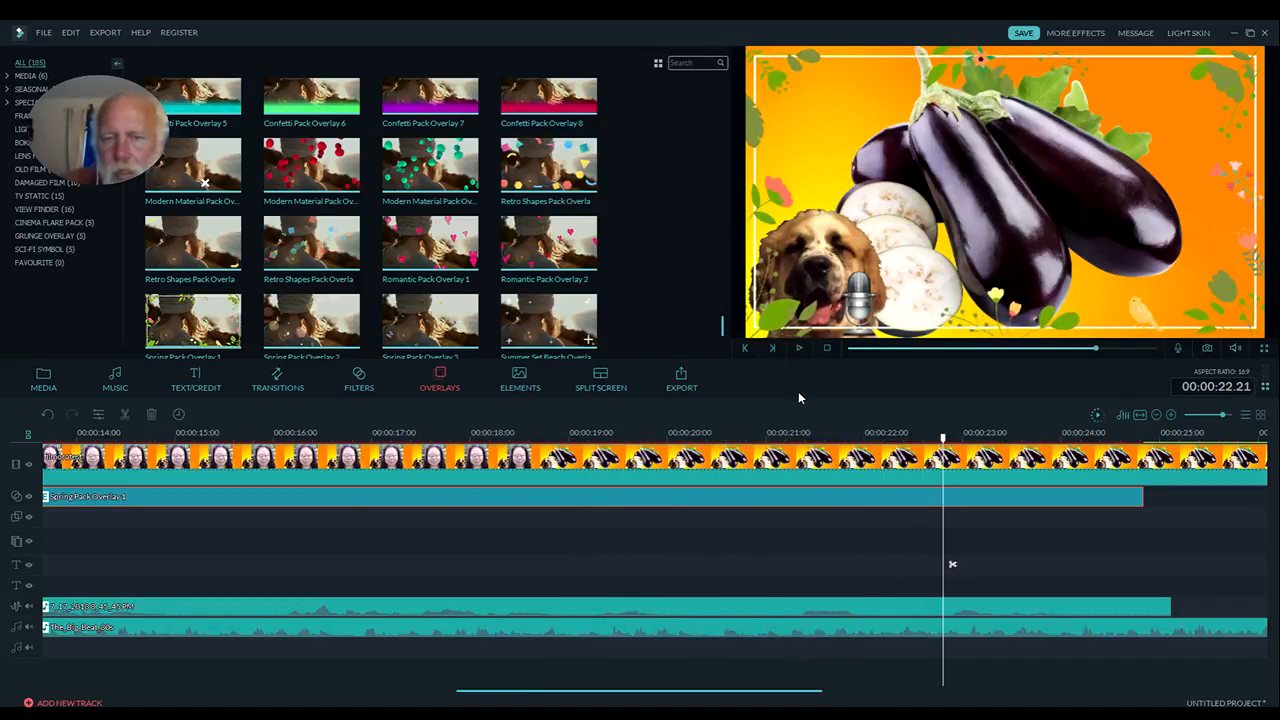
click(757, 498)
key(Delete)
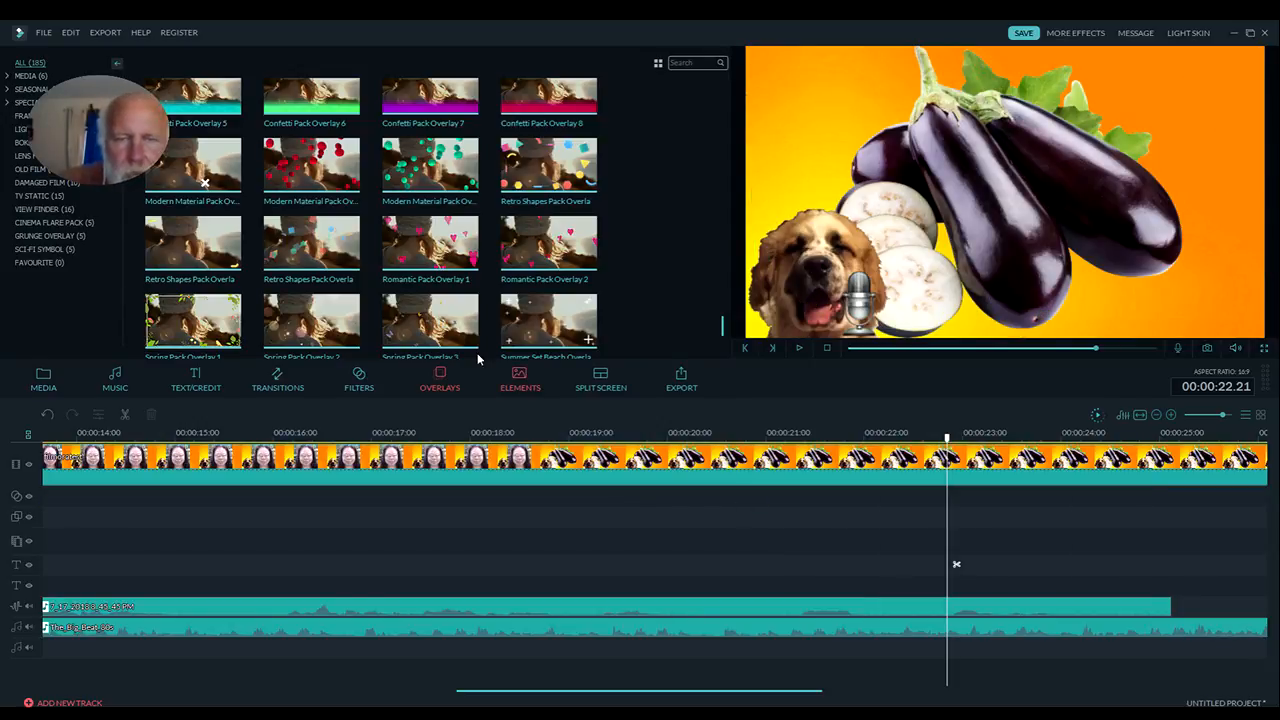
Browse the elements library, place Fireball 2 at 00:00:16.12 on the empty picture-in-picture track, and play it over the video
click(517, 378)
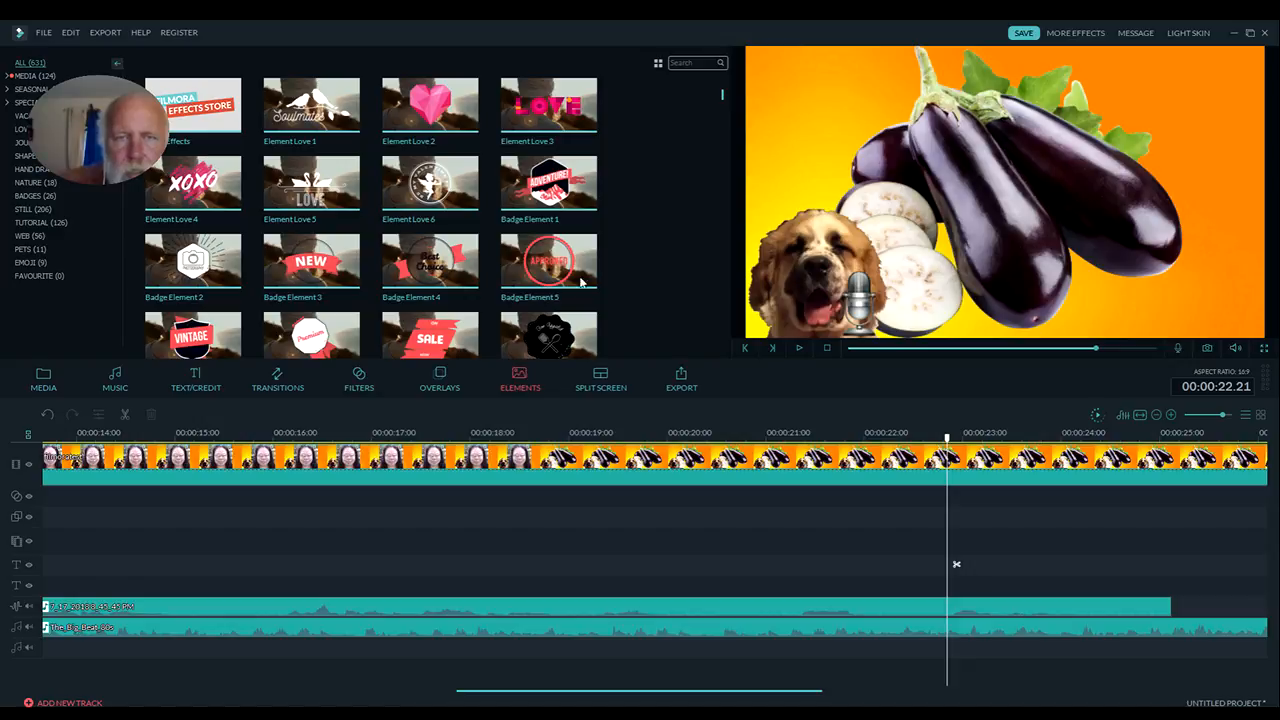
drag(722, 100, 705, 253)
scroll(706, 253, down, 10)
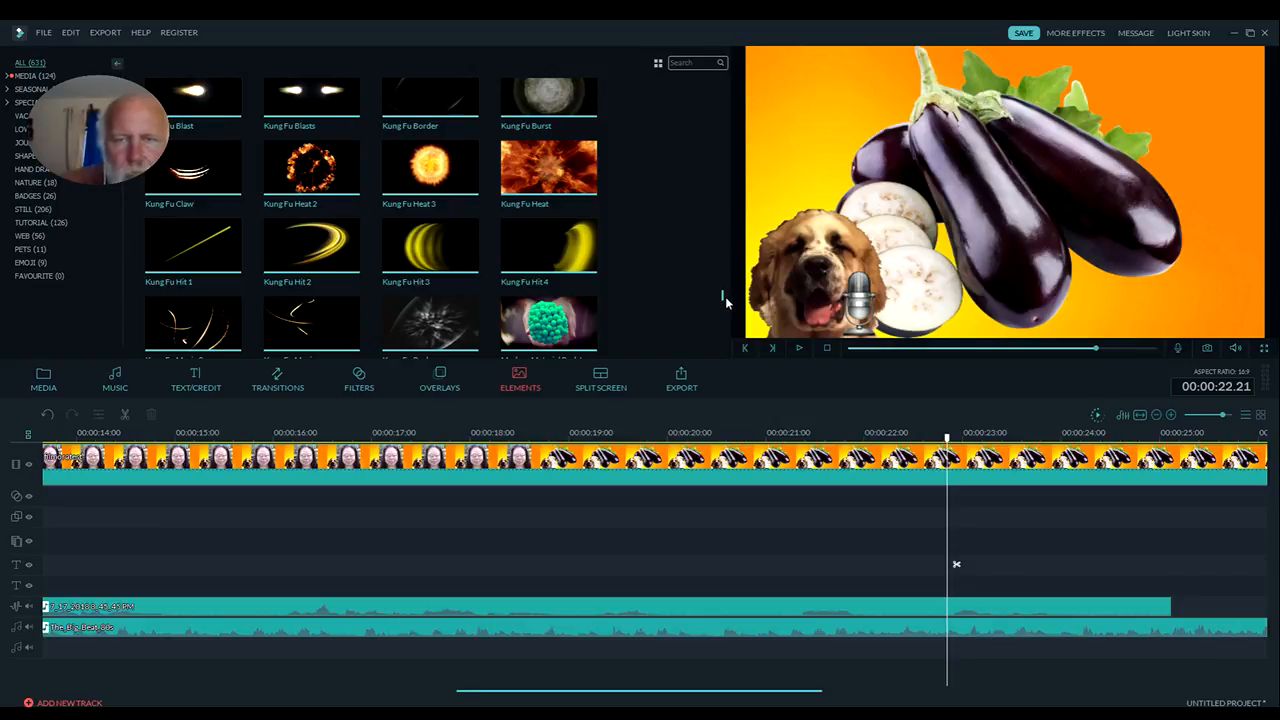
scroll(722, 298, down, 10)
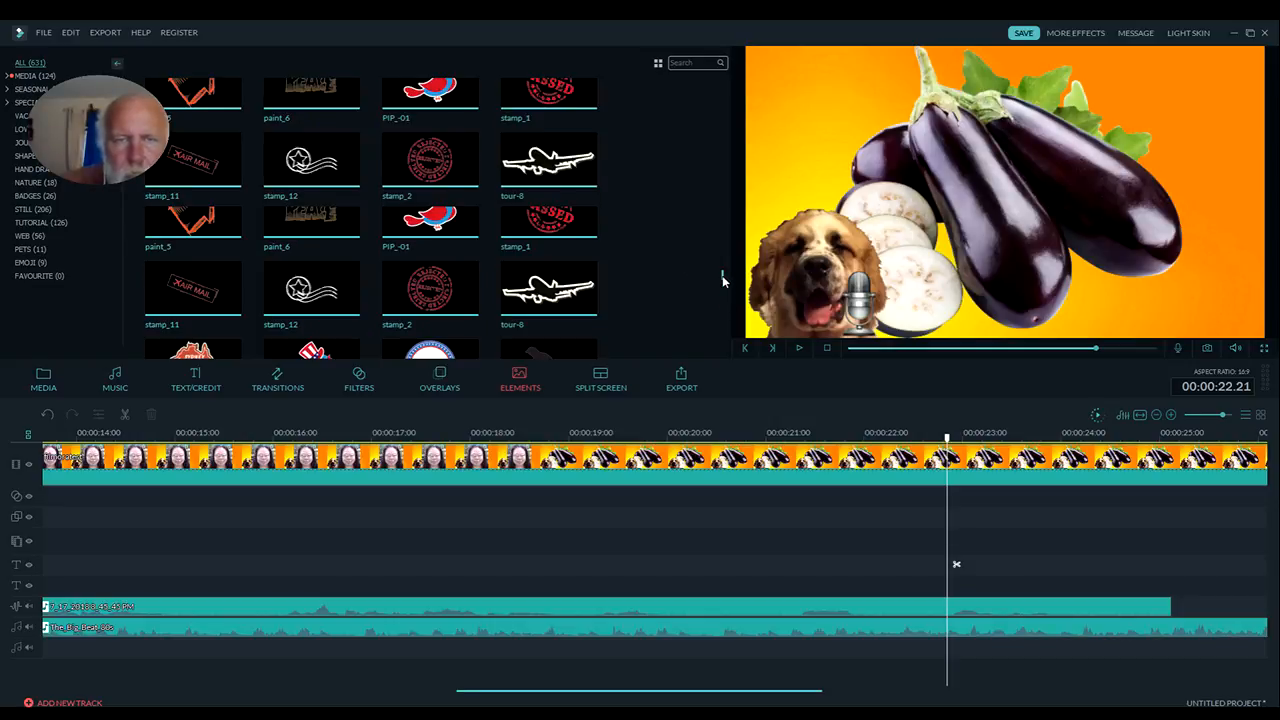
scroll(722, 282, down, 8)
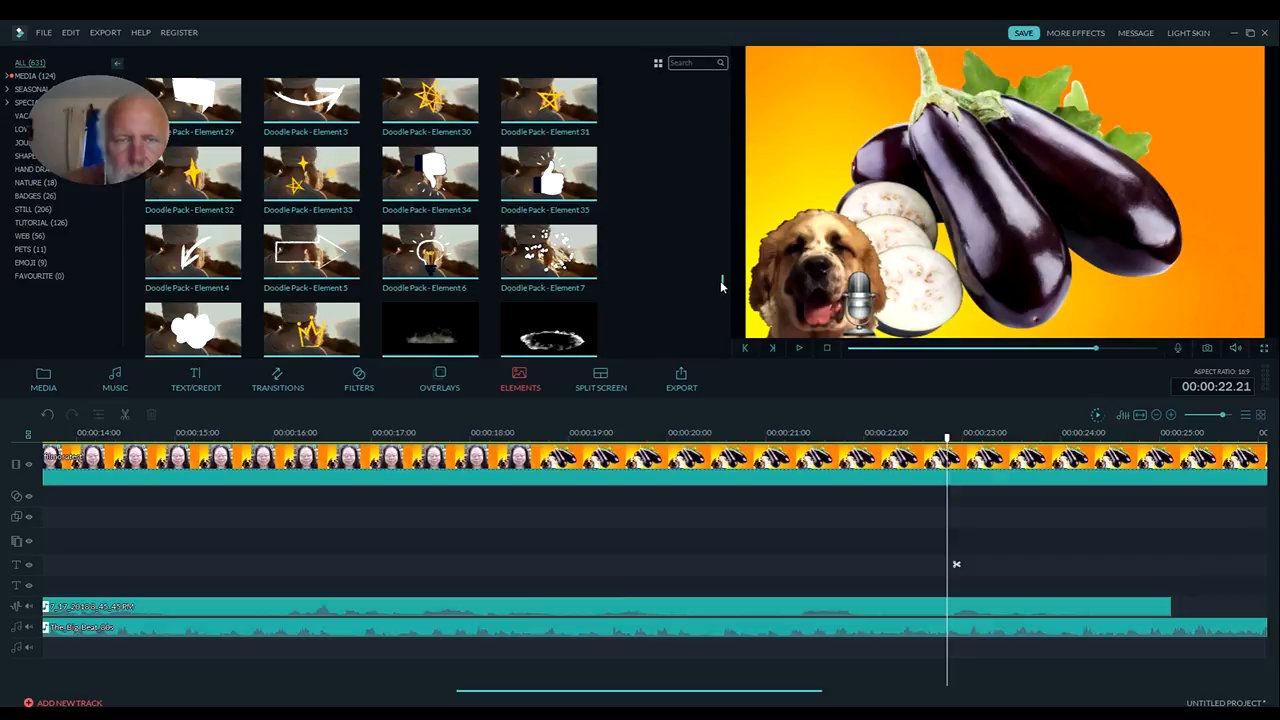
scroll(720, 288, down, 3)
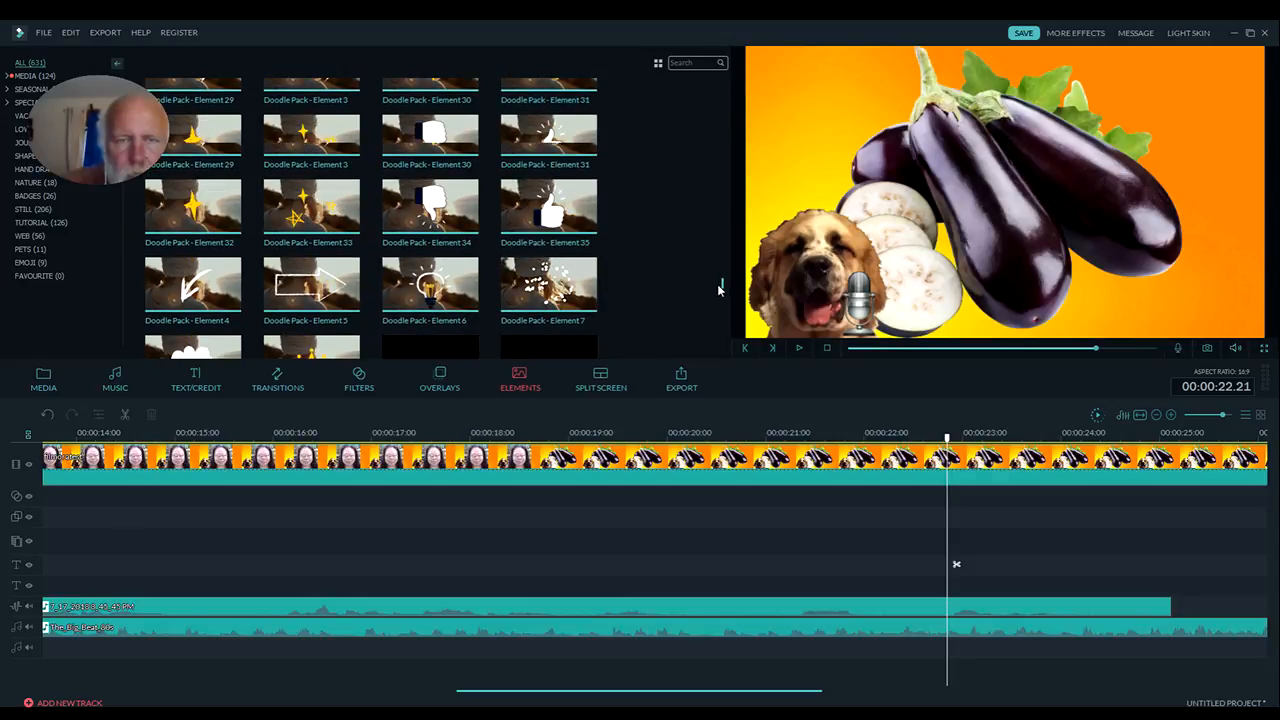
scroll(718, 290, down, 1)
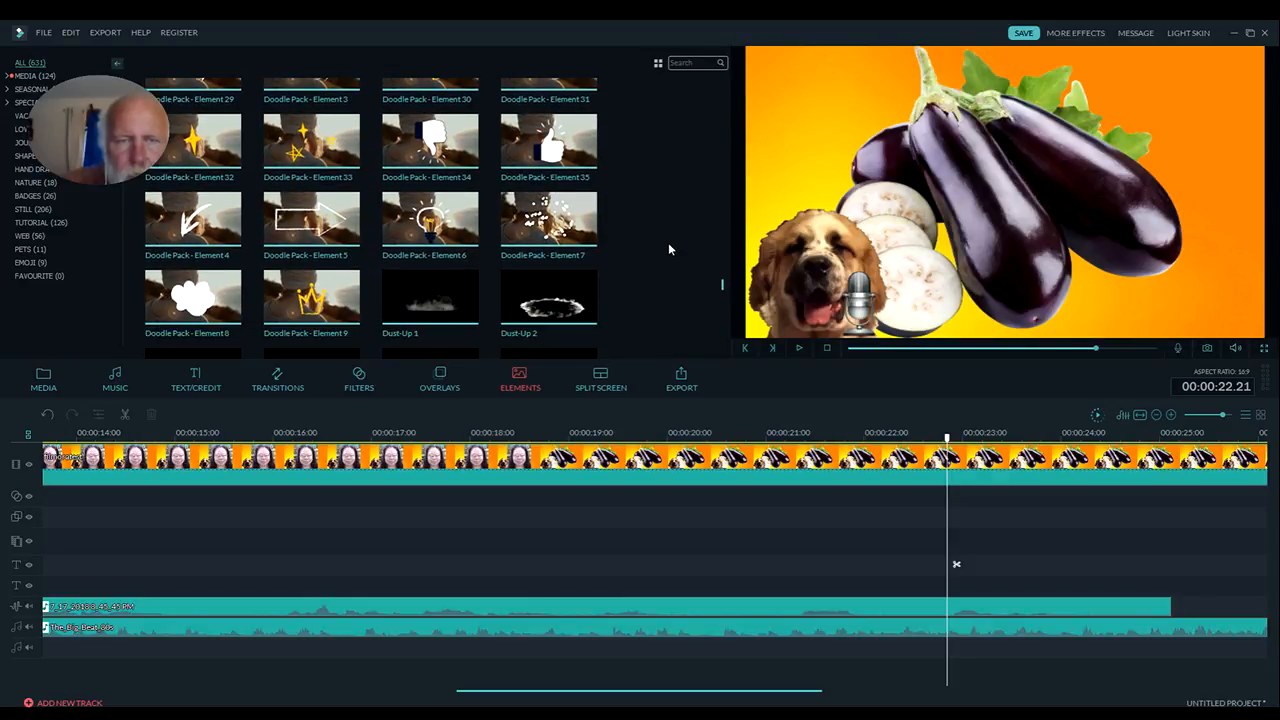
scroll(668, 242, down, 4)
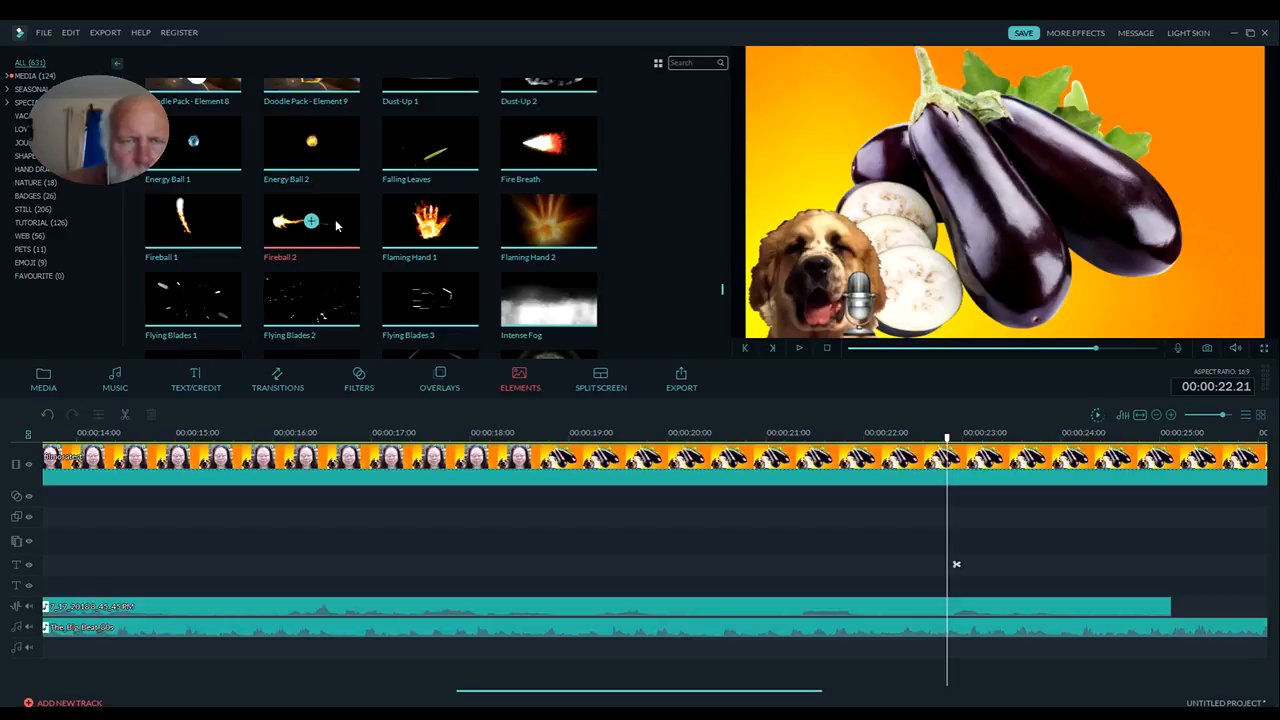
drag(336, 226, 377, 535)
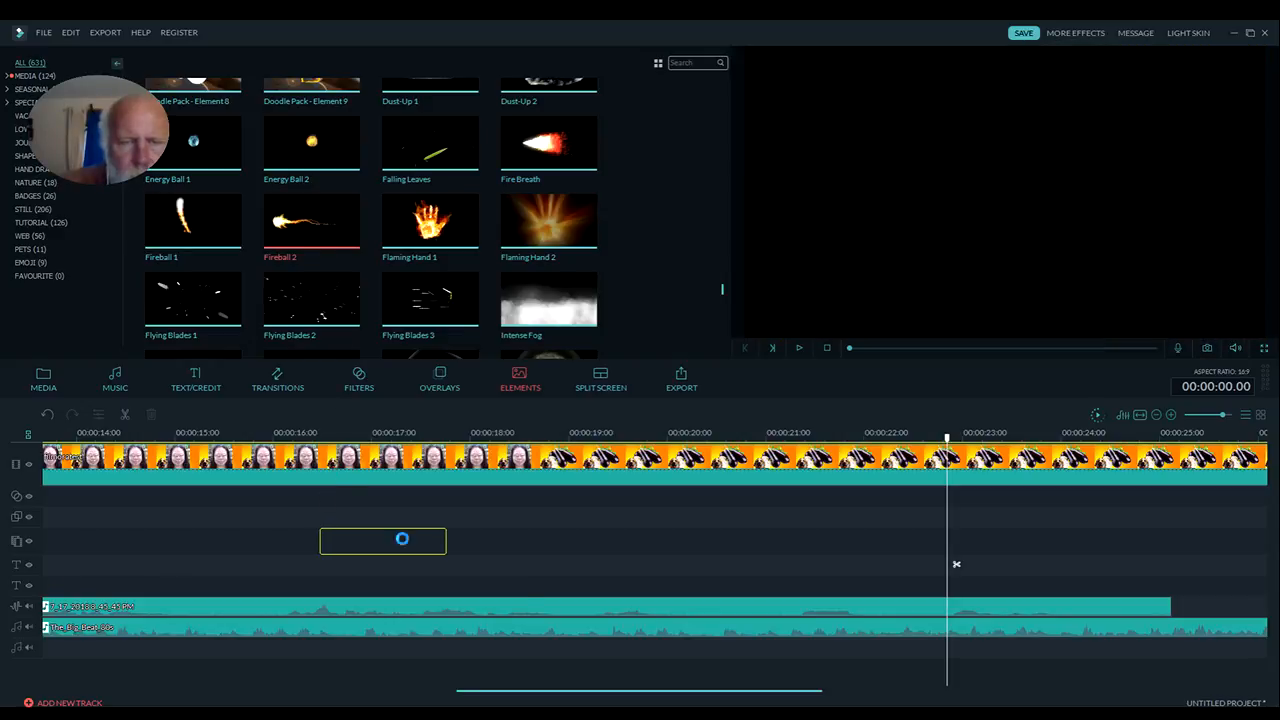
drag(732, 643, 1042, 620)
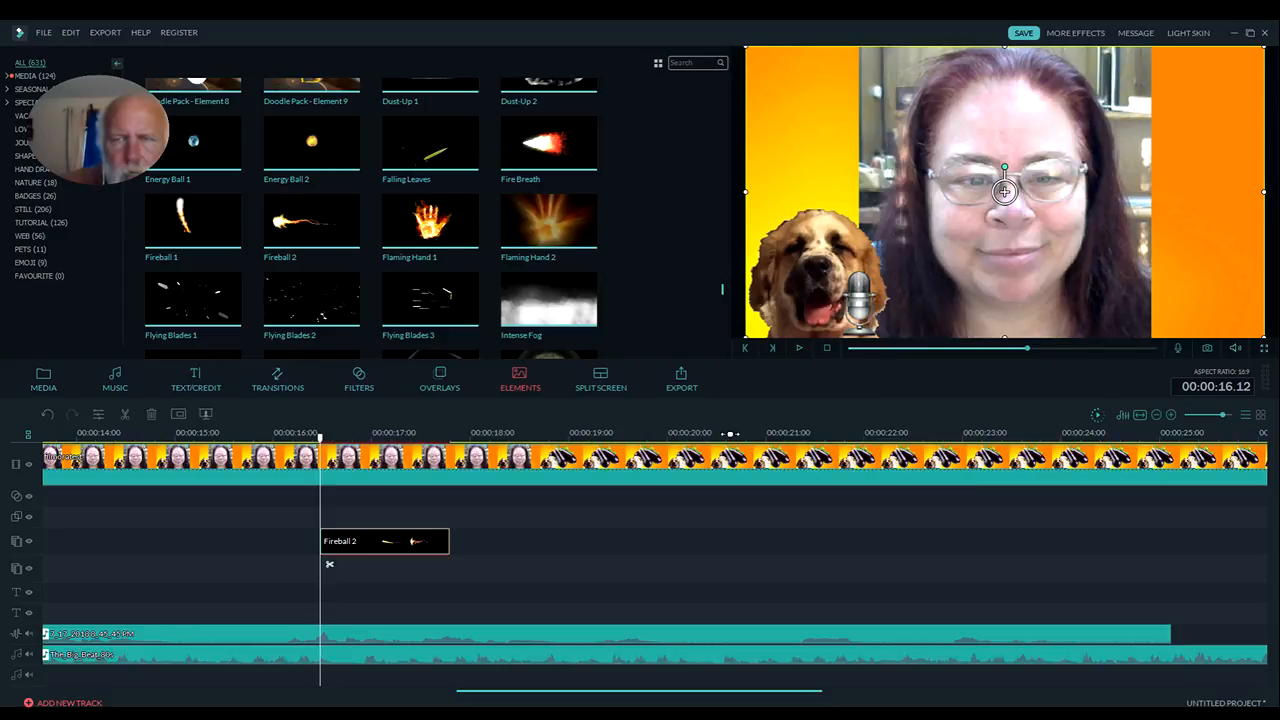
click(799, 348)
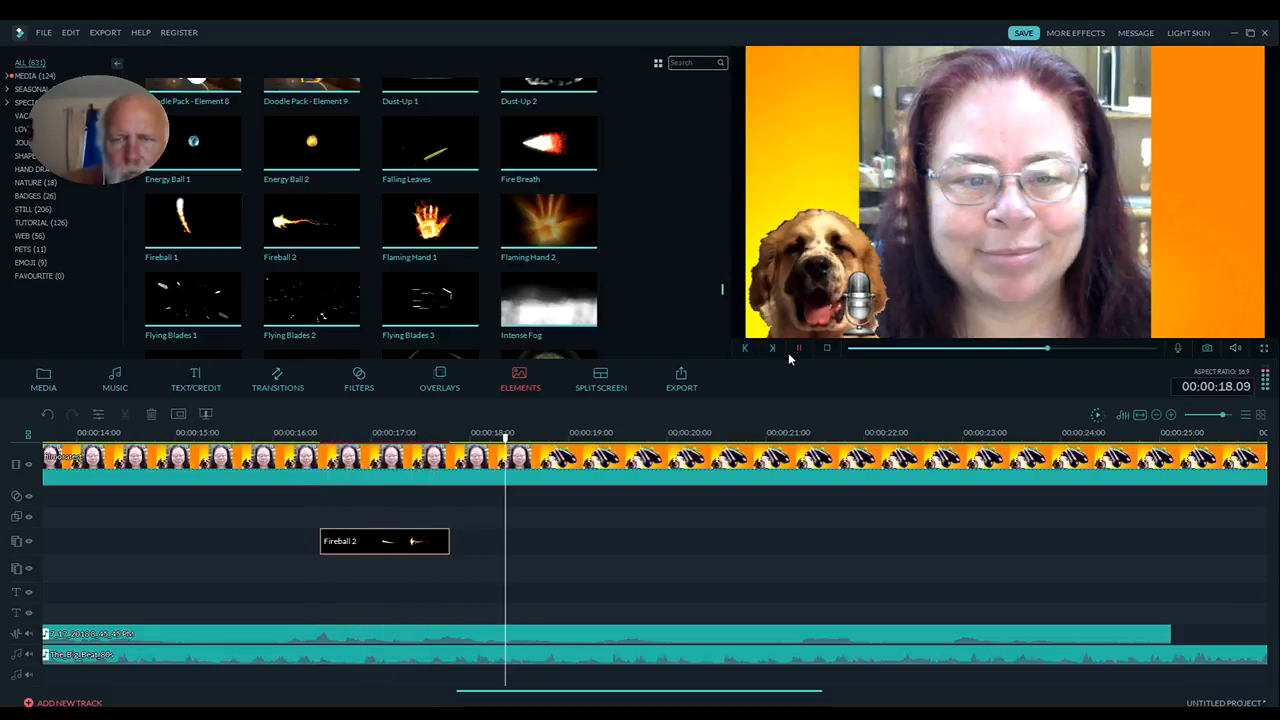
click(800, 348)
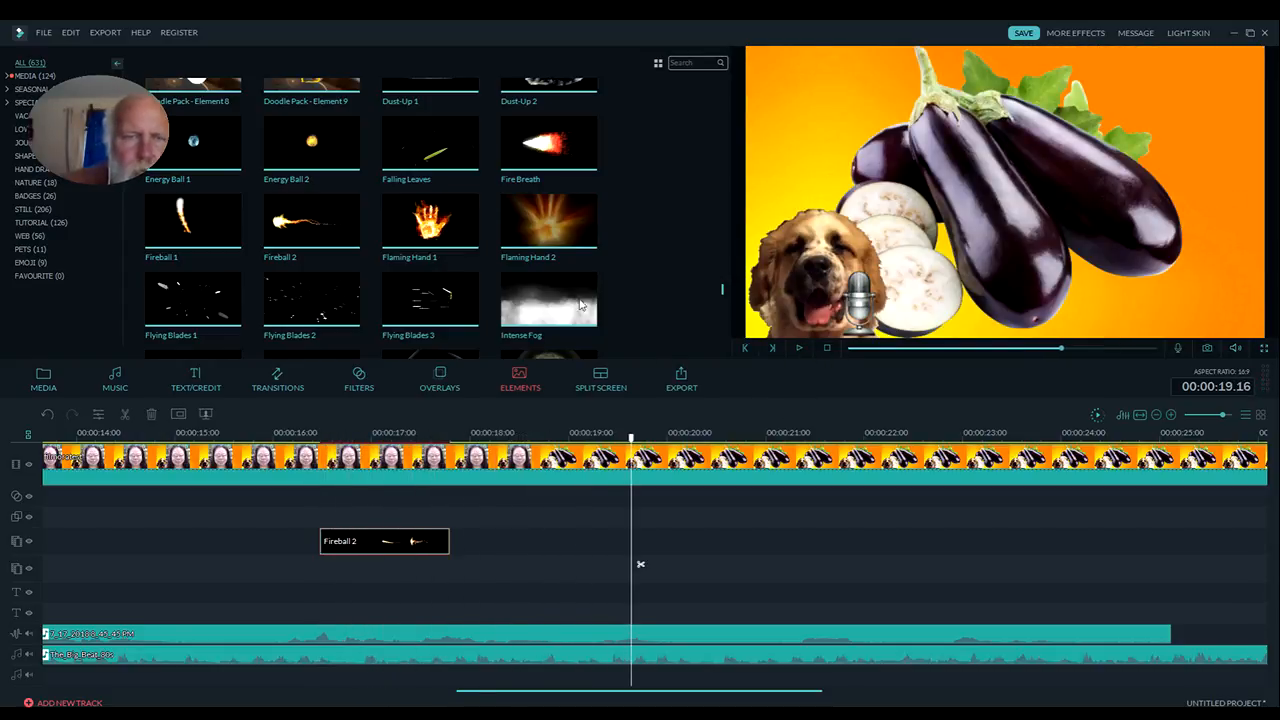
Place Flaming Hand 2, Flaming Hand 1 and Flying Blades 2 back to back after Fireball 2, and play the sequence from 00:00:16.07
drag(548, 222, 456, 541)
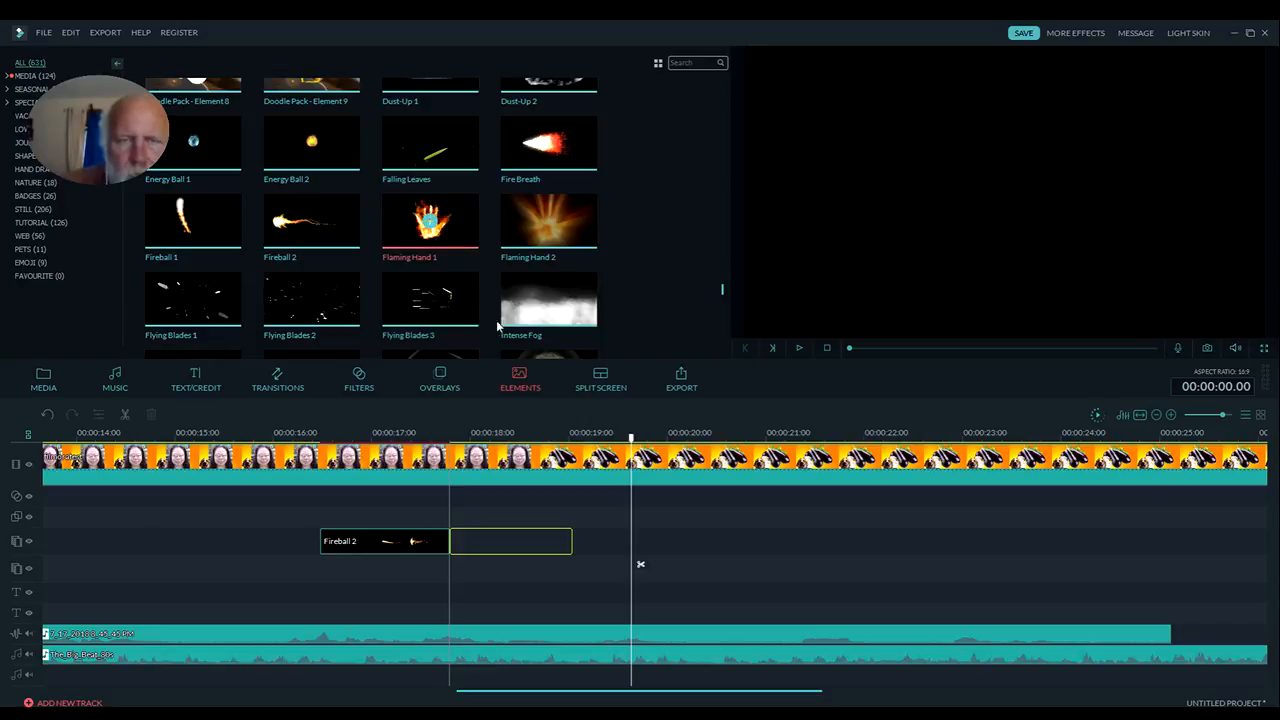
drag(610, 524, 583, 549)
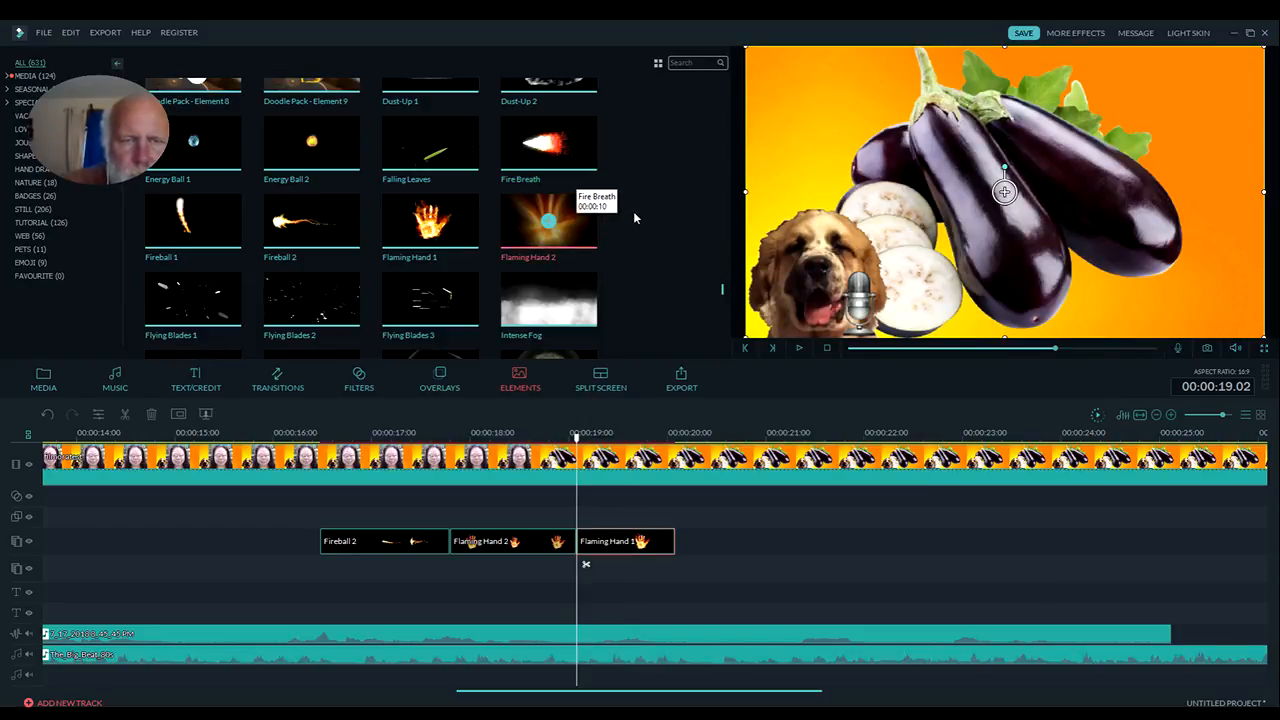
drag(343, 302, 678, 556)
click(300, 434)
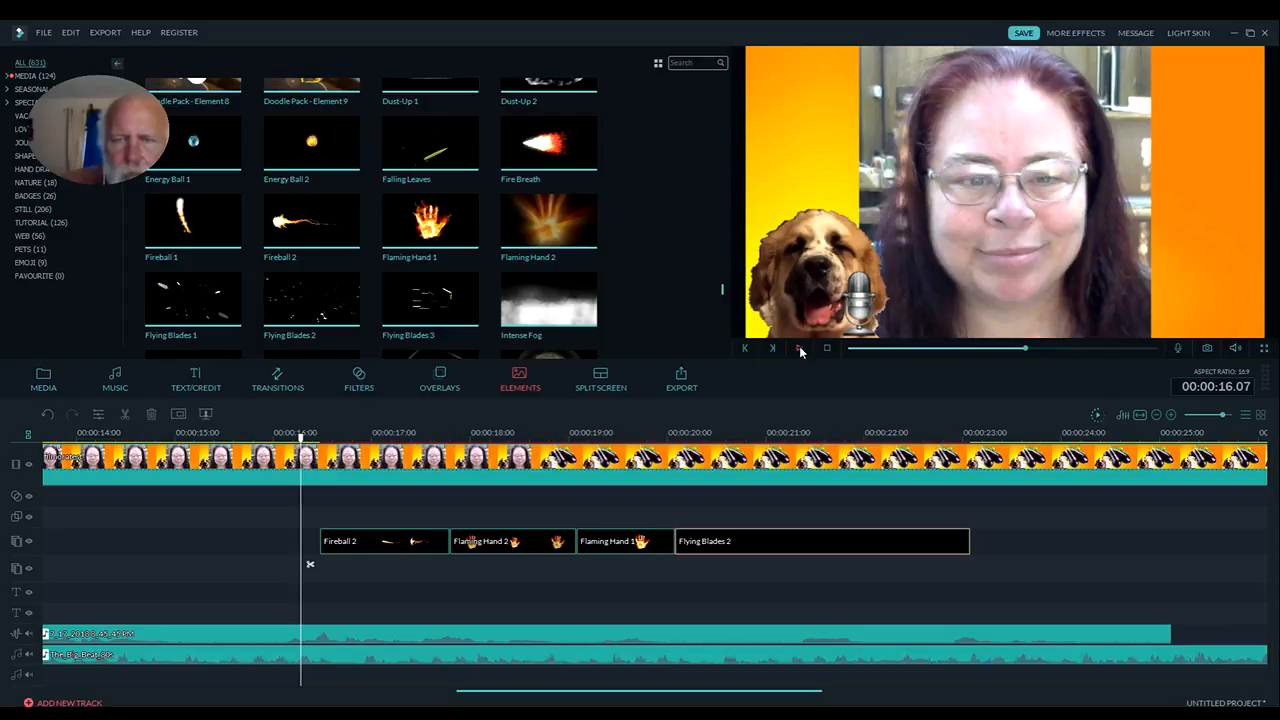
key(space)
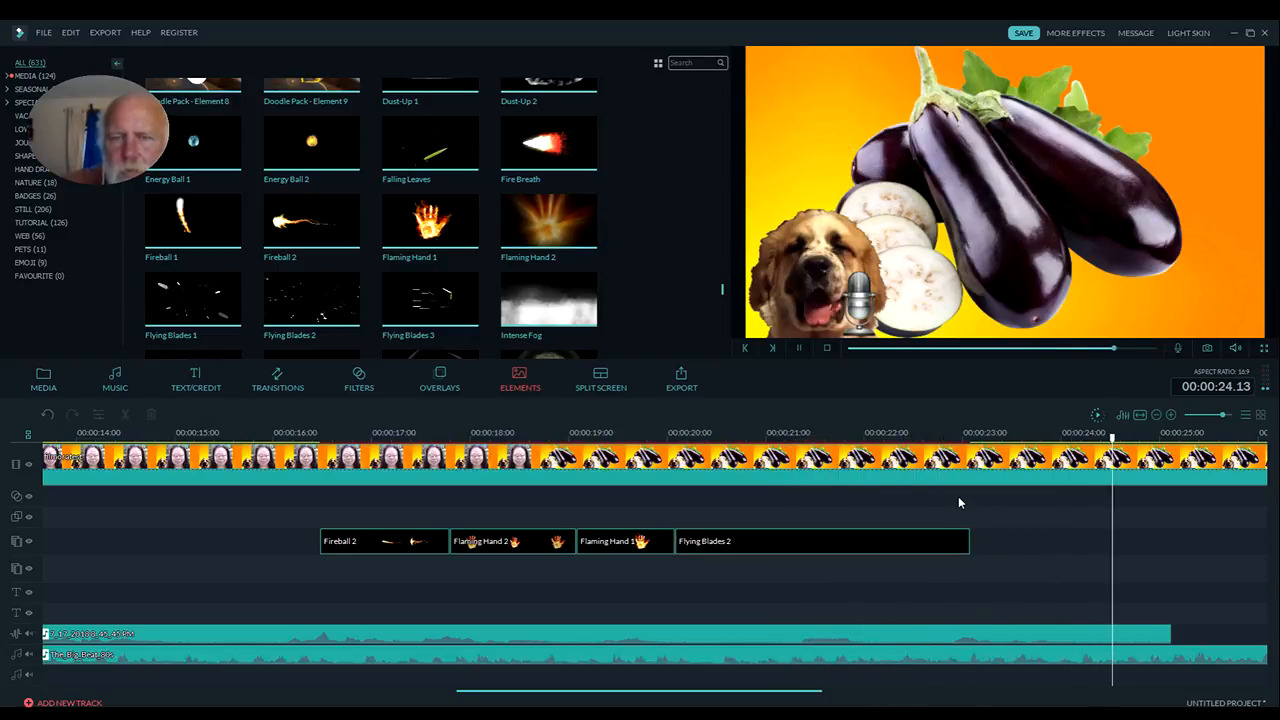
click(799, 348)
Add the Intense Fog element directly after Flying Blades 2 at 00:00:23.02 and play it over the eggplant clip
drag(512, 419, 358, 554)
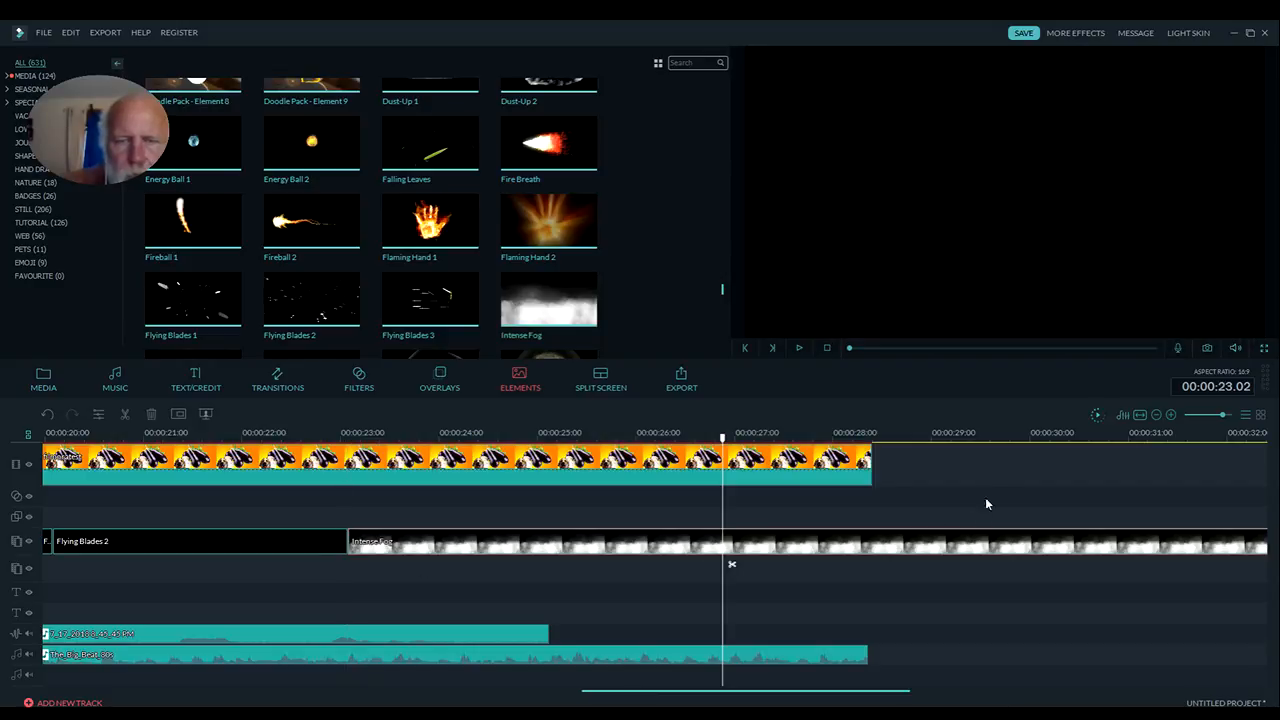
click(722, 437)
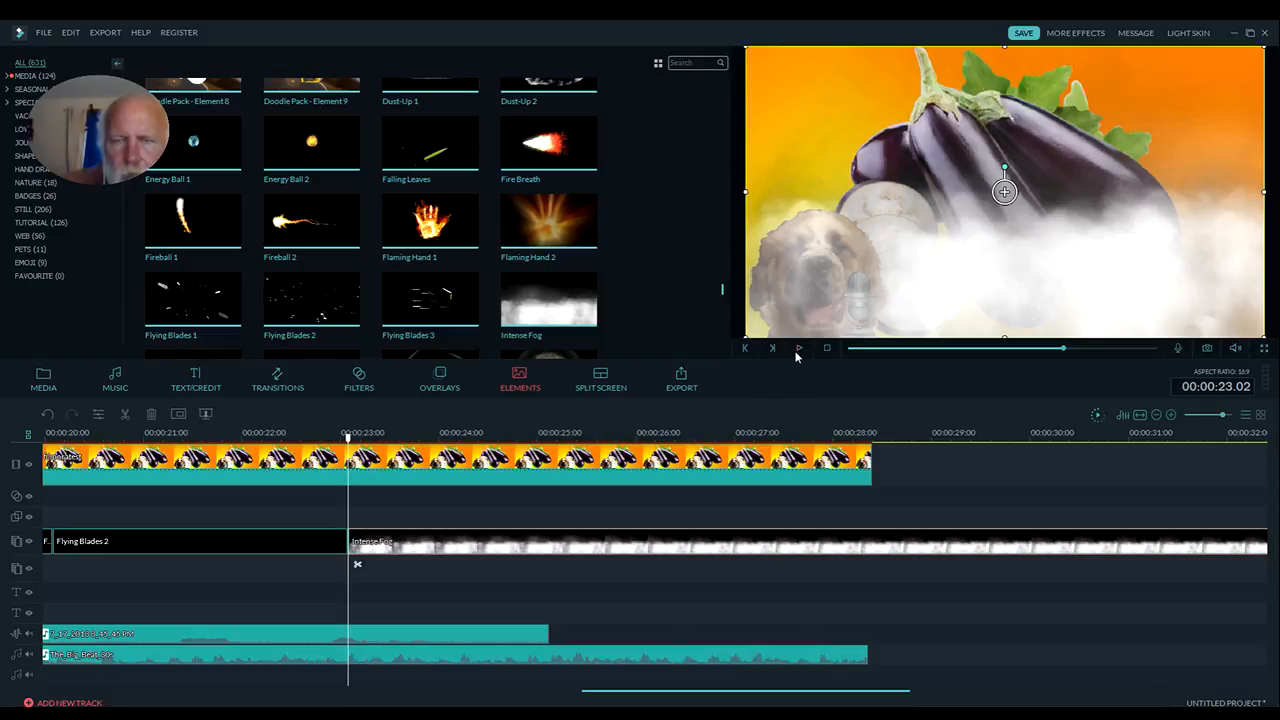
drag(348, 438, 306, 440)
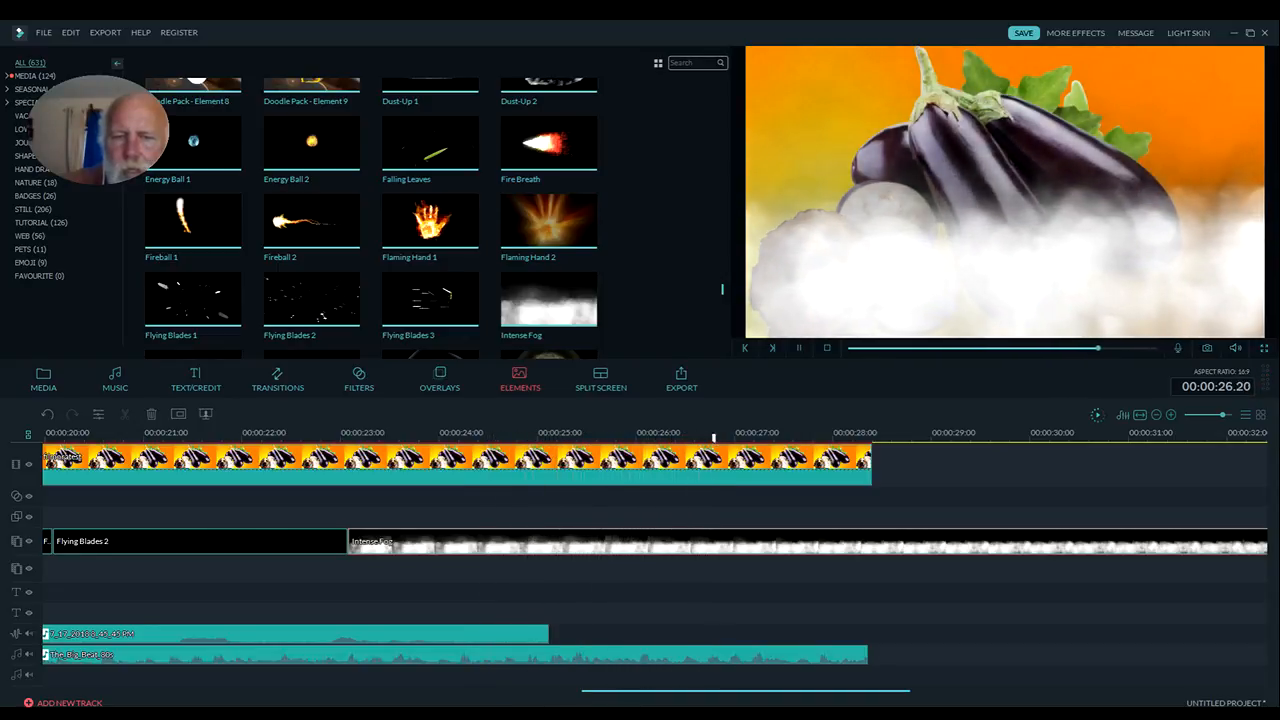
click(1004, 191)
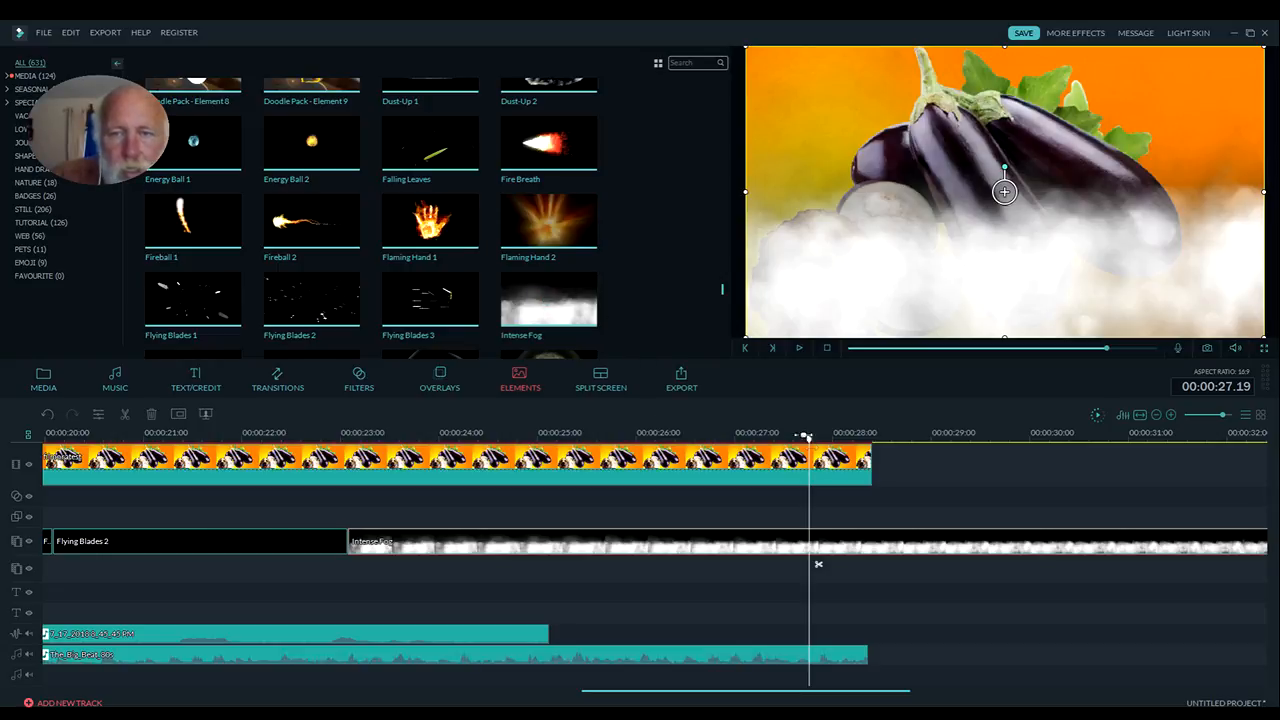
Place the Fire Breath element at 00:00:13.02, overwriting the fireball, flaming hand and flying blades elements up to Intense Fog
drag(809, 440, 92, 438)
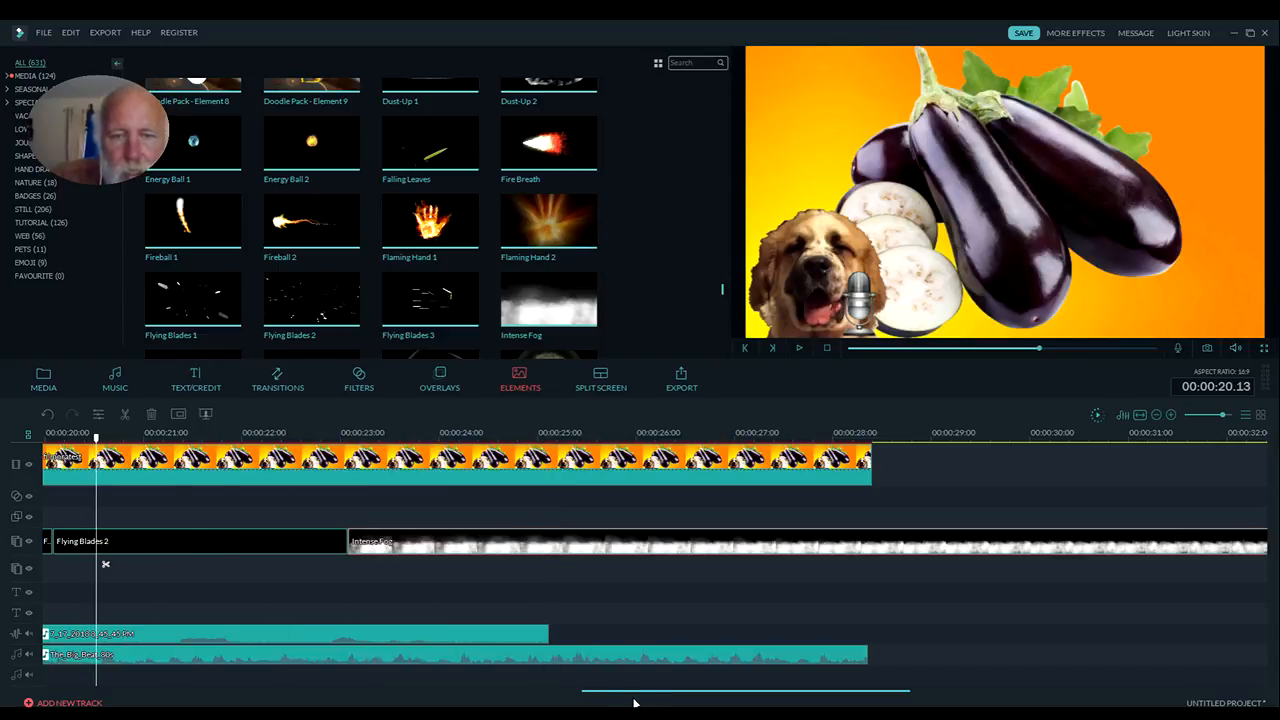
drag(637, 696, 409, 694)
drag(928, 440, 182, 440)
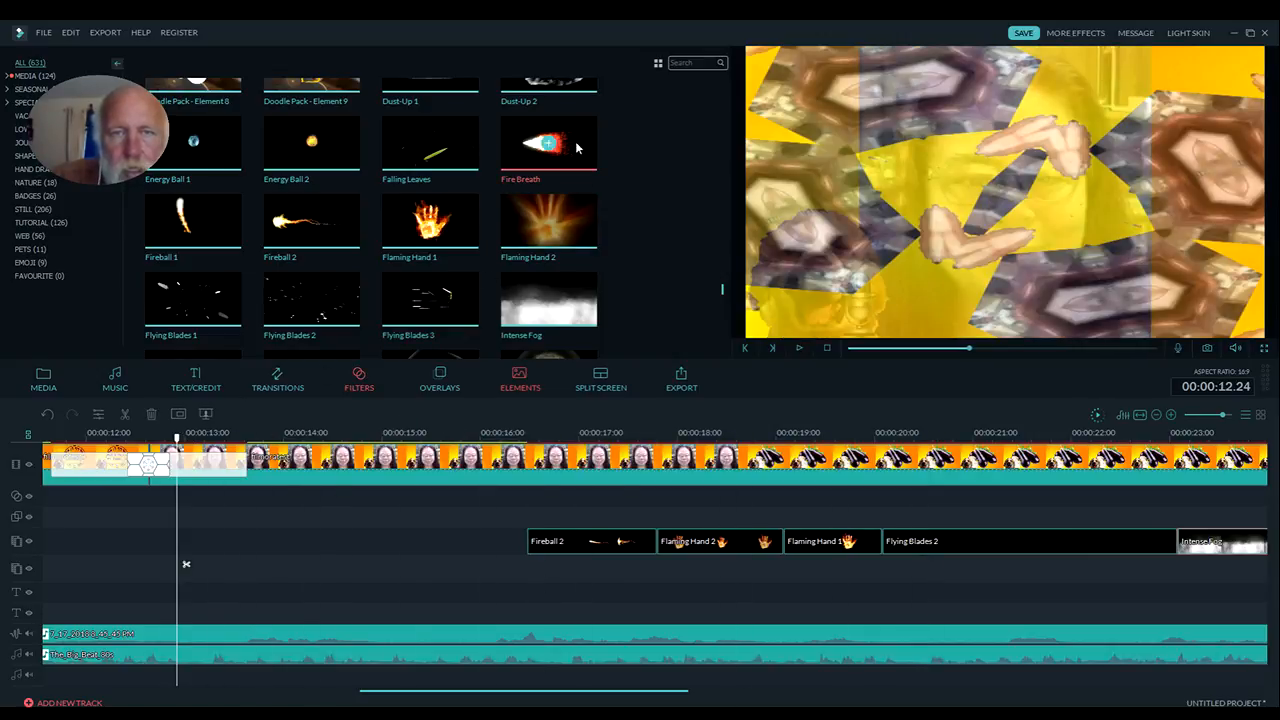
drag(530, 241, 192, 543)
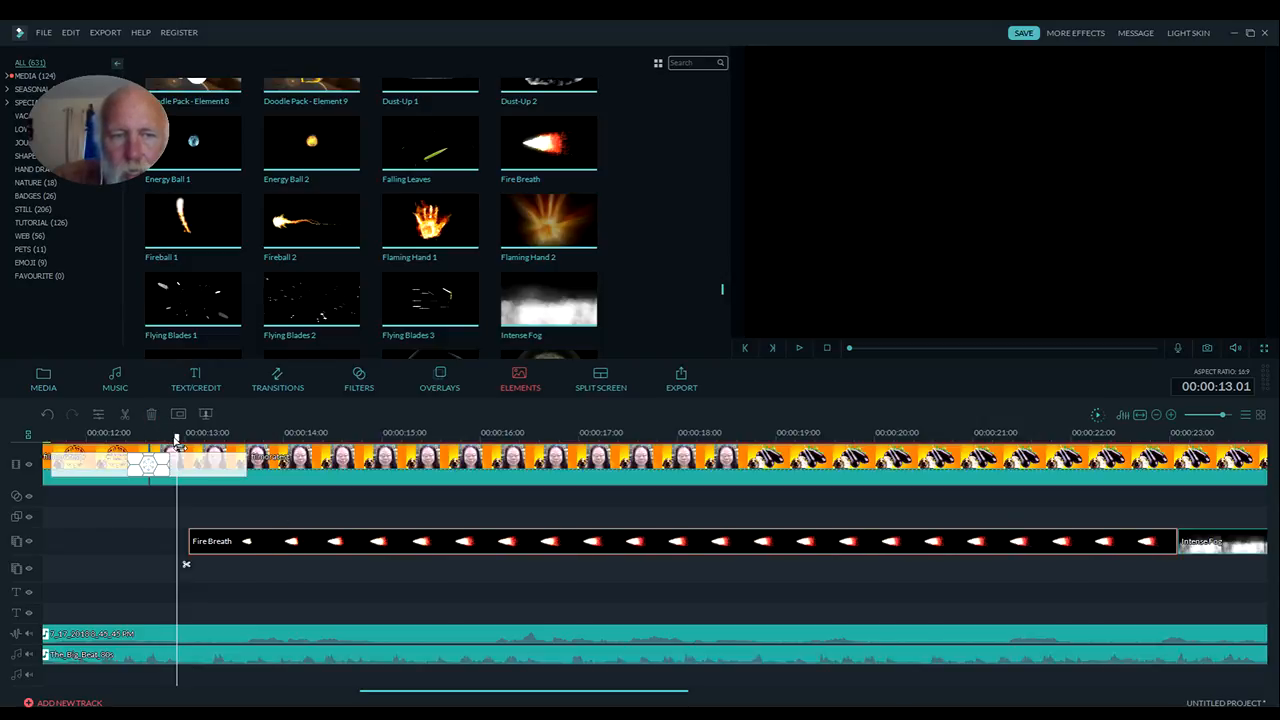
At 00:00:13.09, widen Fire Breath in the preview and reposition it so the flame starts at the woman's mouth, then return to 00:00:13.02
drag(176, 440, 221, 440)
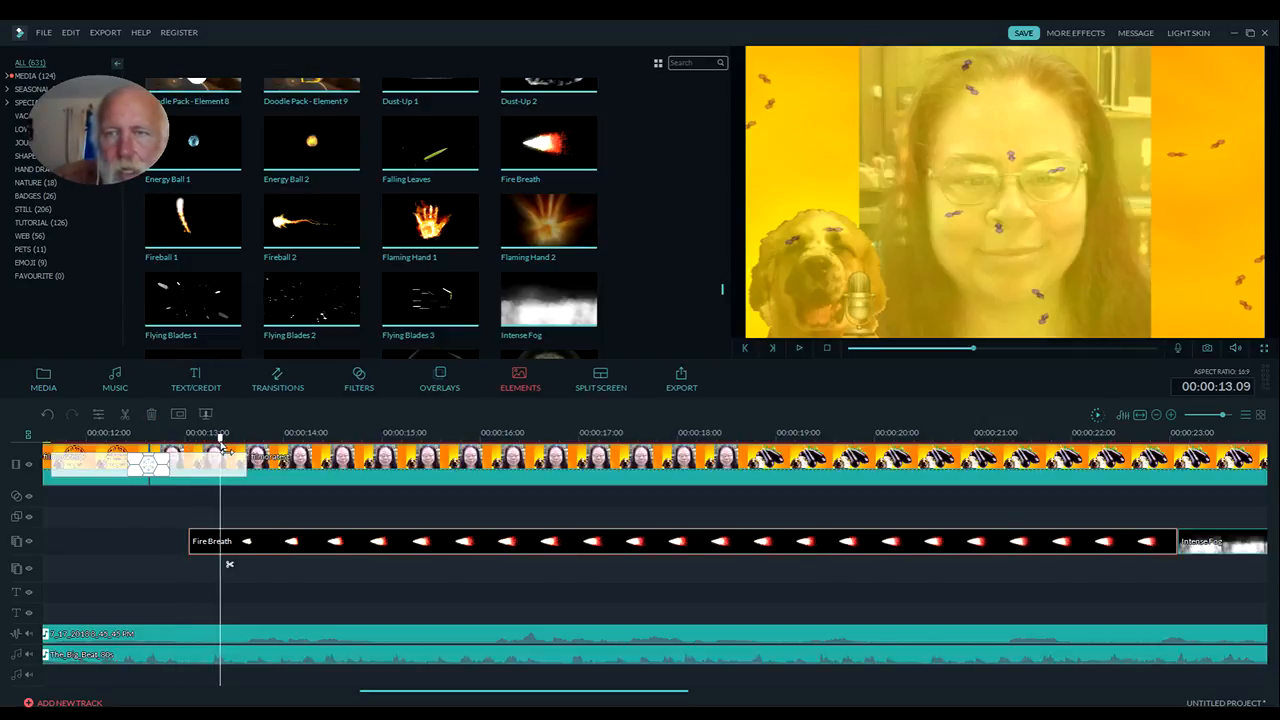
click(276, 540)
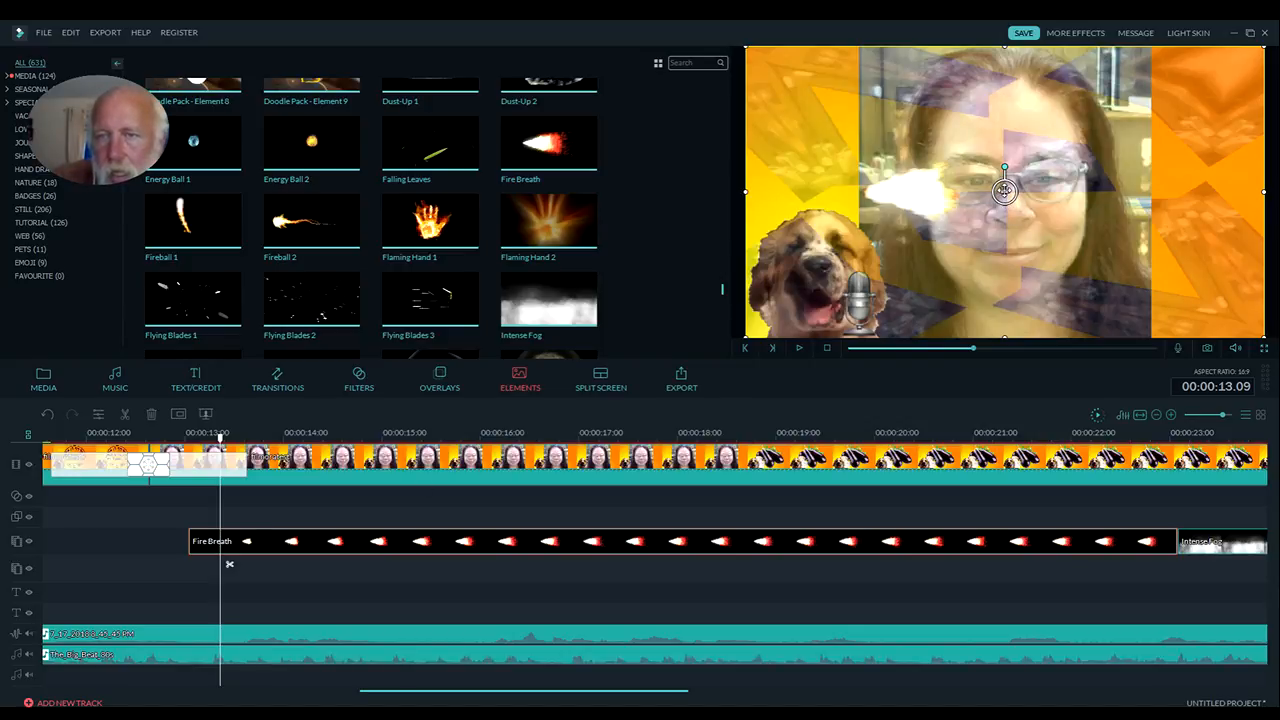
drag(1004, 190, 1144, 248)
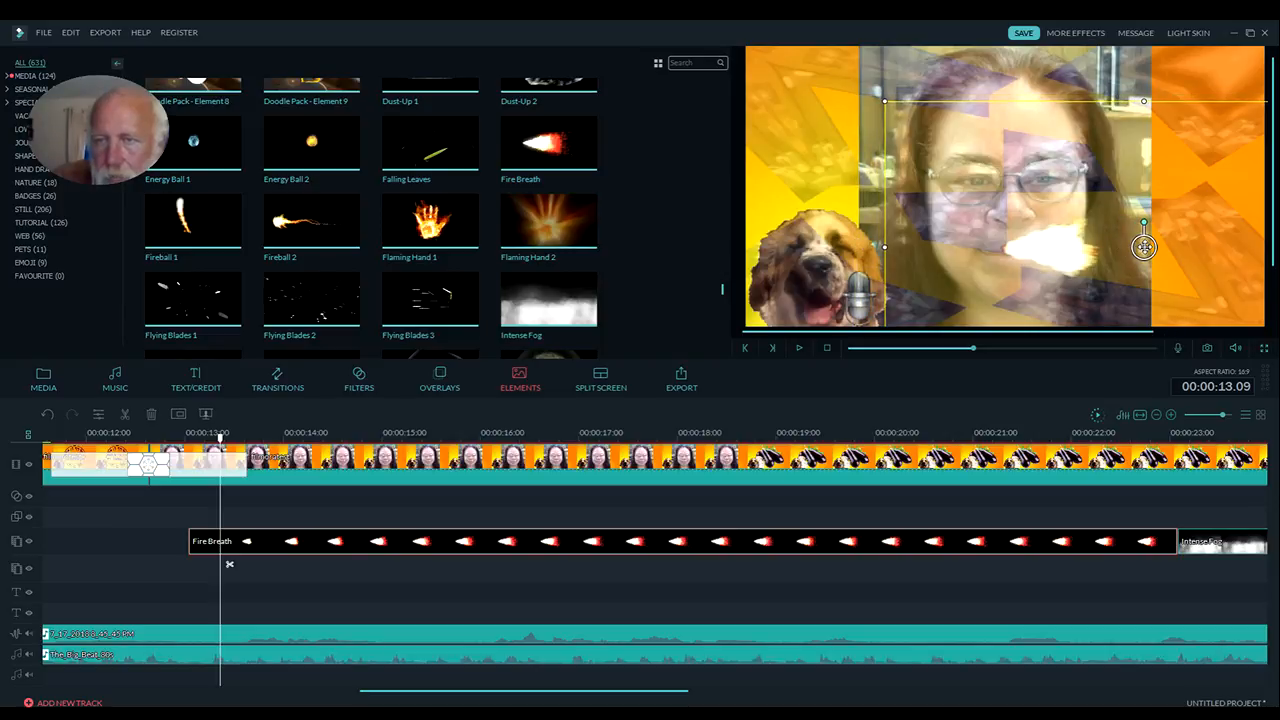
drag(1144, 247, 1151, 250)
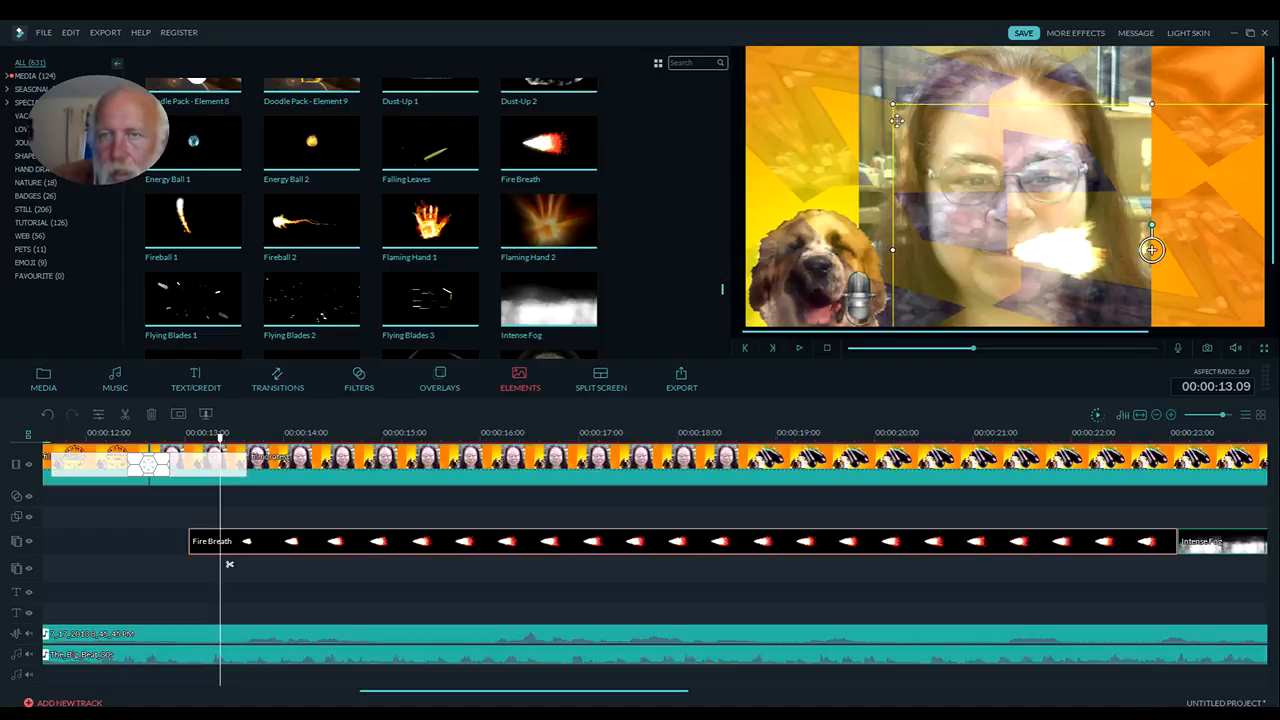
drag(893, 250, 769, 251)
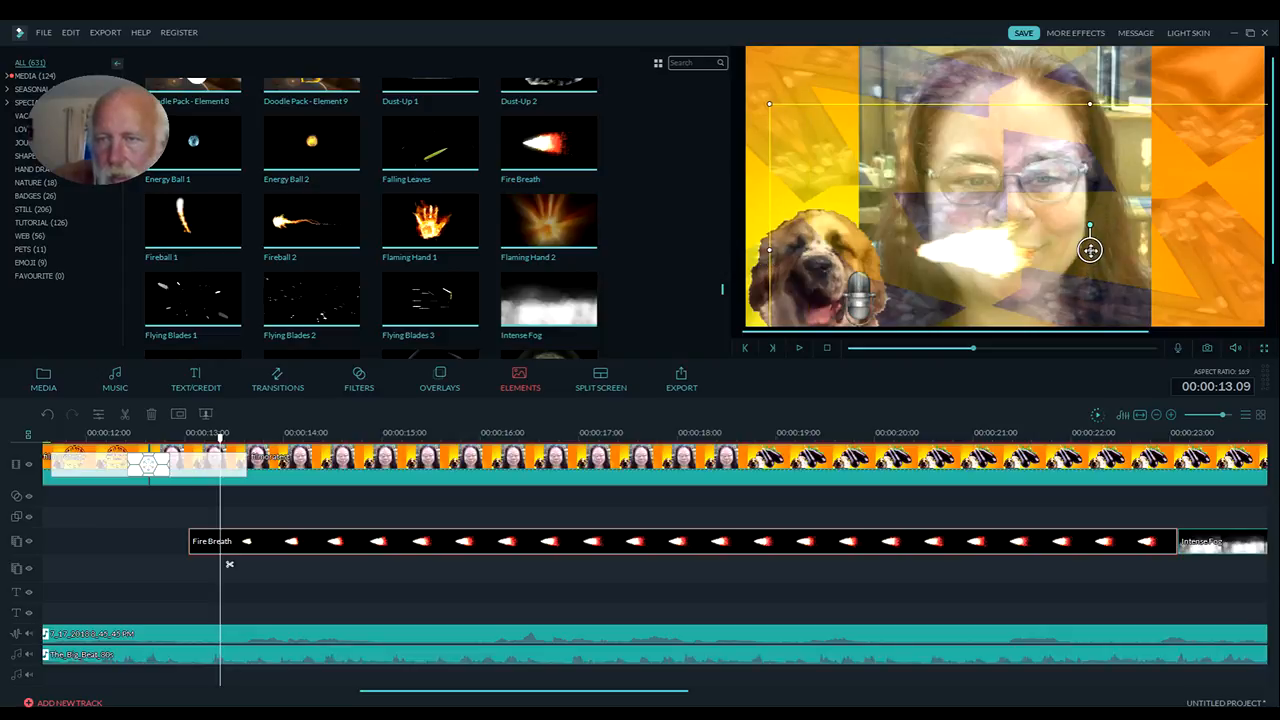
drag(1091, 266, 1152, 258)
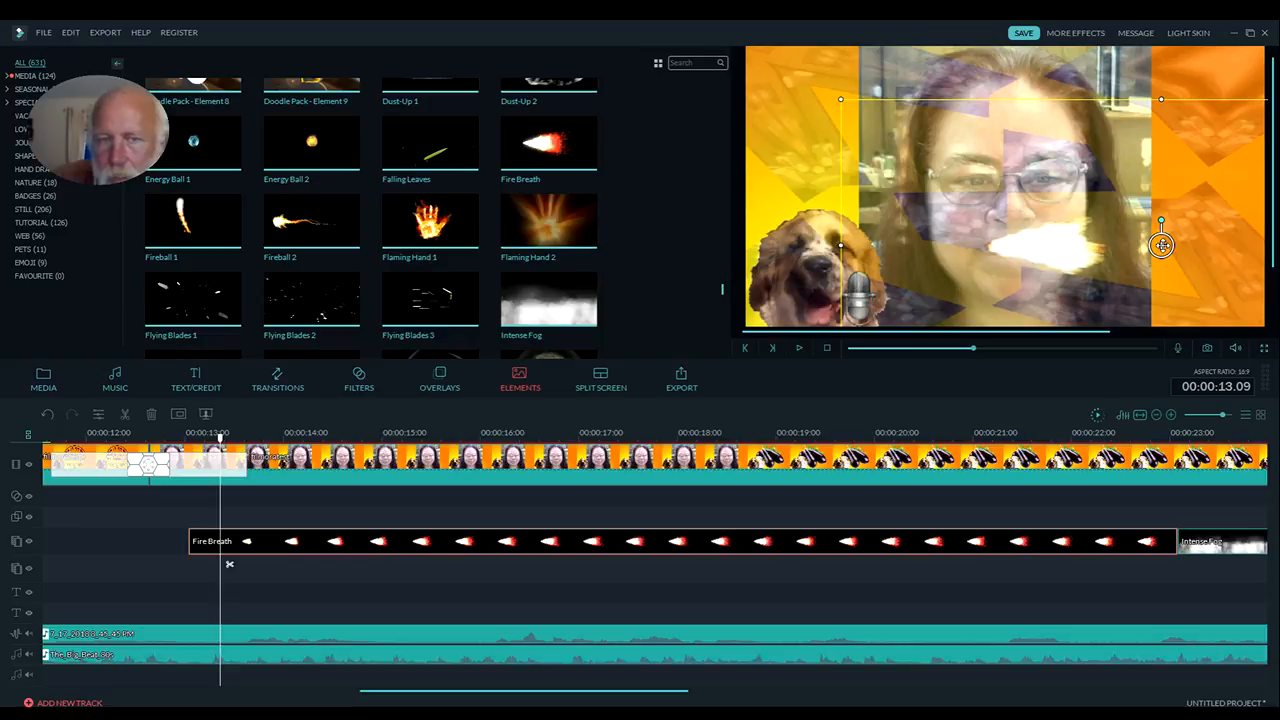
drag(1161, 245, 1176, 247)
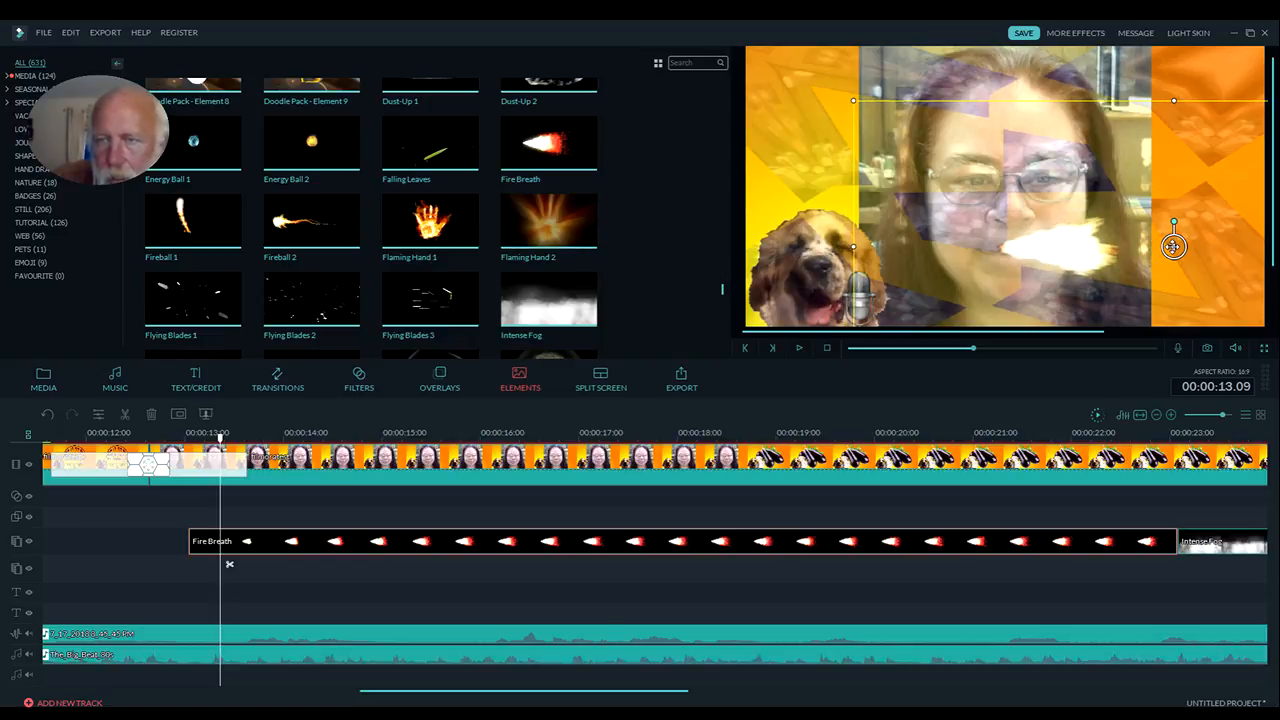
drag(1174, 247, 1187, 251)
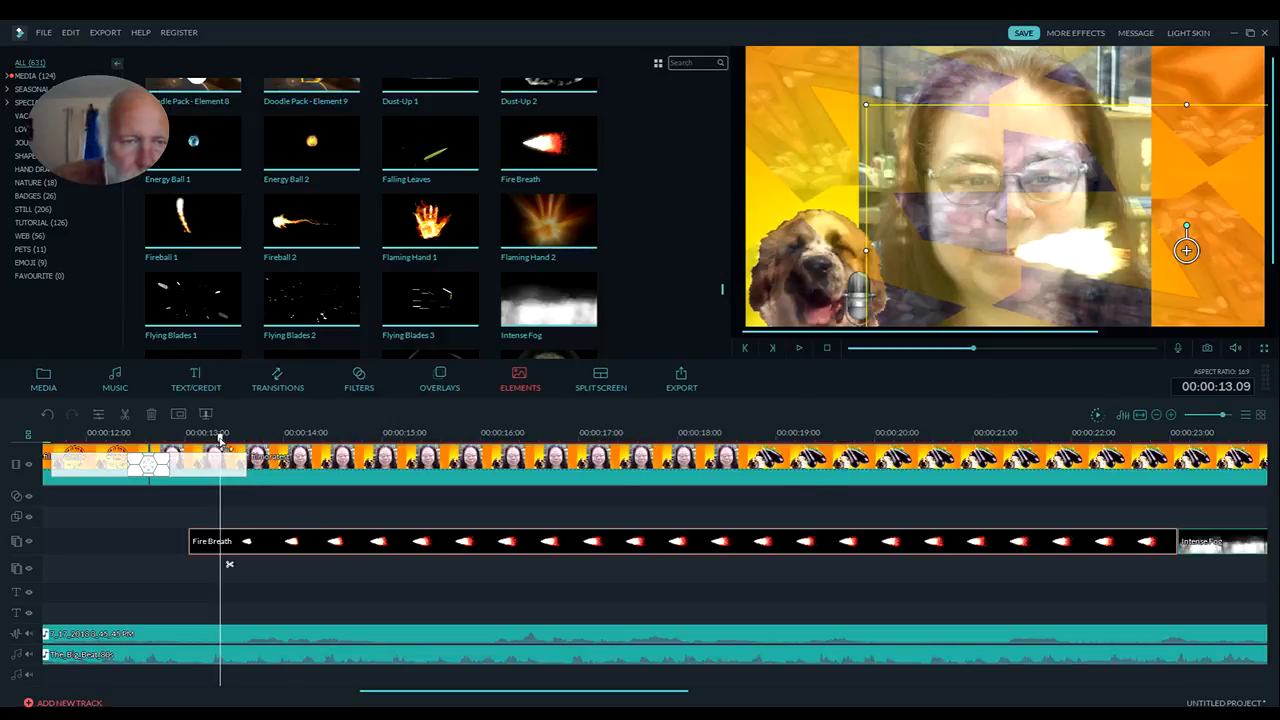
drag(221, 438, 193, 438)
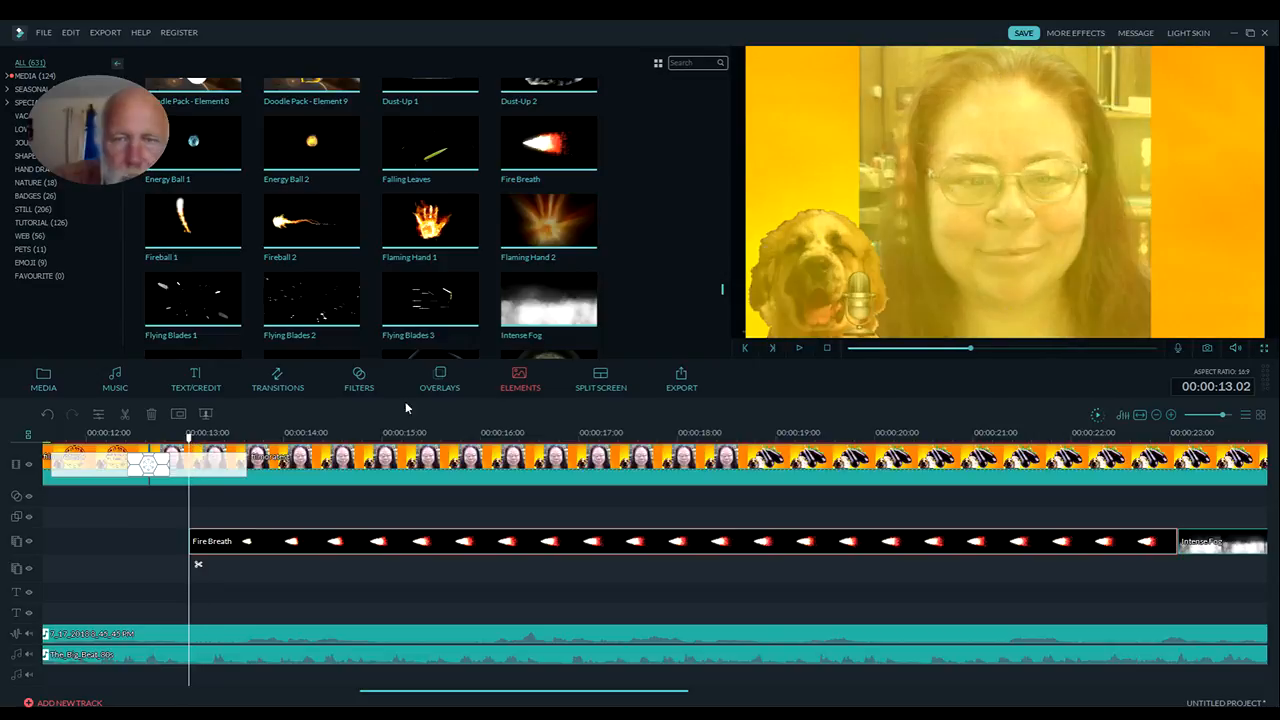
Play Fire Breath from 00:00:13.02 into the eggplant clip, and trim the element's end to 00:00:18.15, where the woman's clip ends
click(800, 349)
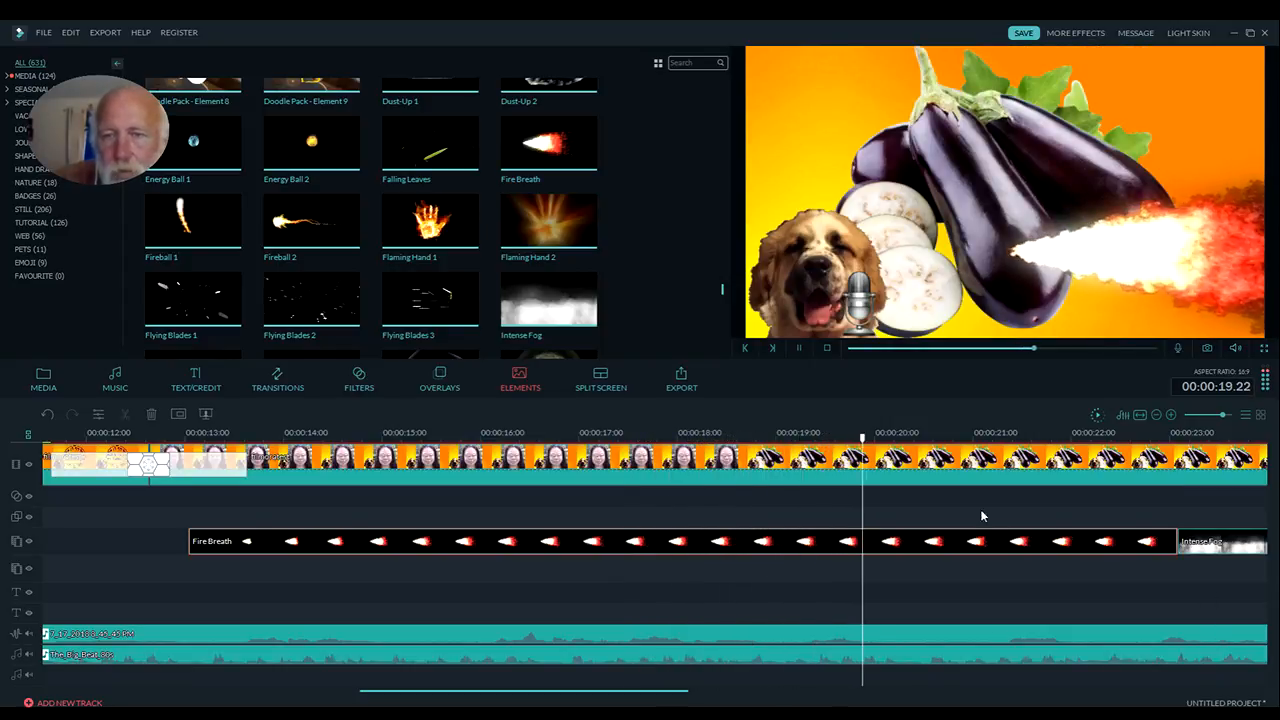
click(798, 348)
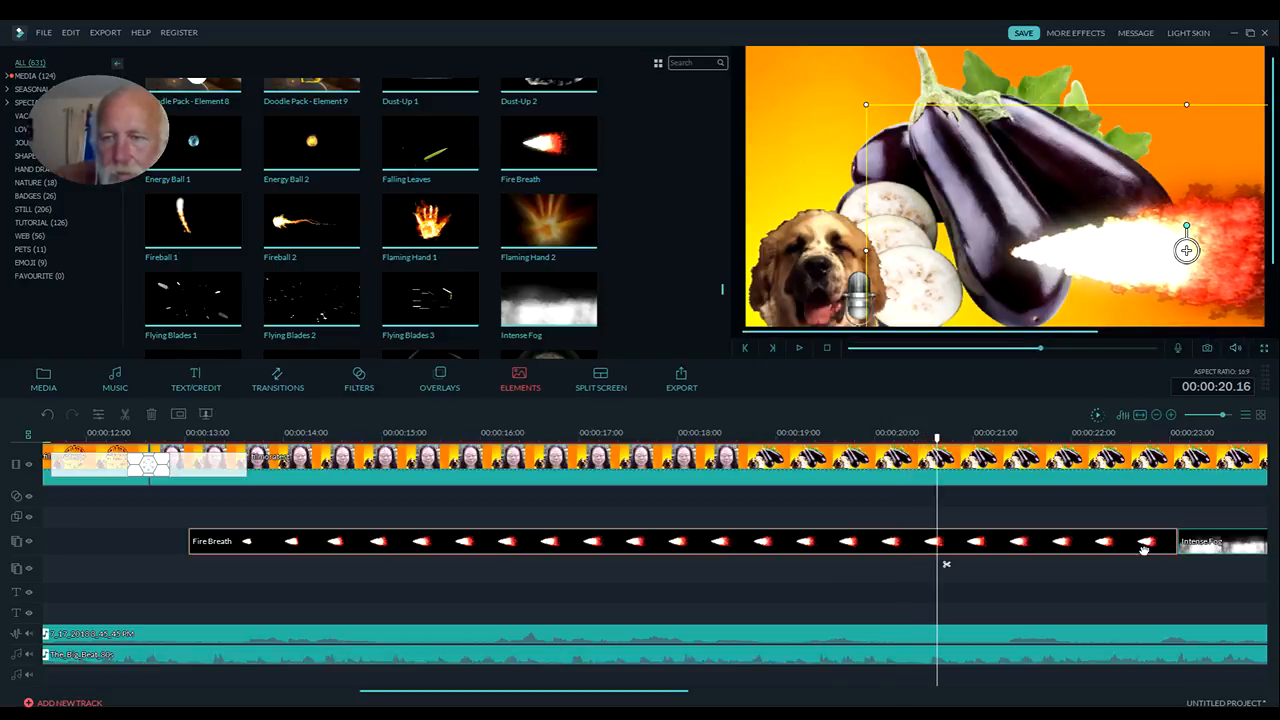
drag(1176, 541, 770, 538)
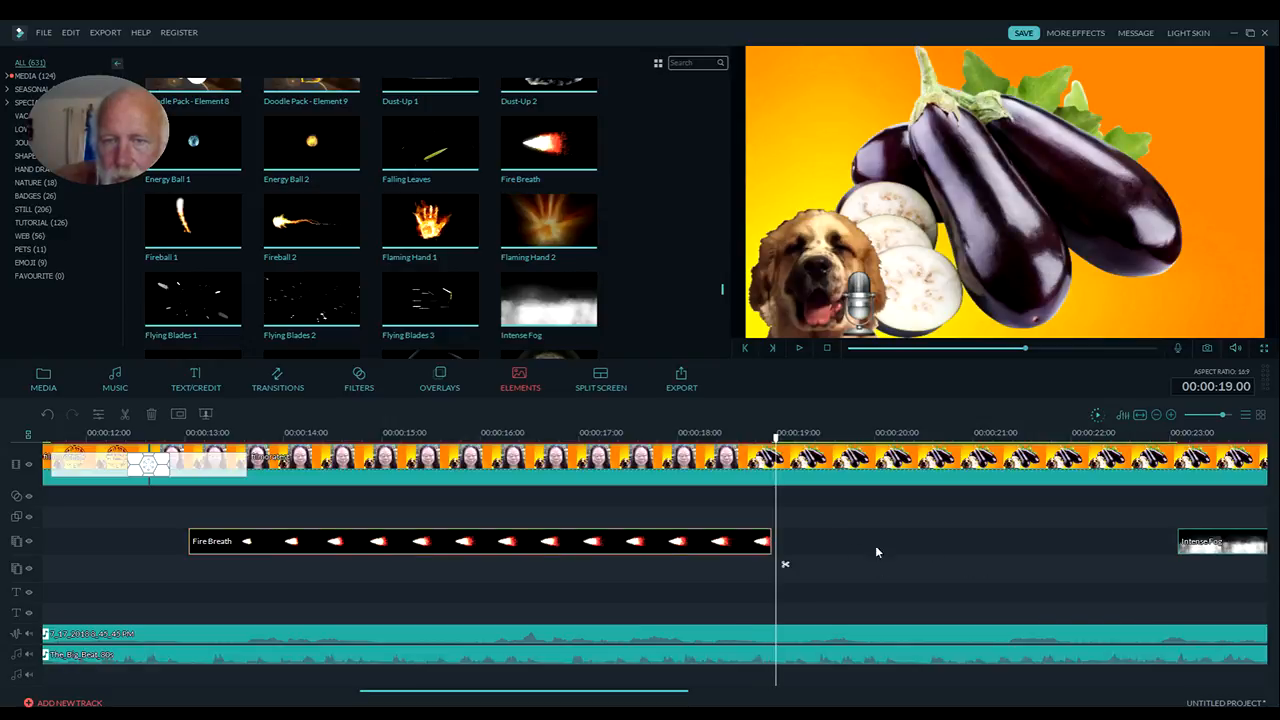
drag(774, 544, 708, 545)
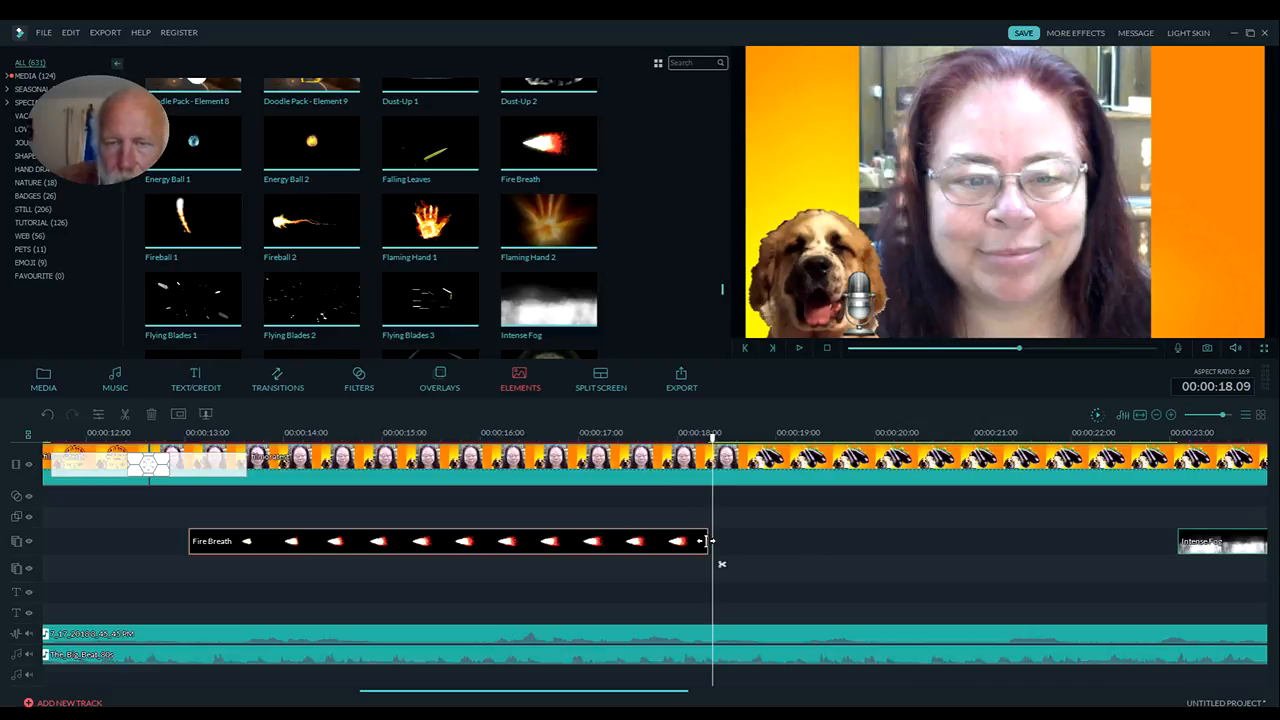
drag(708, 543, 736, 542)
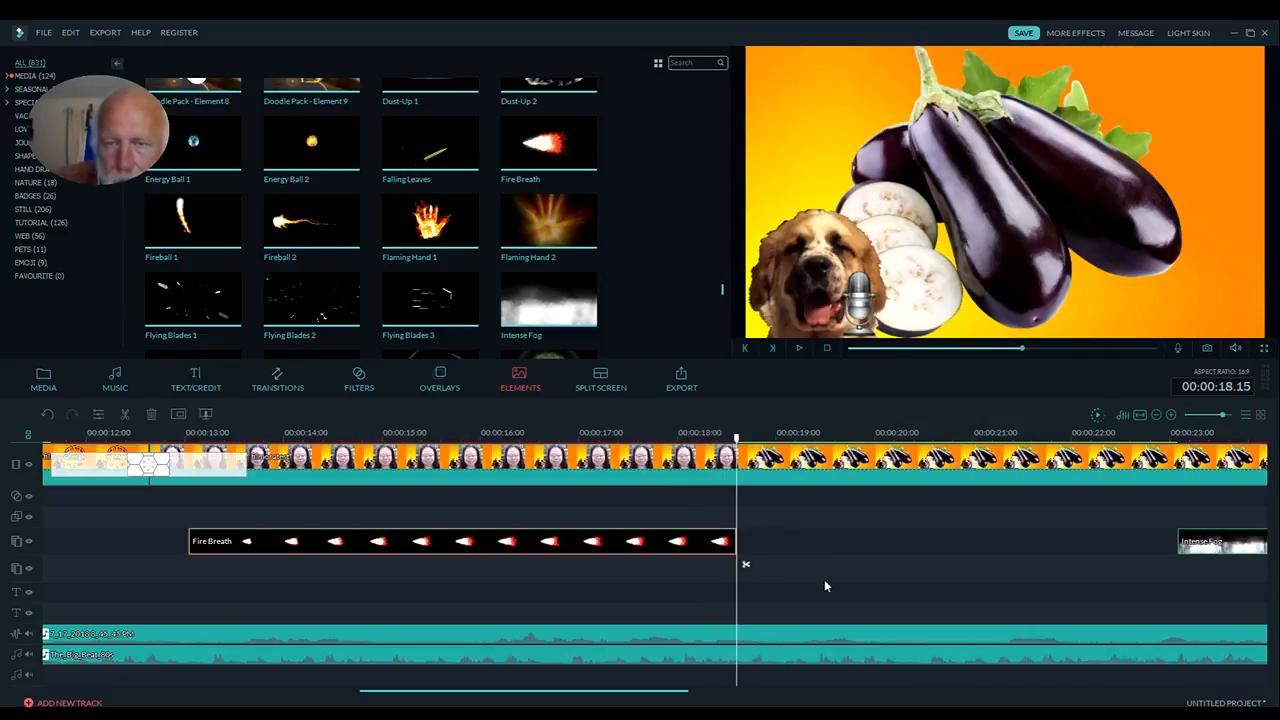
Play the timeline from 00:00:17.00 past the trimmed end of Fire Breath and pause at 00:00:21.14
drag(736, 438, 578, 438)
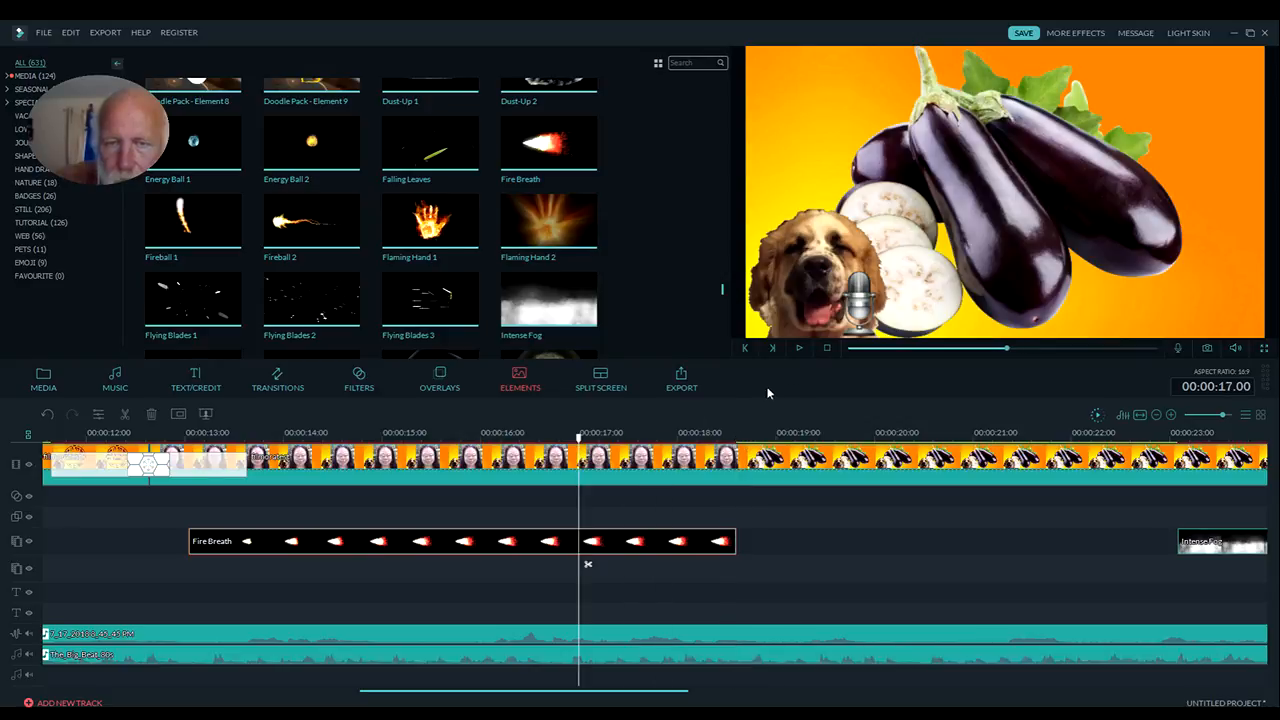
click(800, 348)
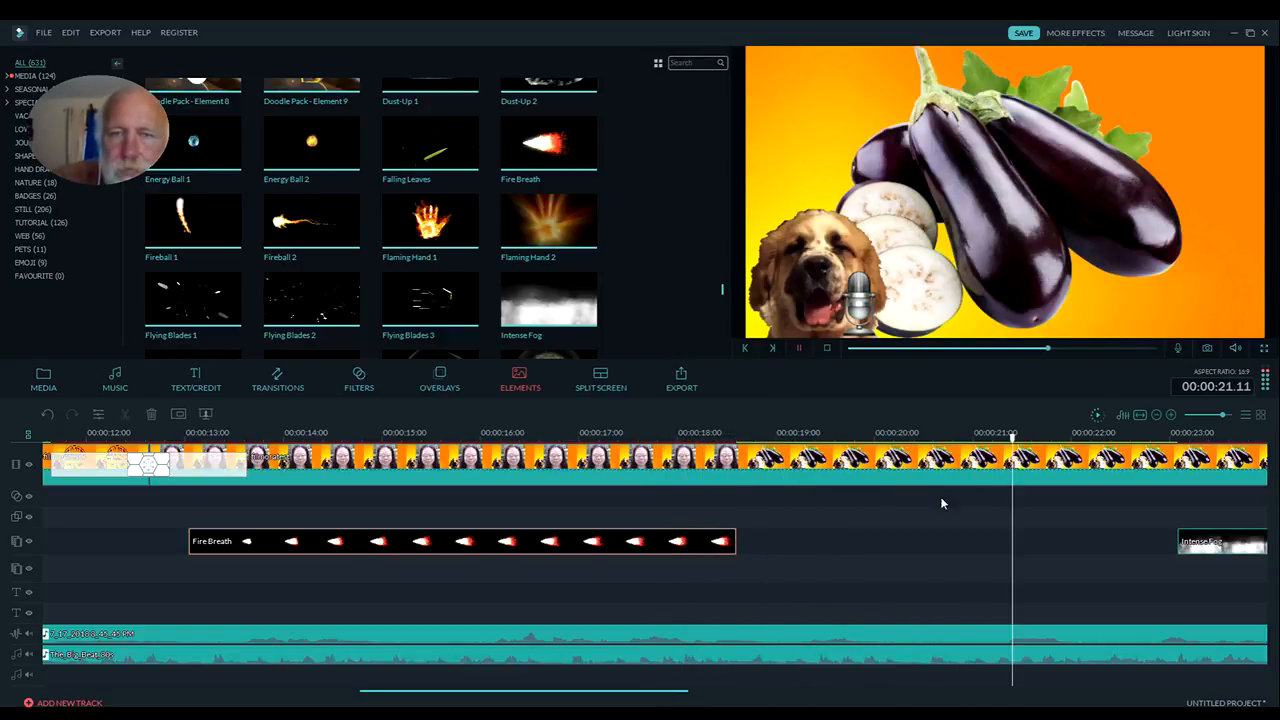
key(space)
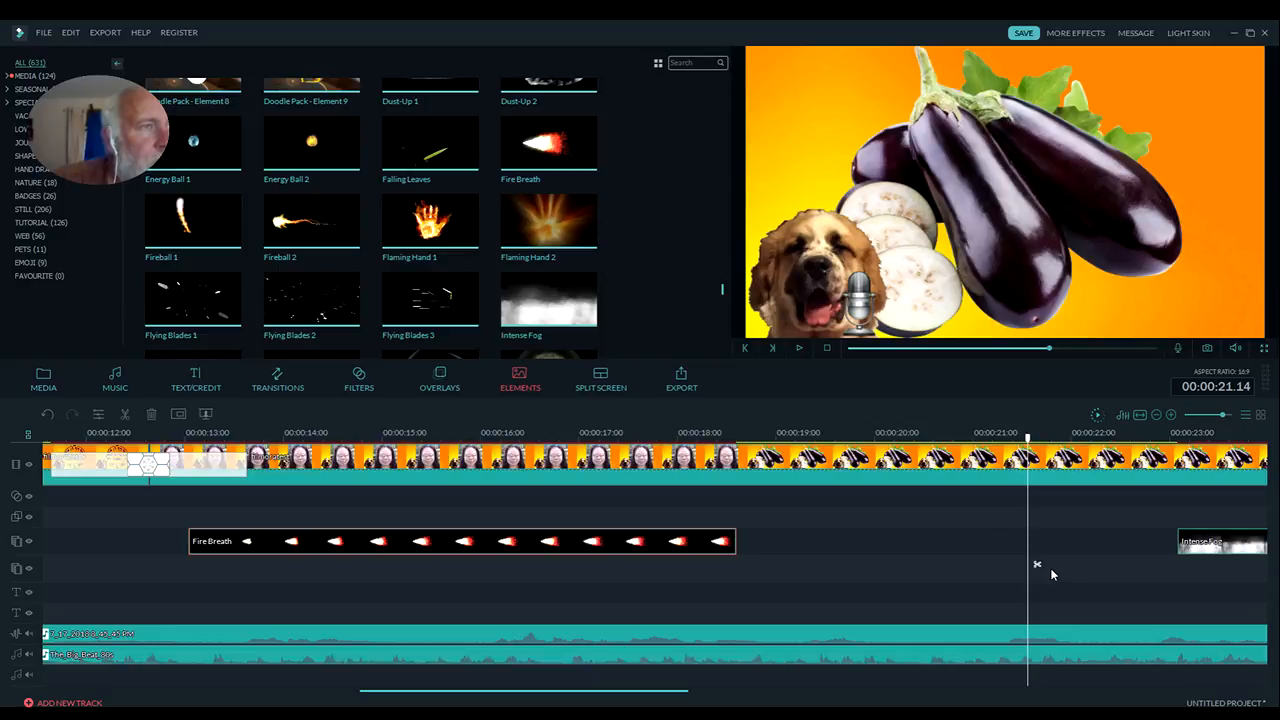